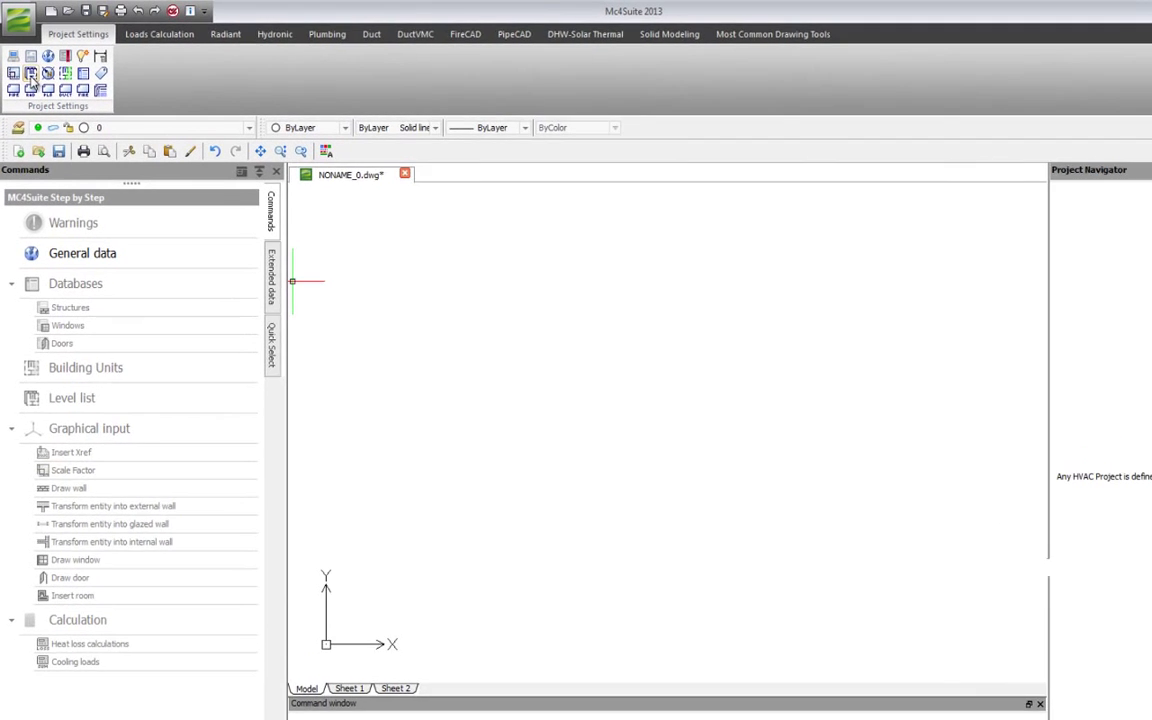
- Add a new floor level named Main to the project's level list
click(32, 78)
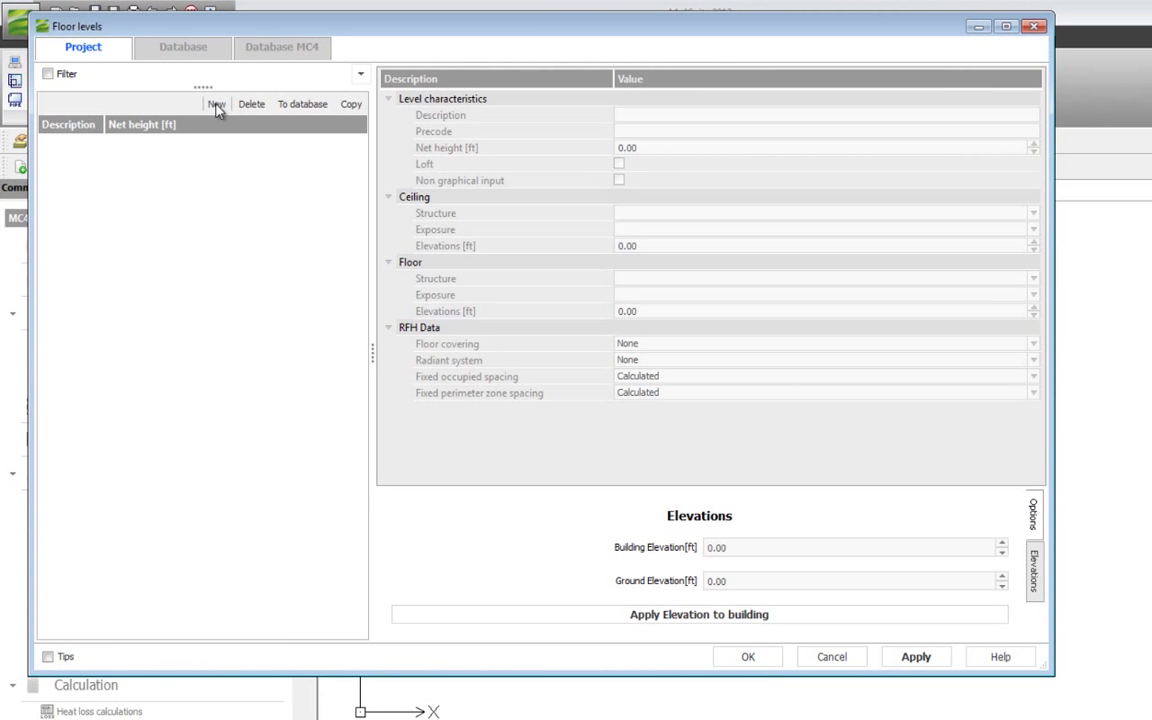
click(216, 105)
drag(563, 258, 453, 259)
text(Main)
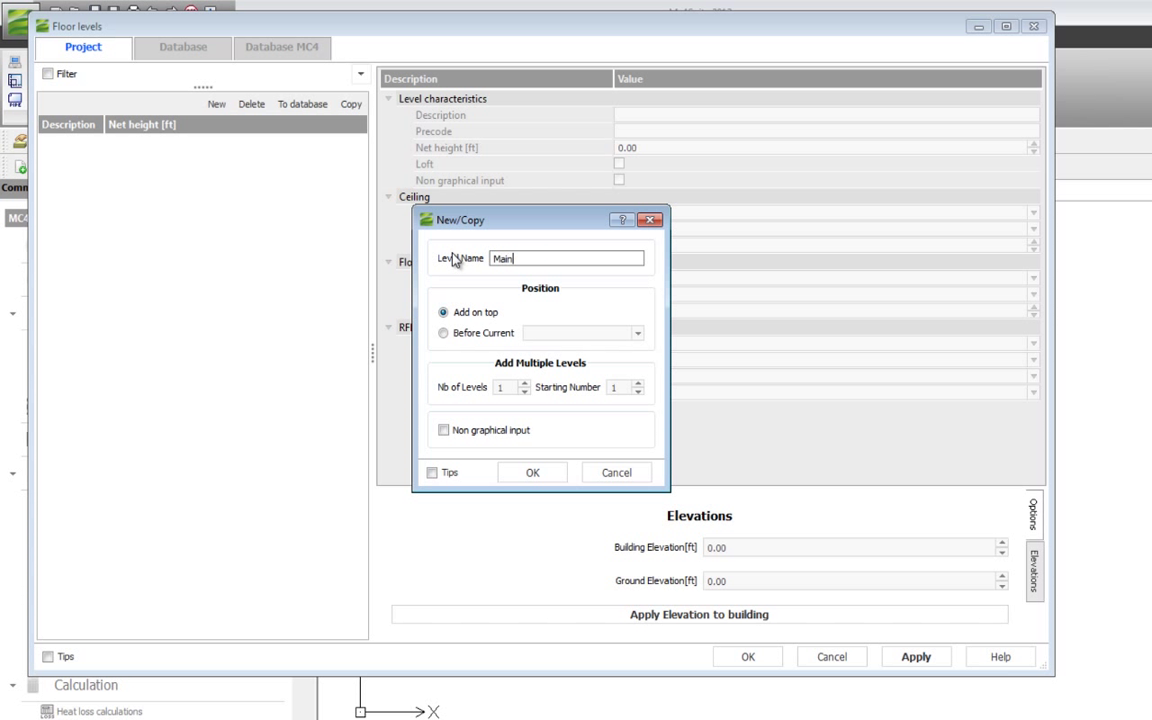
click(532, 473)
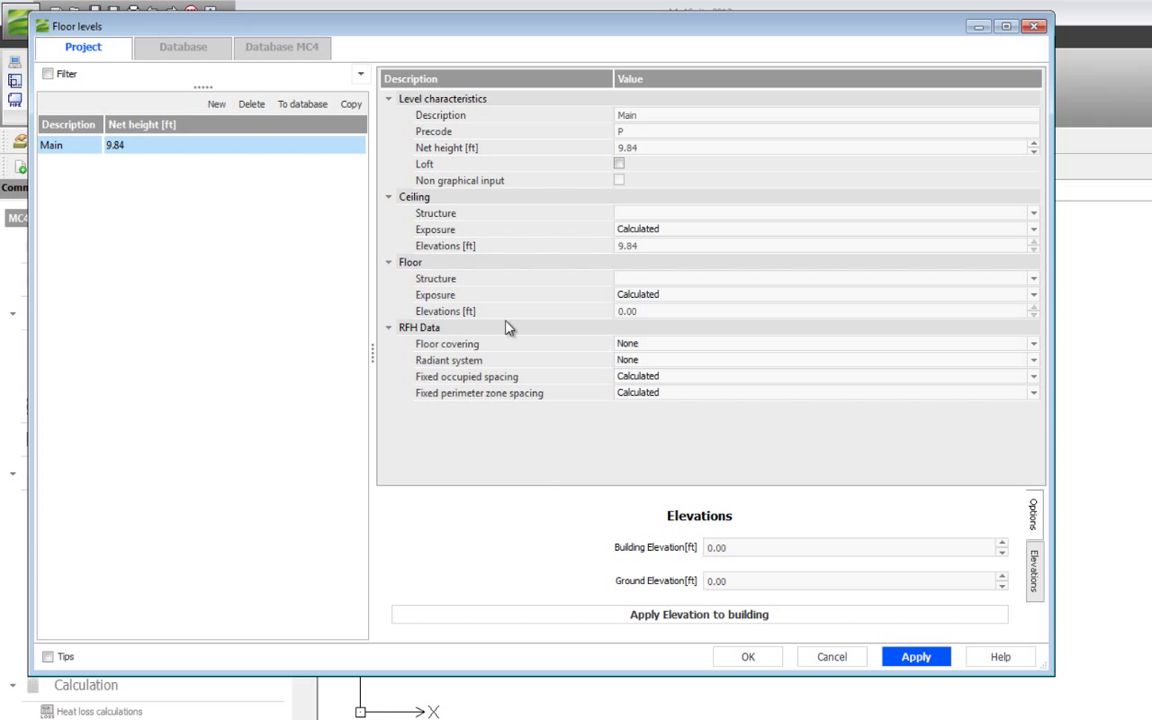
- Set the Main level's net height to 8 ft and its floor structure to 4" Slab/1" Foam - Radiant Slab from the MC4 database
click(565, 148)
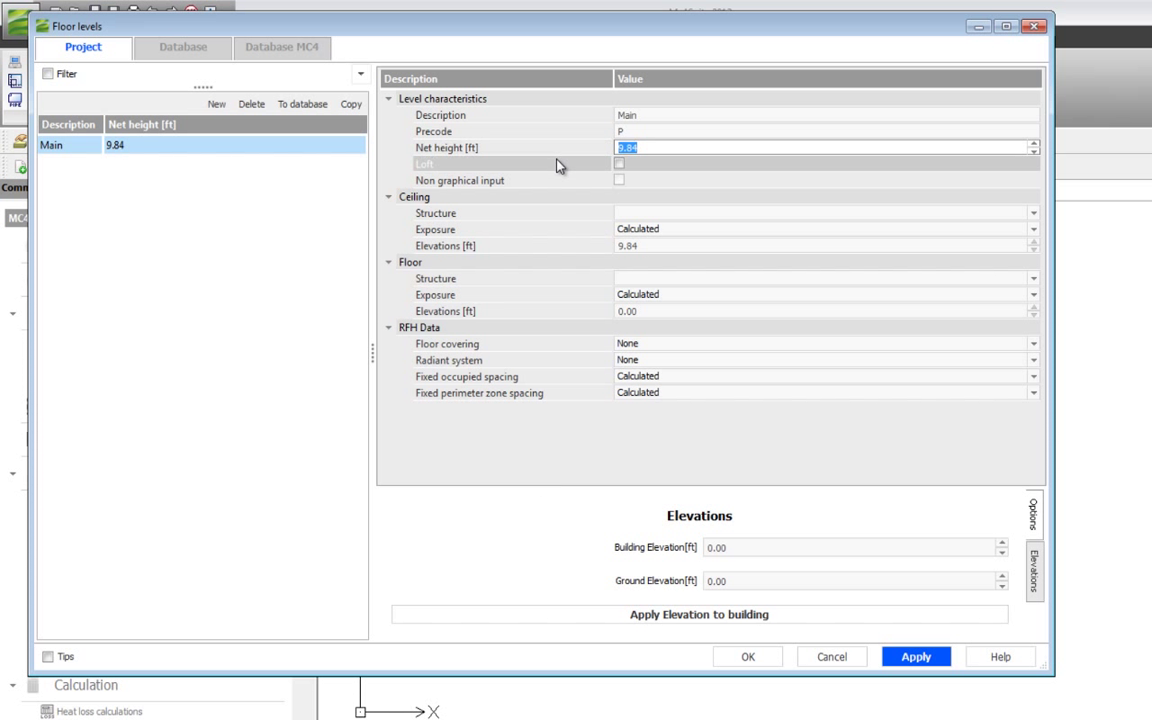
text(8)
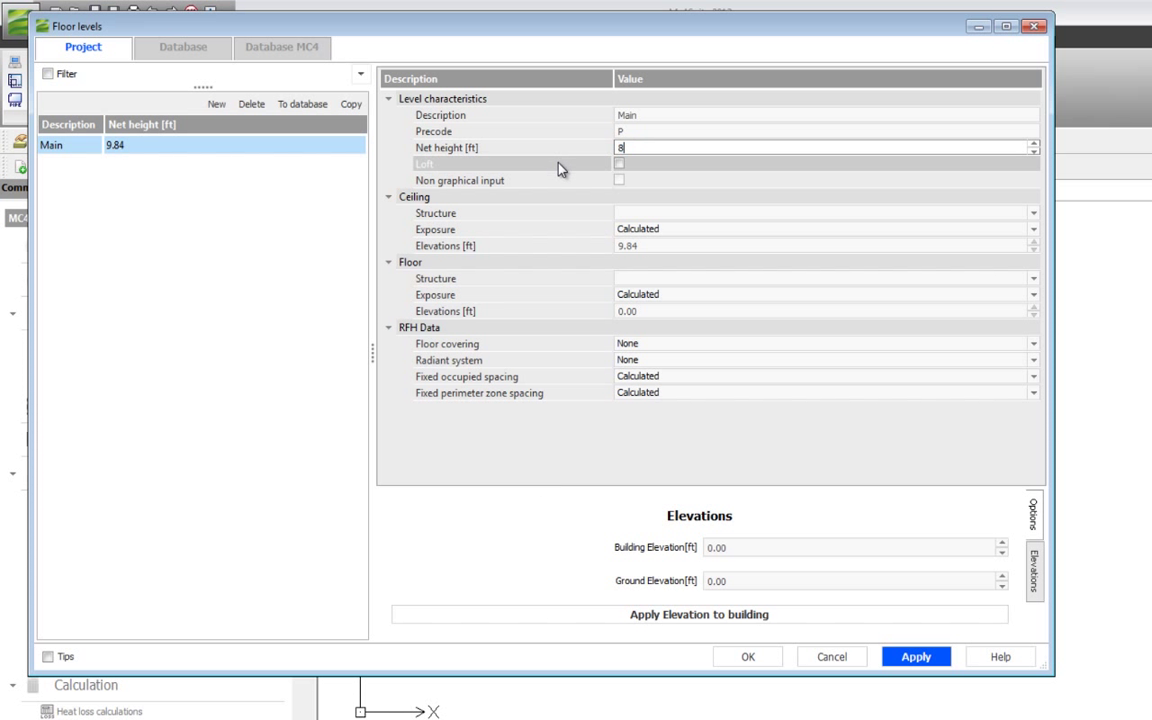
click(652, 283)
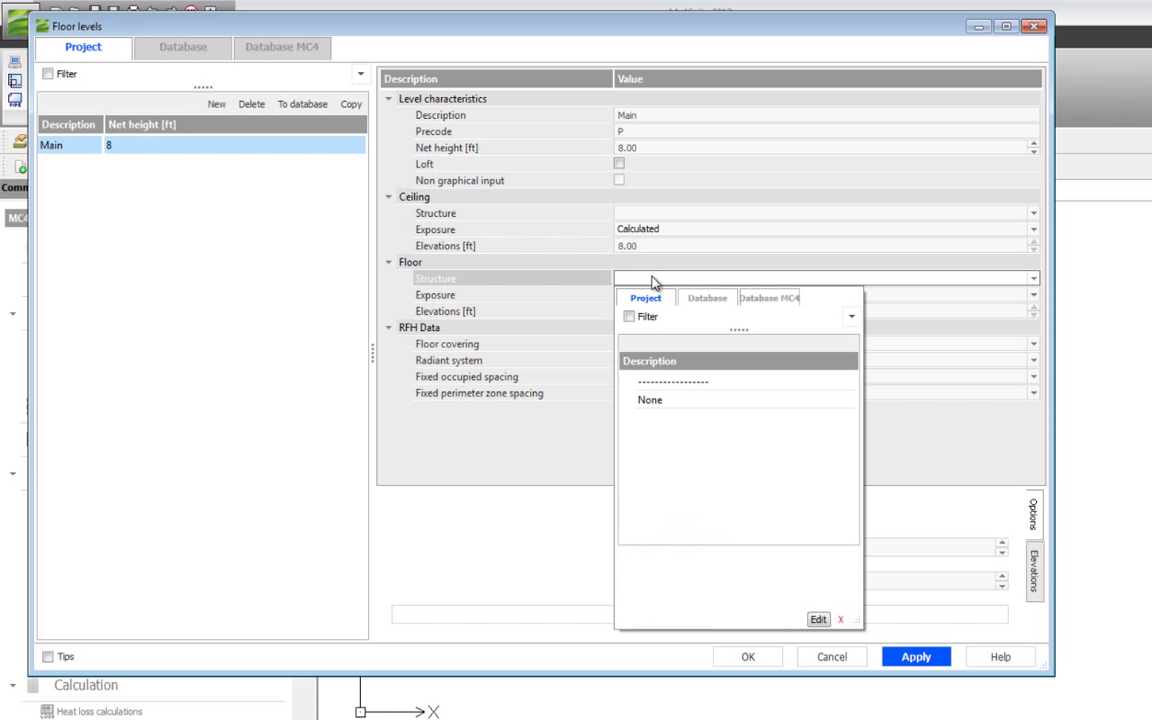
click(779, 299)
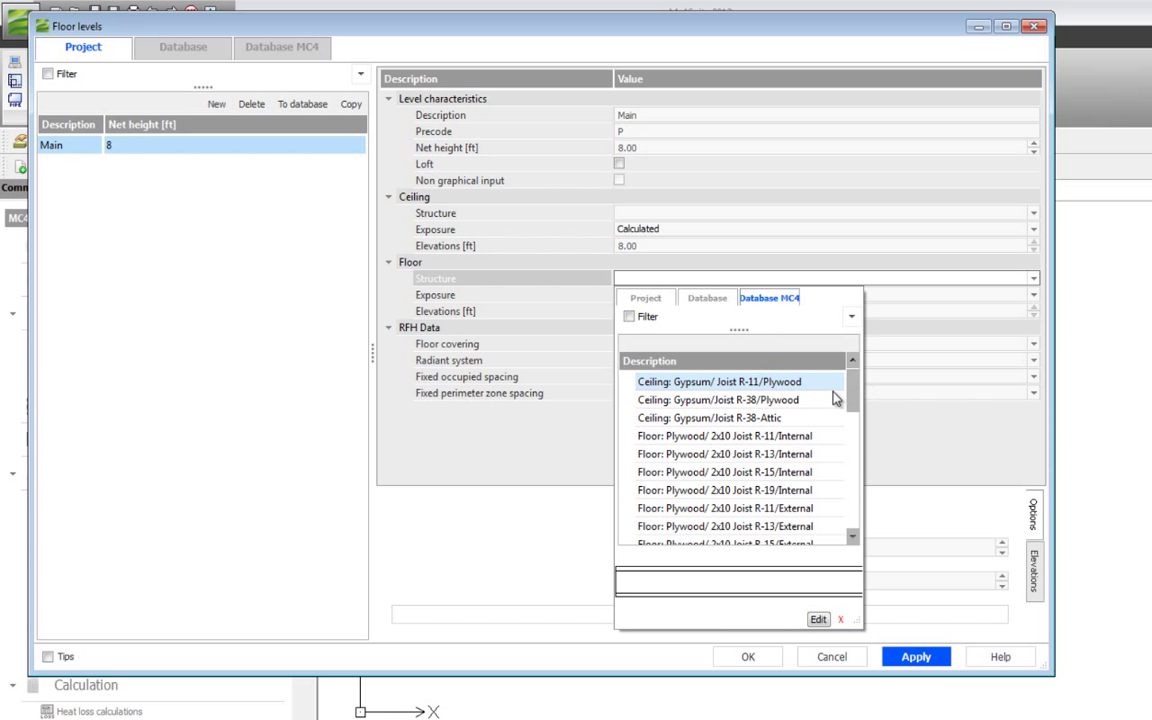
scroll(848, 400, down, 3)
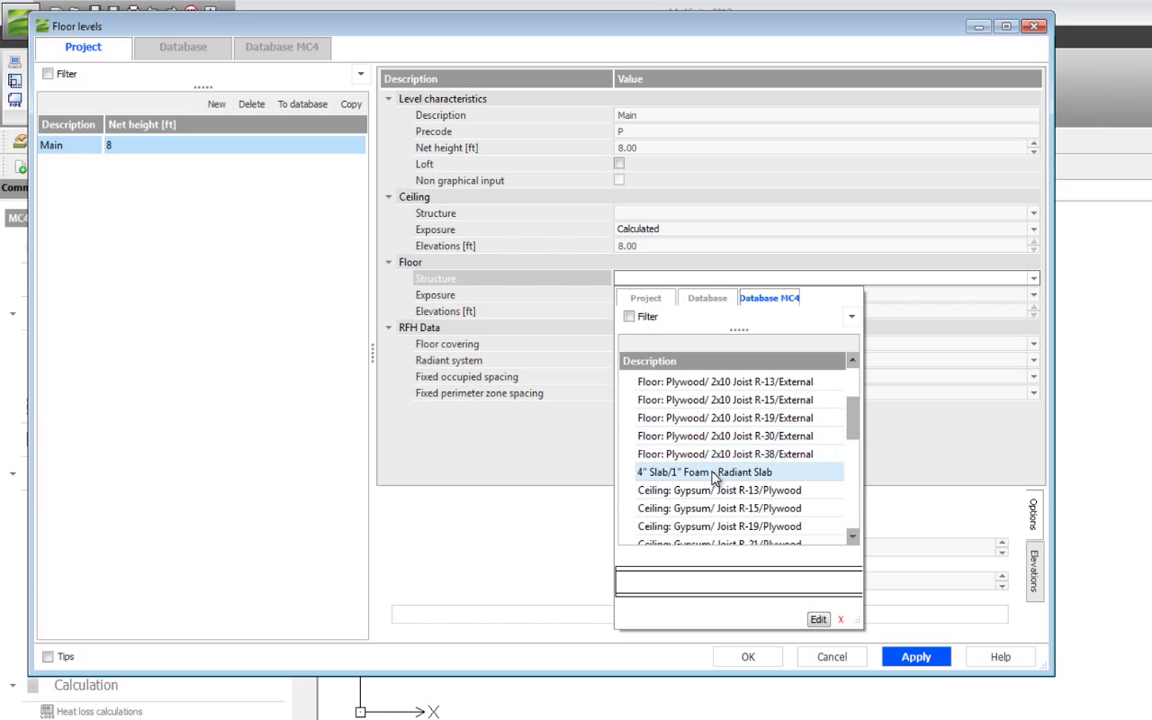
click(713, 472)
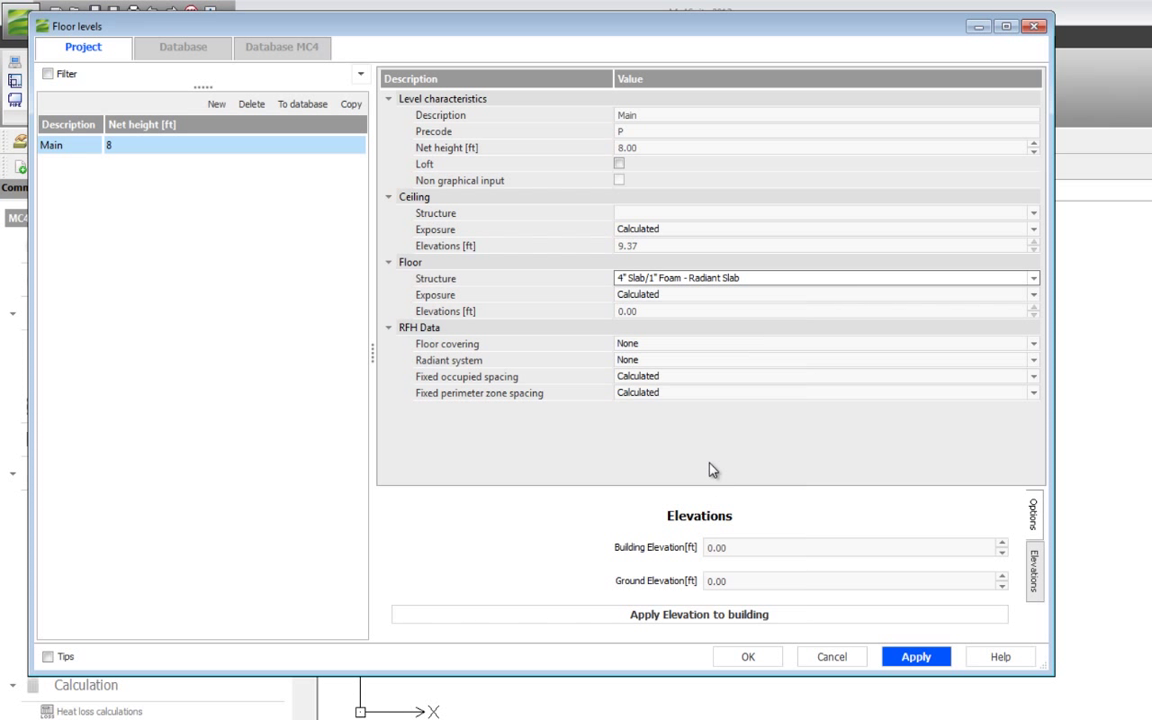
- Assign the MC4 database structure Ceiling: Gypsum/ Joist R-11/Plywood to the Main level's ceiling and apply the level settings
click(652, 214)
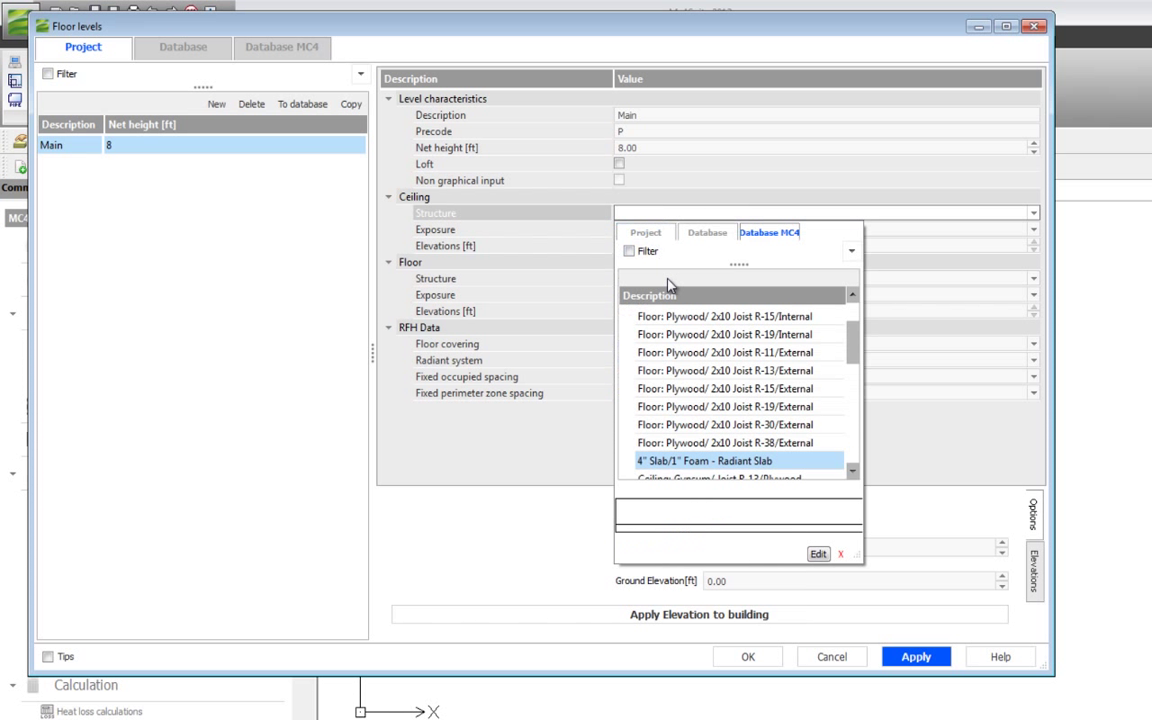
scroll(684, 320, up, 3)
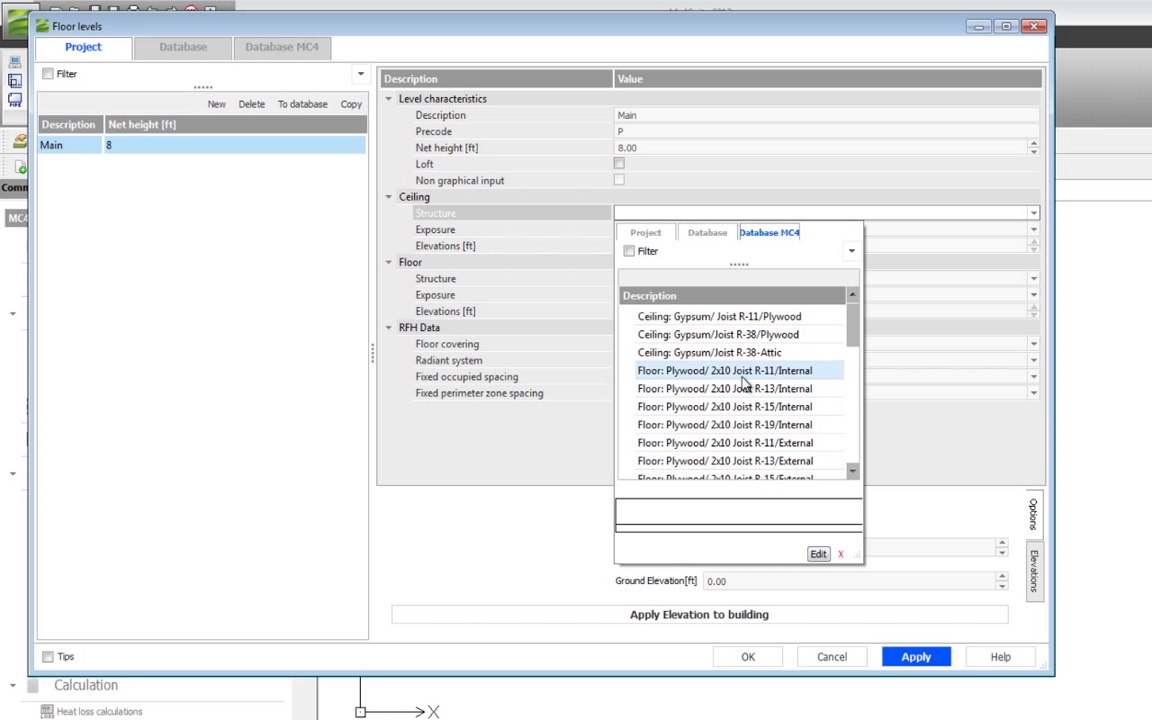
click(689, 317)
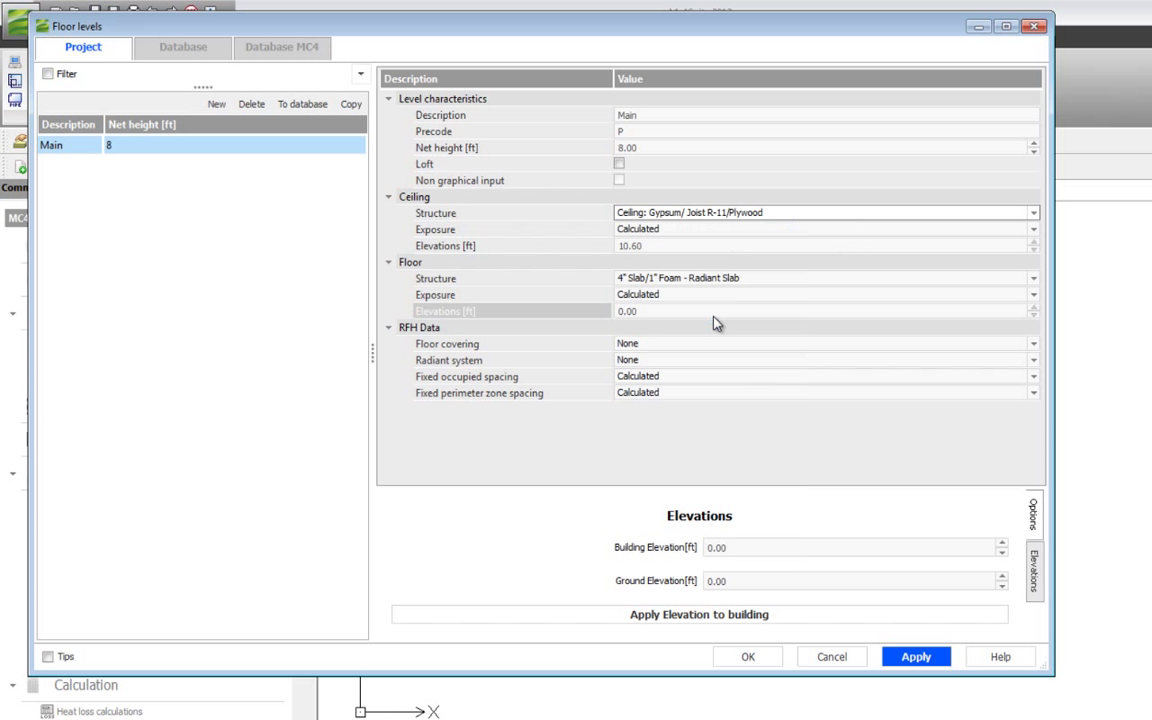
click(914, 657)
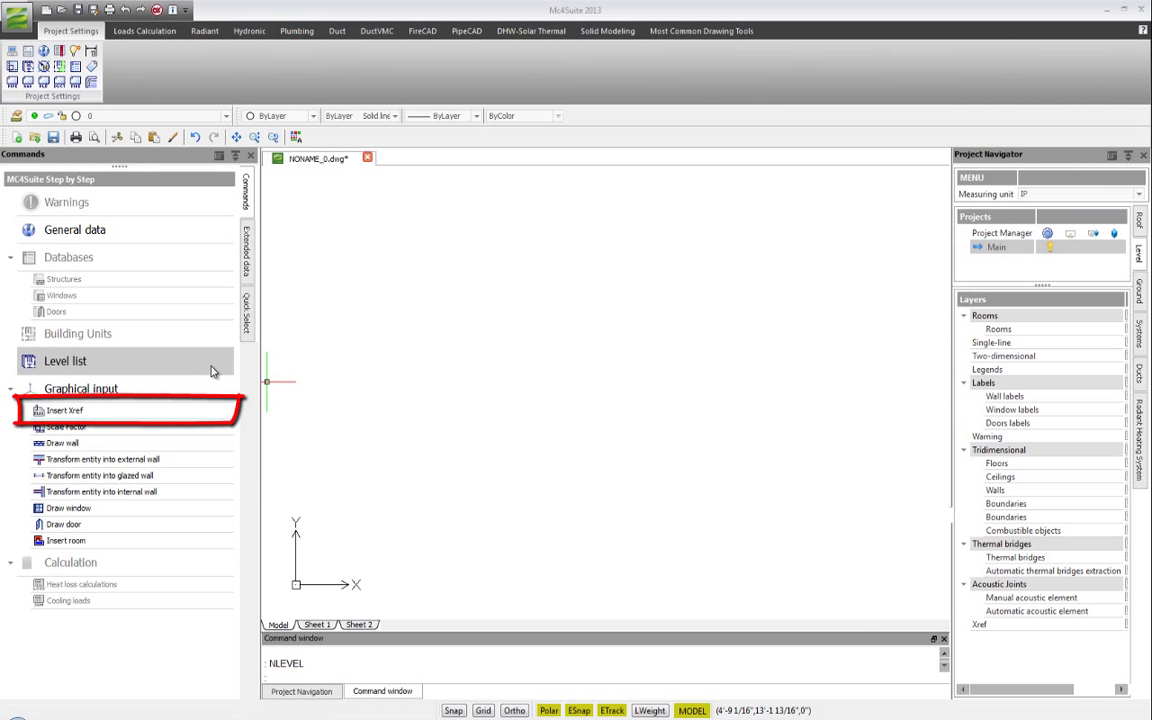
- Attach Office.dwg as an external reference, specifying its insertion point in the drawing area
click(138, 31)
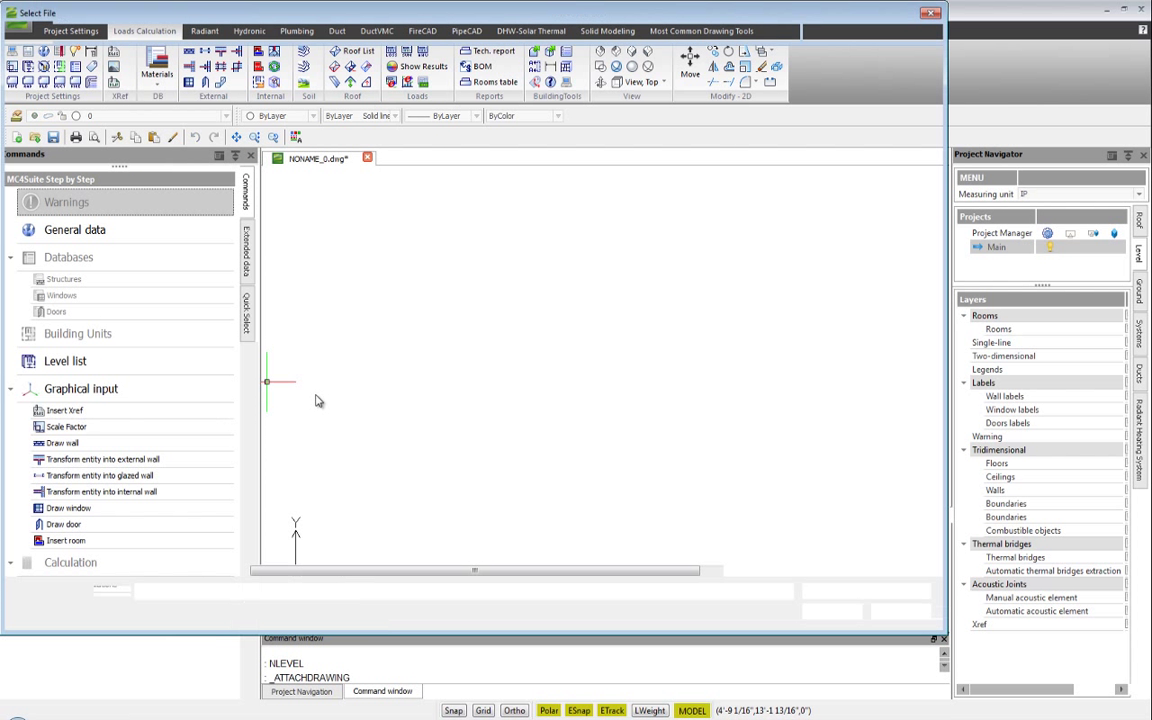
click(80, 412)
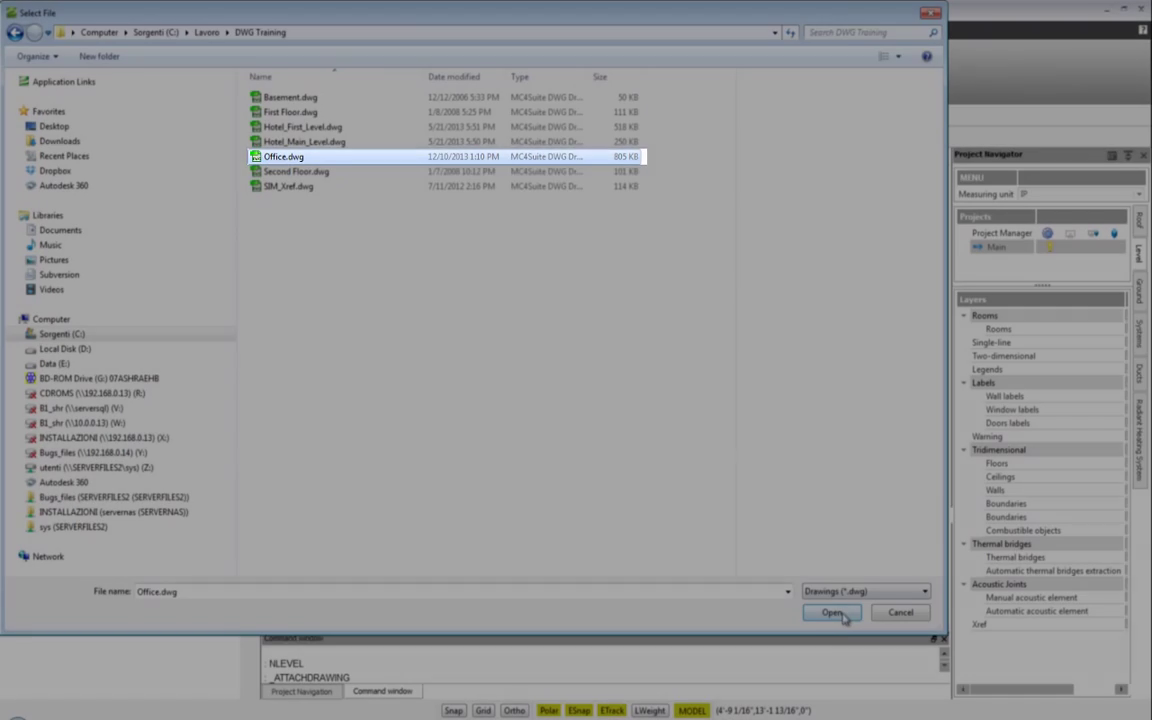
click(842, 615)
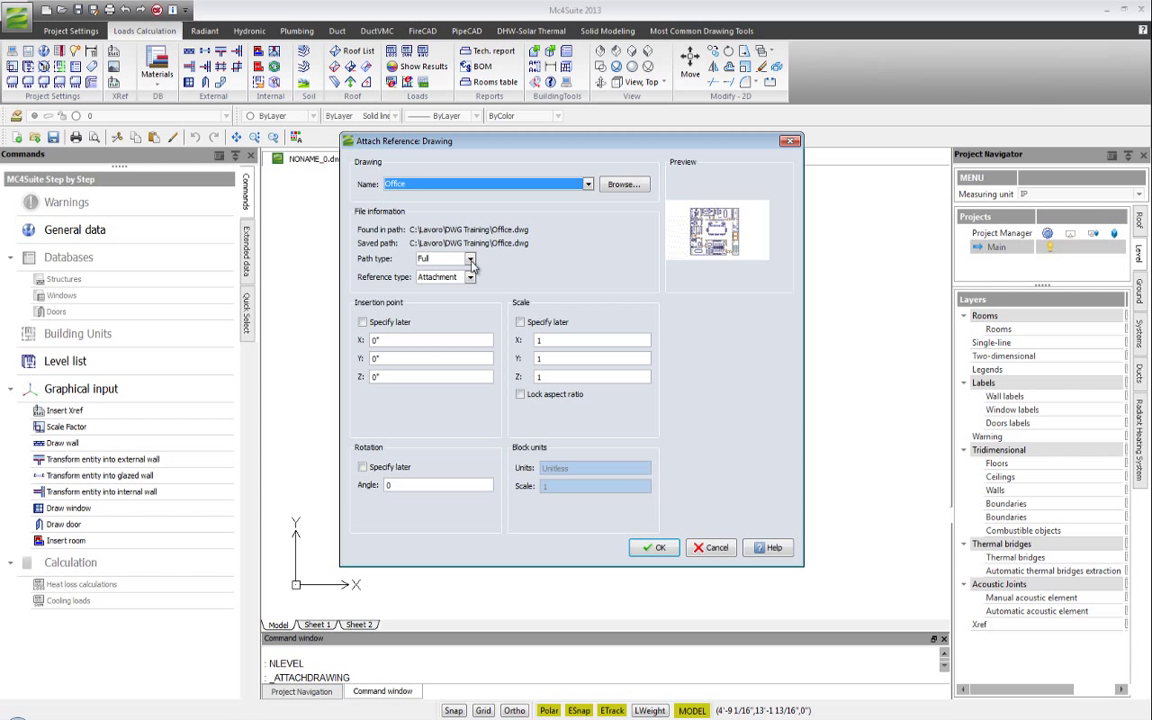
click(362, 323)
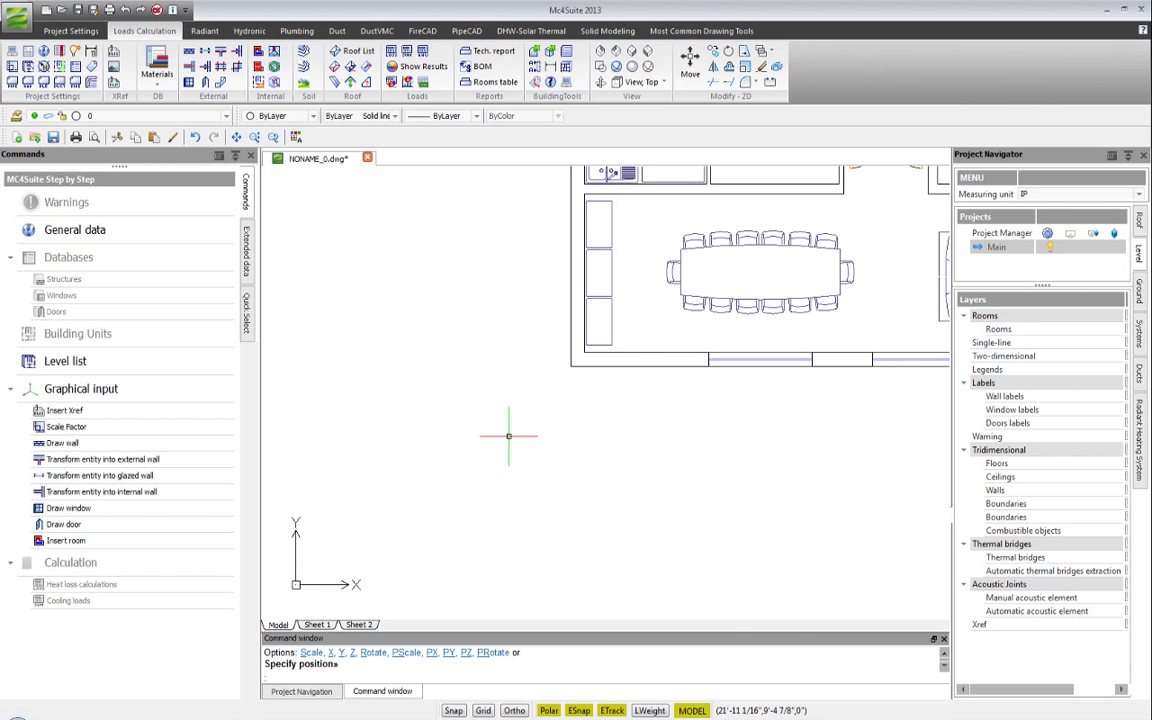
click(450, 422)
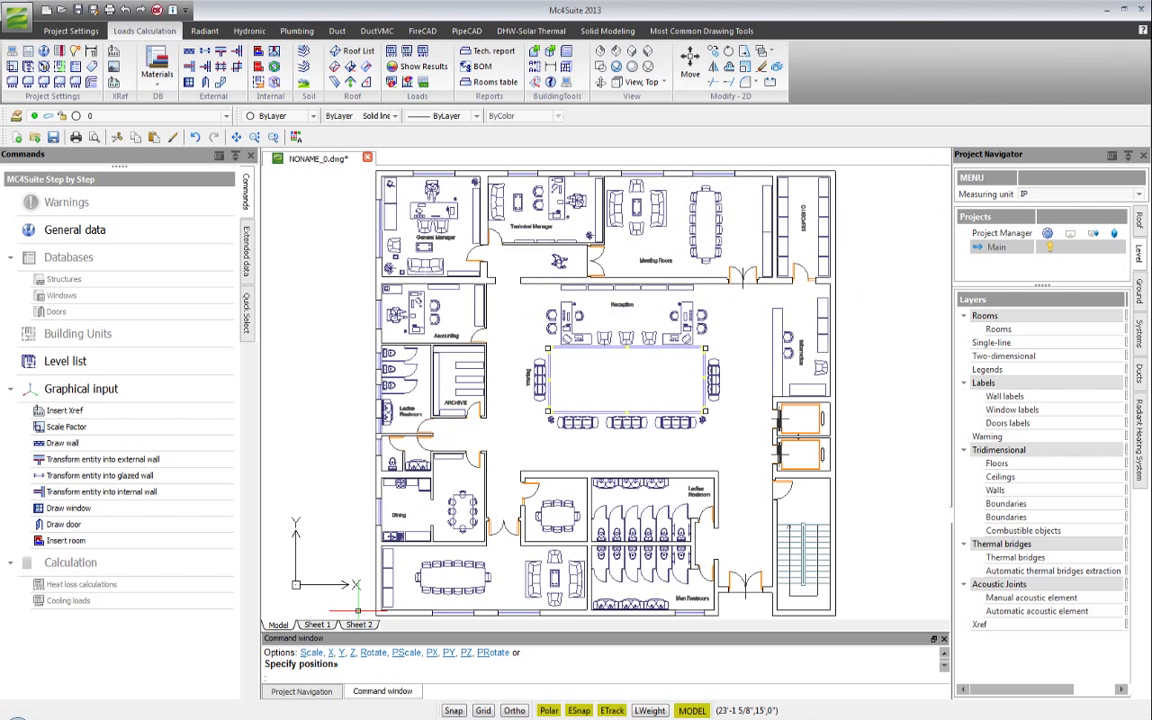
scroll(450, 422, down, 2)
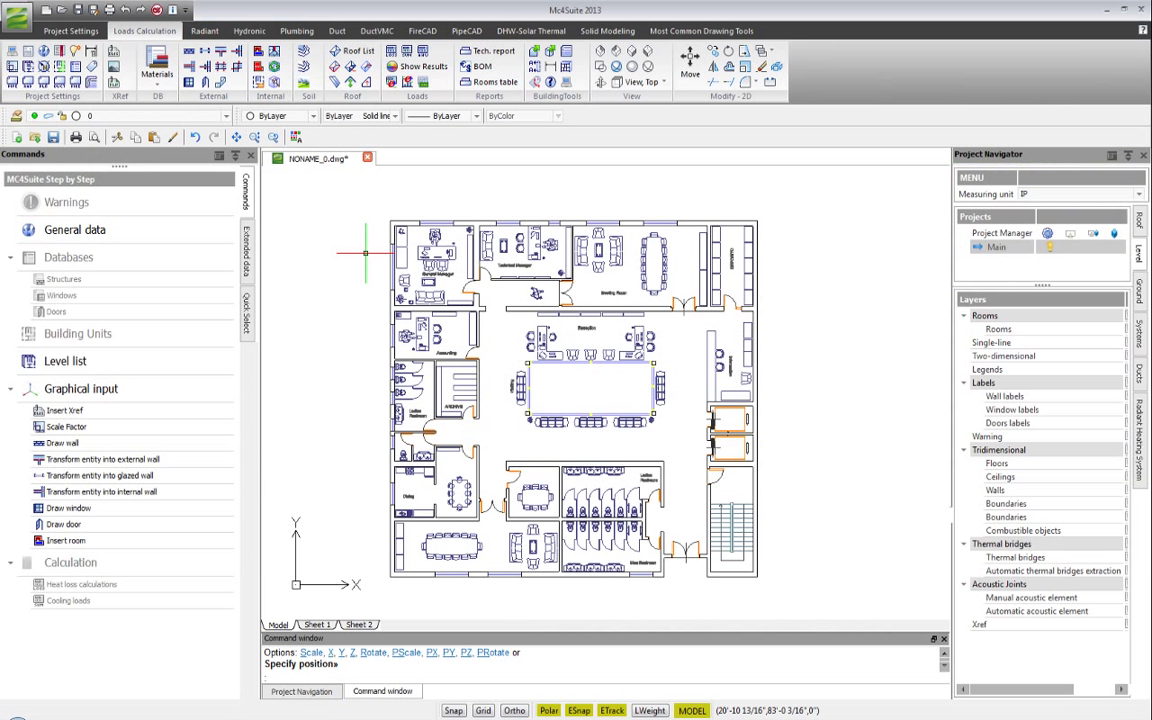
- Start a new piping system named MainLine with the system type Plumbing
click(286, 32)
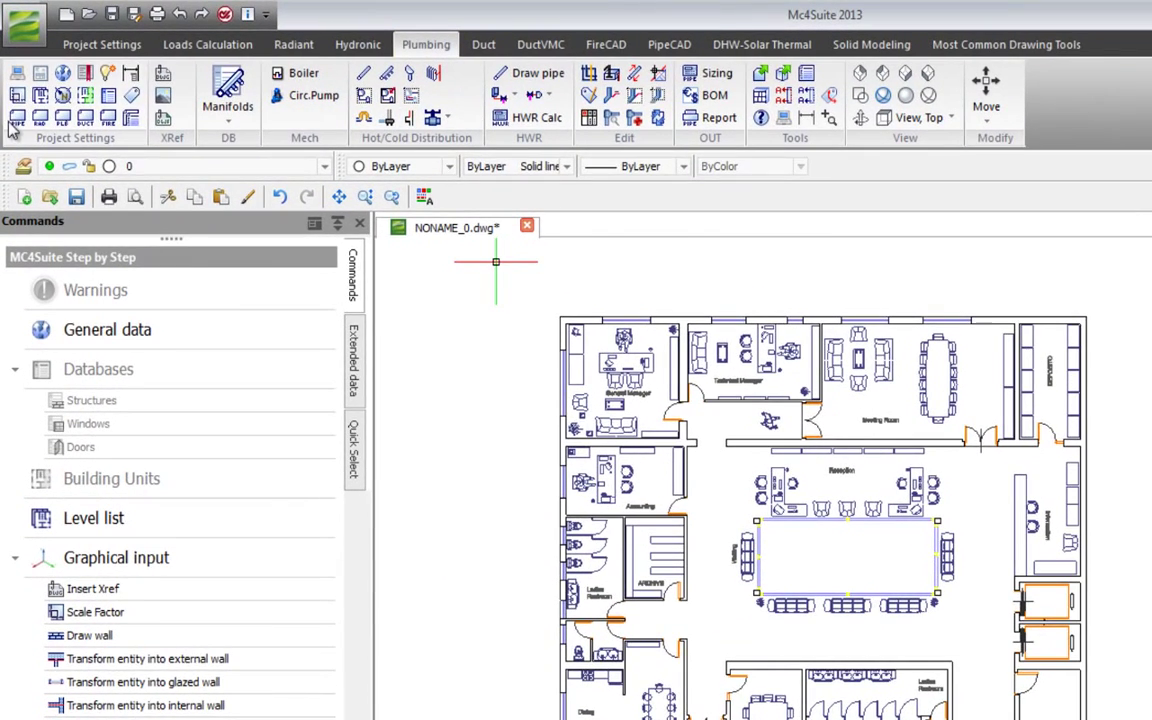
click(15, 120)
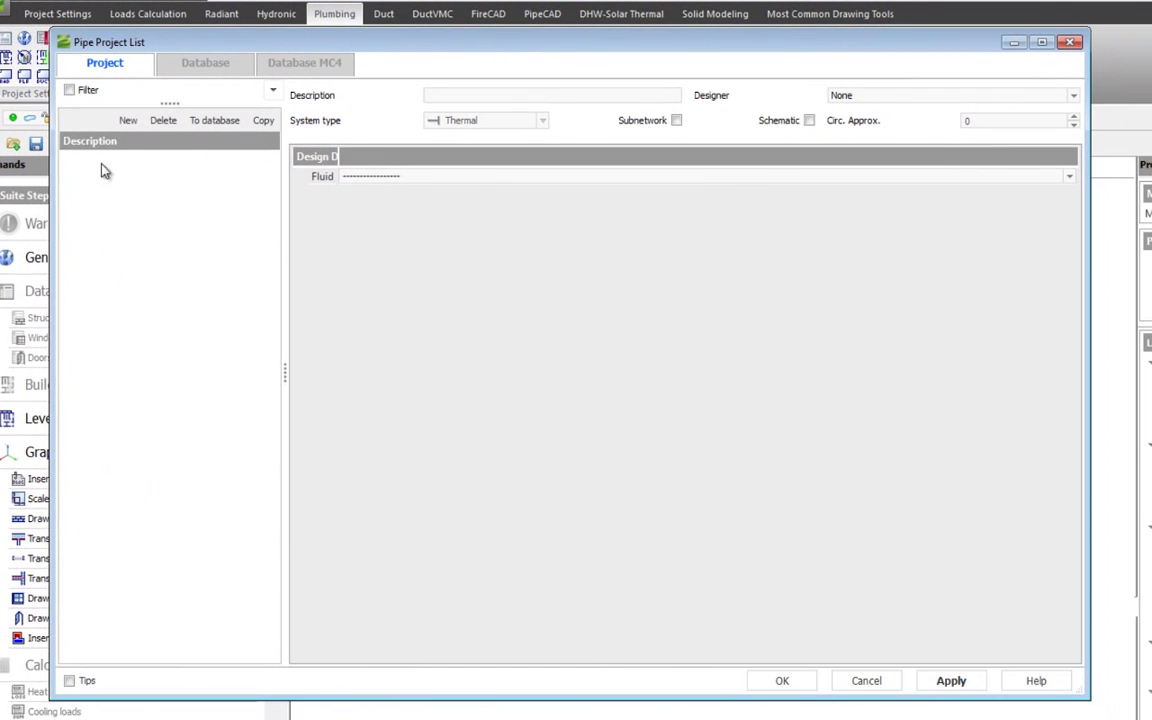
click(128, 121)
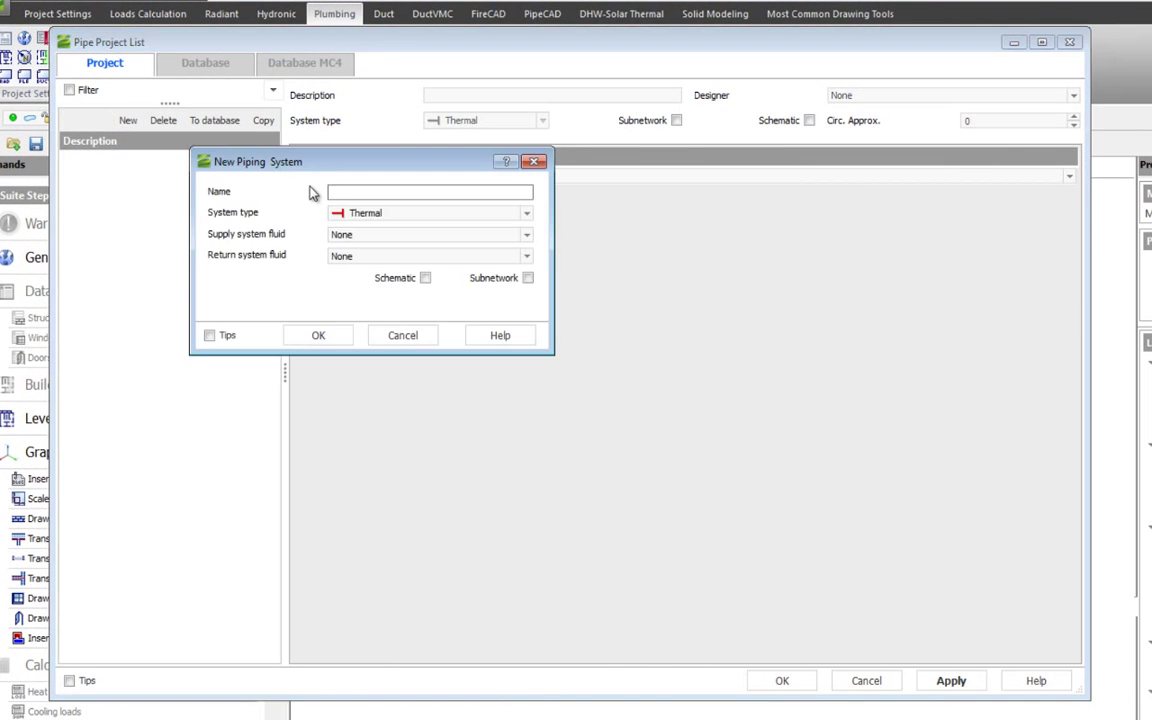
click(375, 216)
click(372, 237)
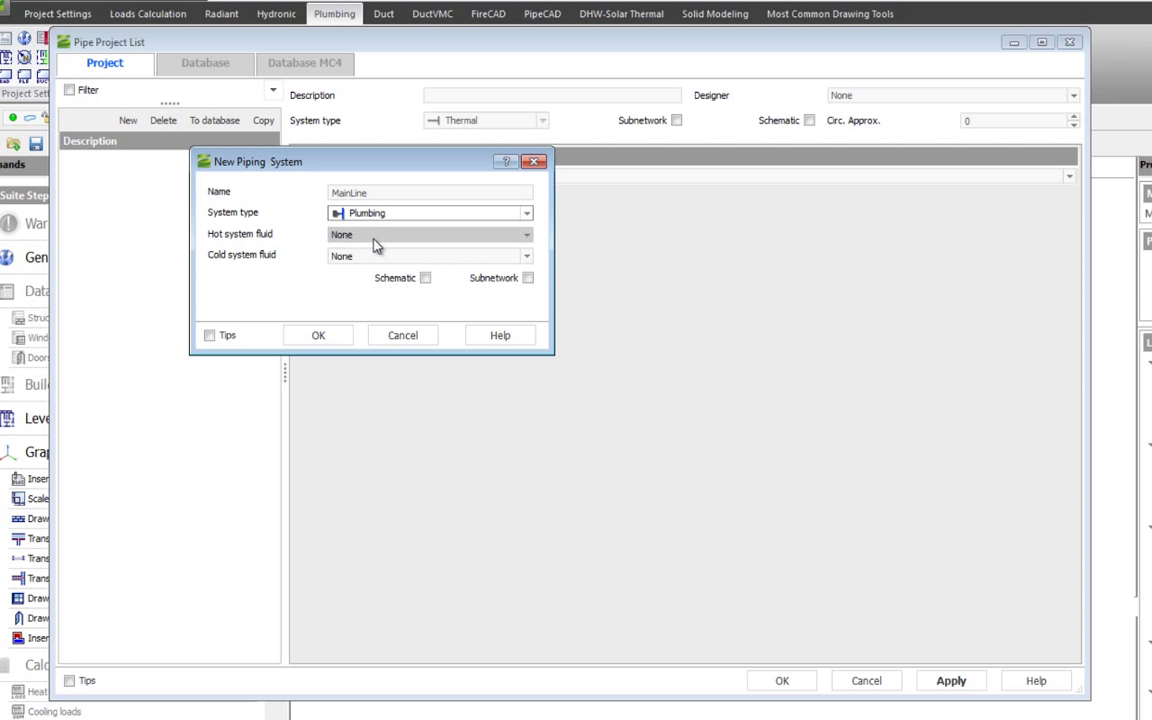
- Assign Water 40°C-104F as the hot fluid and Water 10°C-50°F as the cold fluid, and create the MainLine system
click(372, 238)
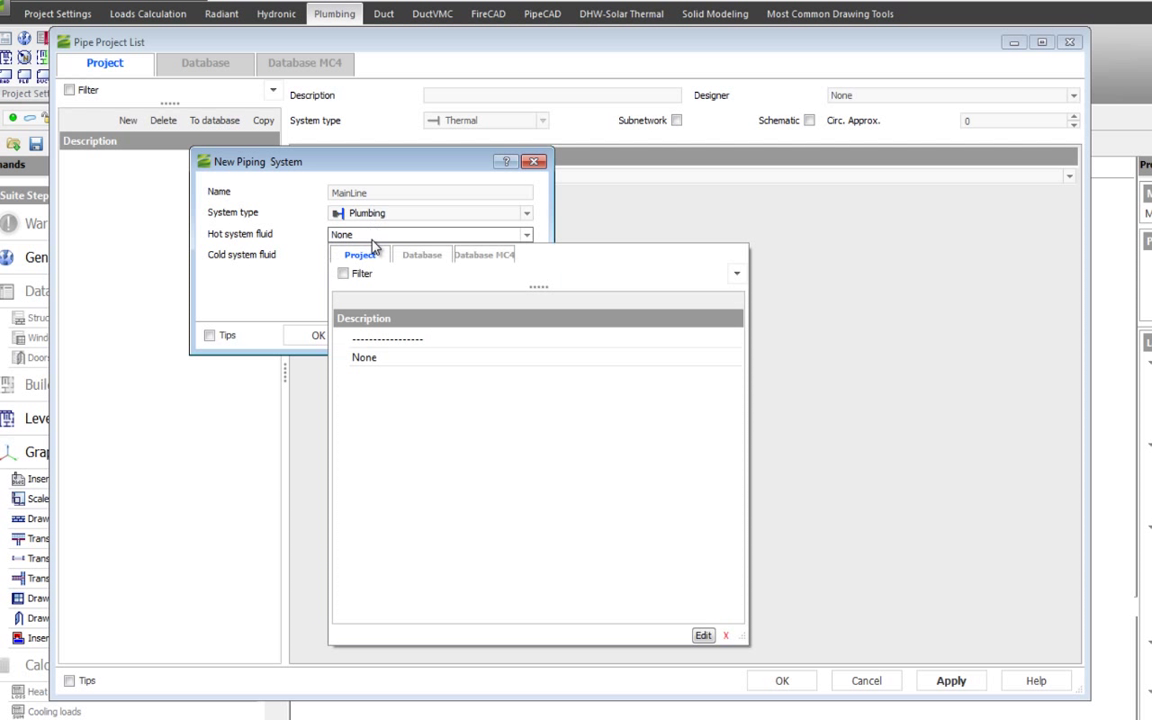
click(486, 256)
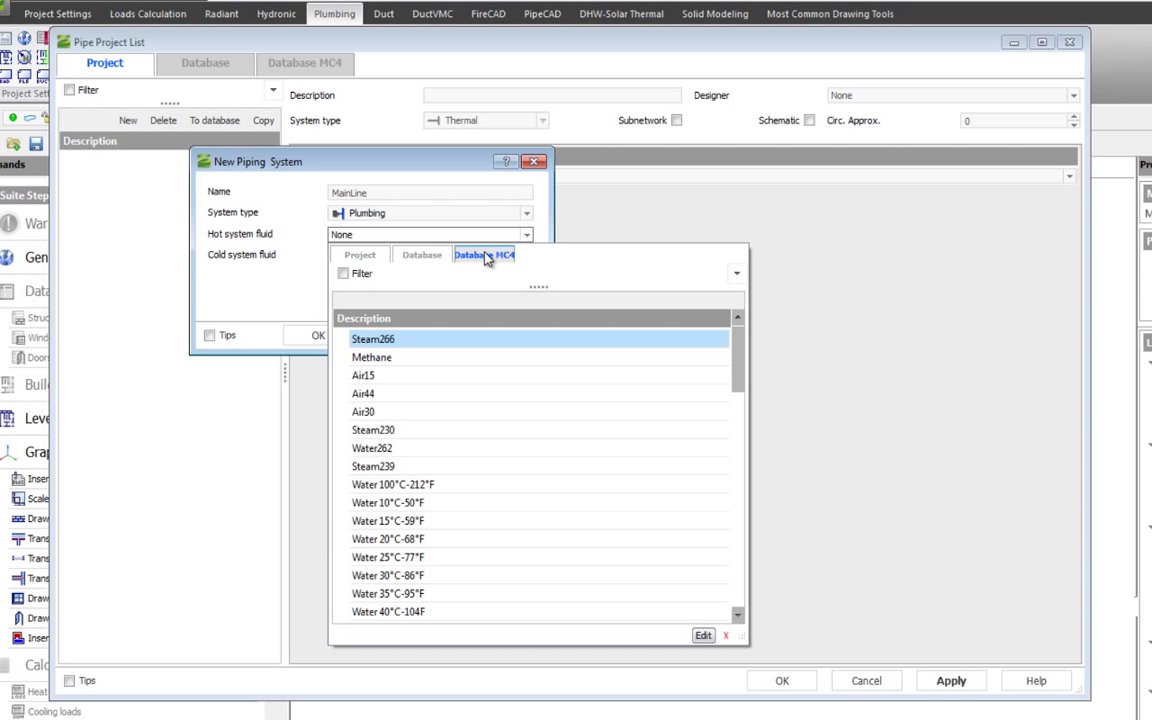
click(427, 612)
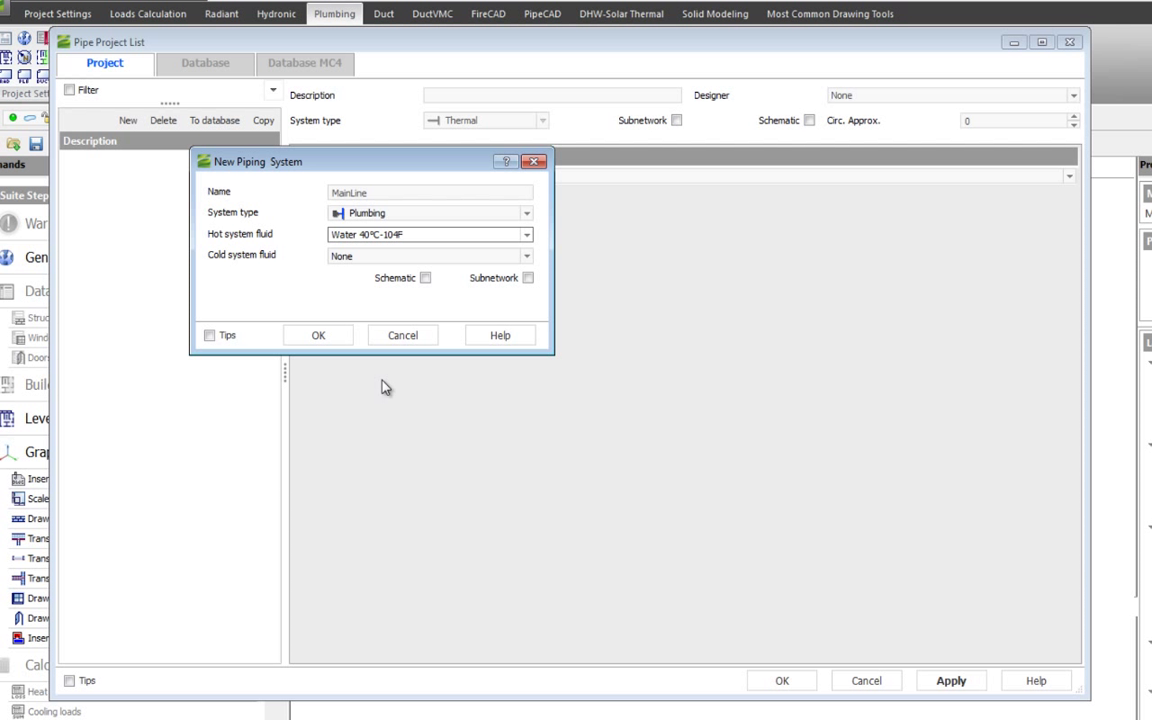
click(358, 257)
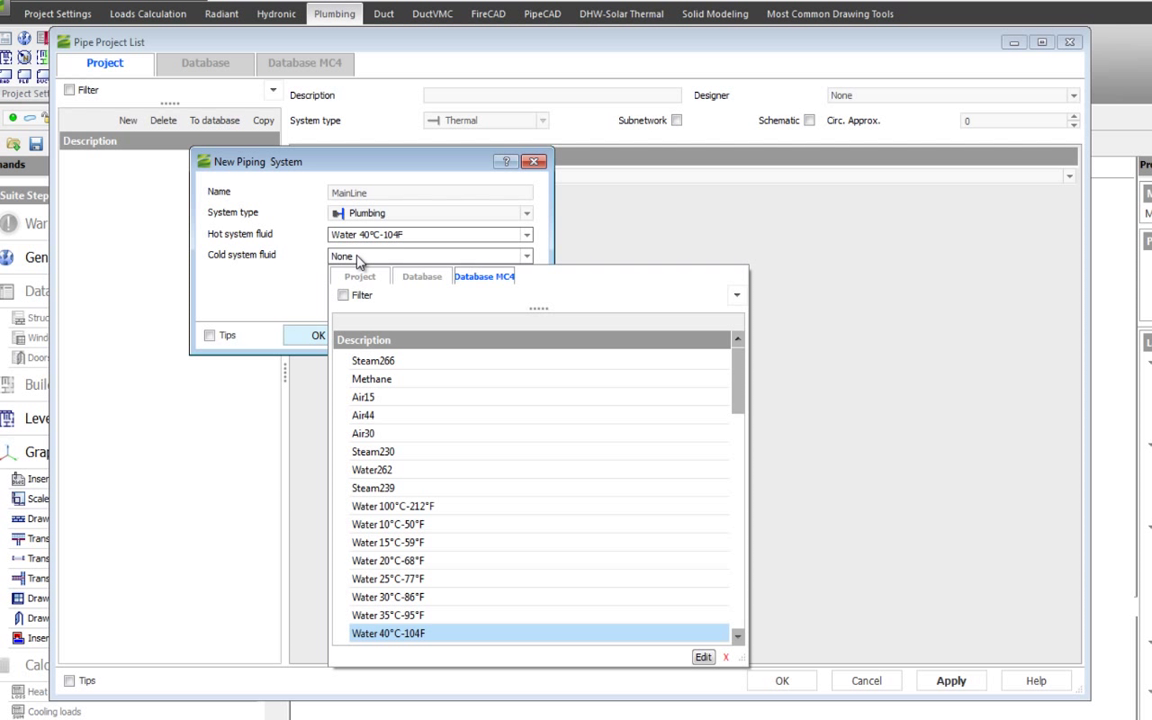
click(390, 525)
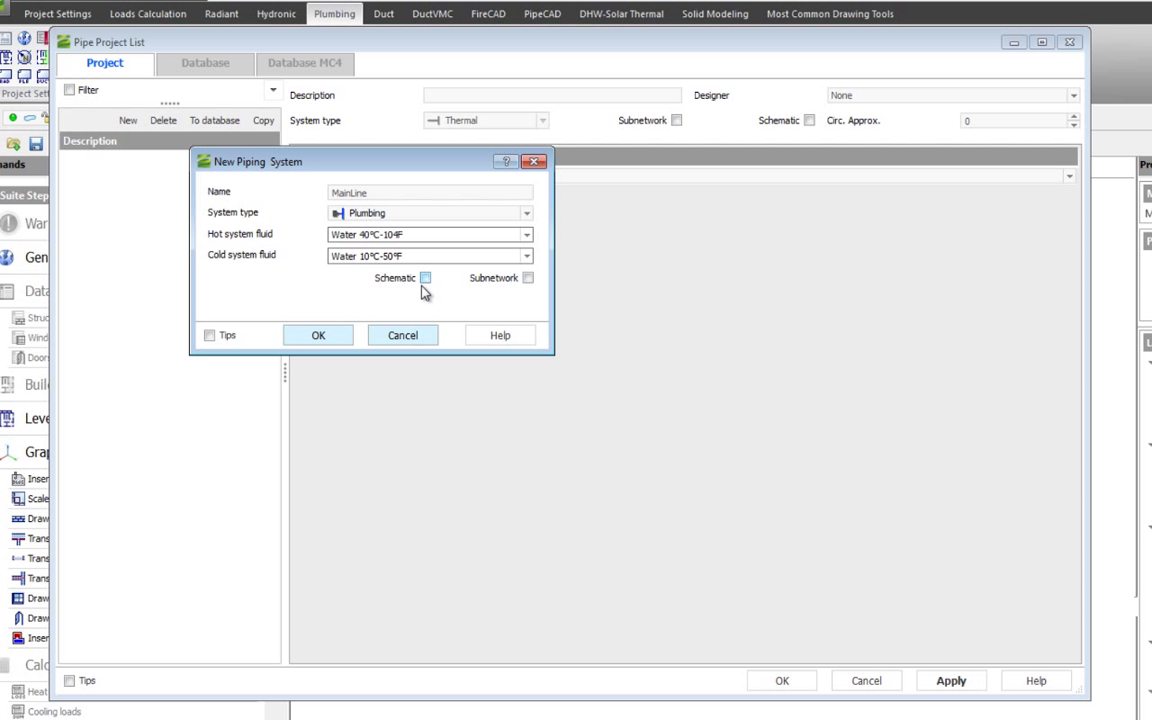
click(318, 337)
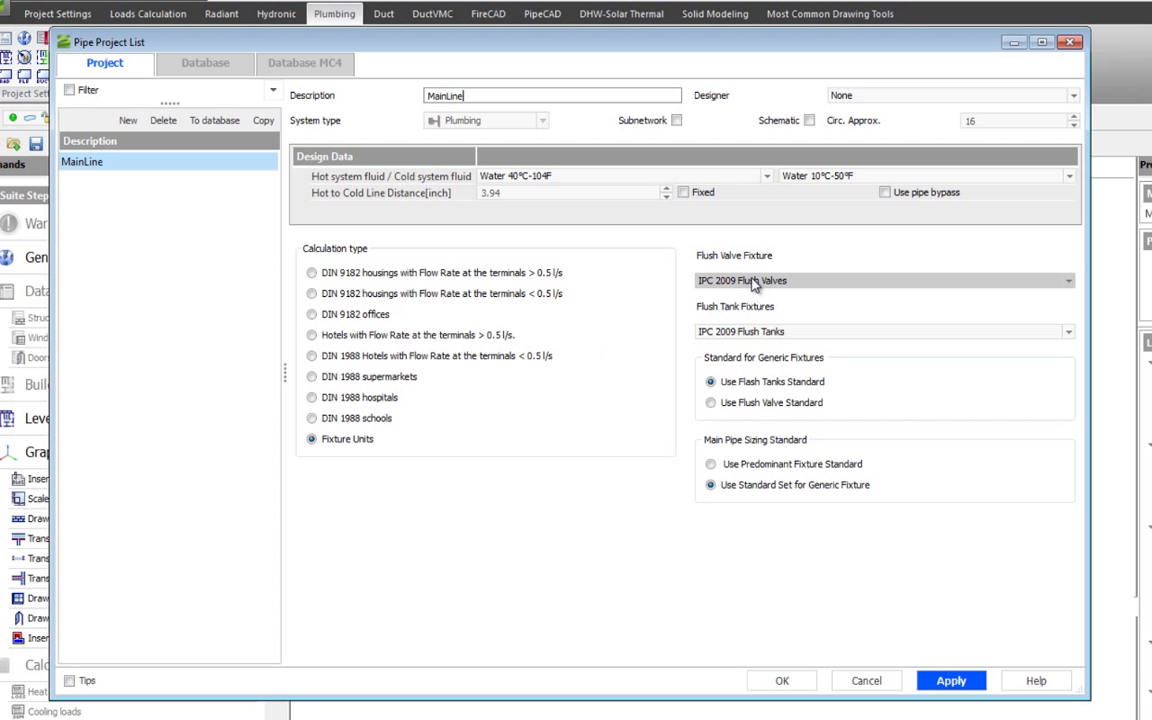
- Review the MC4 database fixture standards and choose the project's IPC 2009 Flush Valves for the flush valve fixtures
click(755, 283)
click(812, 302)
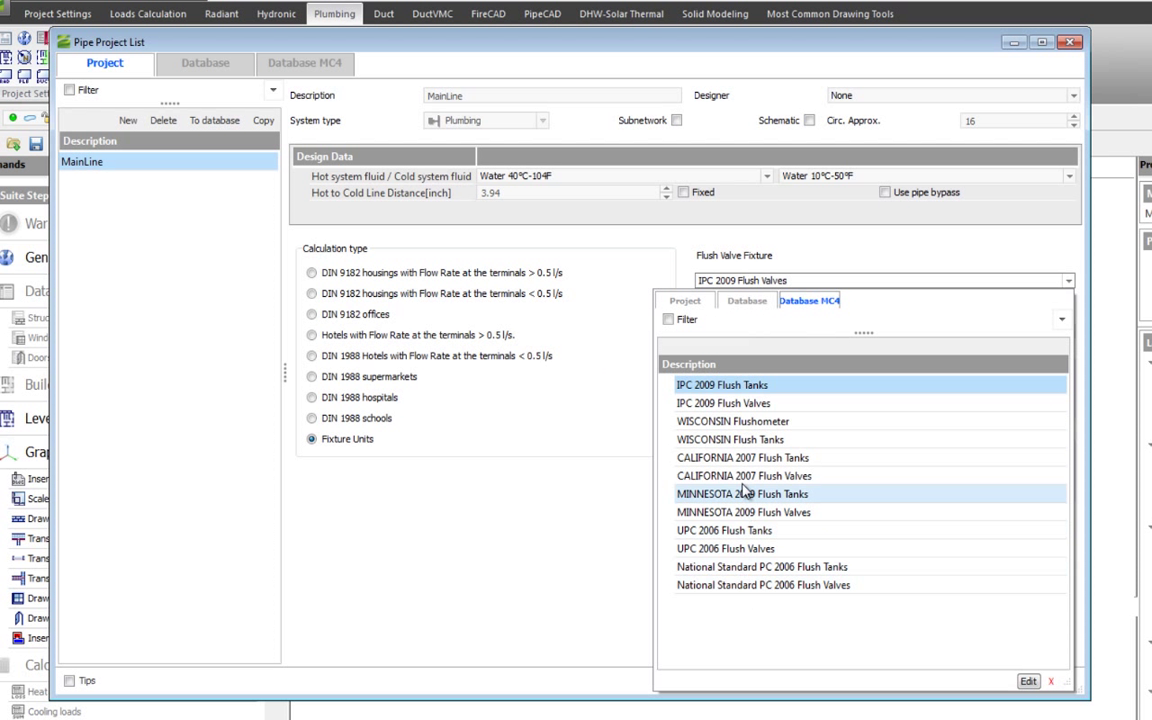
click(687, 301)
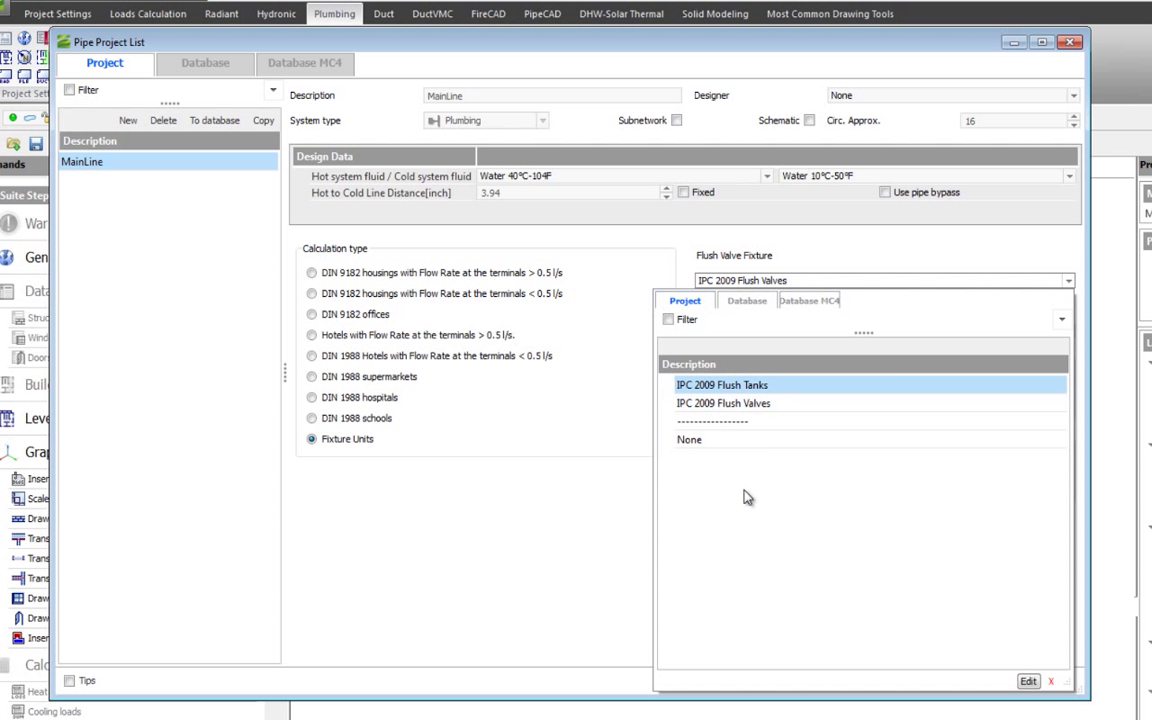
click(734, 405)
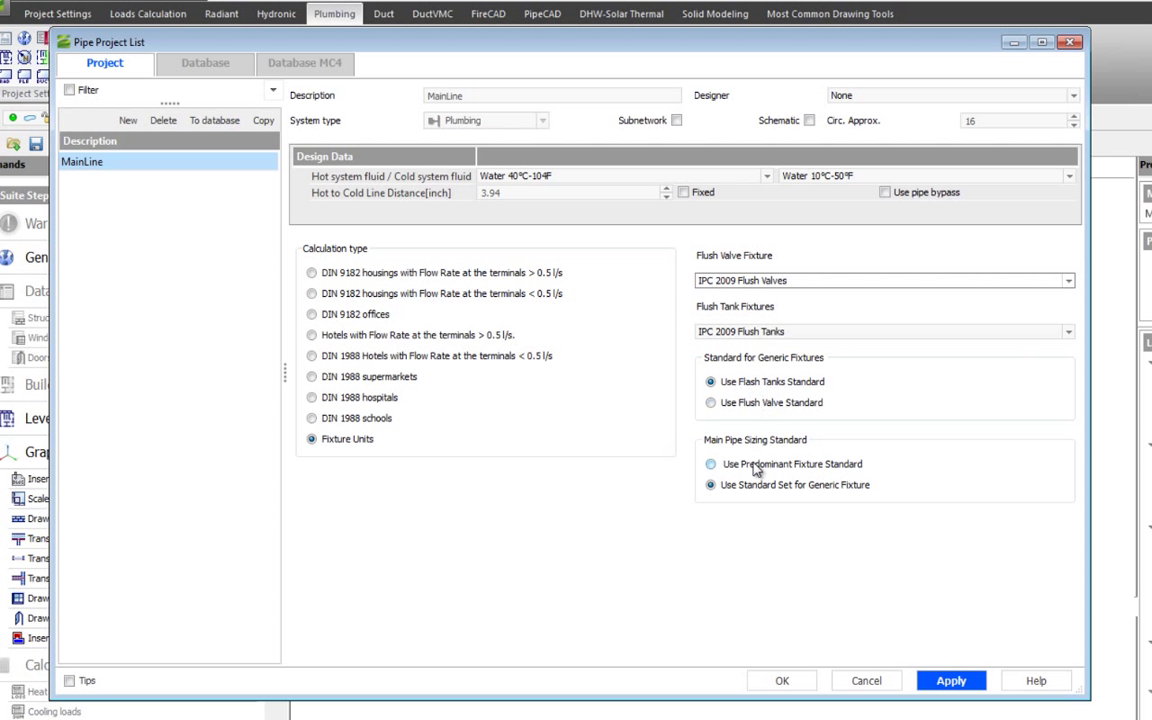
- Base MainLine's main pipe sizing on the predominant fixture standard, save the system, and show the piping systems in the project navigator
click(712, 464)
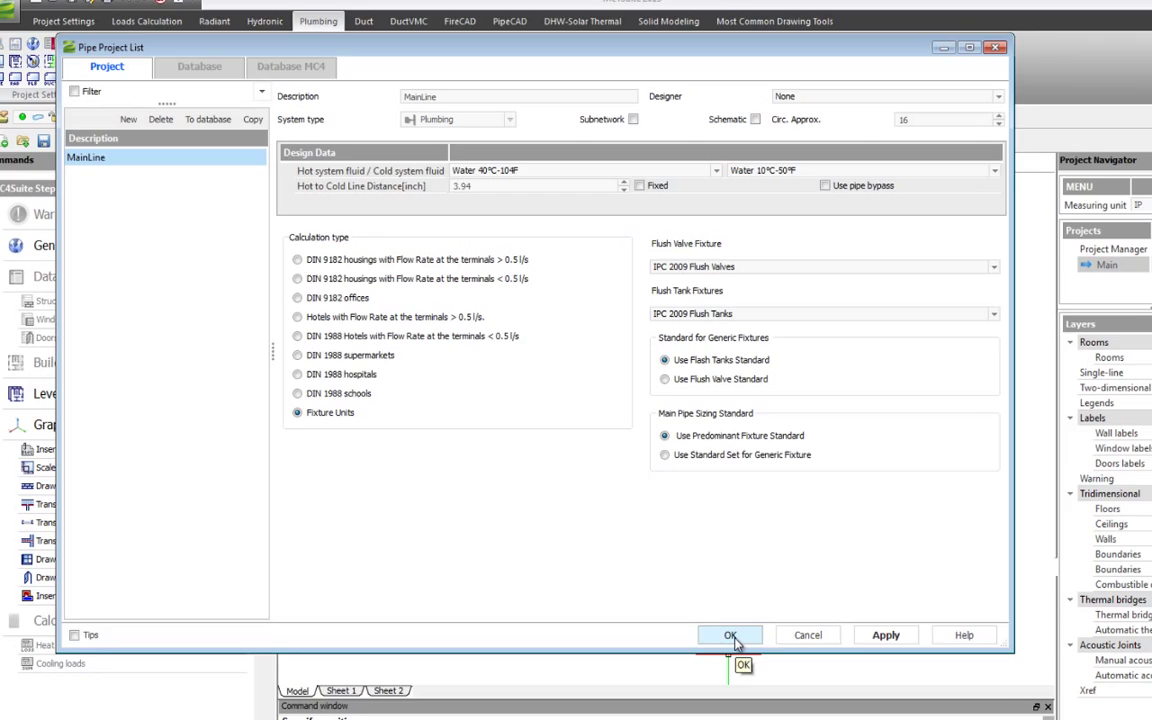
click(782, 681)
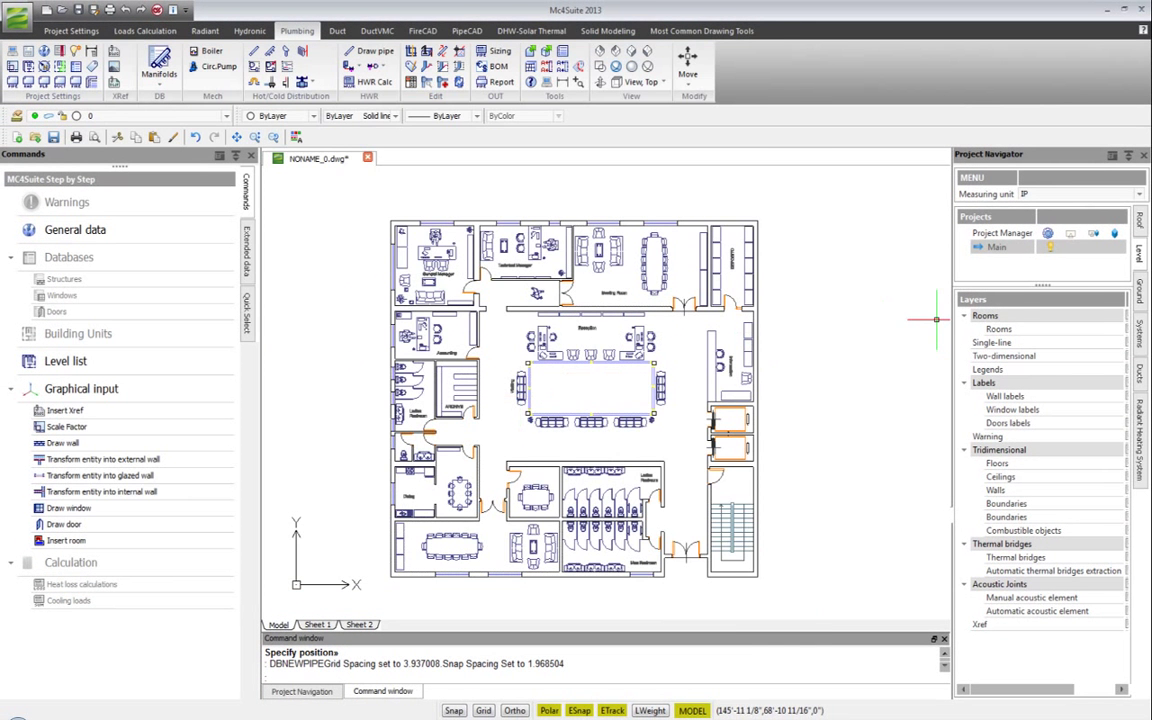
click(1138, 333)
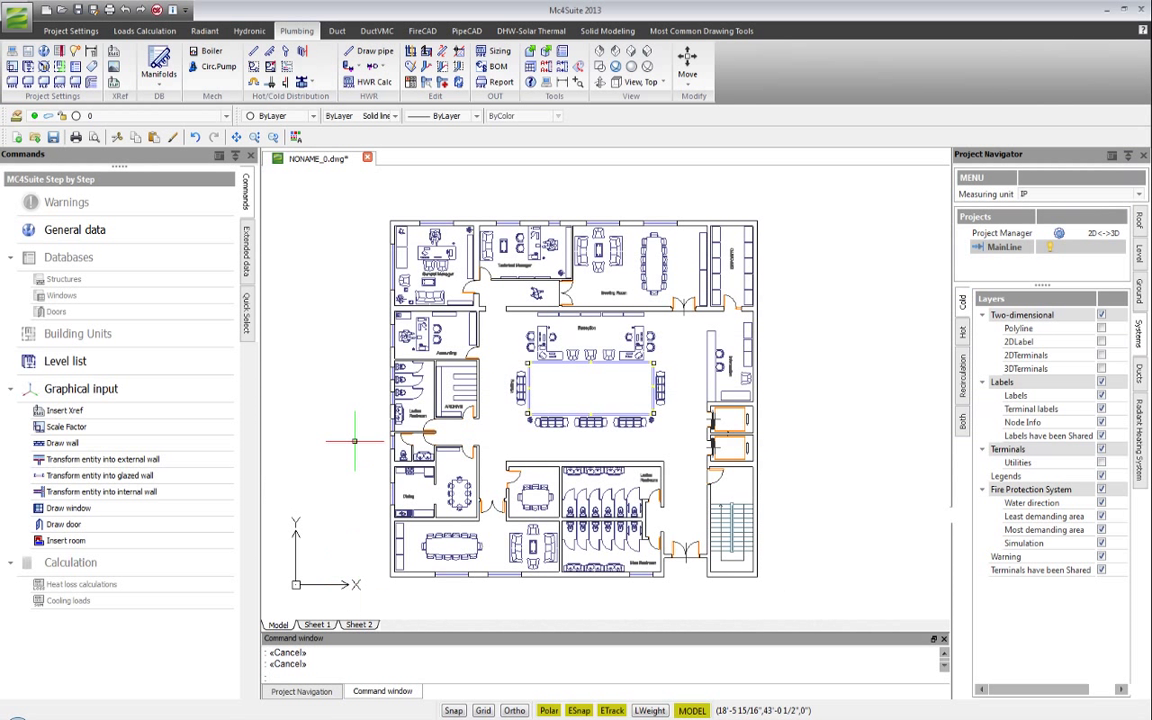
- Add the IPC plumbing fixtures from the MC4 database to the project, from Bathroom - Private - 3/4 Bathtub through Laundry - Public - Washing Machine
click(157, 80)
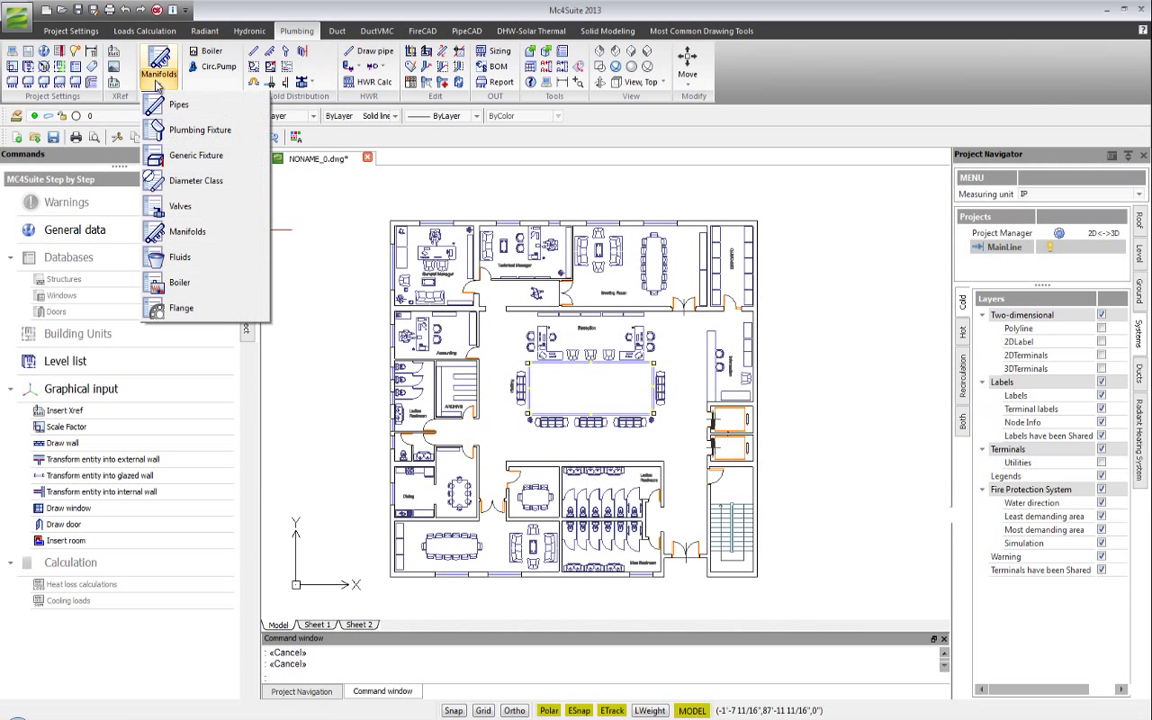
click(192, 130)
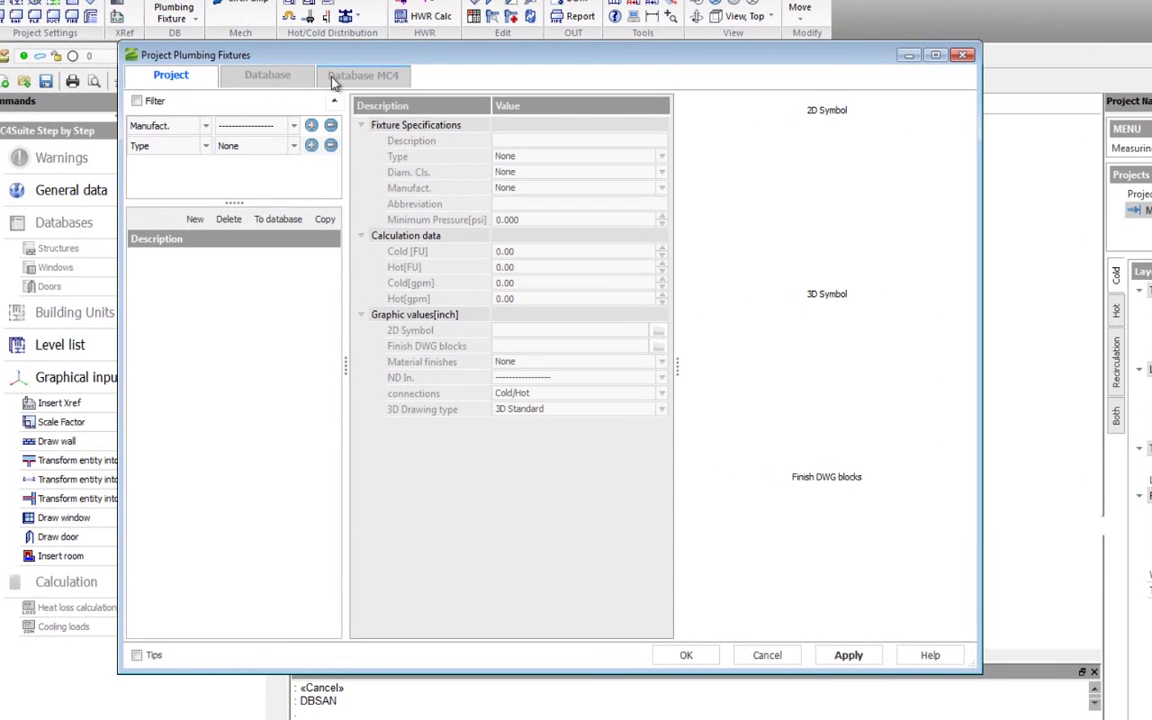
click(363, 75)
click(235, 238)
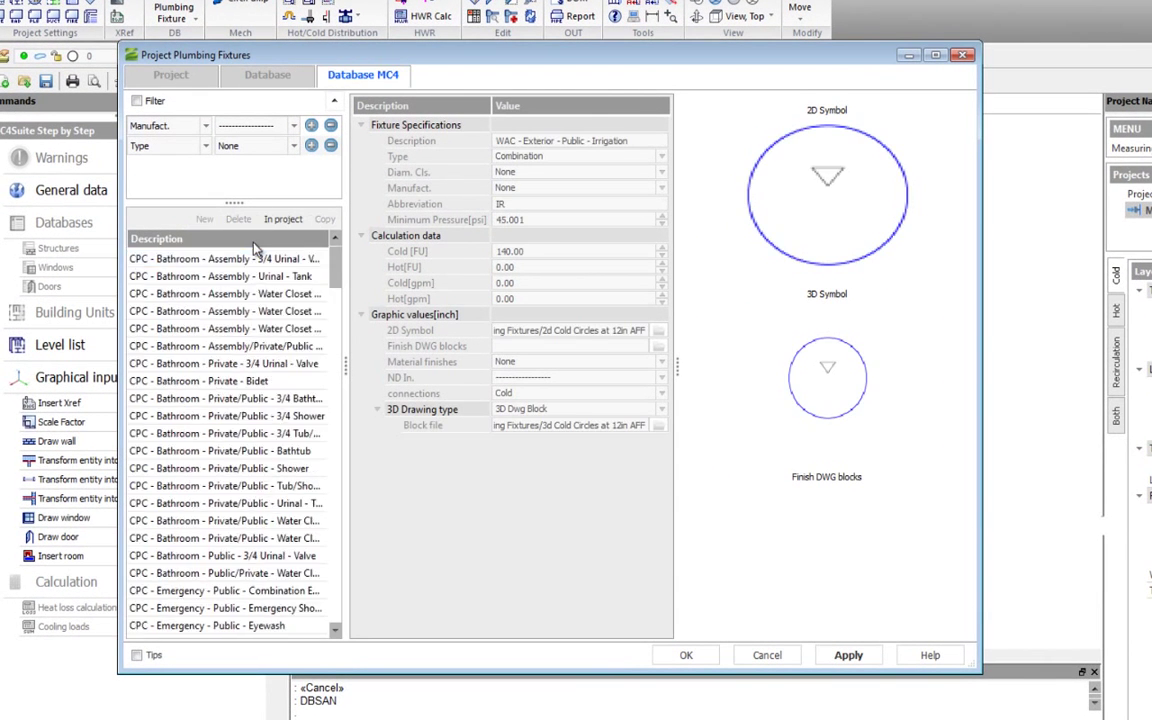
scroll(243, 305, down, 10)
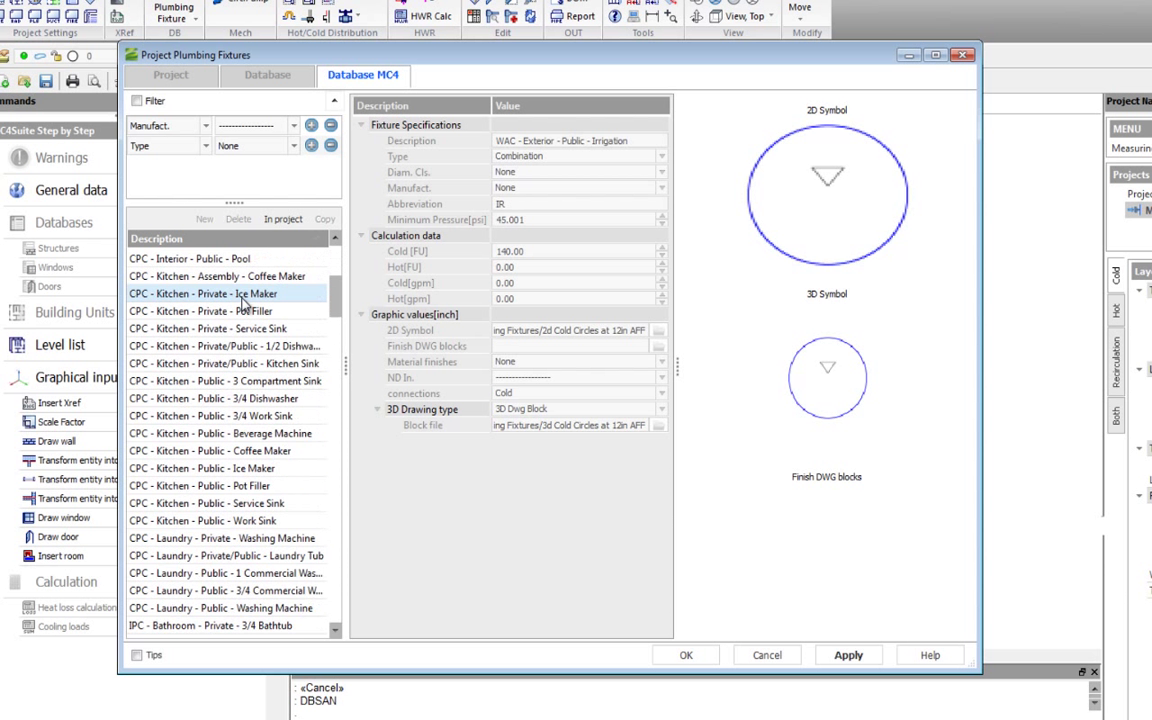
scroll(243, 305, down, 5)
click(220, 340)
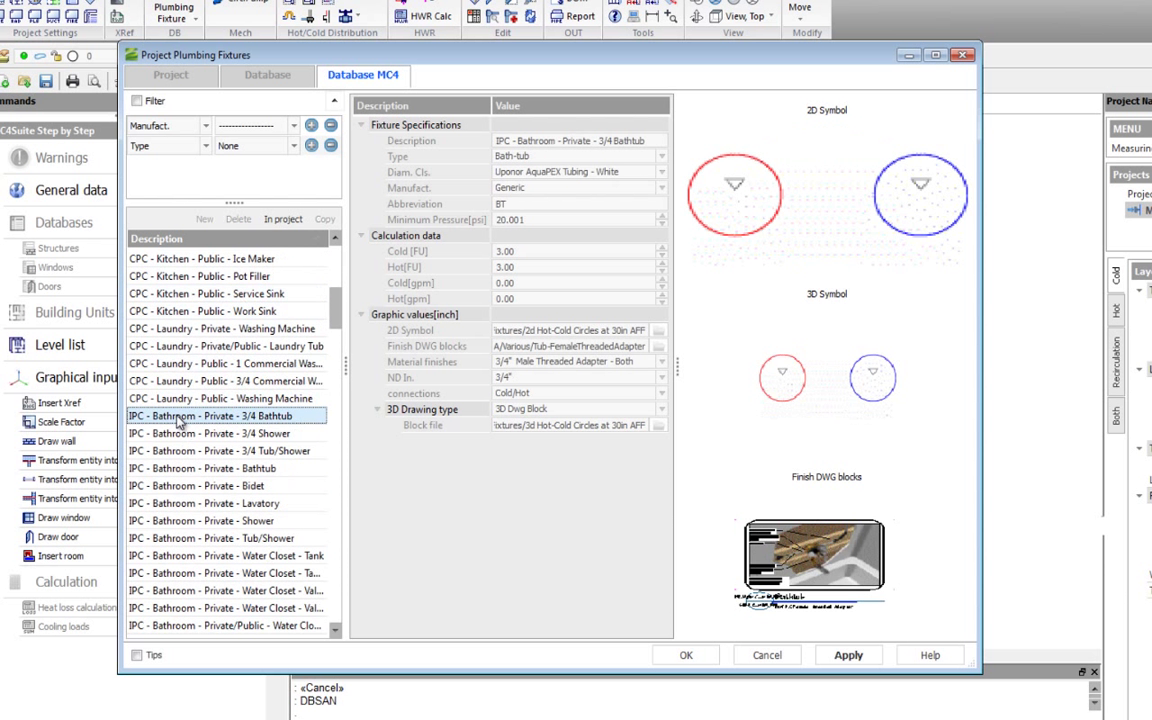
scroll(200, 360, down, 4)
scroll(187, 388, down, 15)
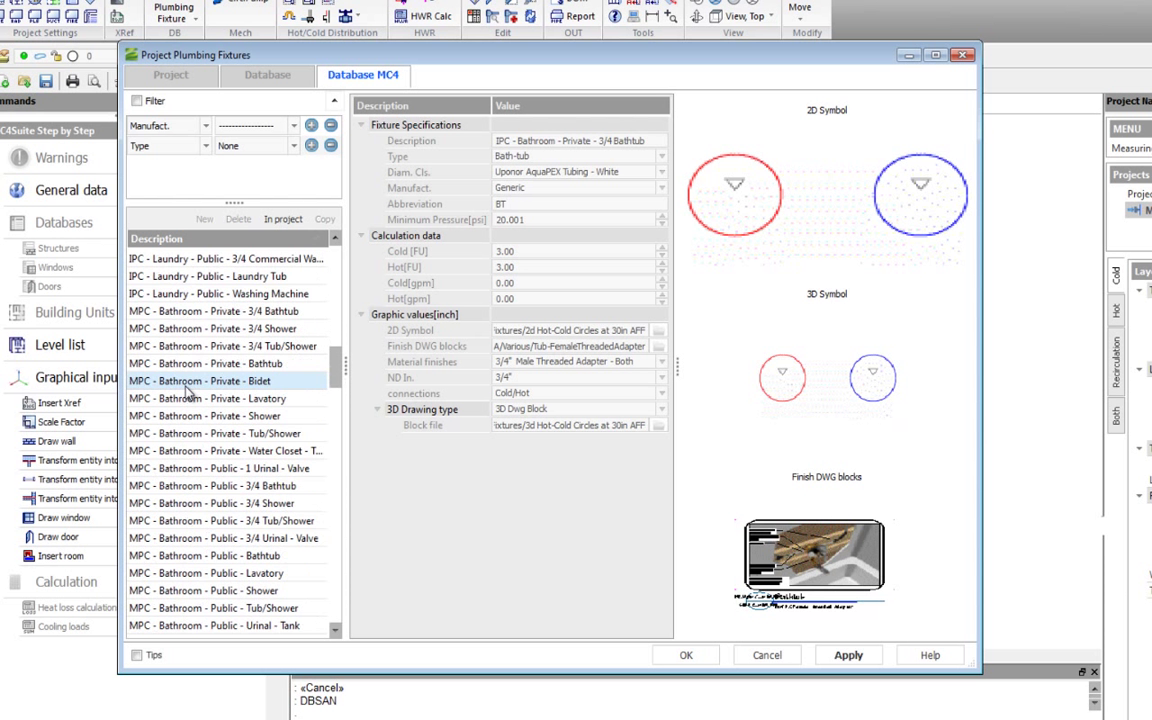
shift+click(206, 295)
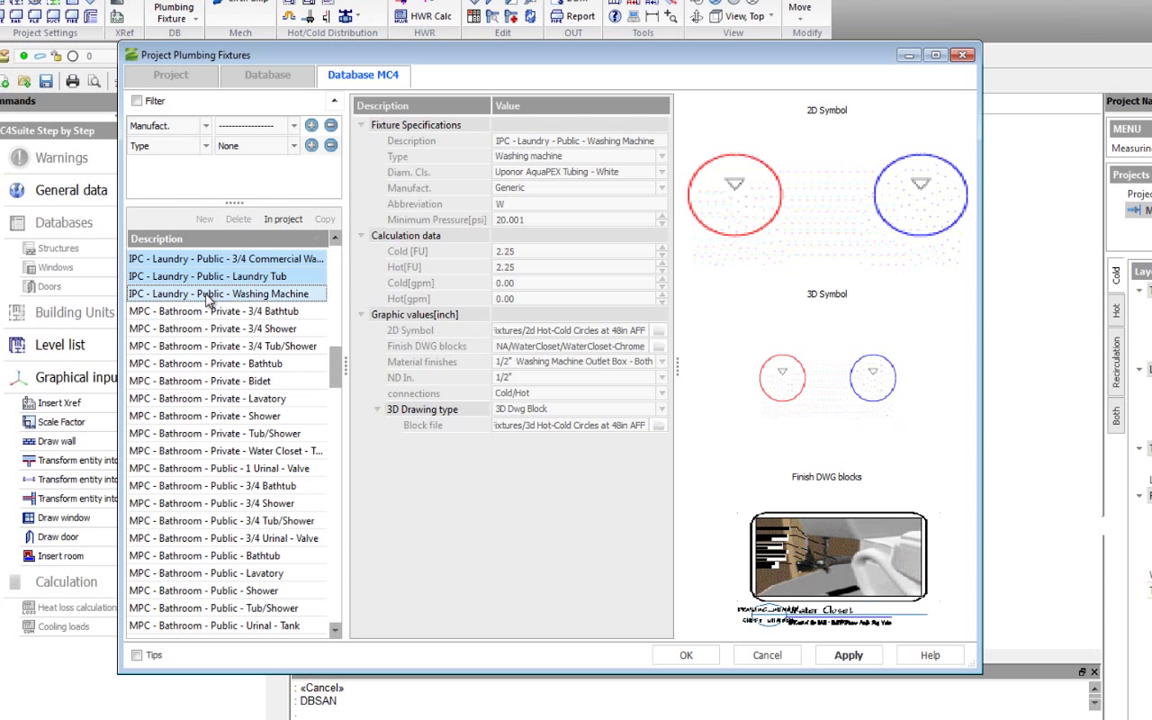
click(275, 222)
key(ctrl+Tab)
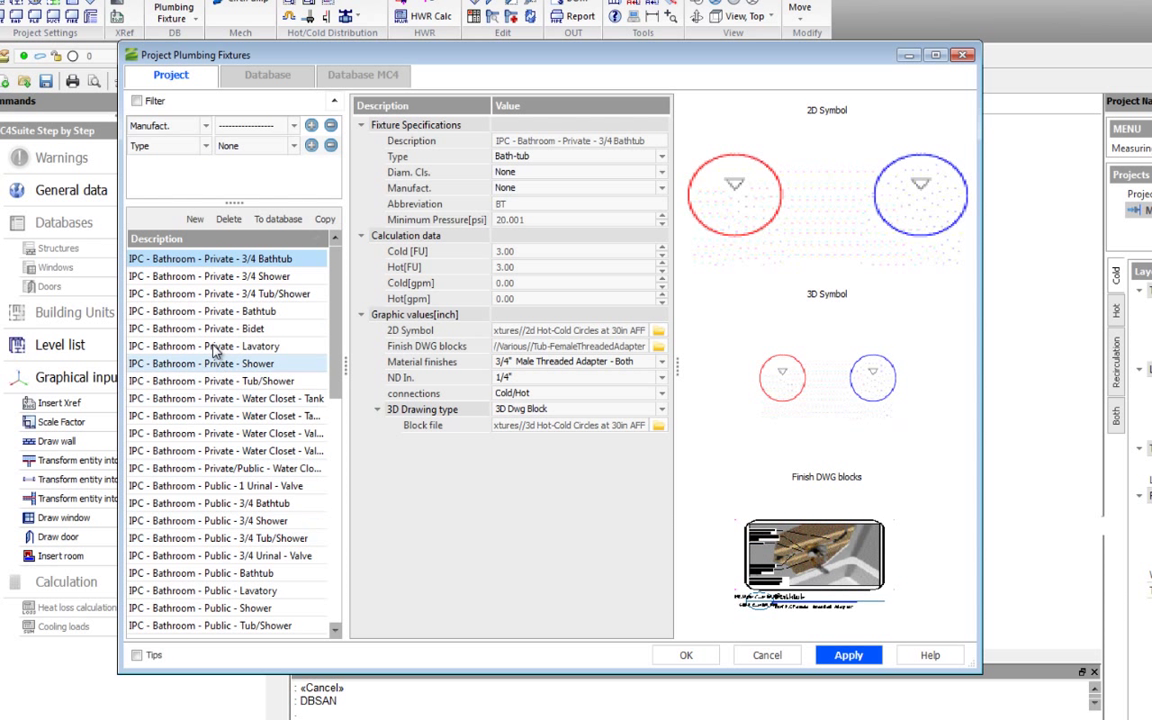
- Check the private 3/4 Shower, Bathtub and Bidet entries among the project's plumbing fixtures and accept the fixture list
click(216, 279)
click(216, 314)
click(218, 328)
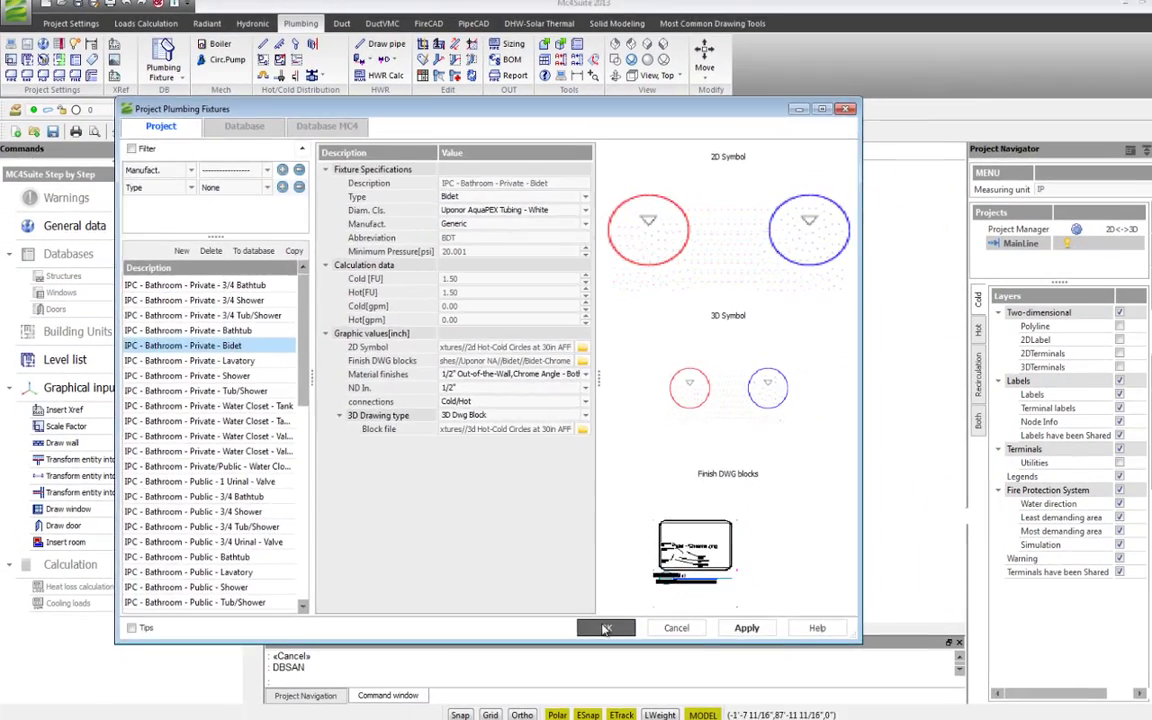
click(680, 654)
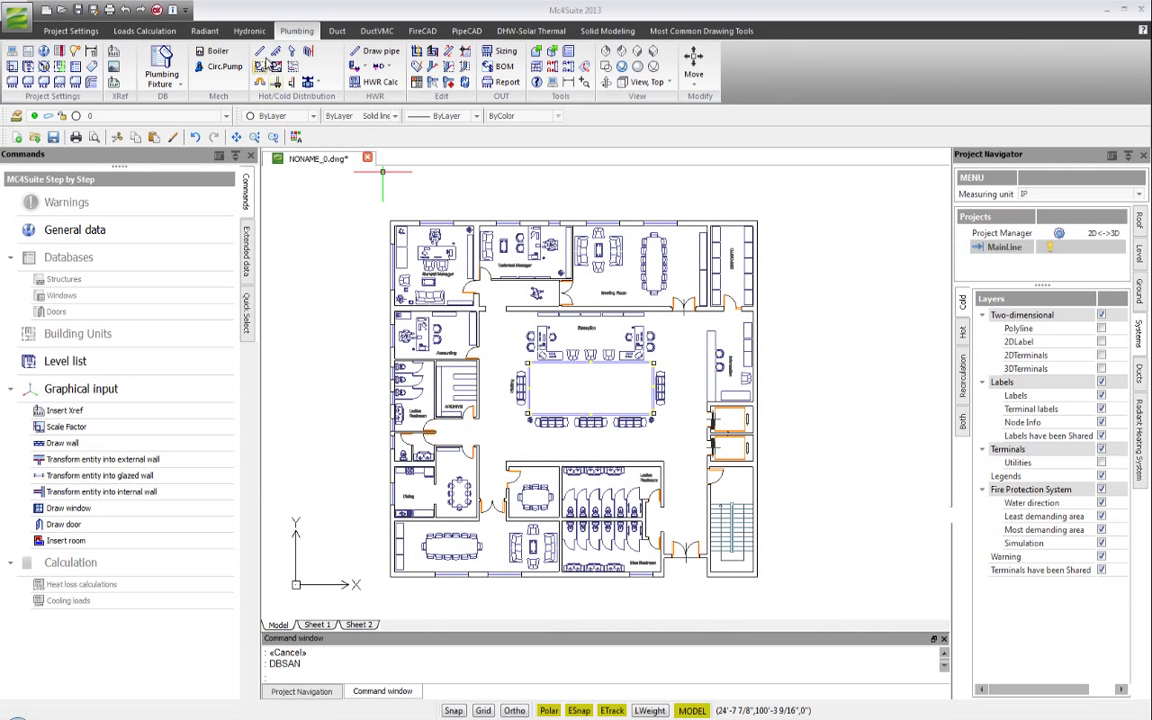
- Place an IPC - Bathroom - Private - Water Closet - Tank fixture at the first toilet's tank in the ladies restroom, with its label below
click(293, 55)
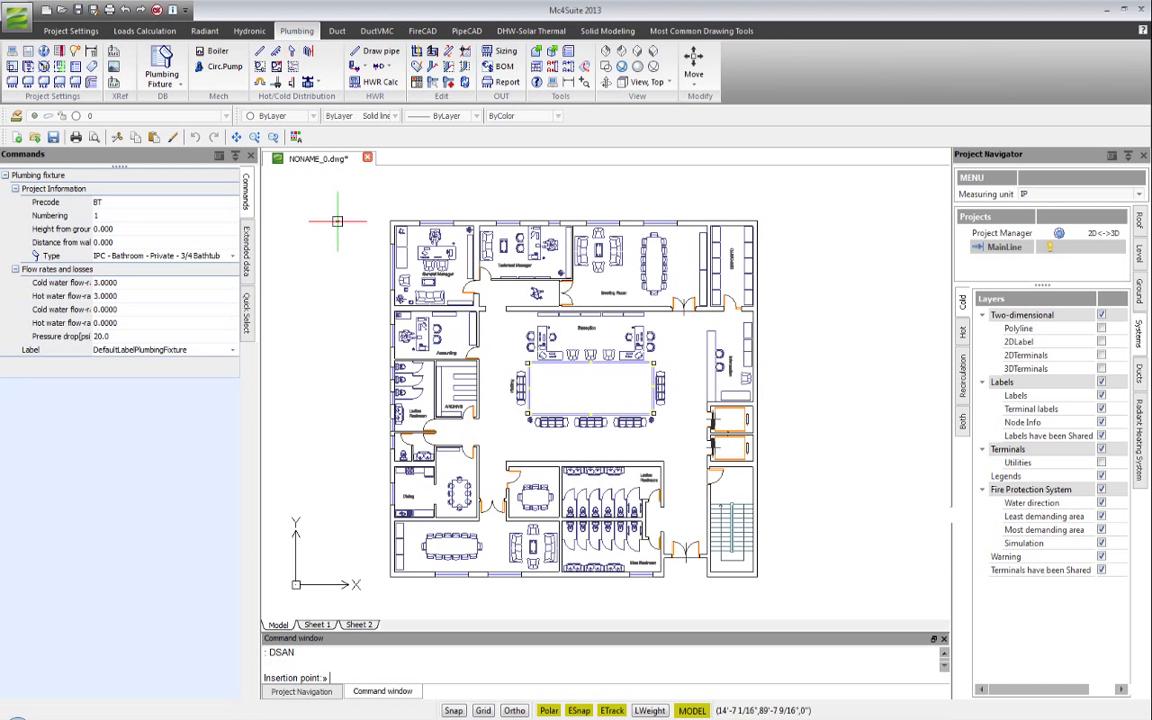
click(214, 258)
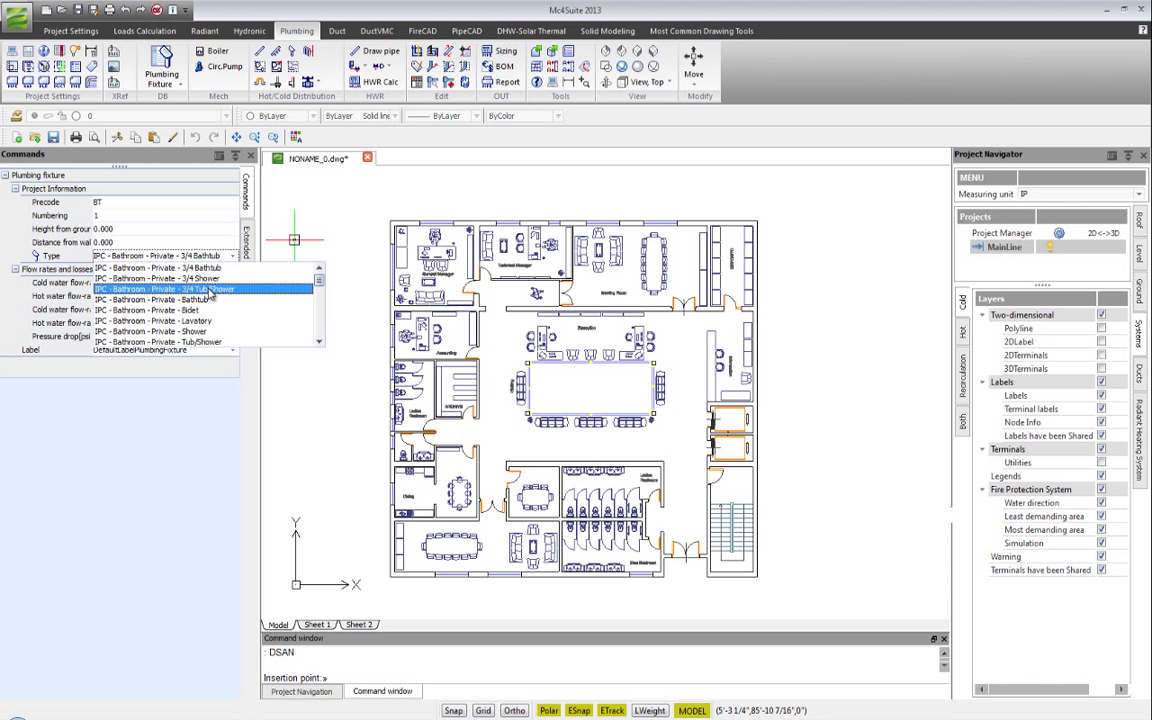
scroll(212, 290, down, 1)
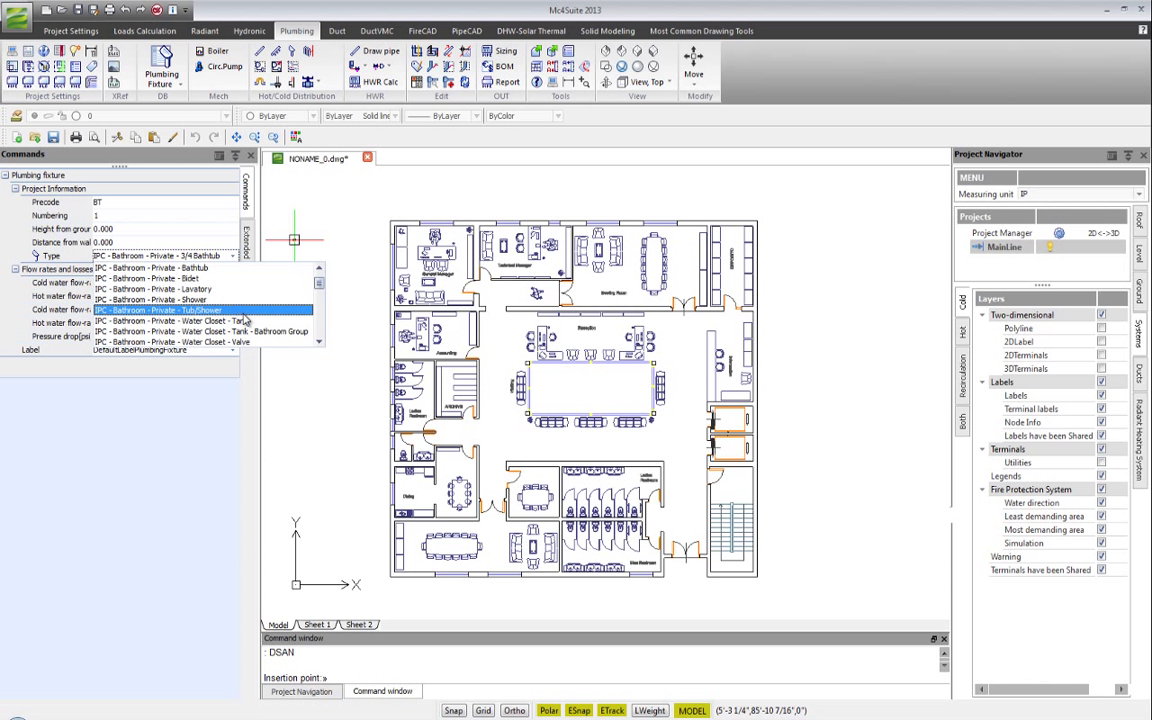
click(240, 322)
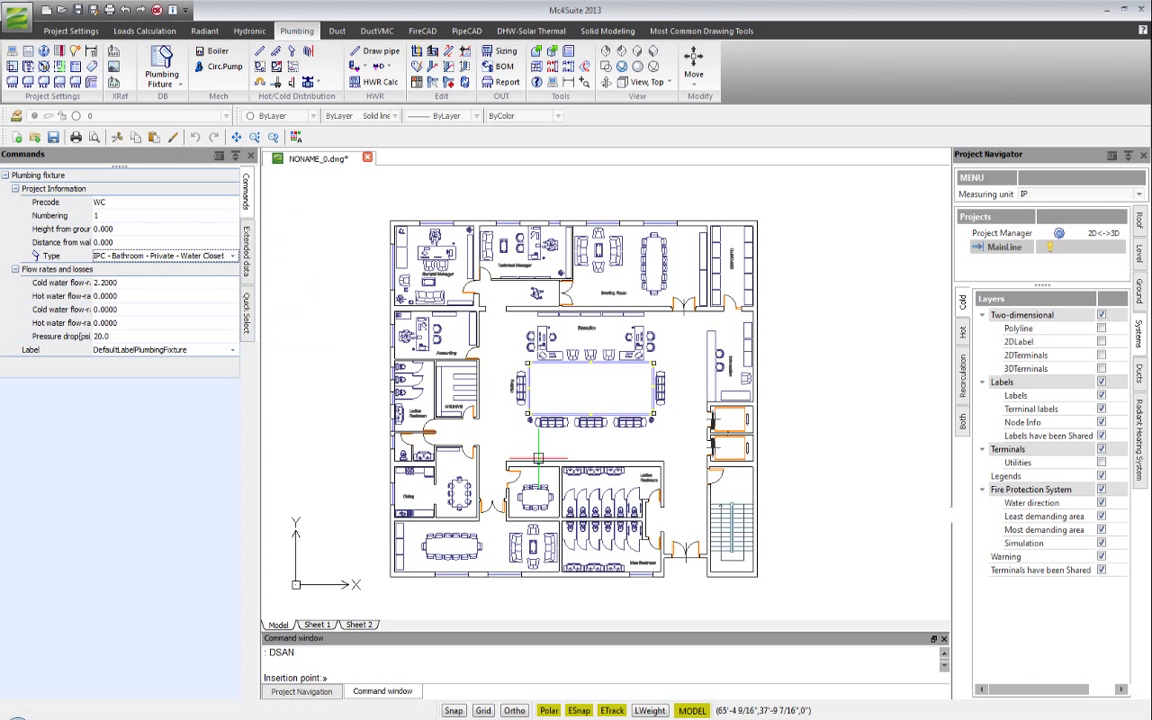
scroll(578, 522, up, 4)
scroll(578, 522, up, 6)
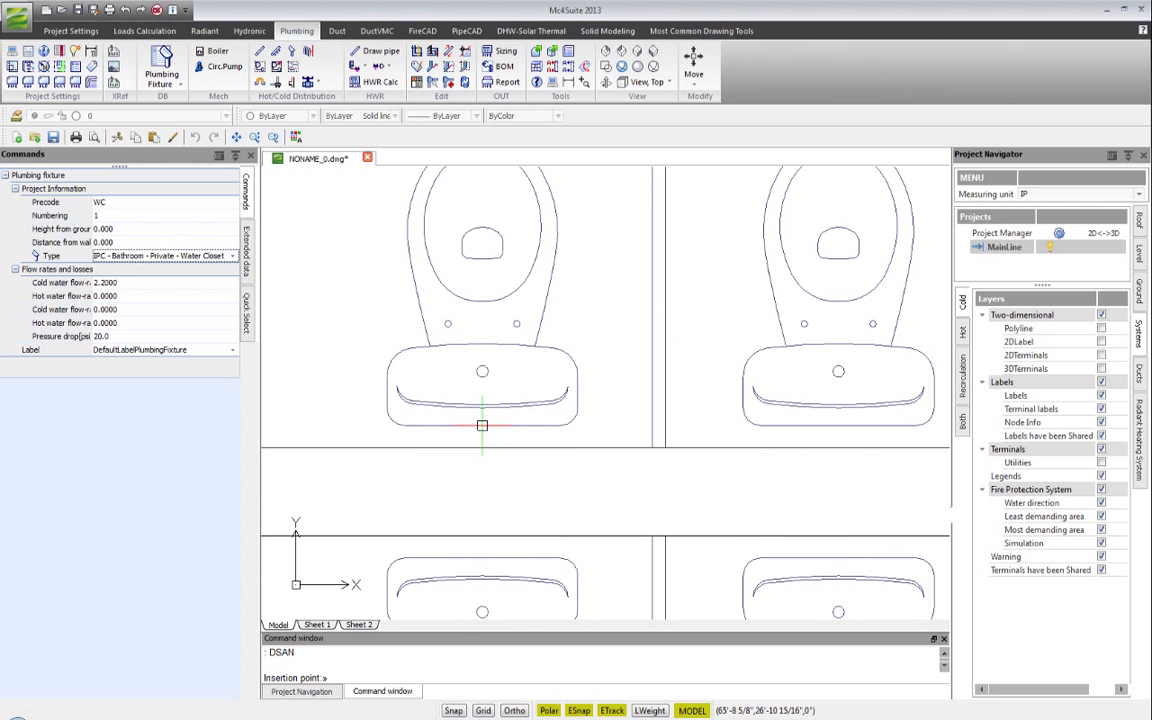
scroll(482, 425, up, 3)
click(482, 421)
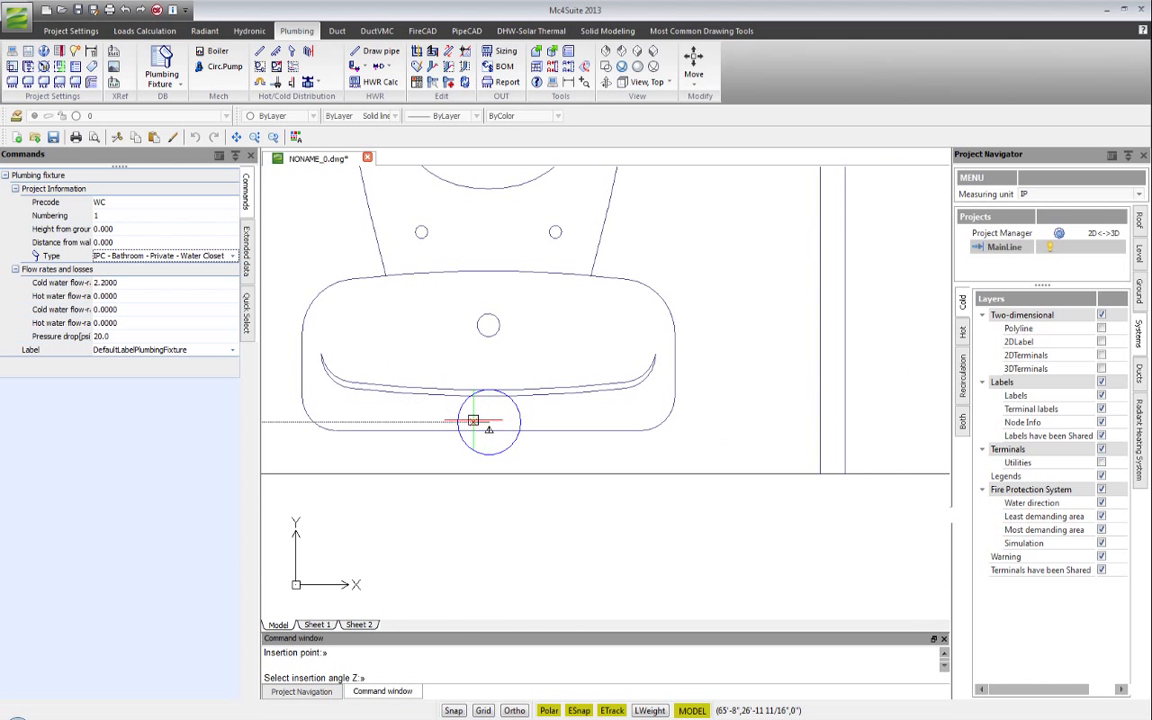
click(437, 418)
scroll(450, 390, down, 4)
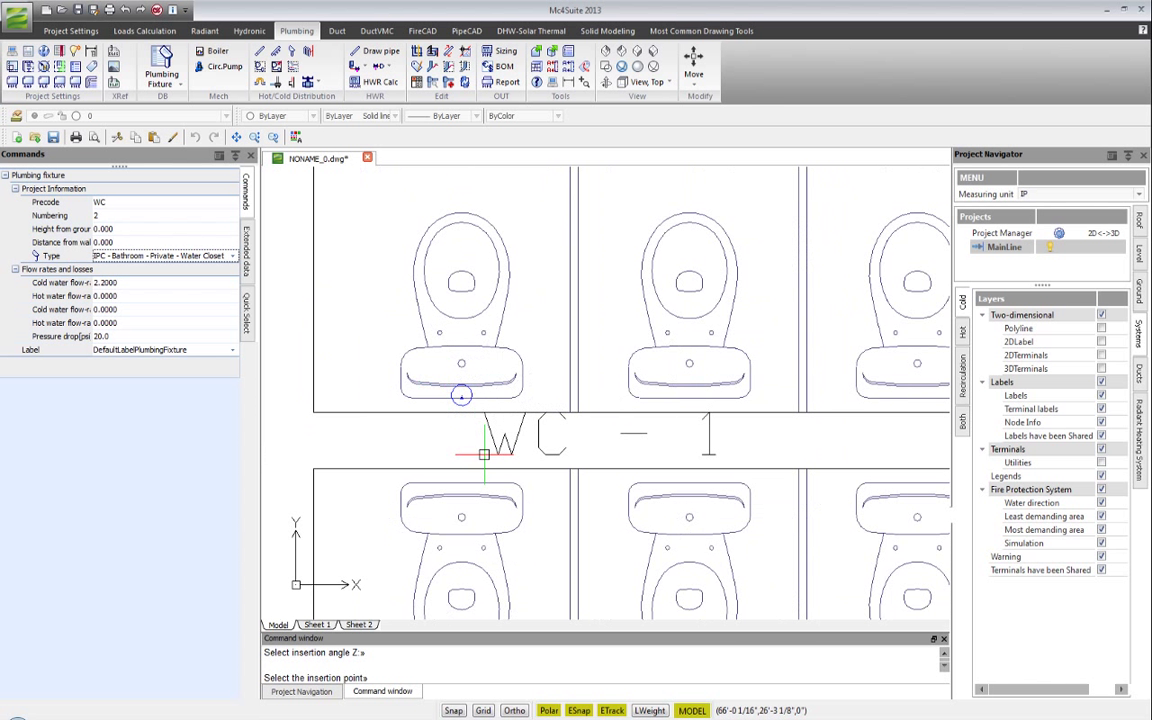
click(497, 455)
- Place a second water closet fixture beside the tank of the next toilet in the row, with its label above it
middle_drag(577, 370, 497, 367)
scroll(527, 362, up, 4)
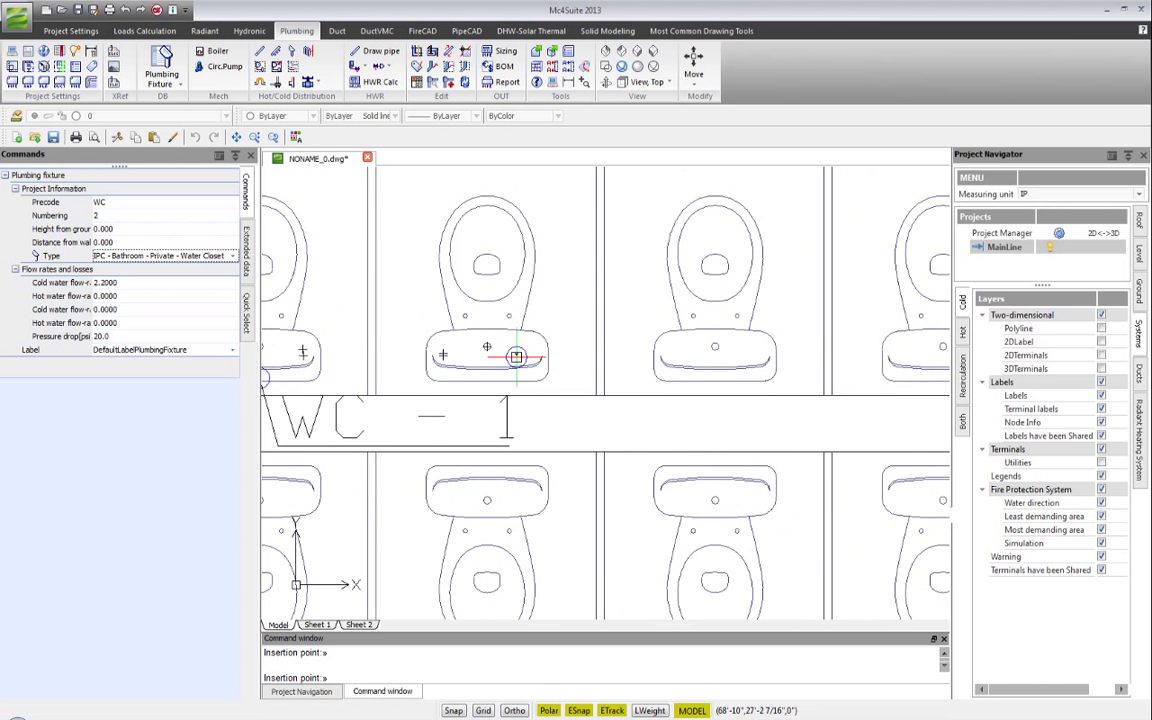
click(546, 360)
click(549, 369)
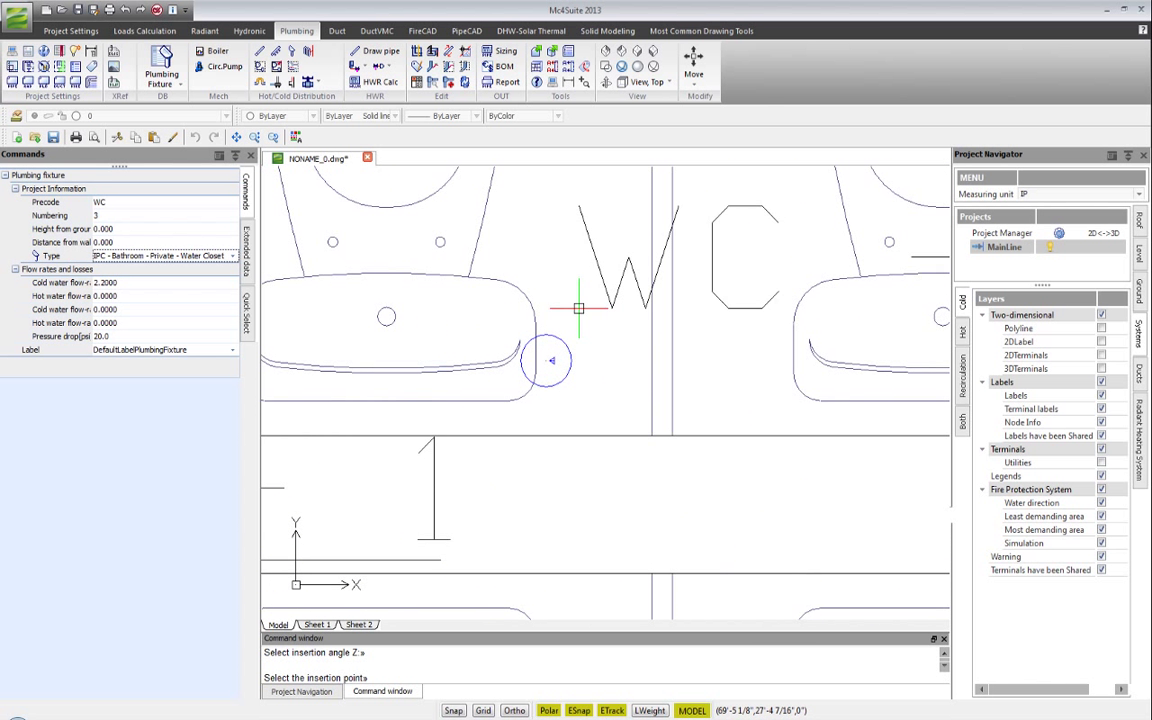
click(598, 224)
scroll(590, 309, down, 3)
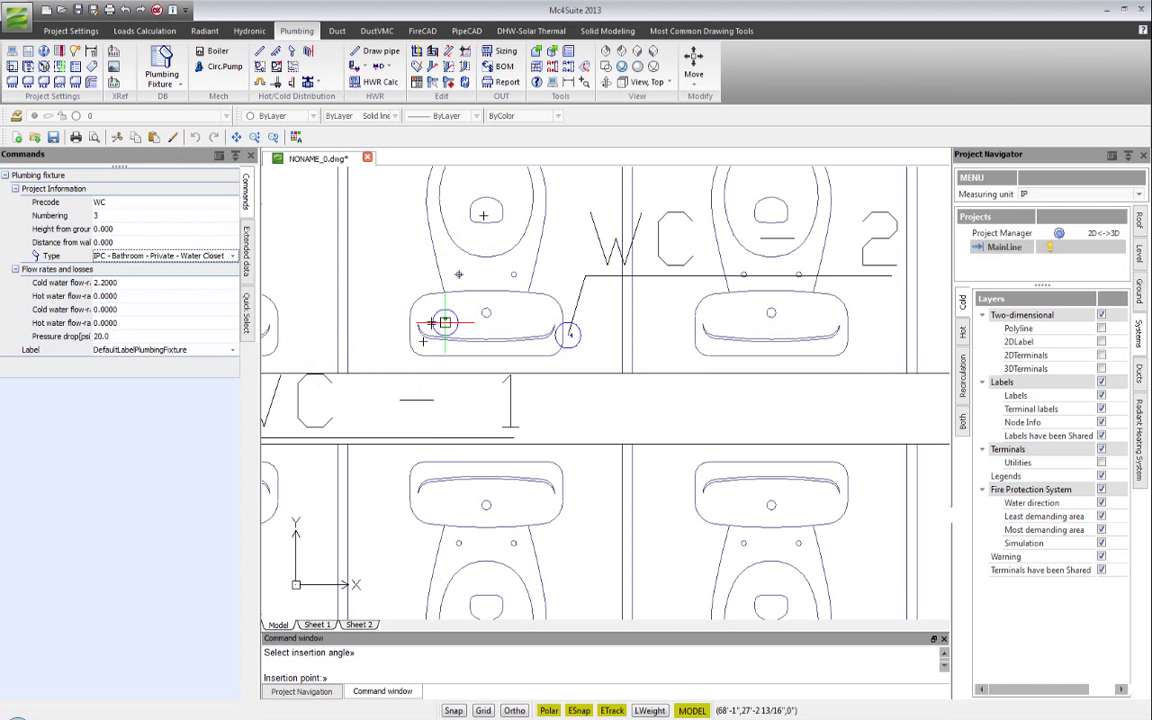
- Place a third labeled water closet fixture beside the third toilet's tank and end fixture placement
scroll(442, 329, down, 2)
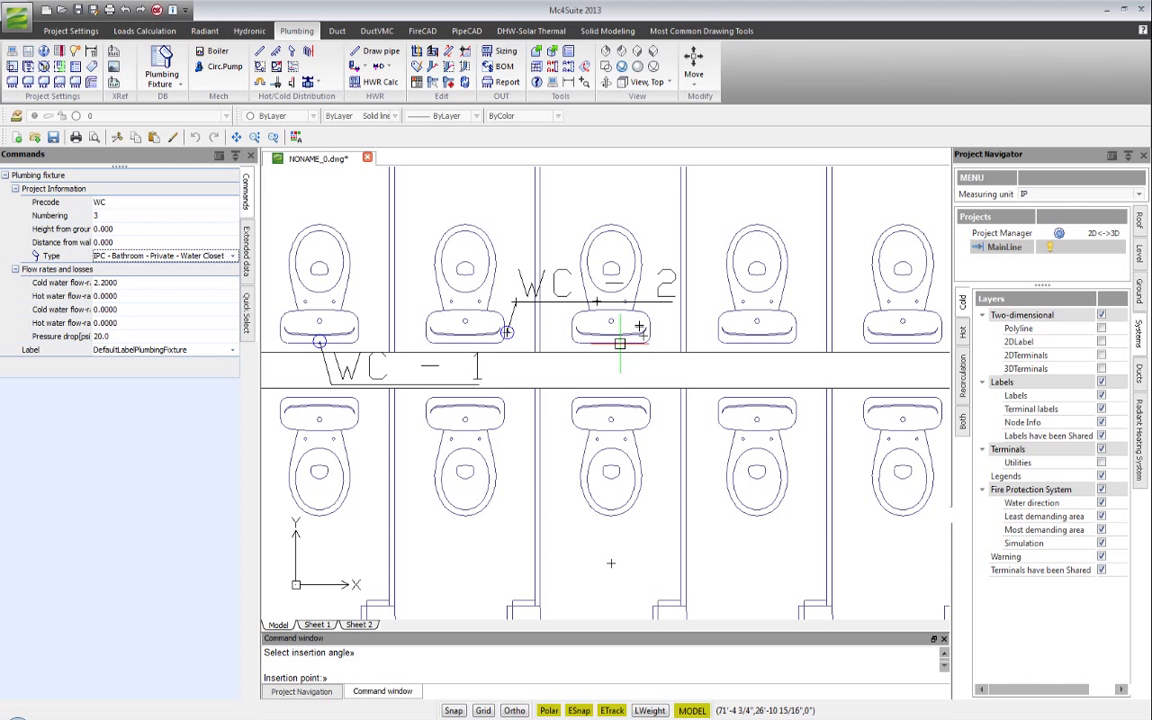
scroll(638, 344, up, 2)
scroll(679, 312, up, 1)
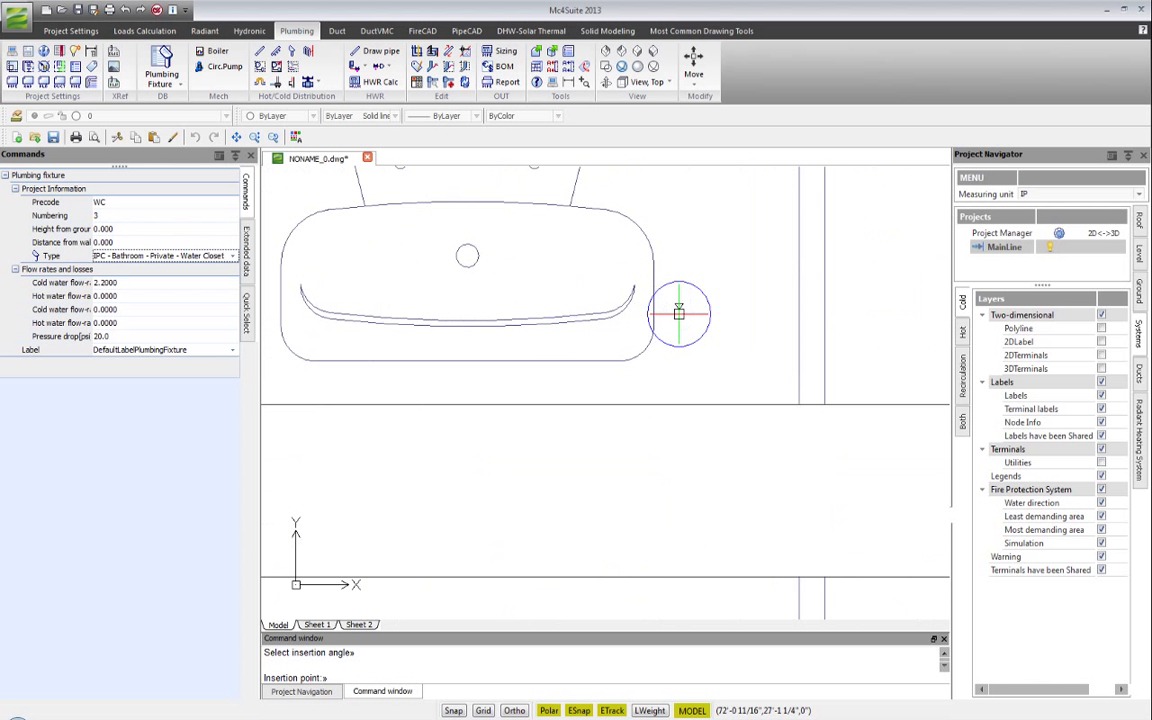
click(670, 315)
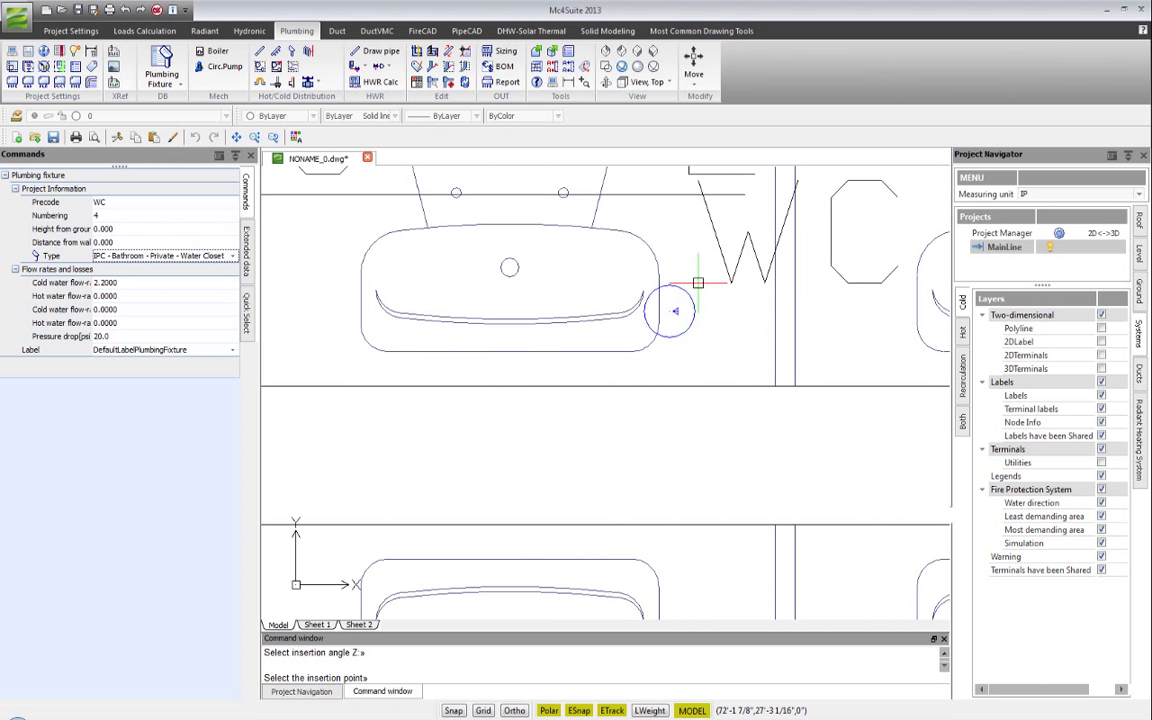
click(676, 306)
scroll(544, 337, down, 1)
scroll(544, 337, down, 1)
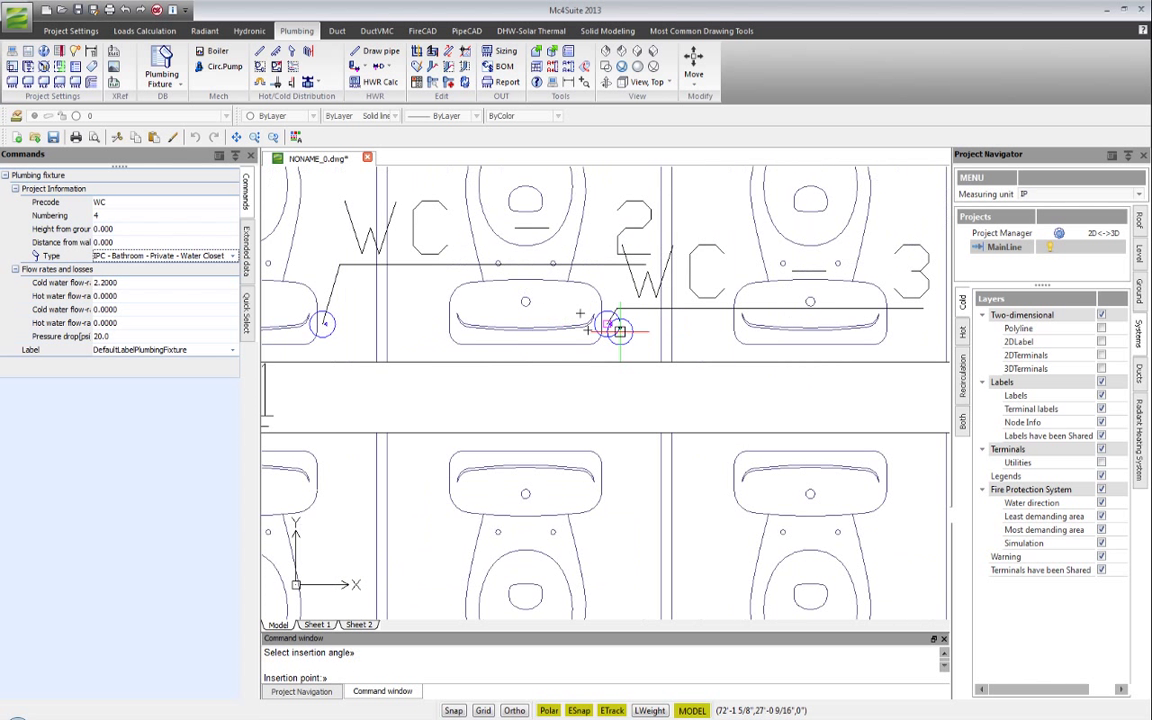
key(Escape)
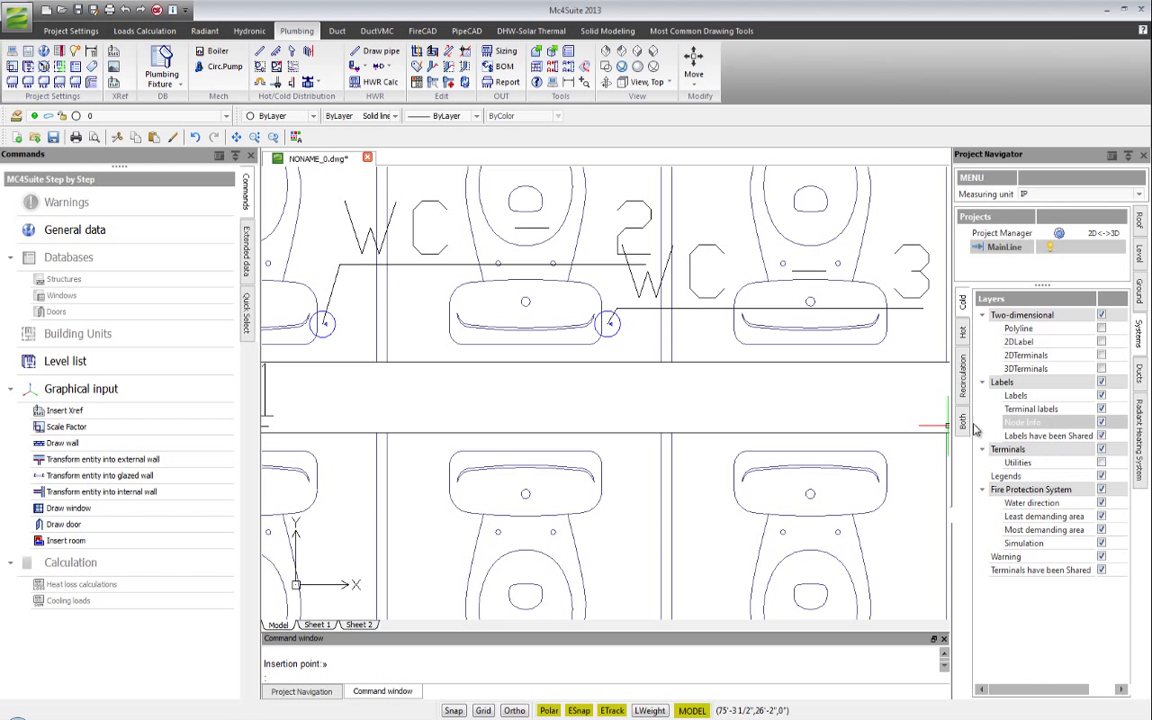
- Hide all the Labels layers of the MainLine piping system
click(1101, 383)
scroll(625, 389, down, 3)
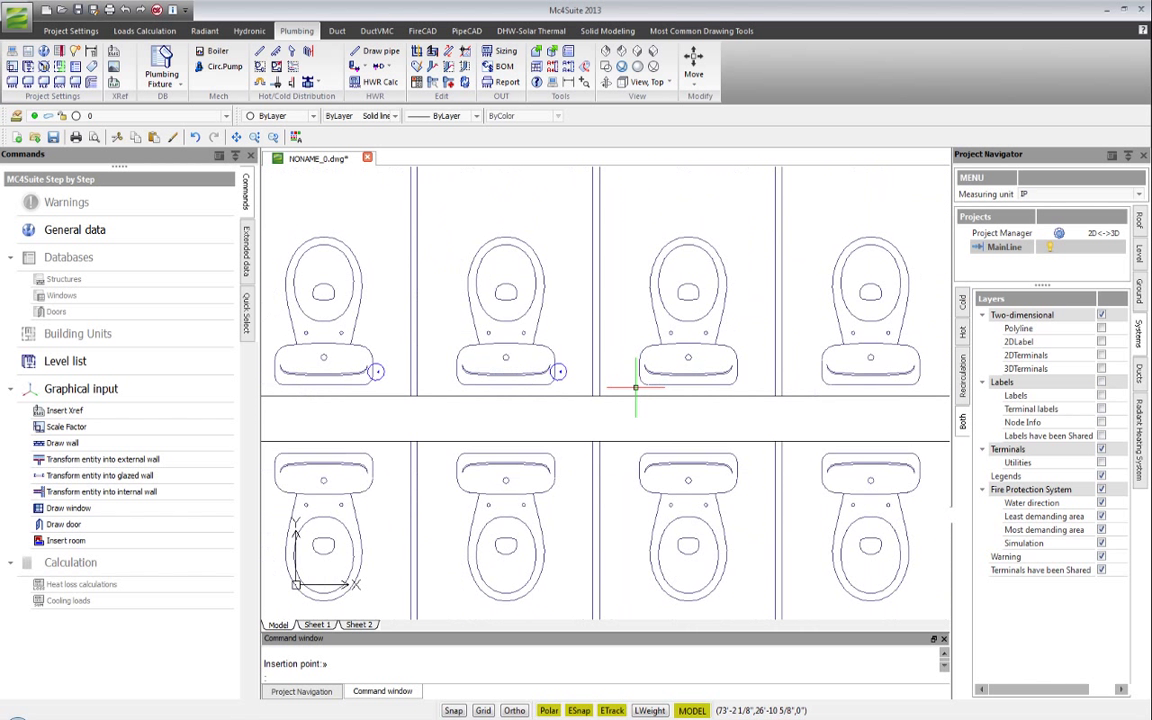
scroll(635, 387, down, 1)
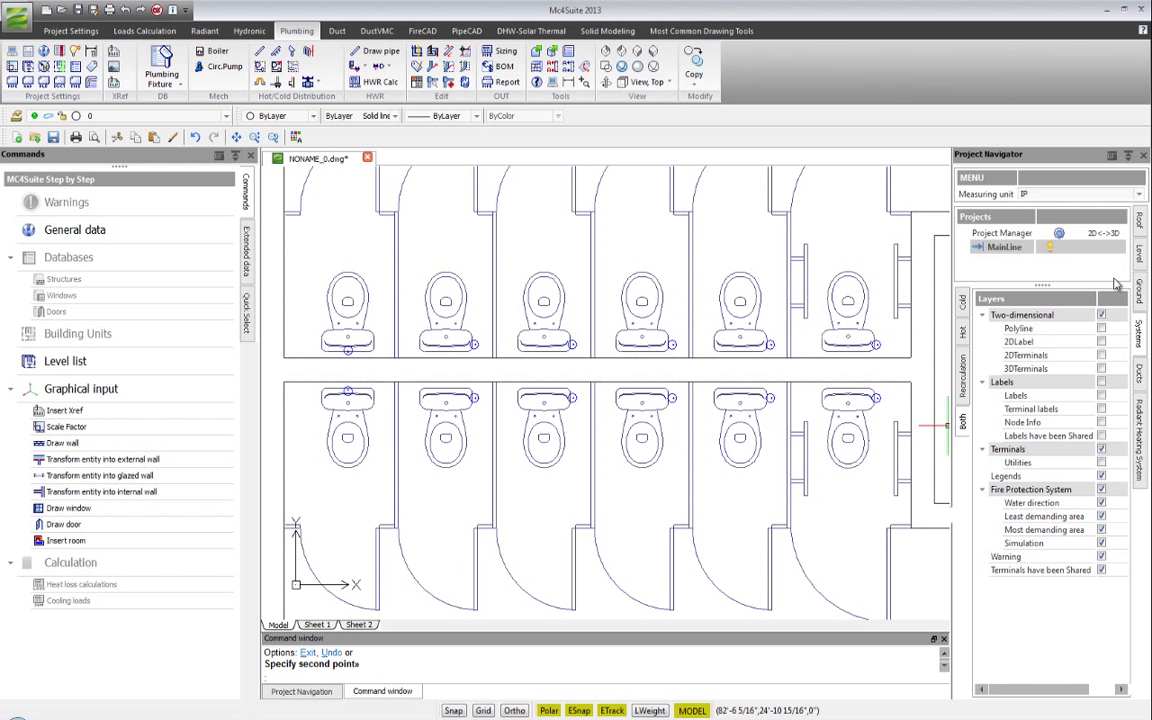
- Hide the Main level's Xref floor plan to inspect the placed fixtures on their own, and show it again
click(1141, 254)
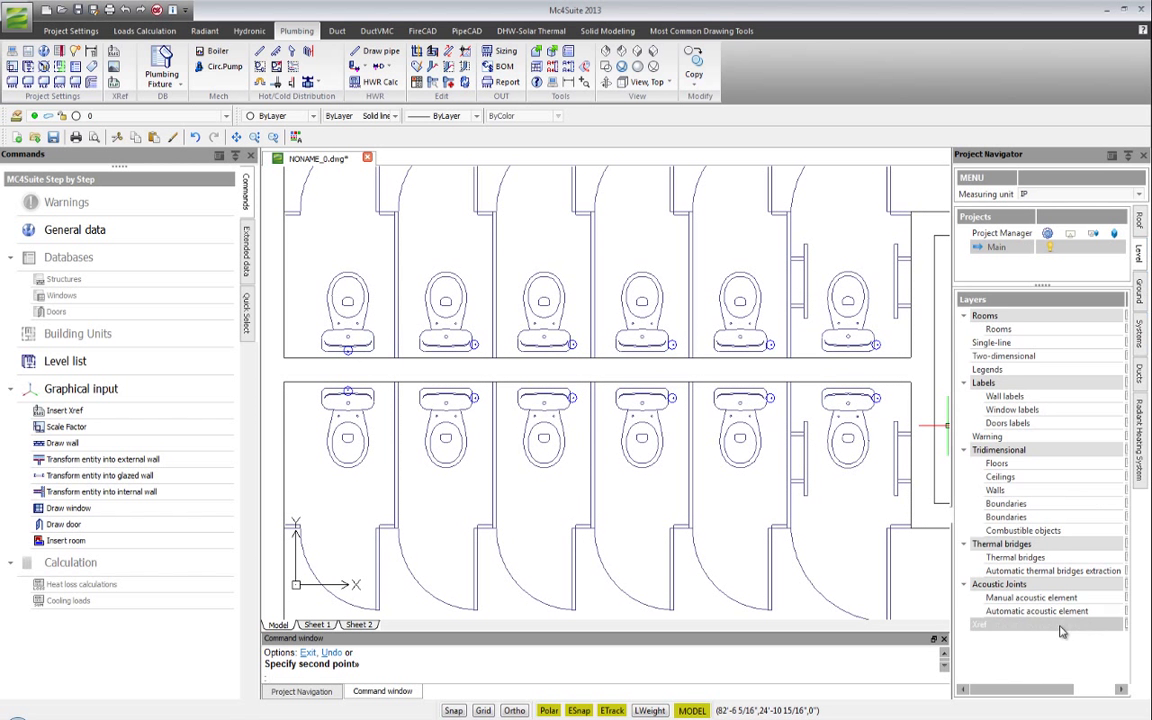
drag(1124, 299, 1080, 299)
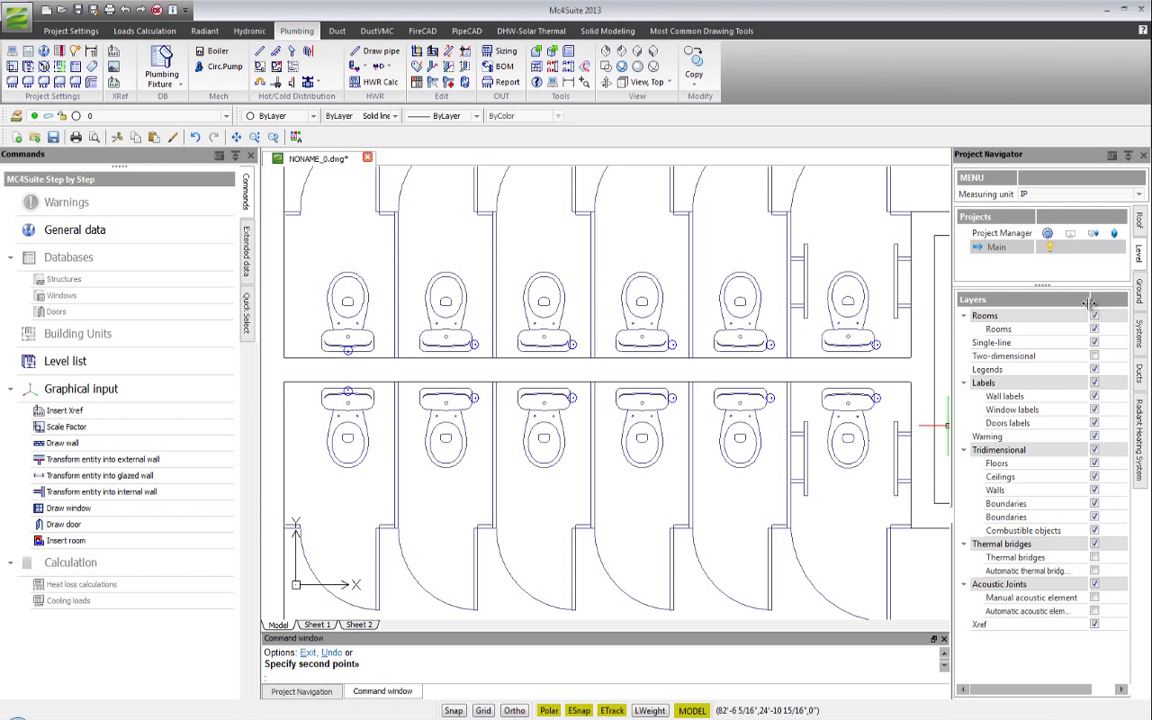
click(1085, 626)
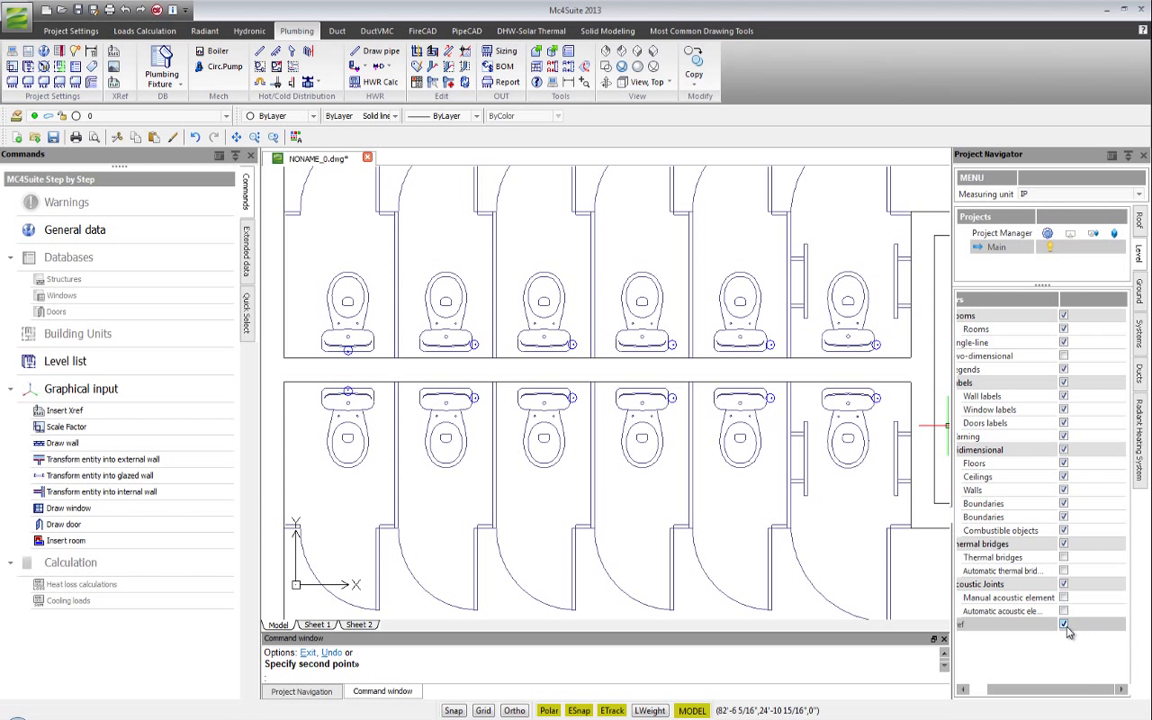
click(1065, 626)
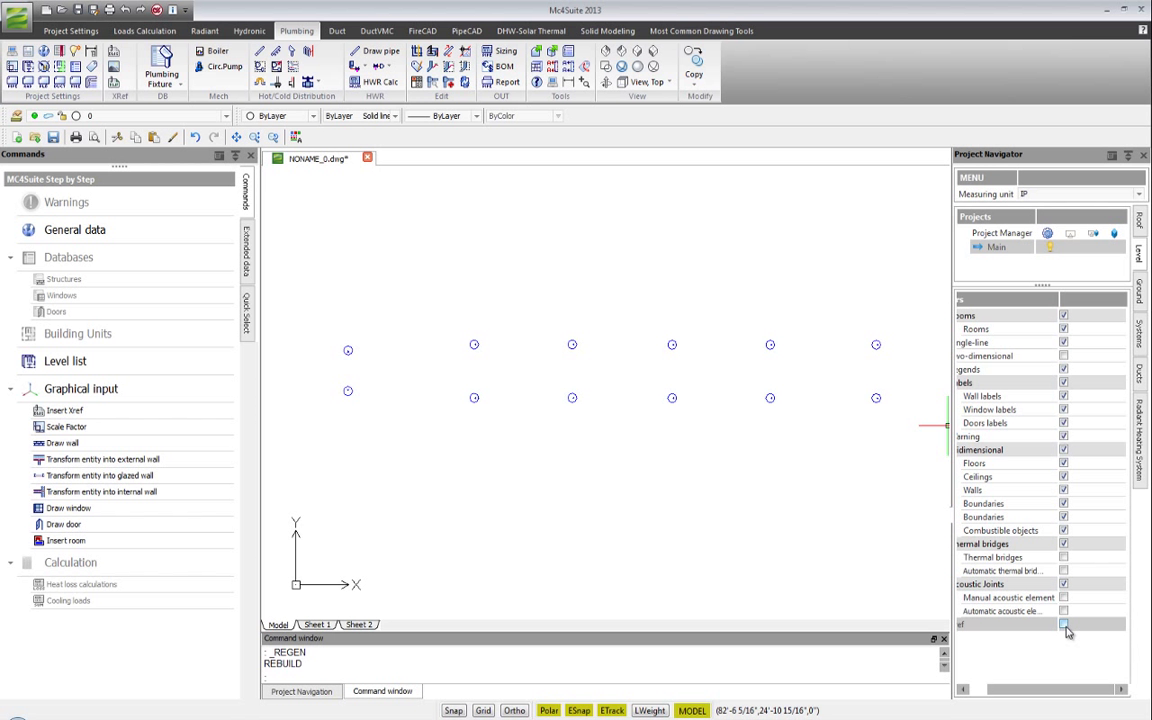
click(1065, 626)
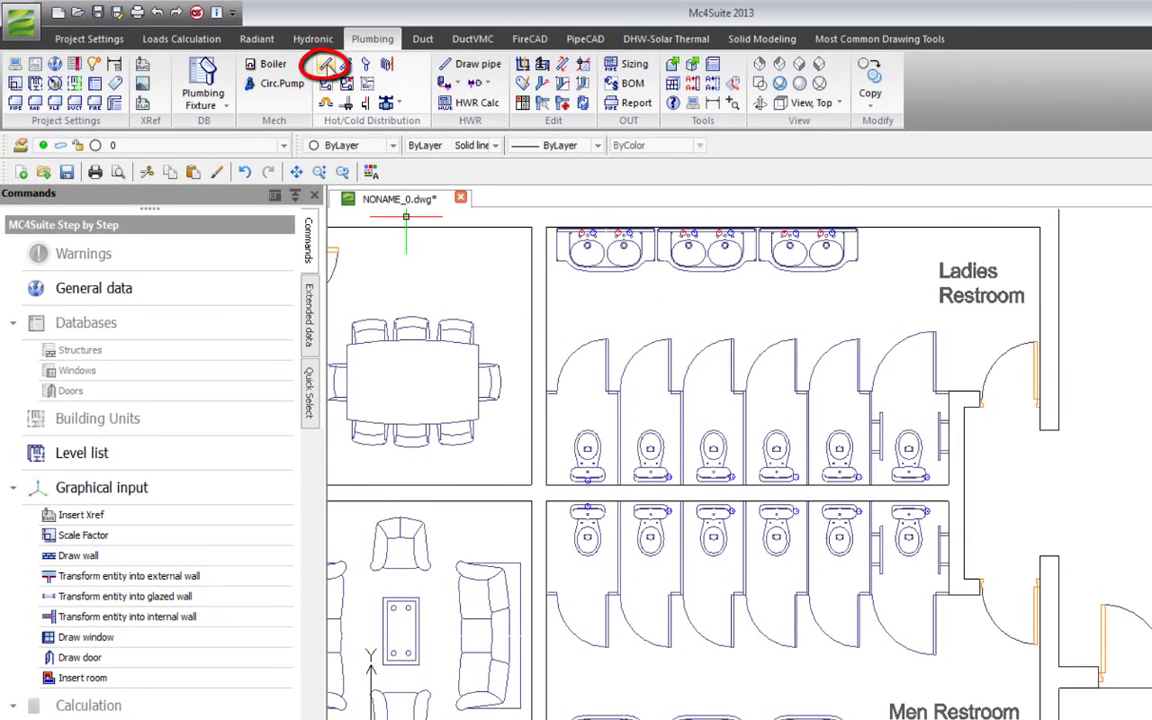
- Start a cold water distribution pipe using Uponor AquaPEX Tubing - White with a 1/2" diameter
click(326, 64)
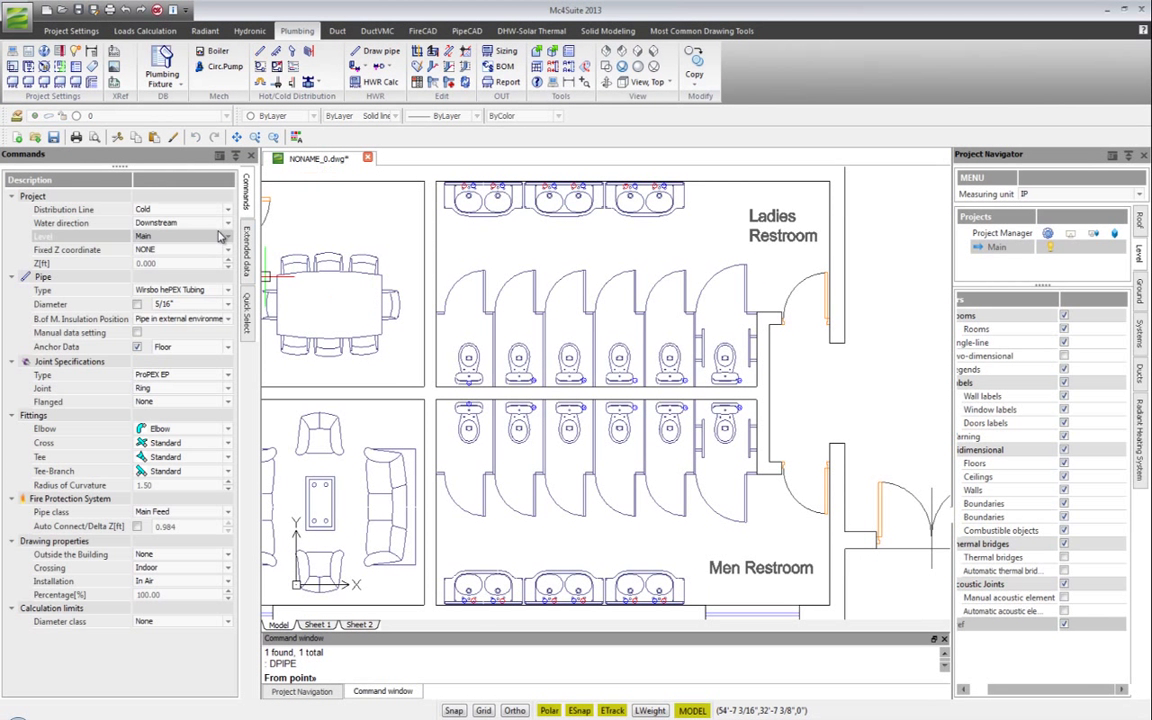
click(183, 289)
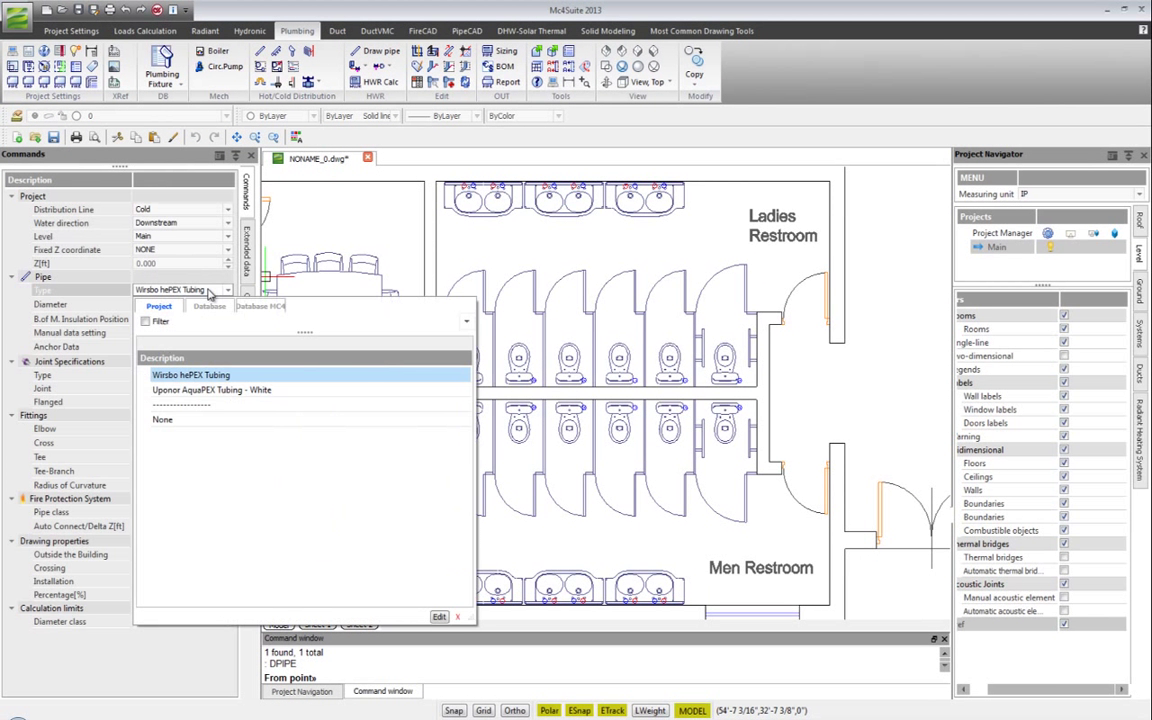
click(184, 396)
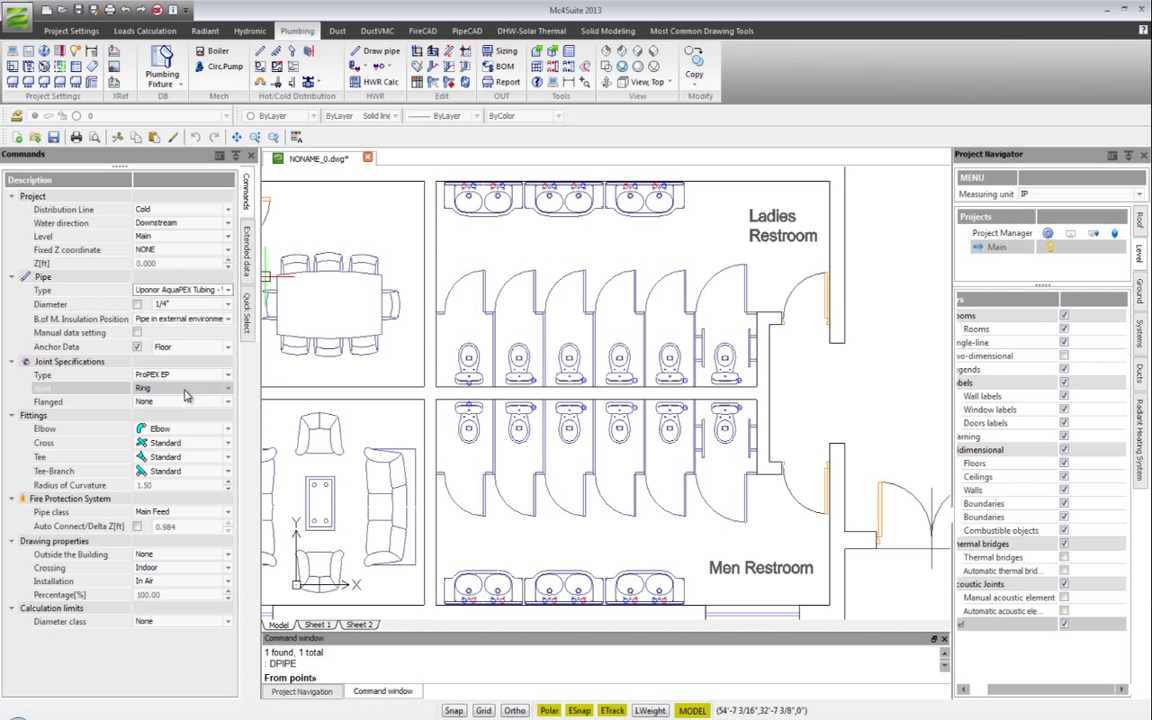
click(196, 305)
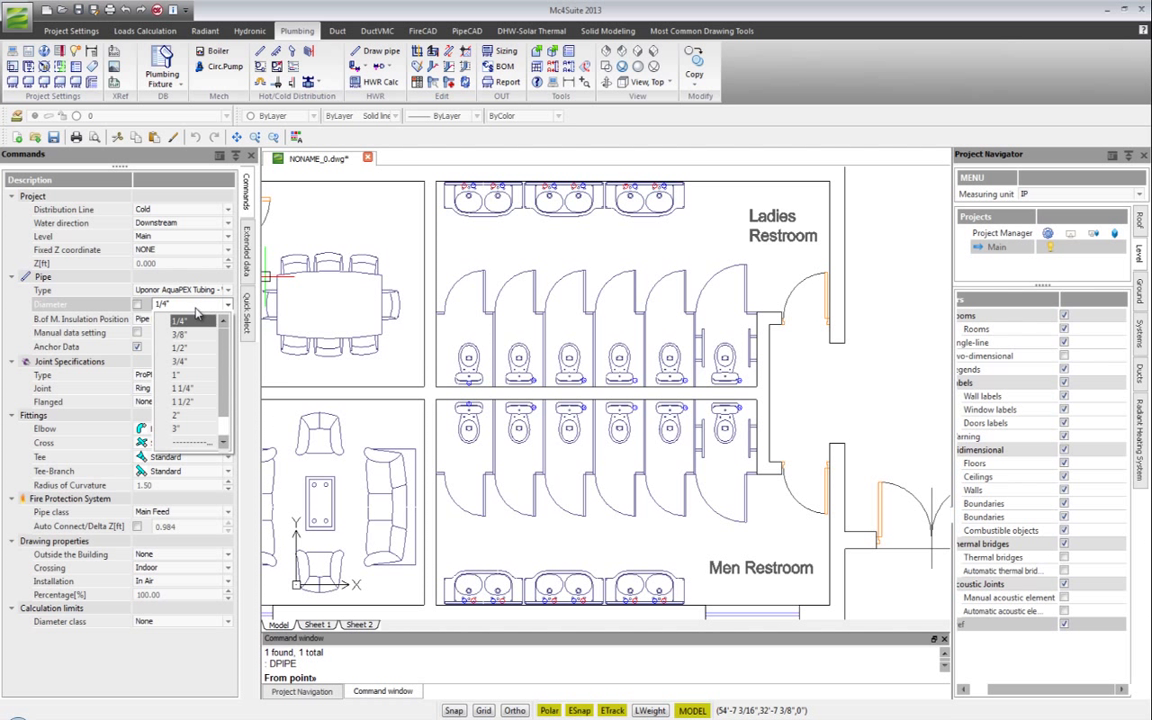
click(200, 344)
click(200, 347)
click(175, 360)
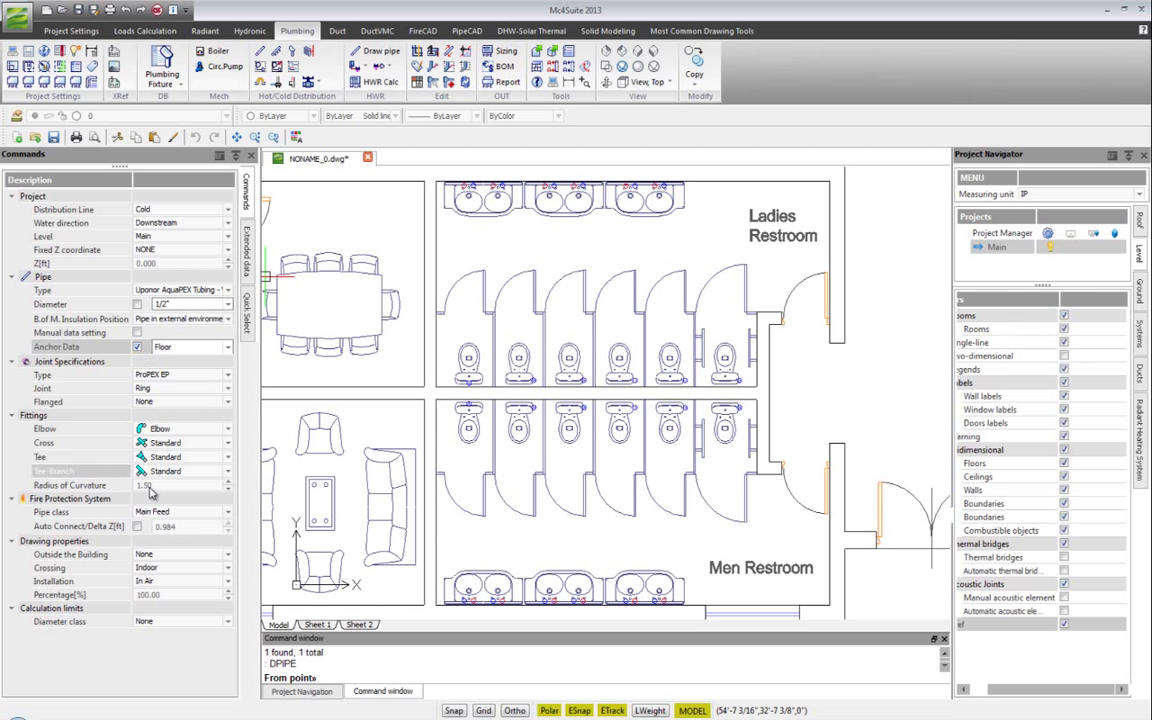
- Fix the pipe's Z coordinate as an absolute coordinate of 8 ft
middle_drag(568, 425, 415, 425)
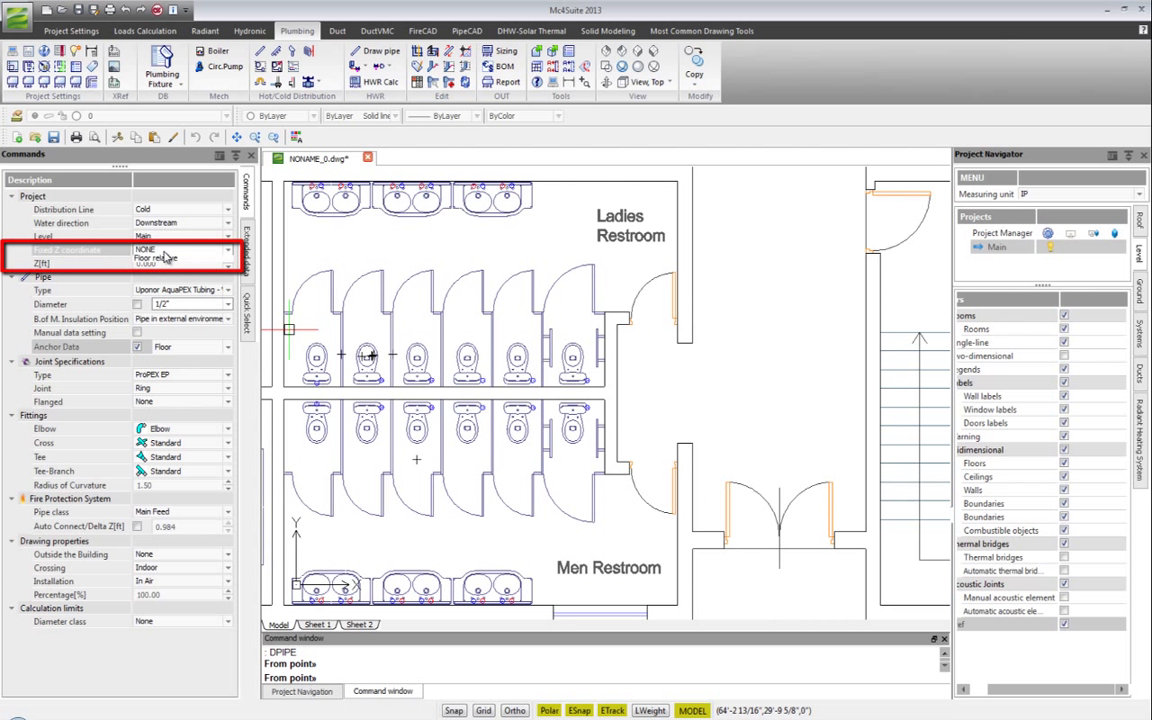
click(165, 250)
click(167, 269)
click(126, 263)
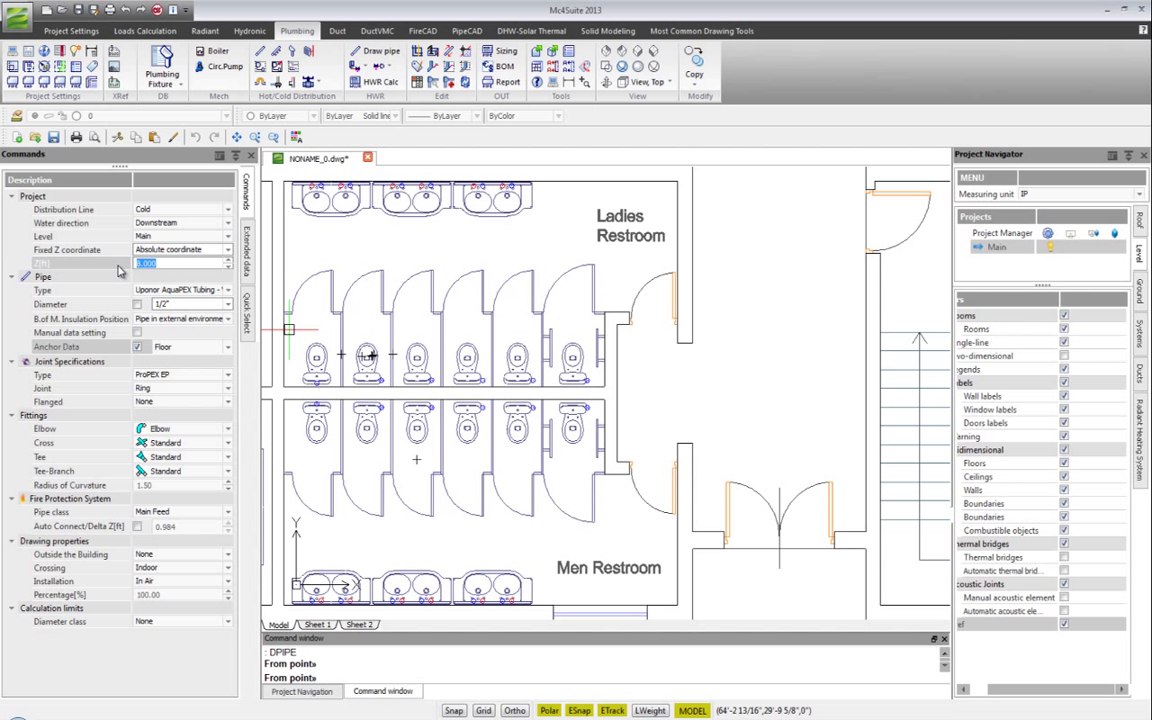
- Draw the cold main pipe horizontally from the stairwell's upper right corner across the corridor, ending just inside the Ladies Restroom wall
scroll(520, 390, down, 2)
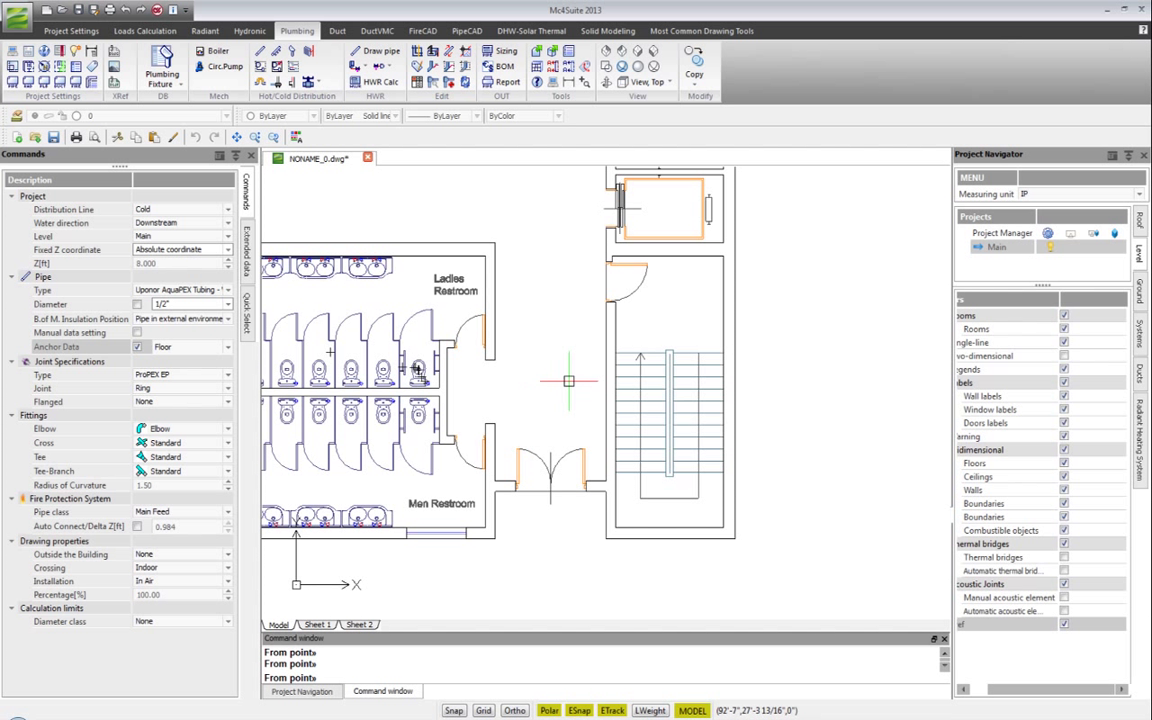
scroll(706, 265, up, 3)
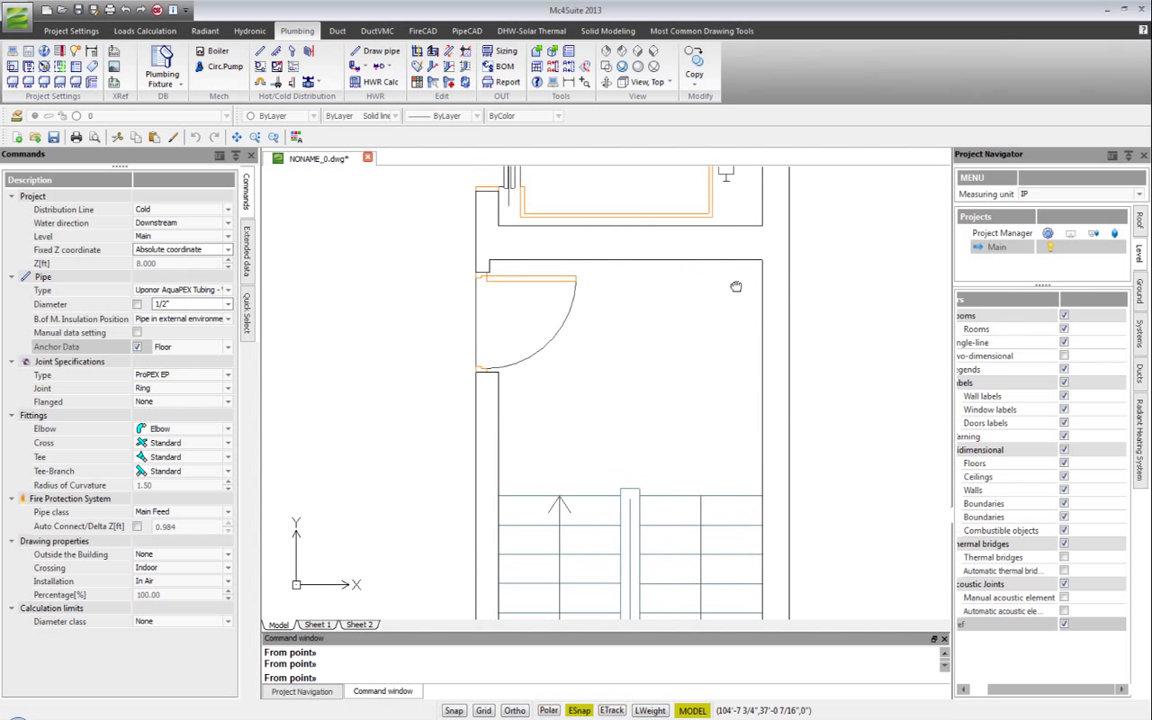
click(747, 268)
middle_drag(496, 288, 730, 280)
scroll(729, 277, down, 1)
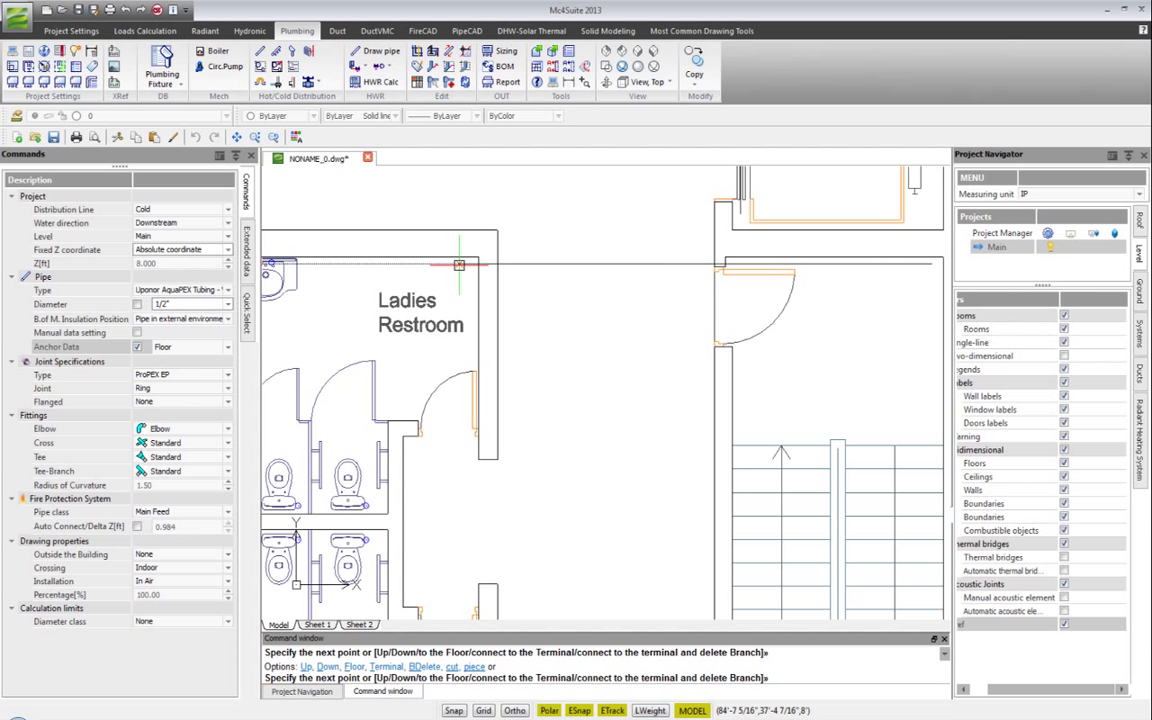
click(458, 264)
mouse_move(509, 313)
middle_down()
mouse_move(707, 289)
mouse_move(548, 336)
middle_up()
key(Escape)
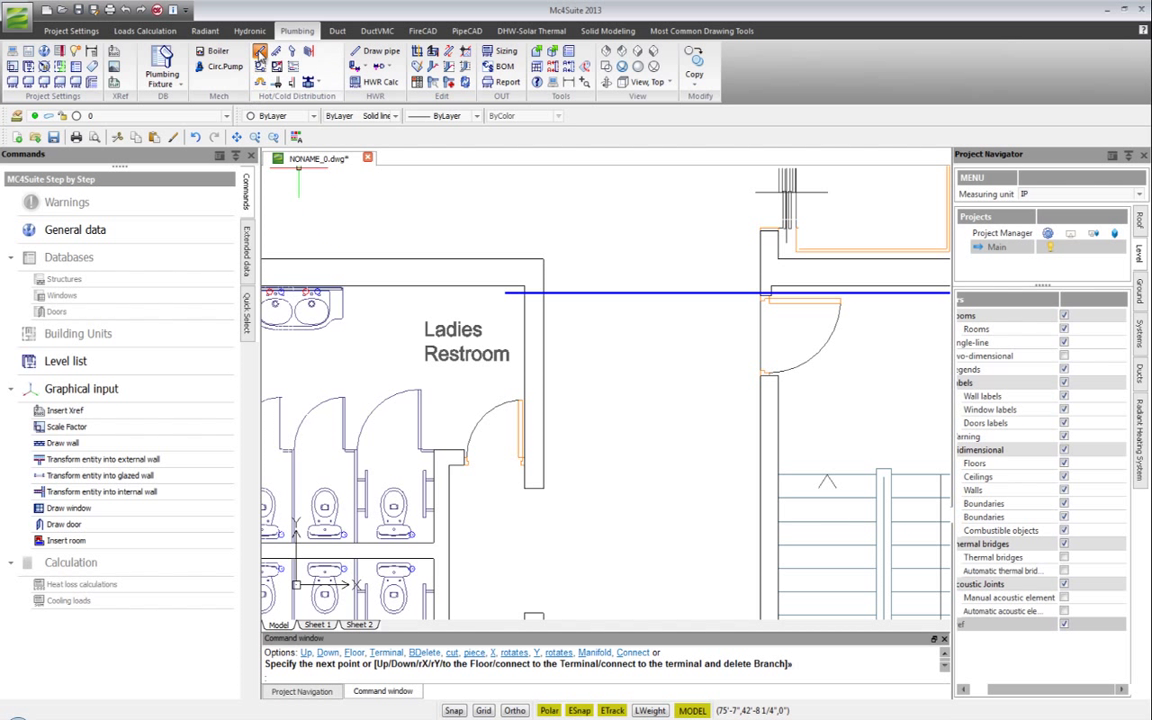
- Draw a hot distribution pipe parallel to and just below the cold main, between the stairwell and the Ladies Restroom
click(259, 50)
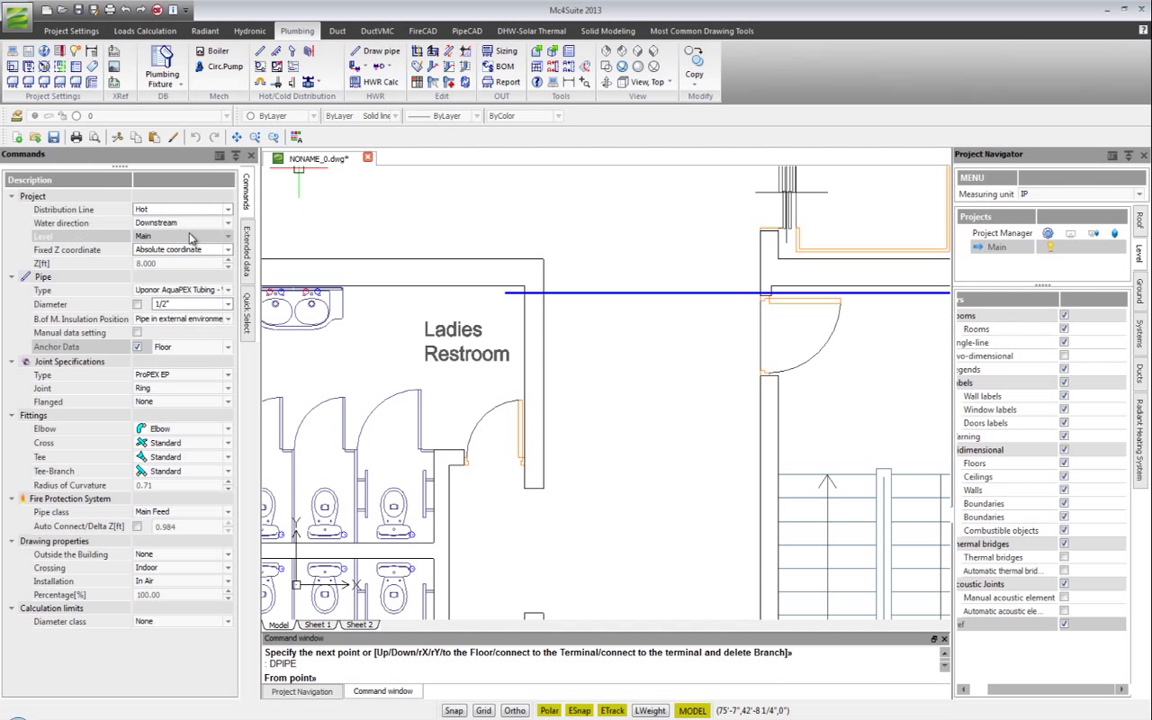
middle_drag(771, 348, 516, 333)
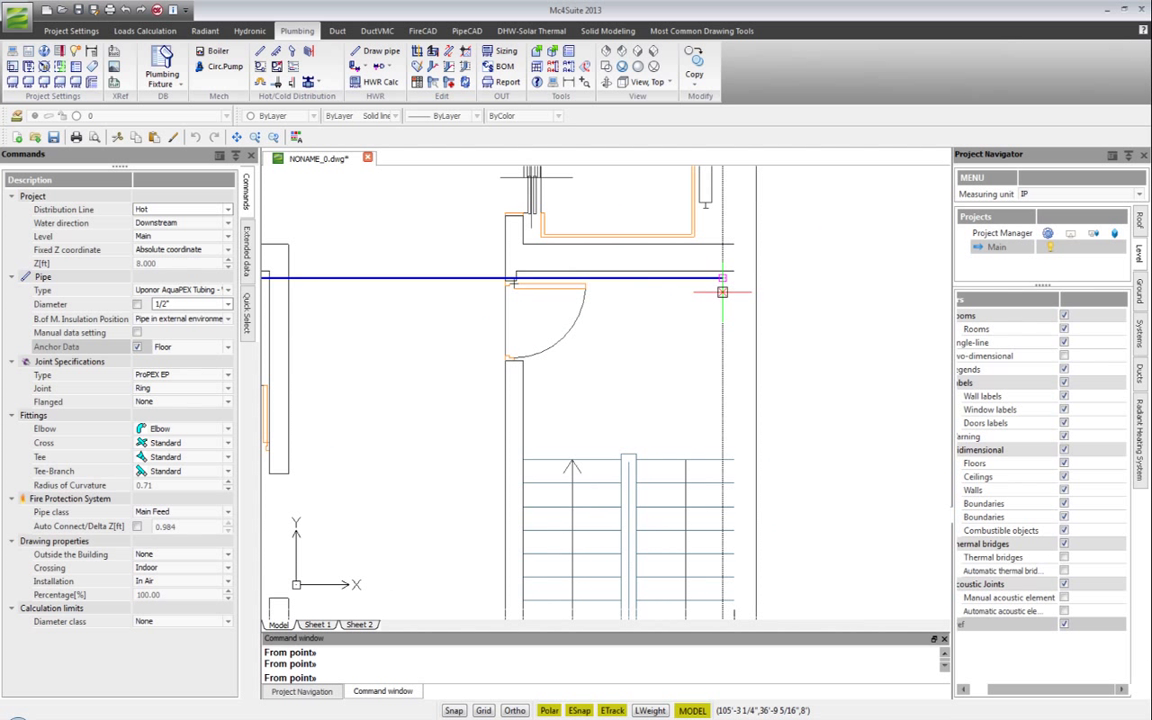
key(Return)
middle_drag(535, 311, 689, 278)
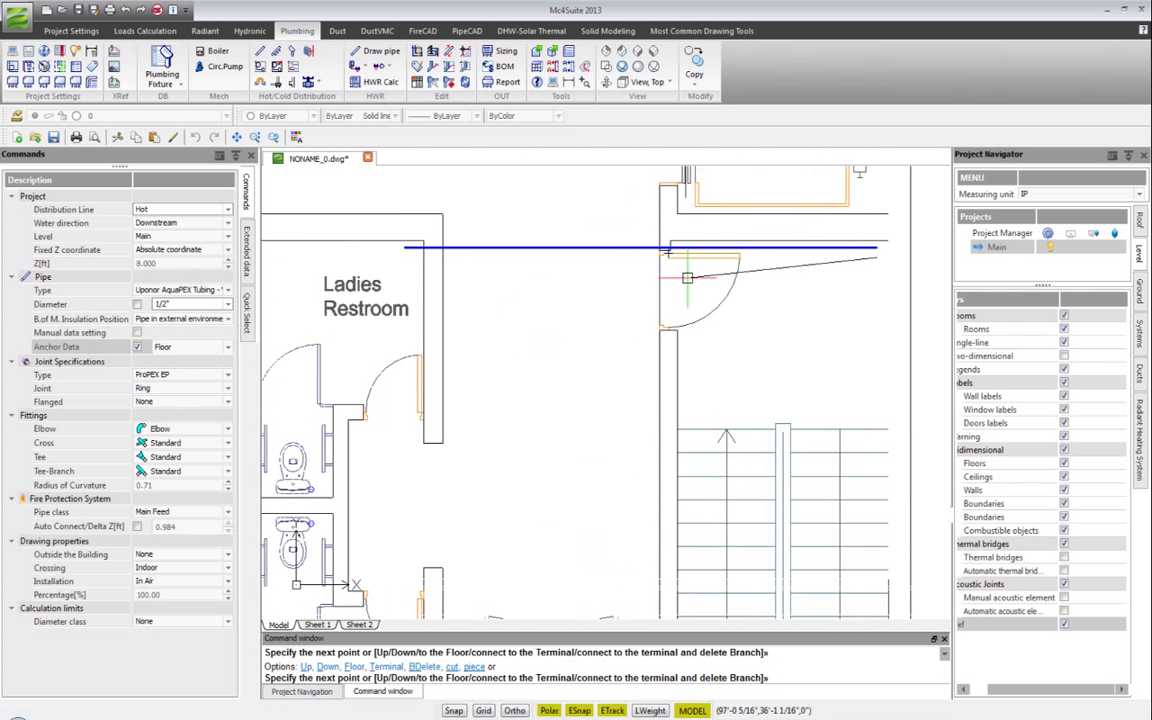
scroll(408, 256, up, 2)
click(404, 255)
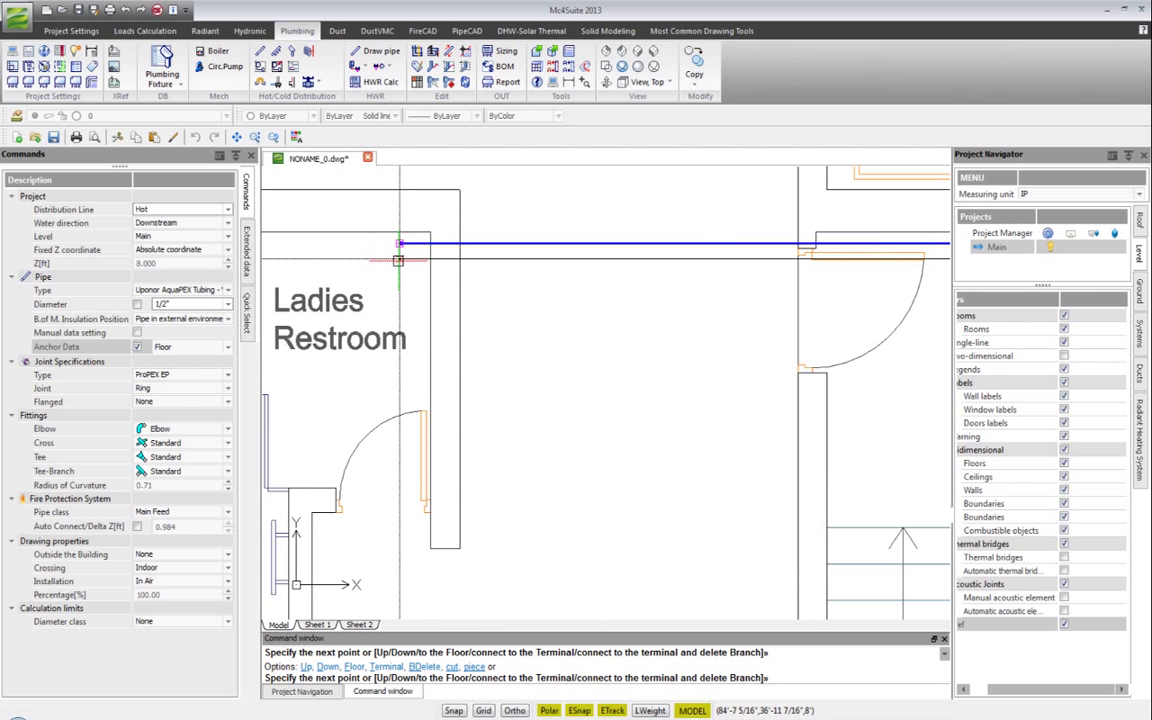
key(Escape)
scroll(473, 308, down, 2)
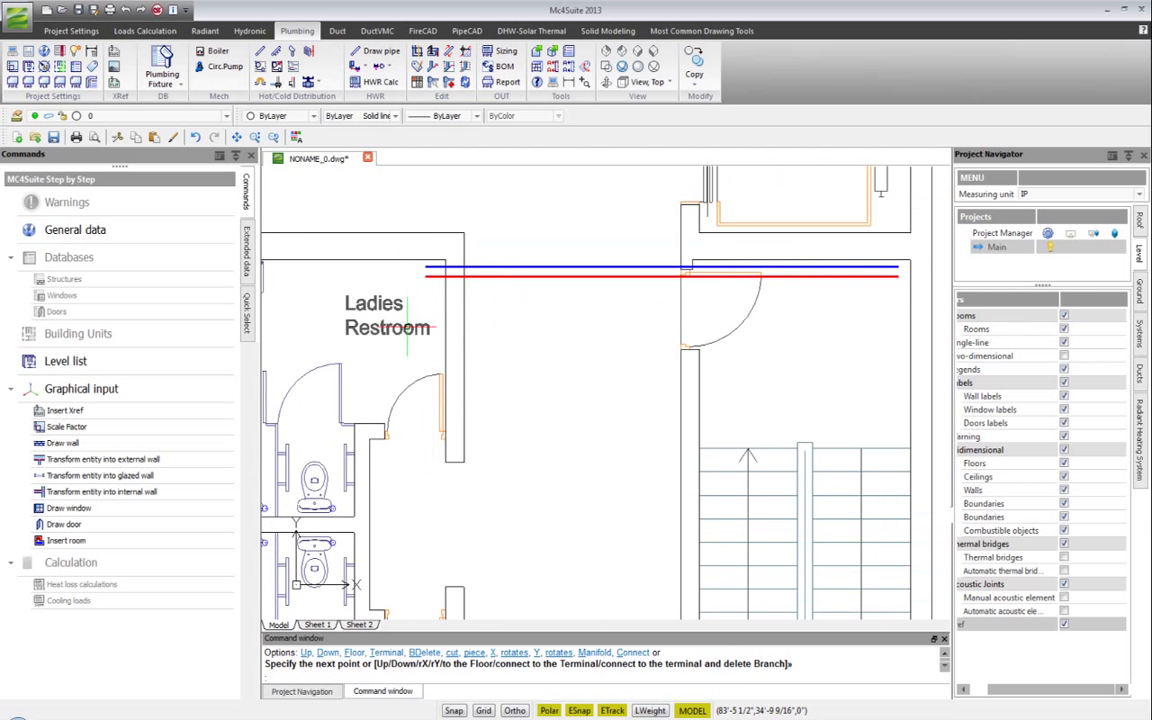
- Set up a cold multi-port manifold of type EP Branch Multi-port Tee 1" with 6 exits
middle_drag(353, 340, 520, 336)
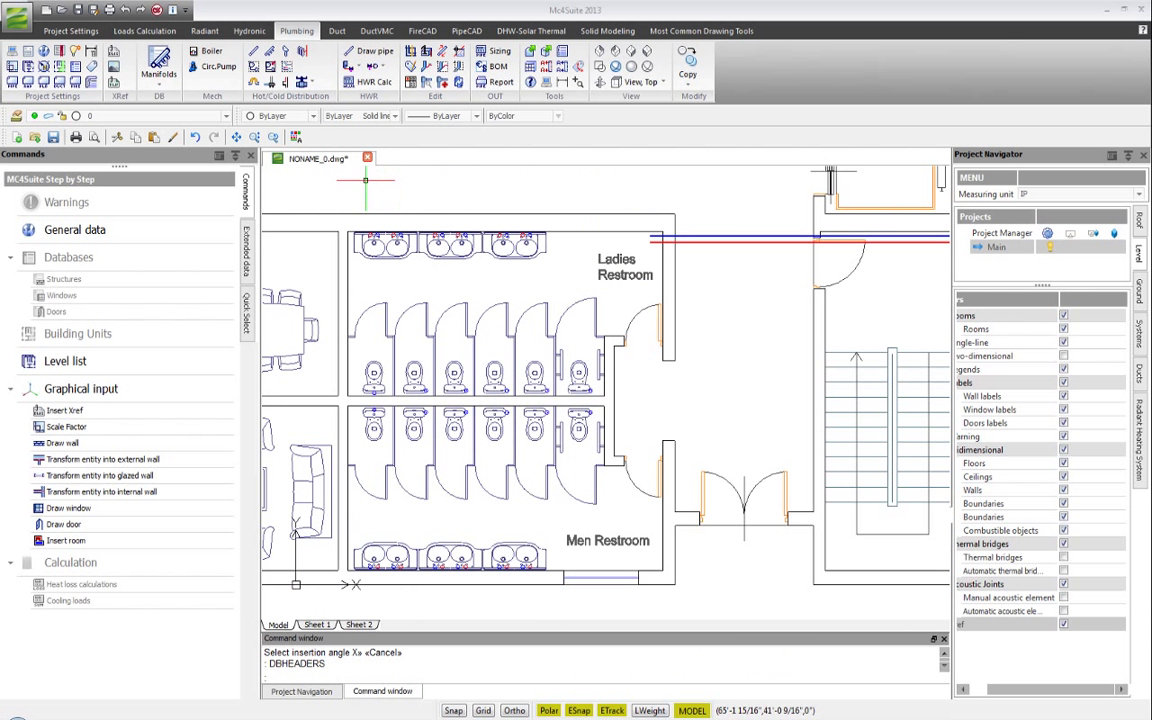
click(271, 85)
click(226, 205)
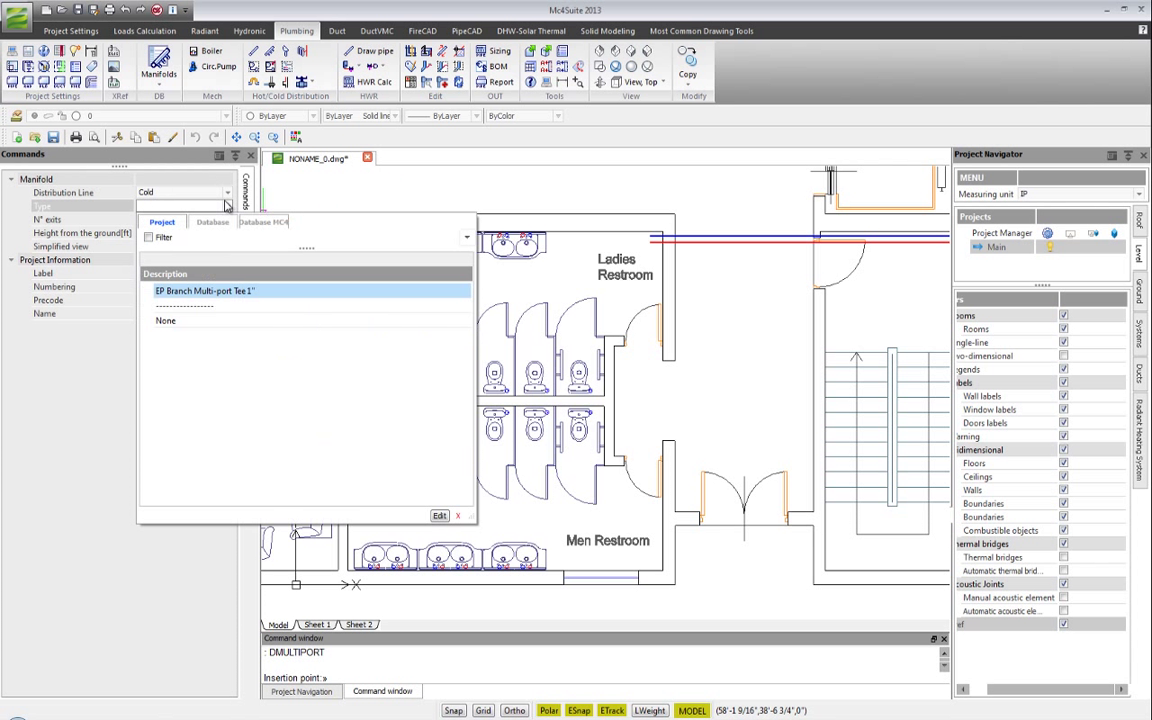
click(263, 221)
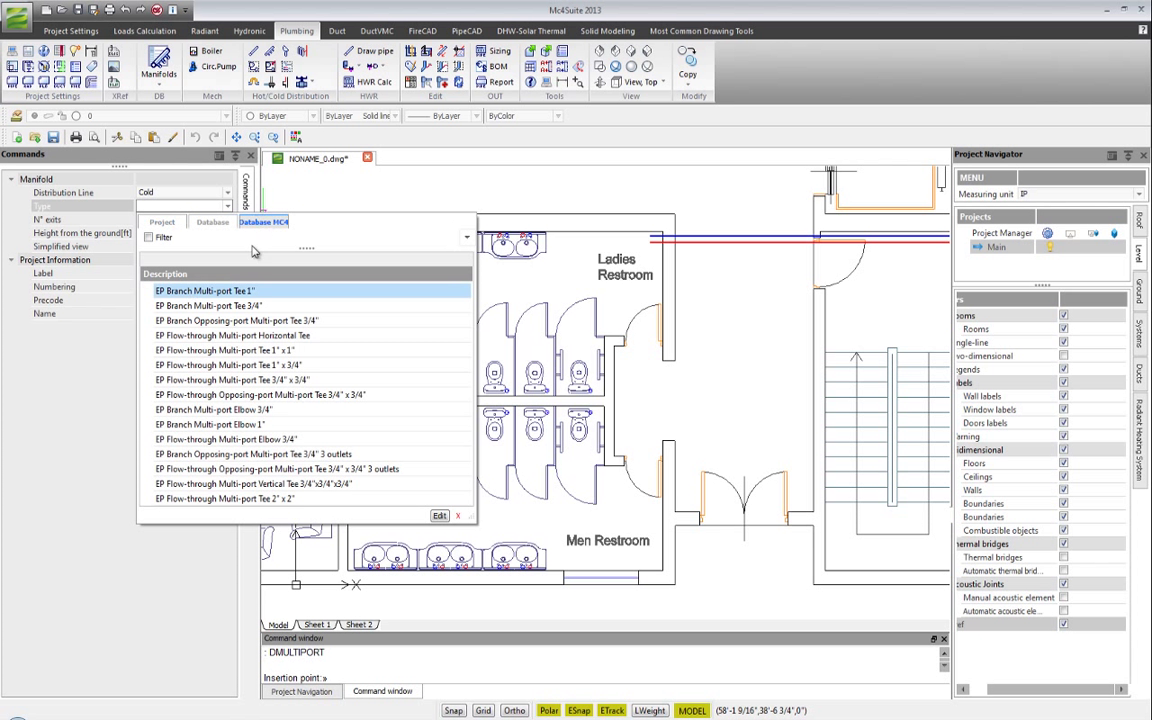
click(162, 221)
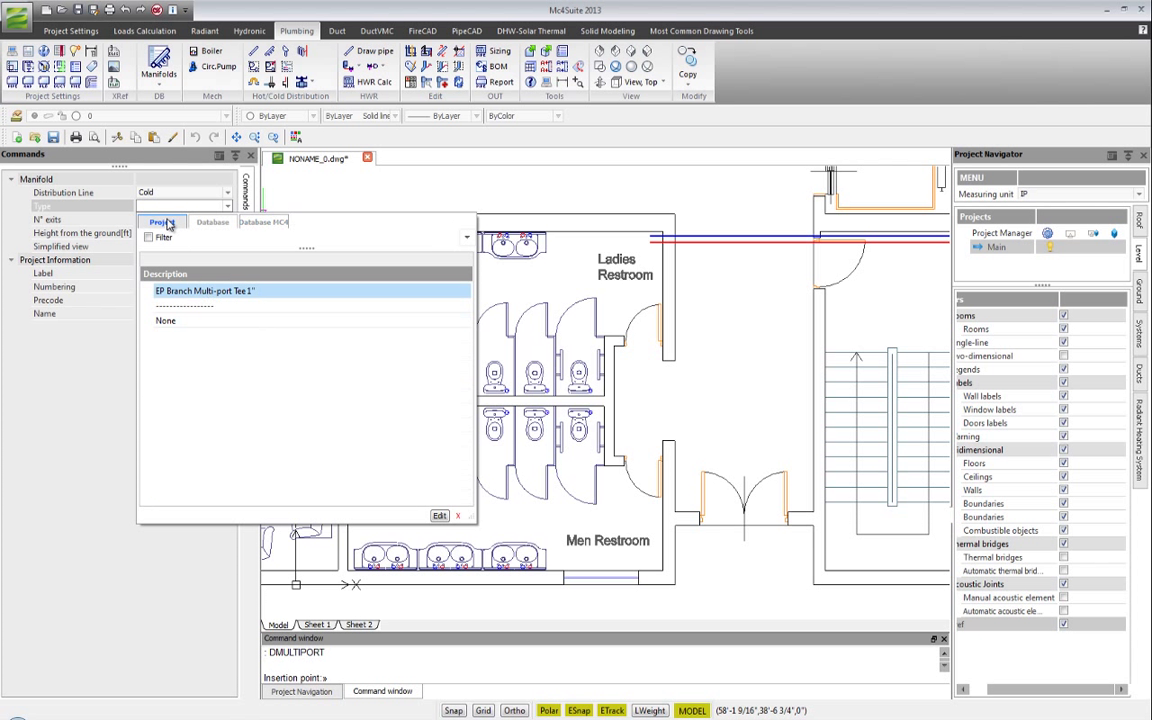
click(178, 292)
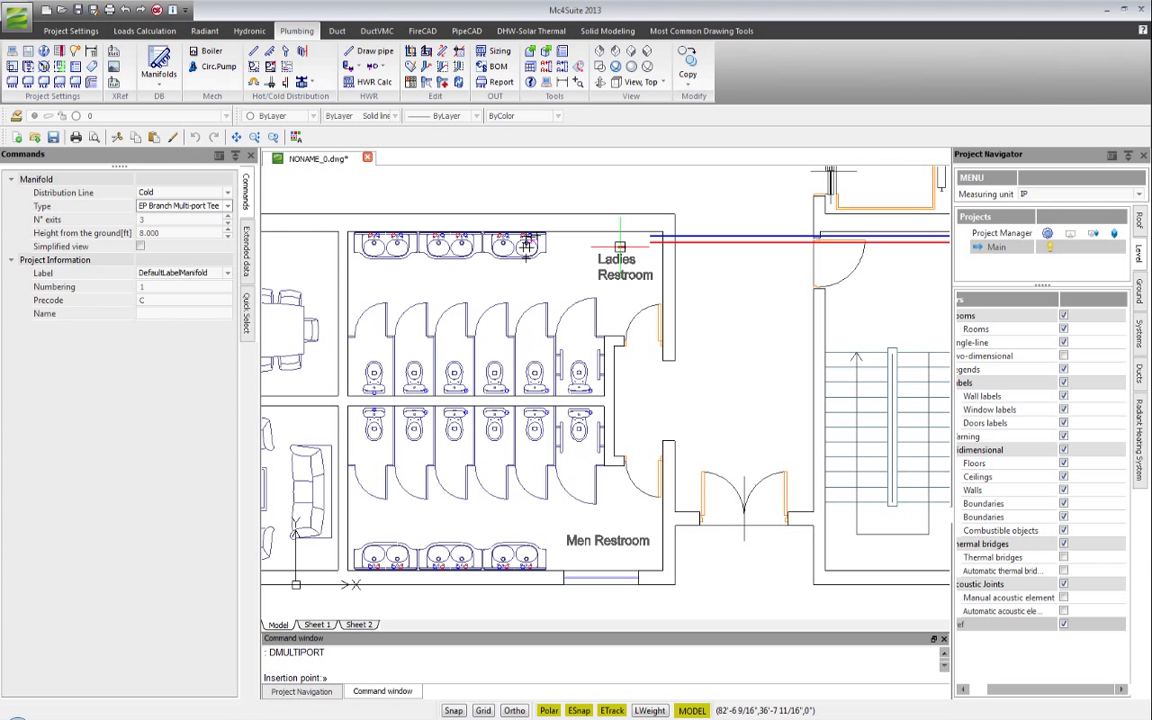
click(145, 220)
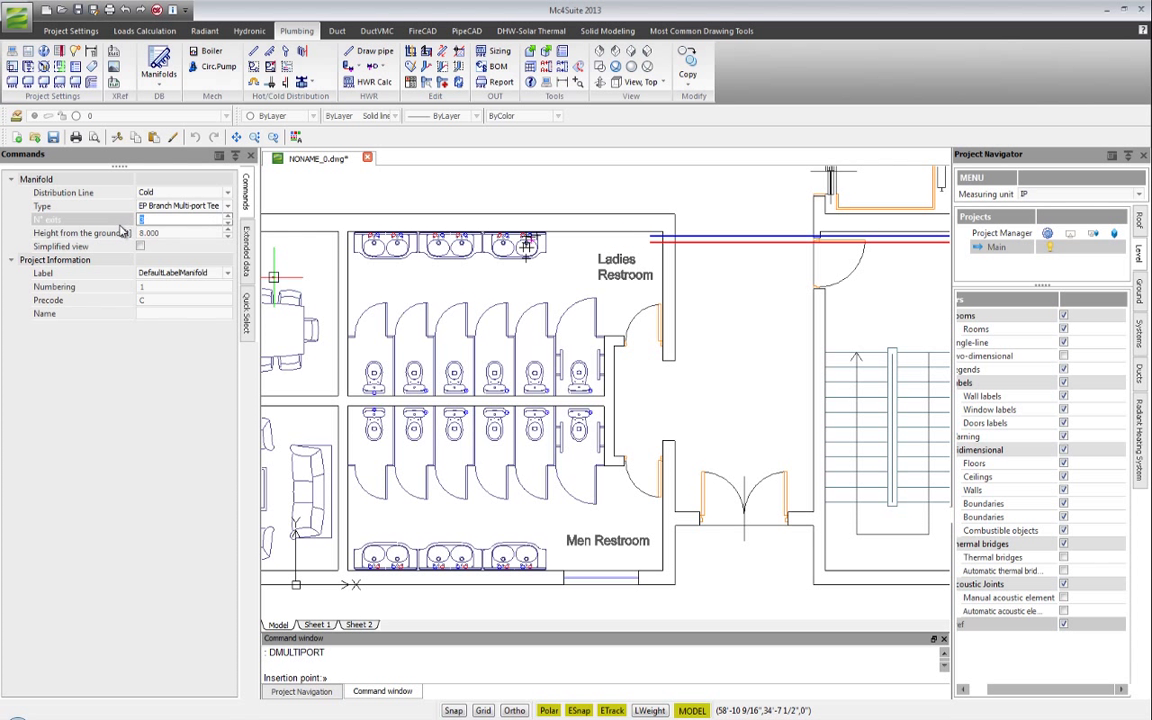
text(6)
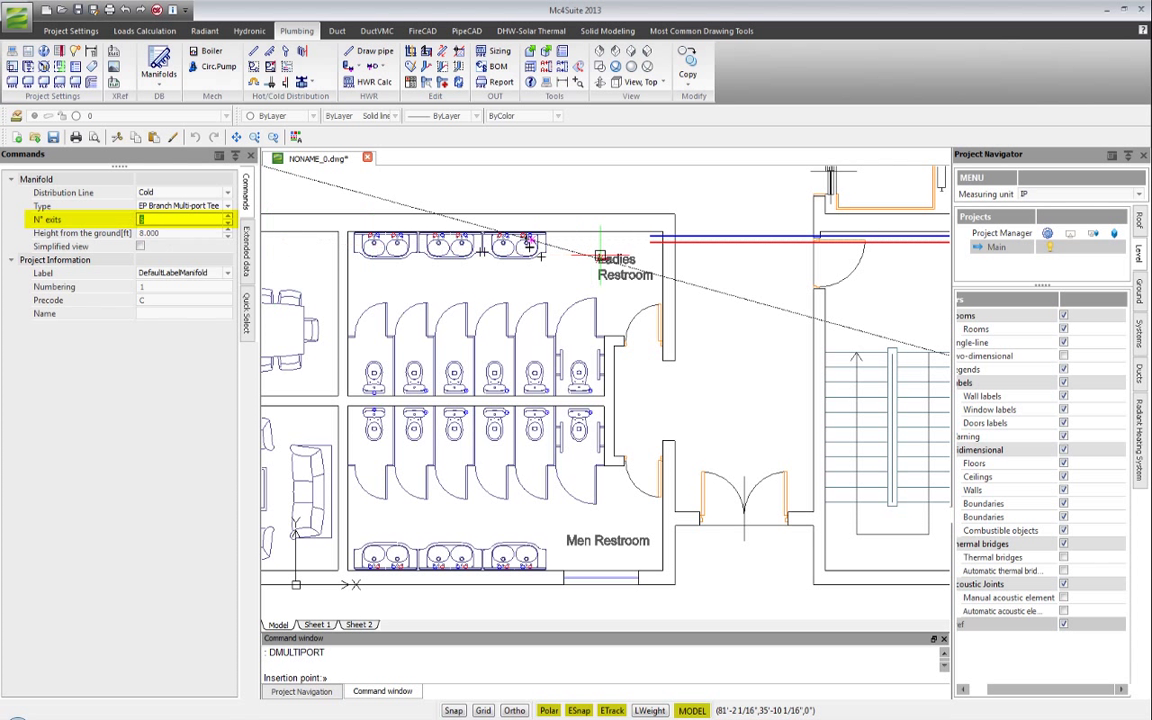
- Insert the manifold at the cold main's end in the Ladies Restroom, outlets facing the upper wall, and place its label
scroll(616, 239, up, 3)
scroll(616, 238, up, 1)
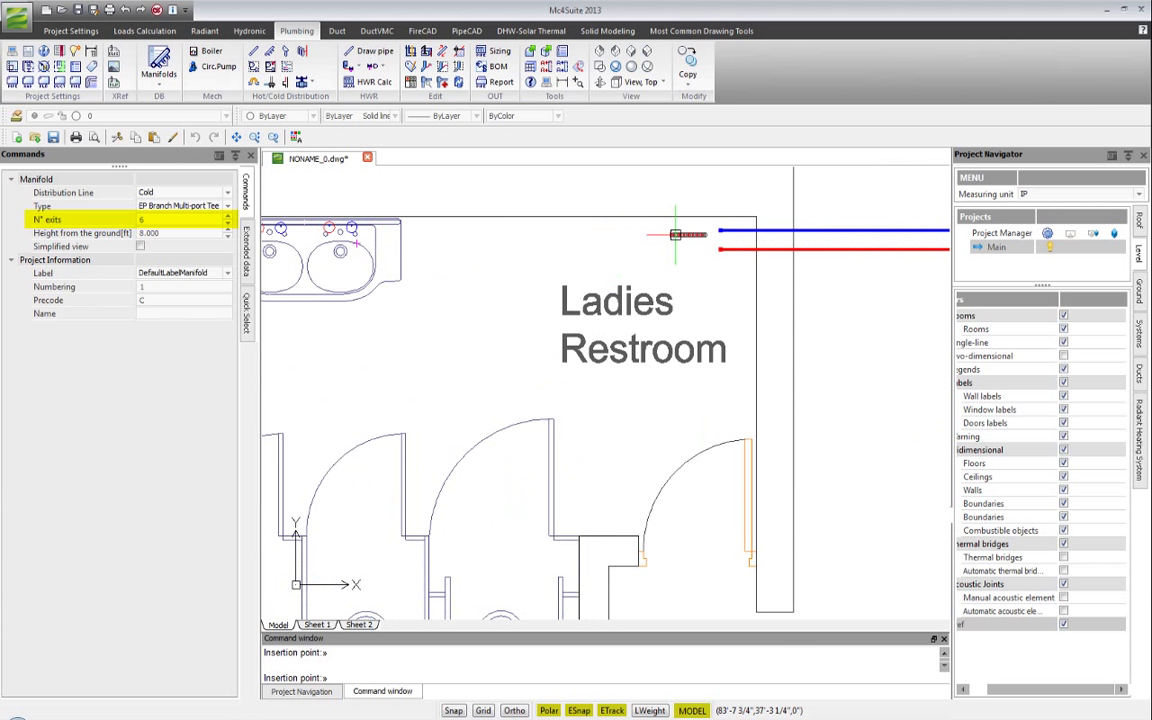
scroll(682, 238, up, 2)
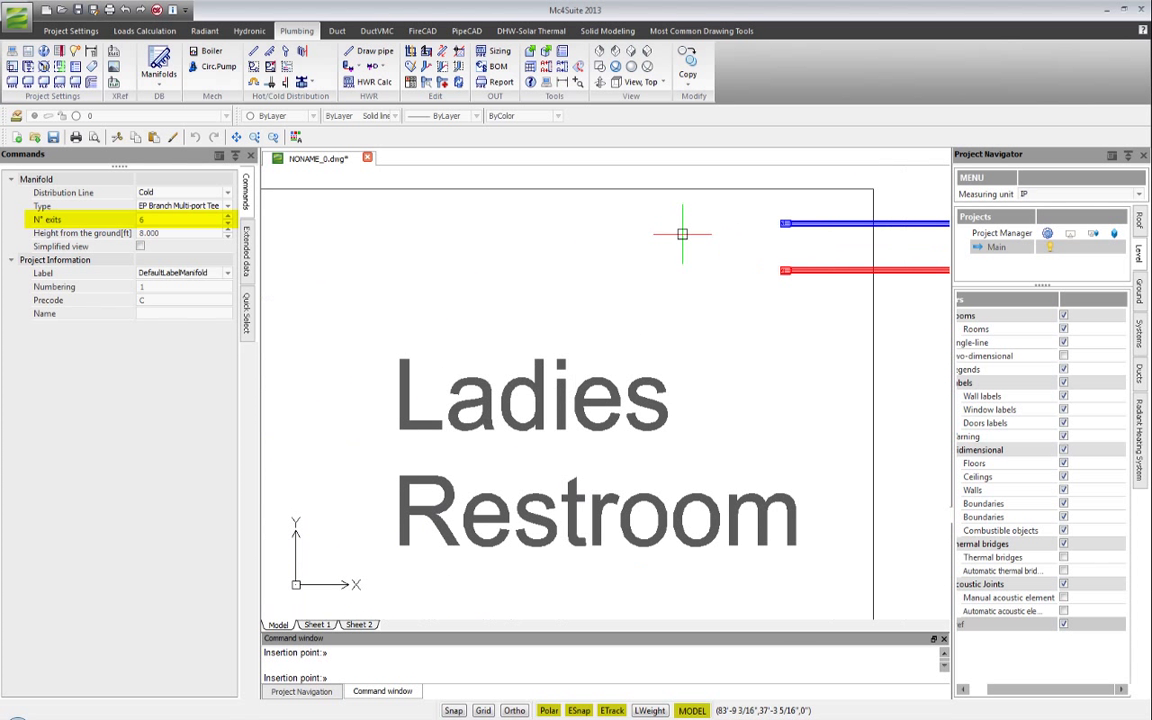
click(782, 224)
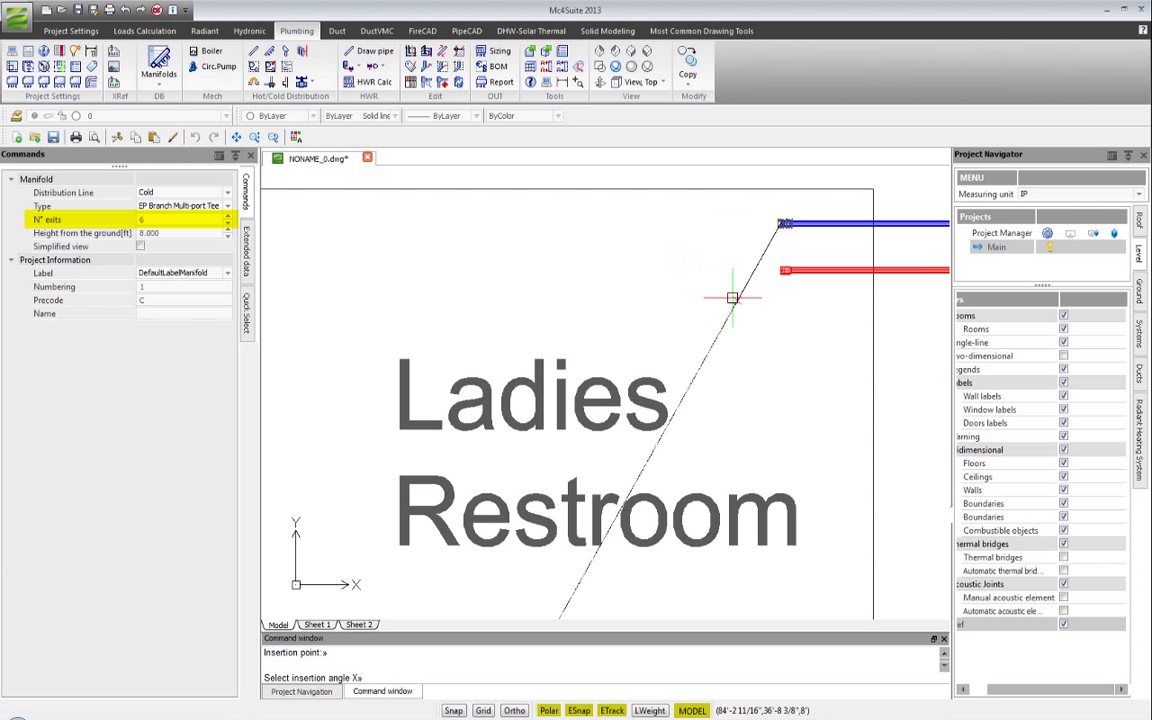
click(779, 314)
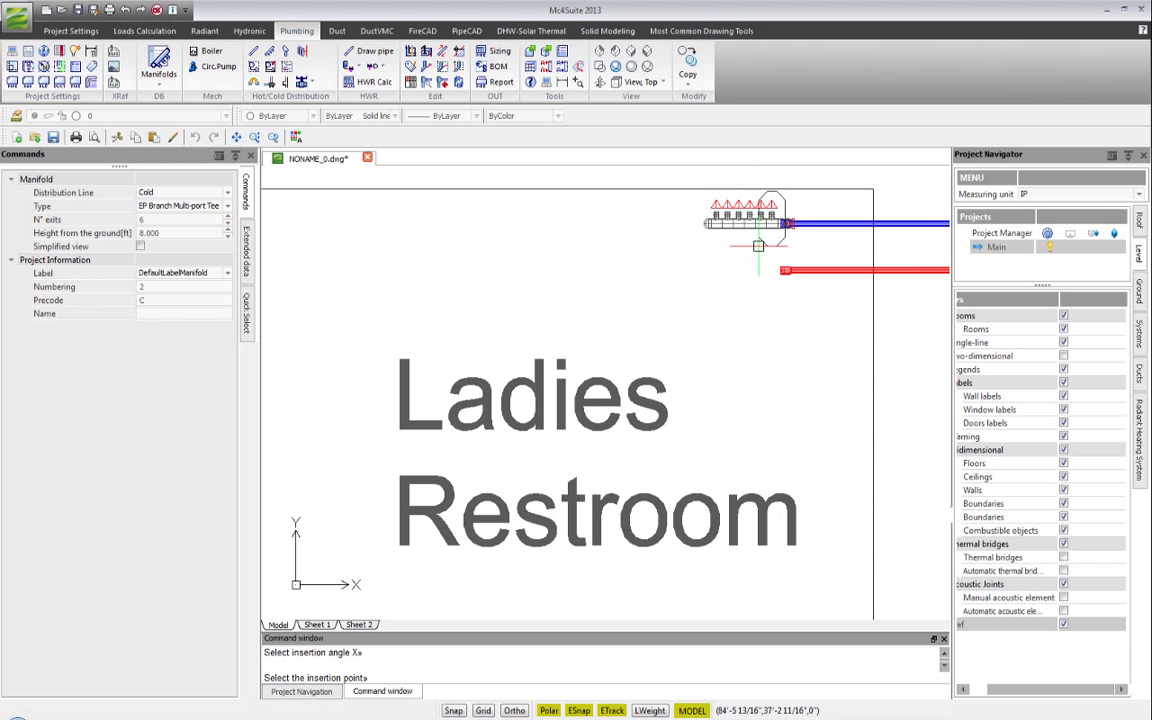
middle_drag(790, 229, 623, 349)
click(672, 267)
click(687, 265)
click(674, 296)
scroll(674, 297, down, 3)
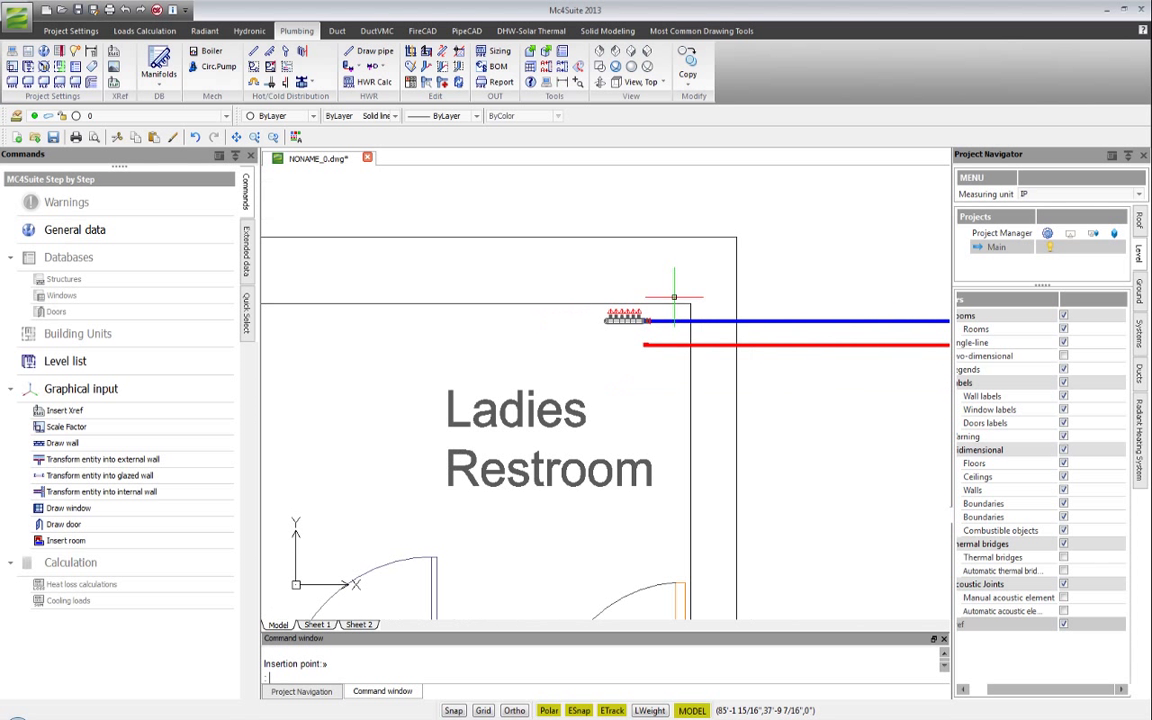
- Draw a 1/2" cold pipe from the manifold's leftmost outlet up into the wall and along it to the nearest washbasin
middle_drag(560, 305, 695, 277)
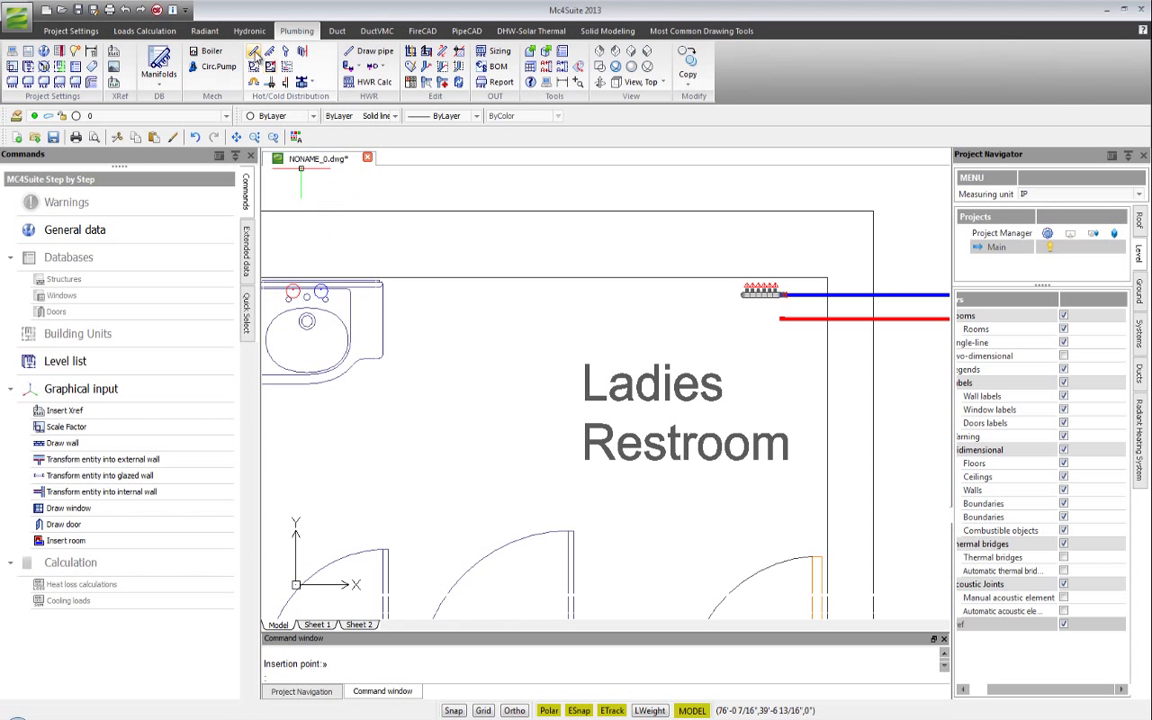
click(255, 55)
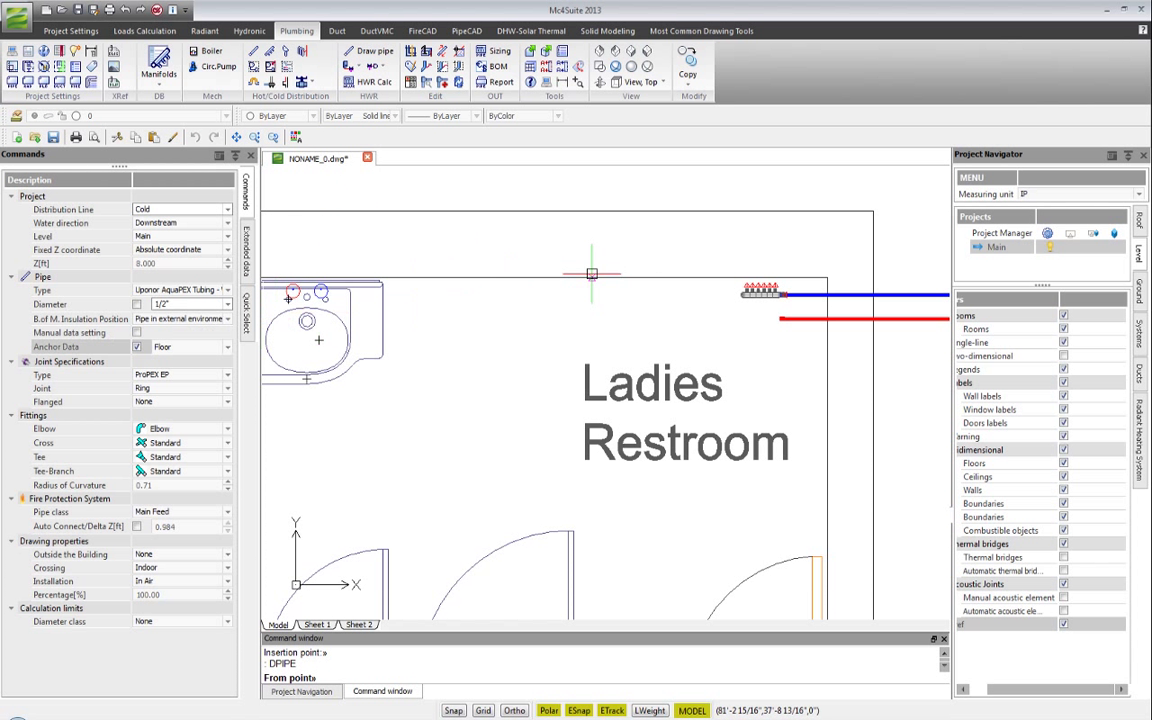
scroll(699, 275, up, 3)
click(785, 288)
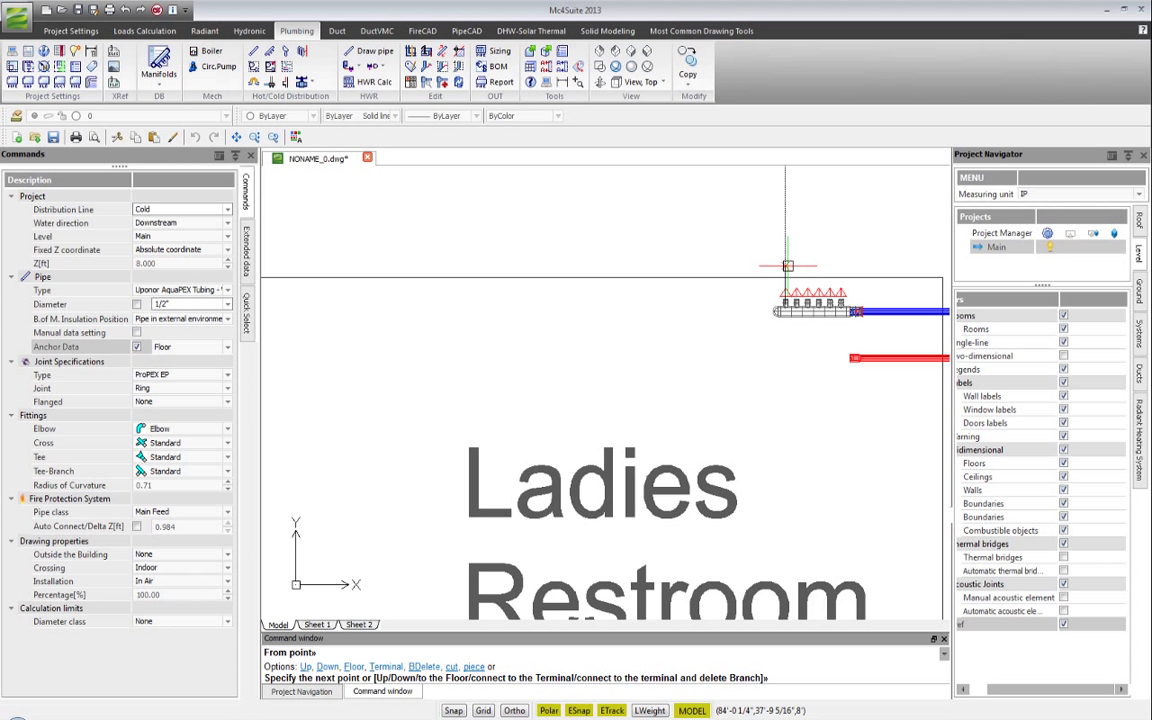
click(786, 265)
middle_drag(512, 268, 788, 278)
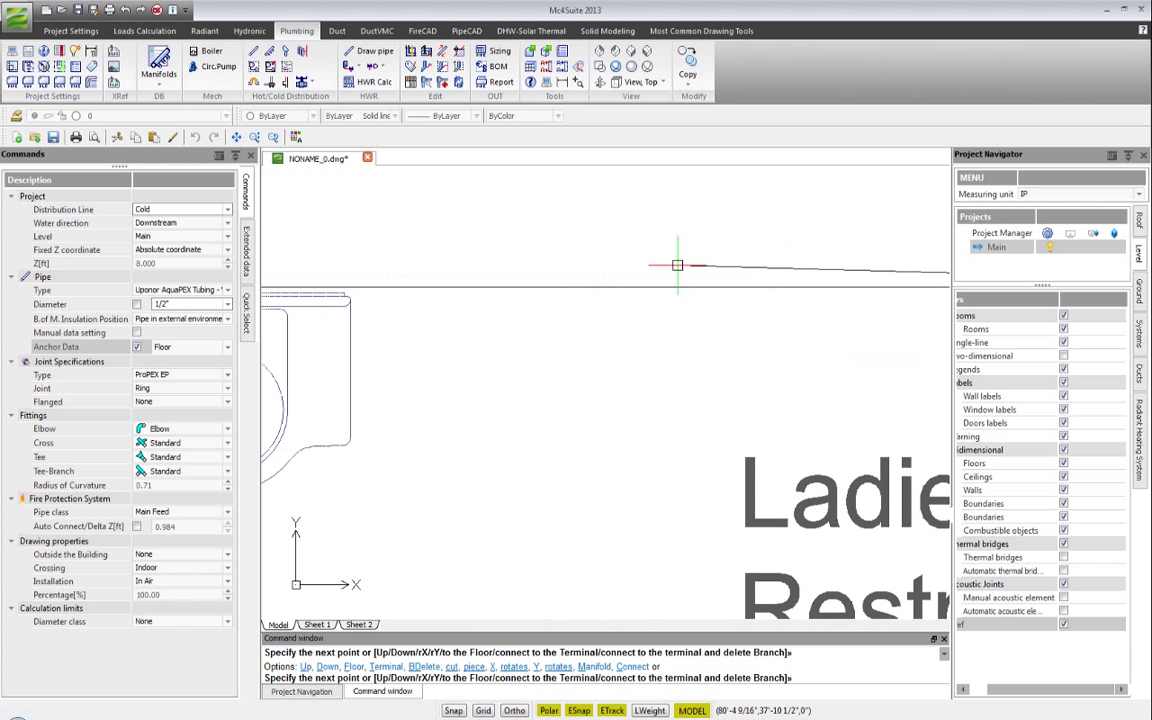
click(501, 270)
middle_drag(399, 296, 537, 267)
scroll(537, 265, down, 1)
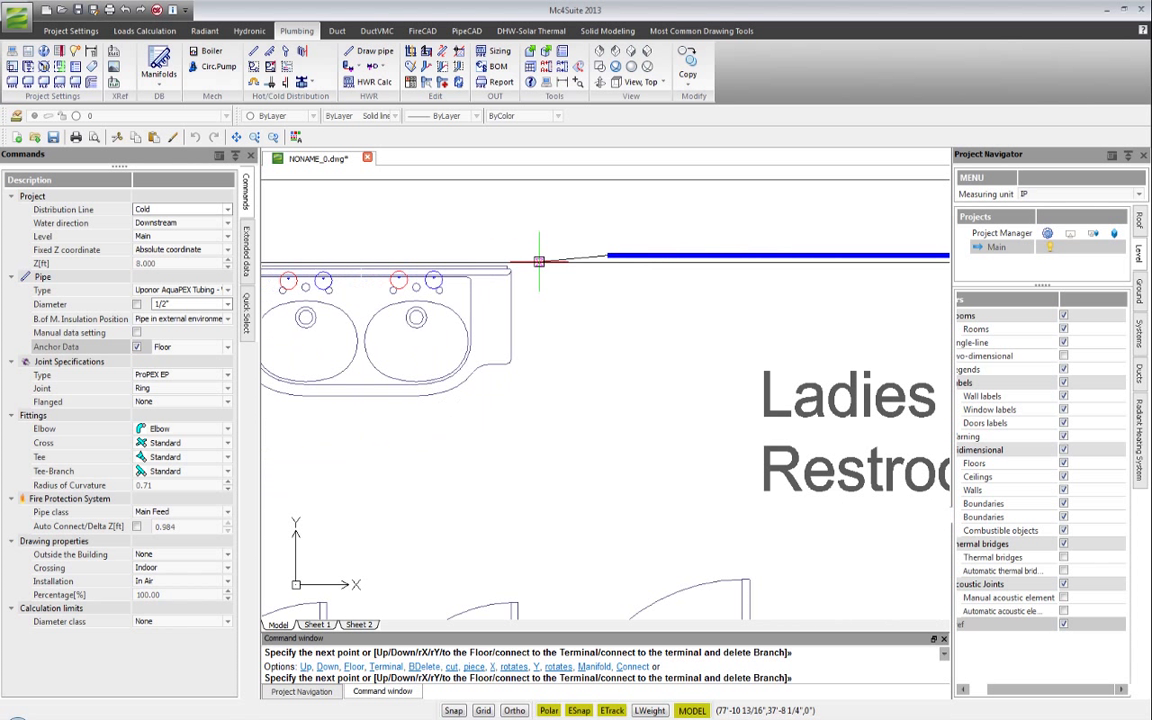
click(458, 254)
- Connect the cold pipe to the cold terminal of the nearest basin using the connect to terminal and delete Branch option
right_click(425, 305)
click(471, 522)
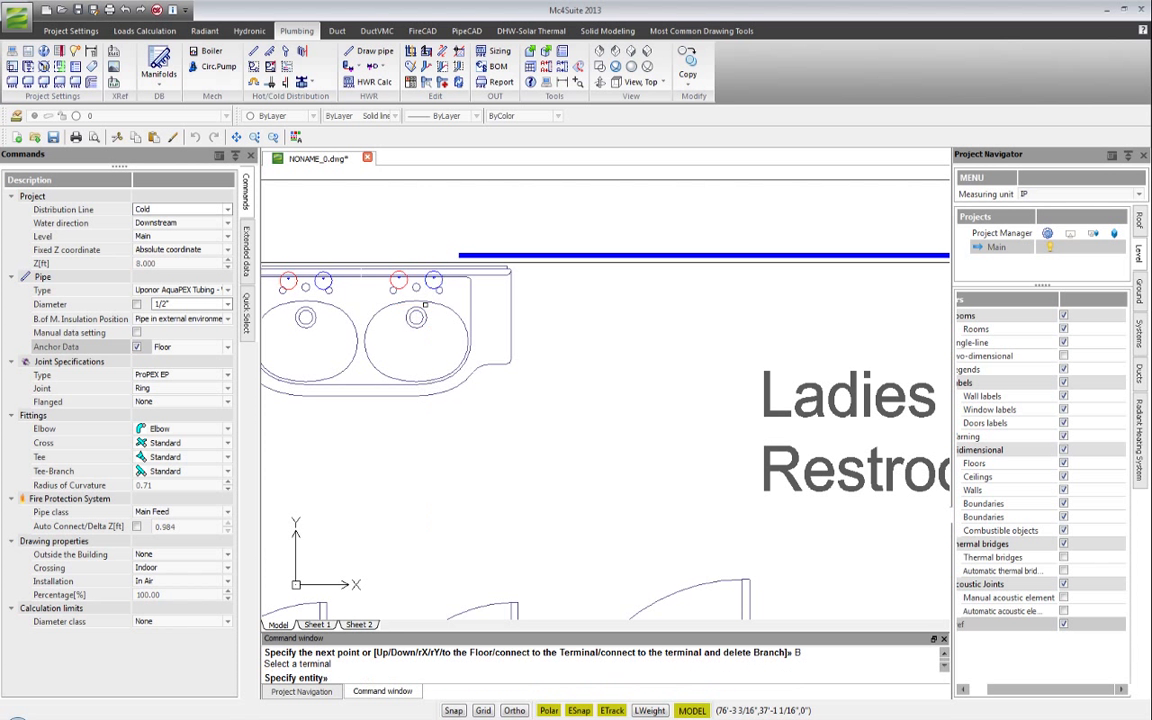
click(433, 281)
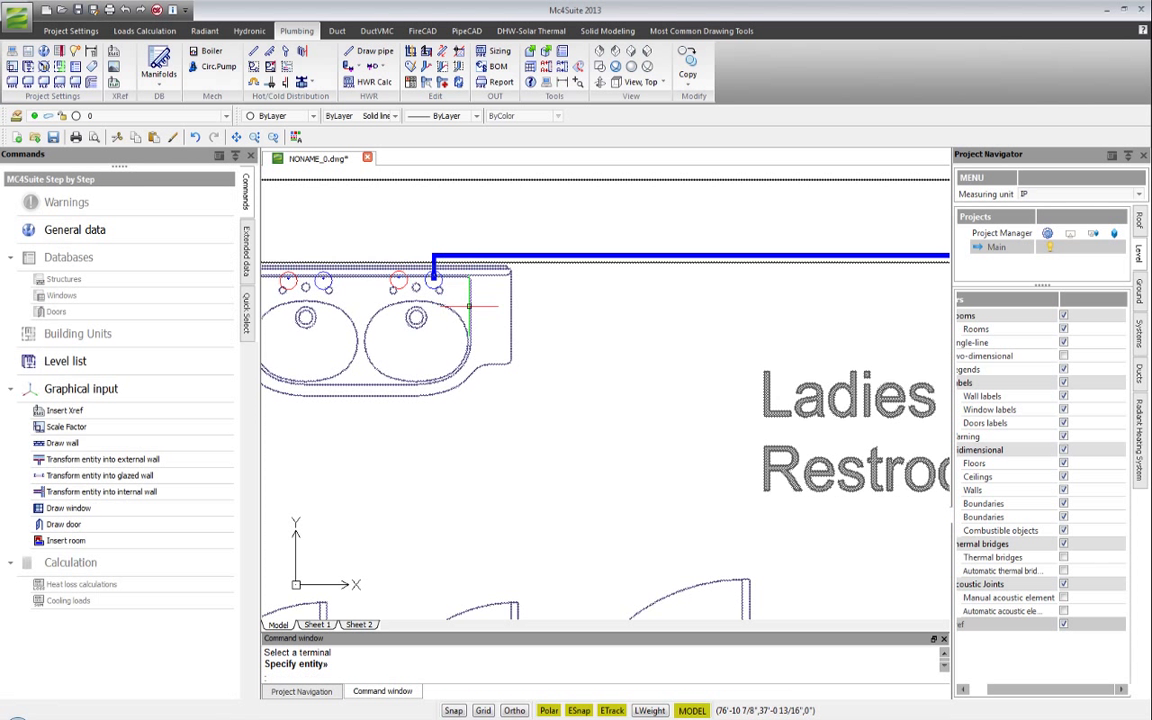
- Draw a 1/2" cold pipe from the manifold's second outlet from the left up into the wall and along it toward the washbasins
scroll(373, 310, down, 3)
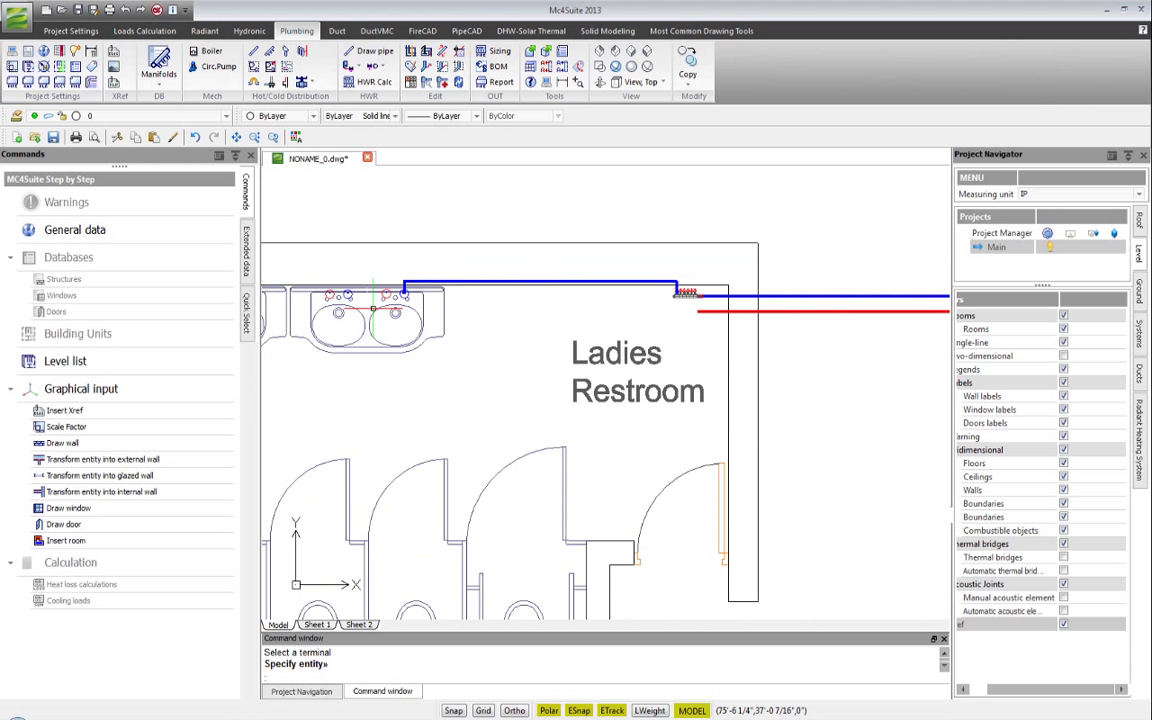
middle_drag(373, 307, 486, 307)
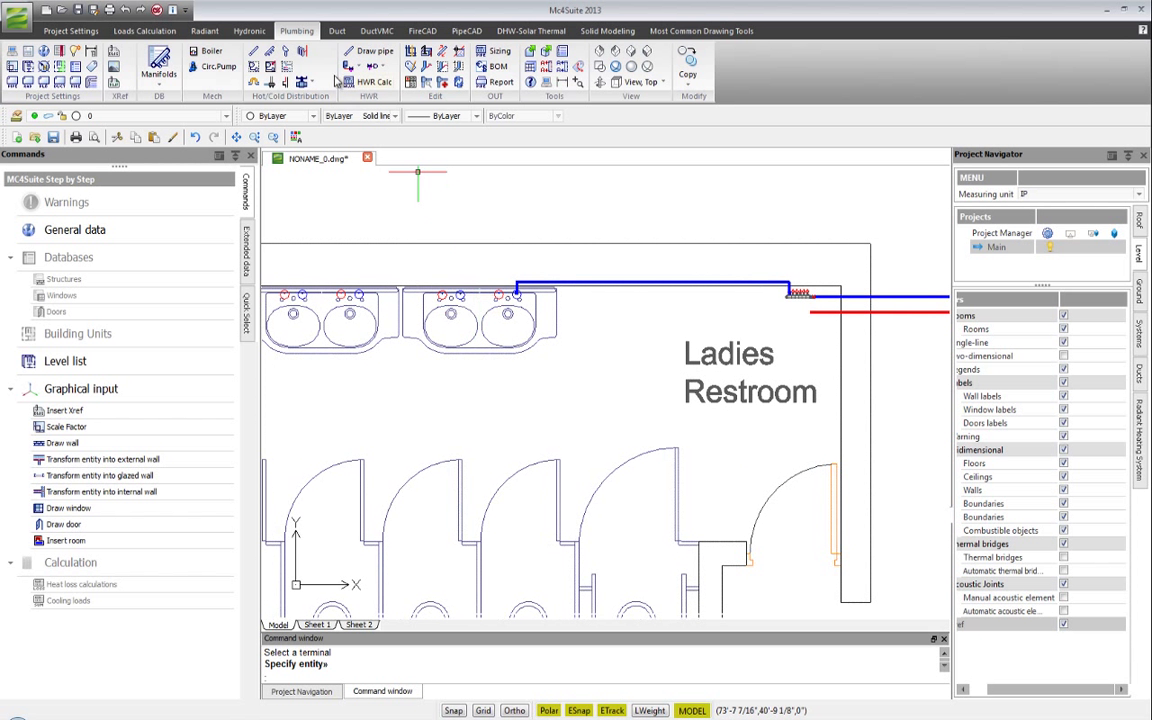
click(366, 52)
scroll(794, 291, up, 4)
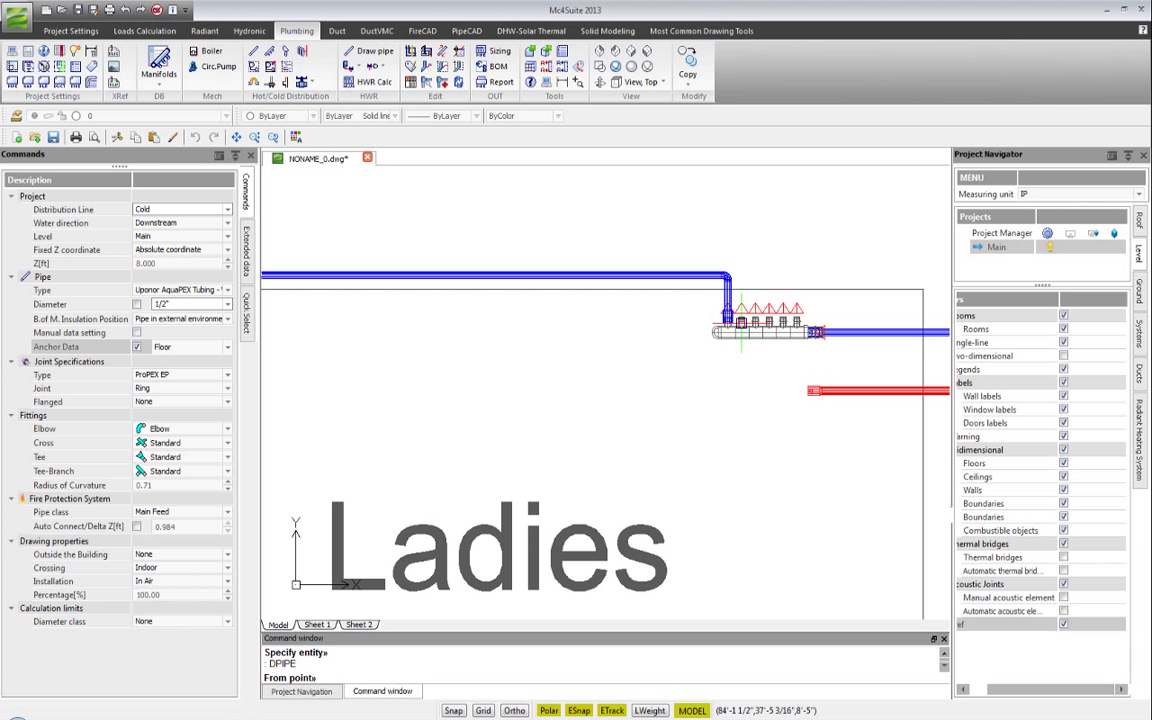
click(740, 331)
click(740, 259)
middle_drag(569, 267, 761, 283)
scroll(761, 283, down, 2)
middle_drag(450, 289, 807, 306)
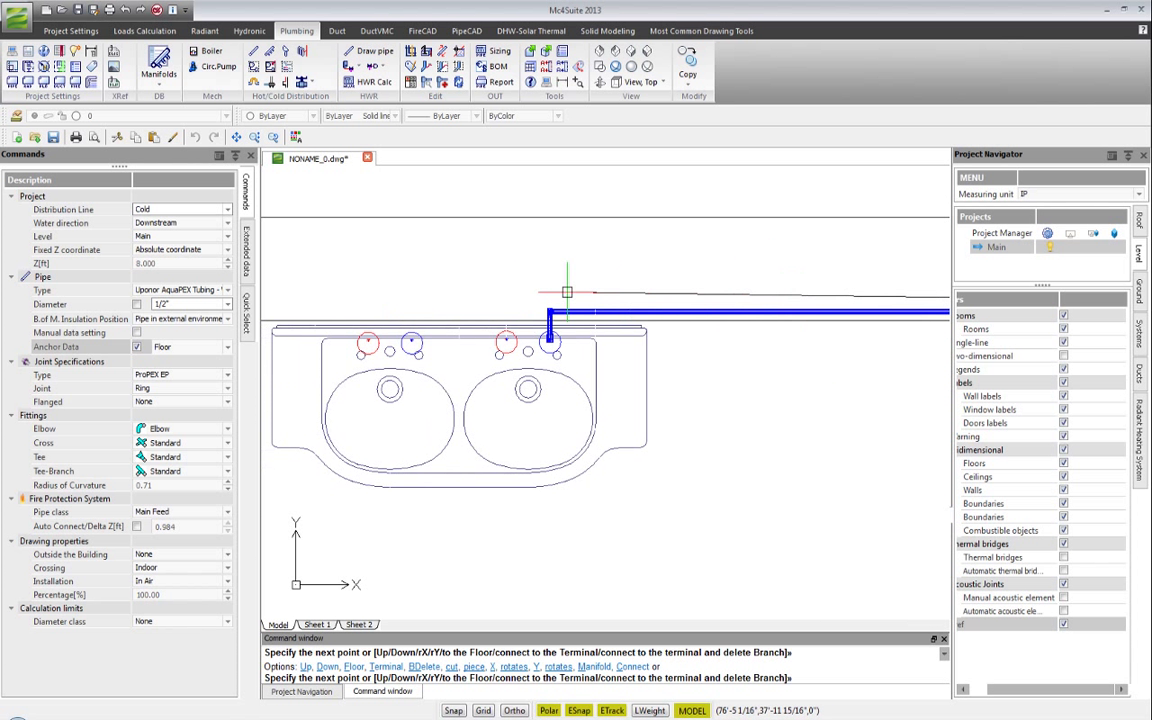
- Connect this pipe to the cold terminal of the first double washbasin's left bowl using connect to the terminal and delete Branch
right_click(421, 301)
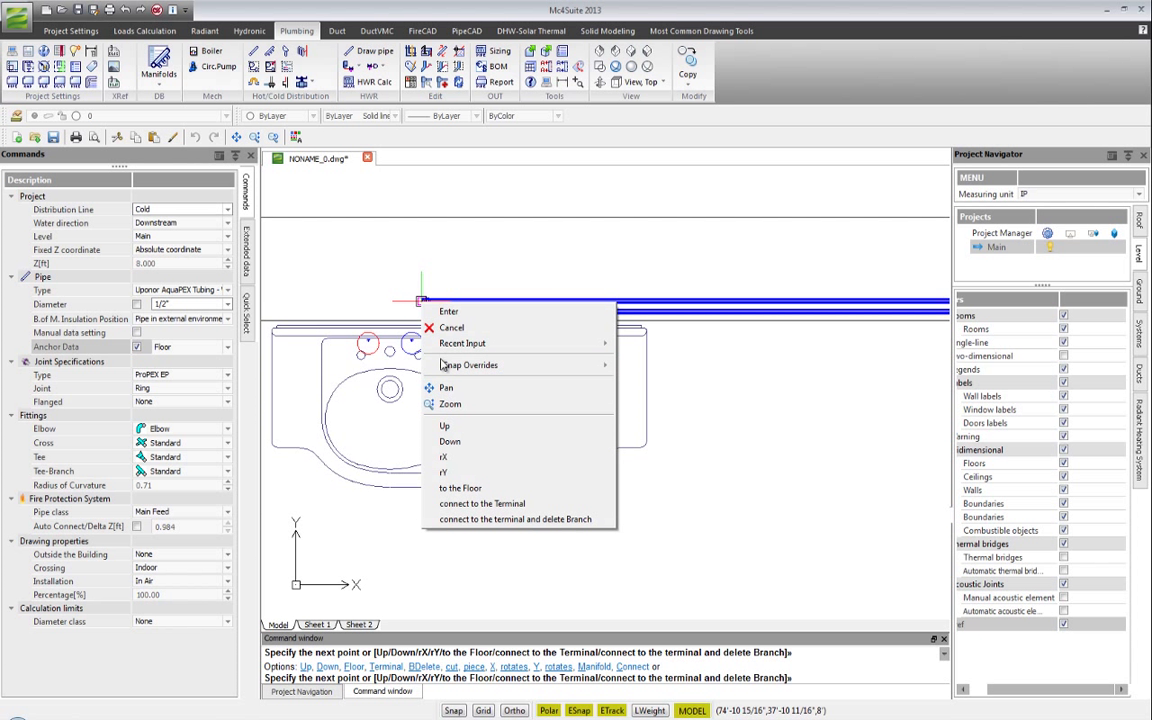
click(465, 519)
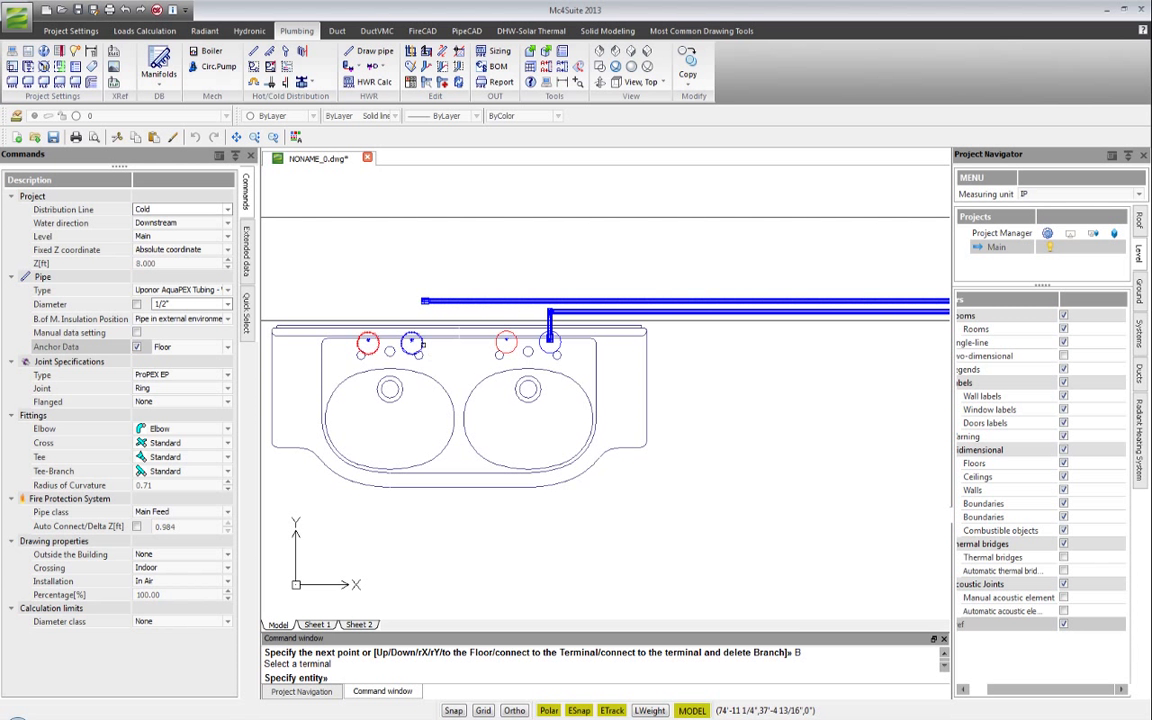
click(418, 345)
scroll(432, 355, down, 3)
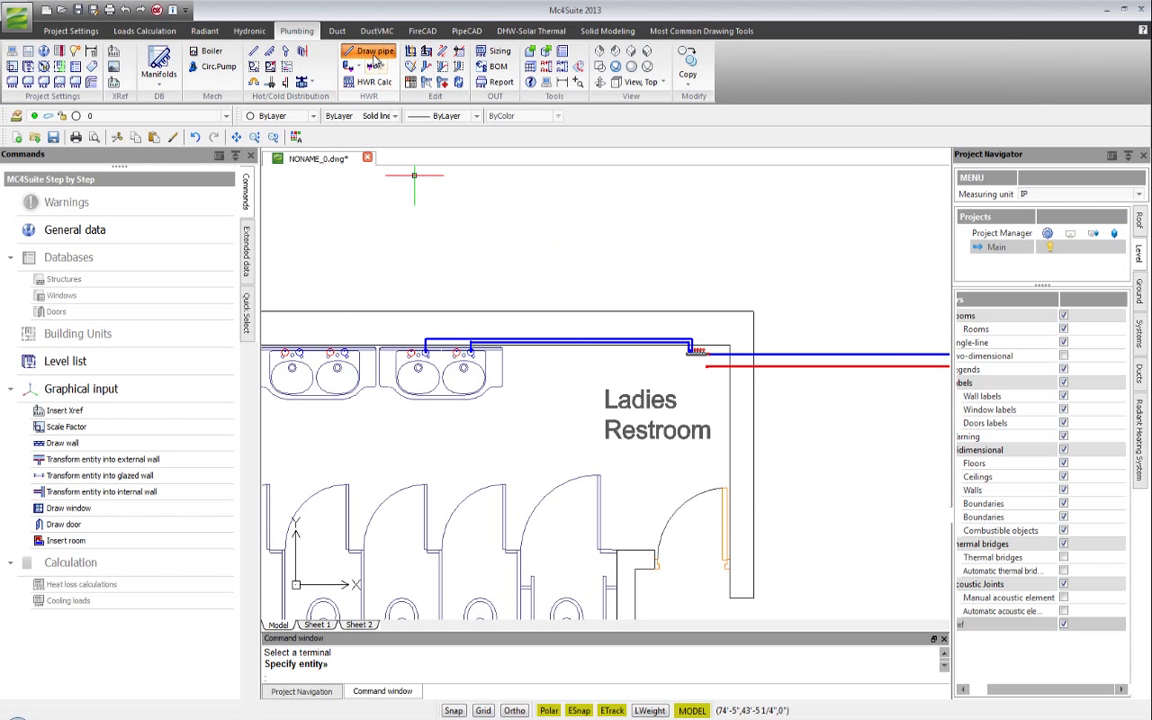
- Draw a cold pipe from the manifold's third outlet up into the wall and along it to the middle double washbasin
click(365, 51)
scroll(692, 321, up, 3)
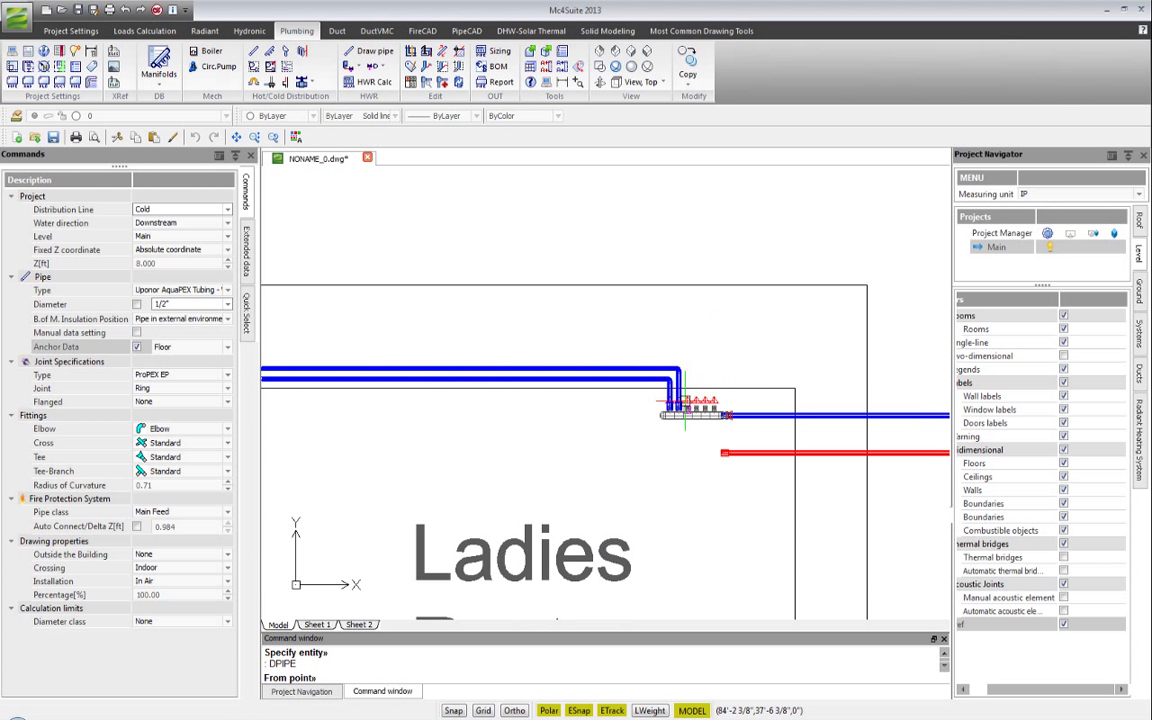
click(687, 412)
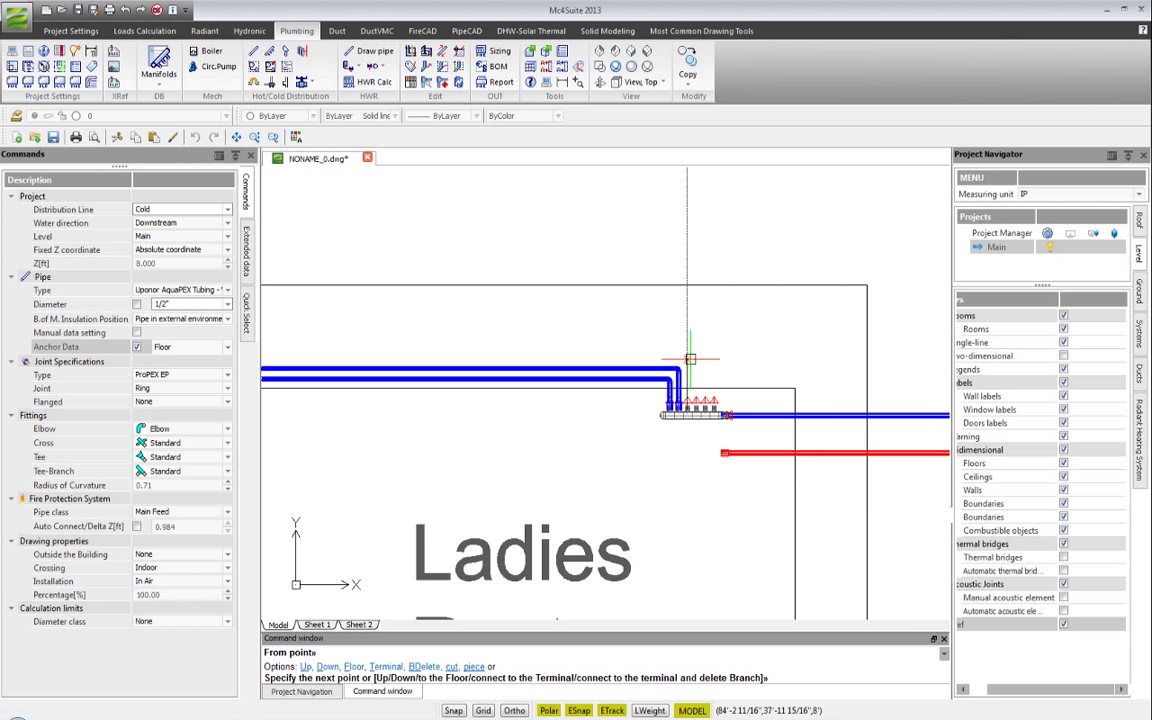
click(688, 359)
middle_drag(551, 356, 853, 396)
scroll(853, 396, down, 4)
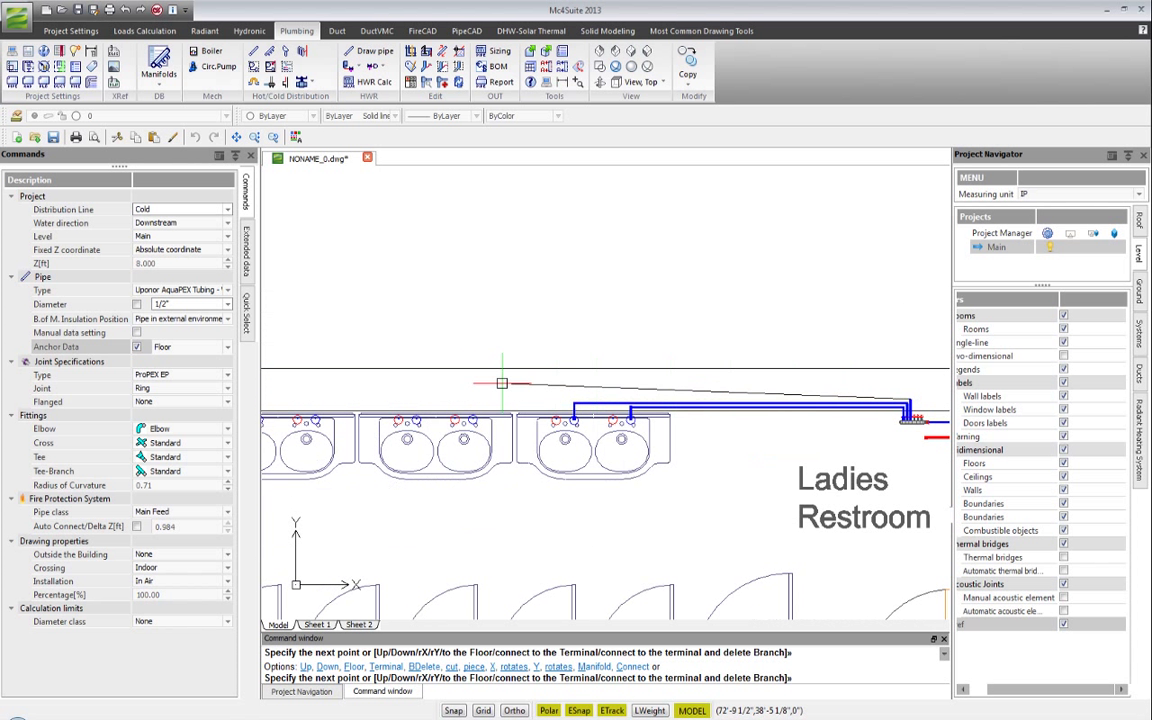
scroll(420, 395, up, 2)
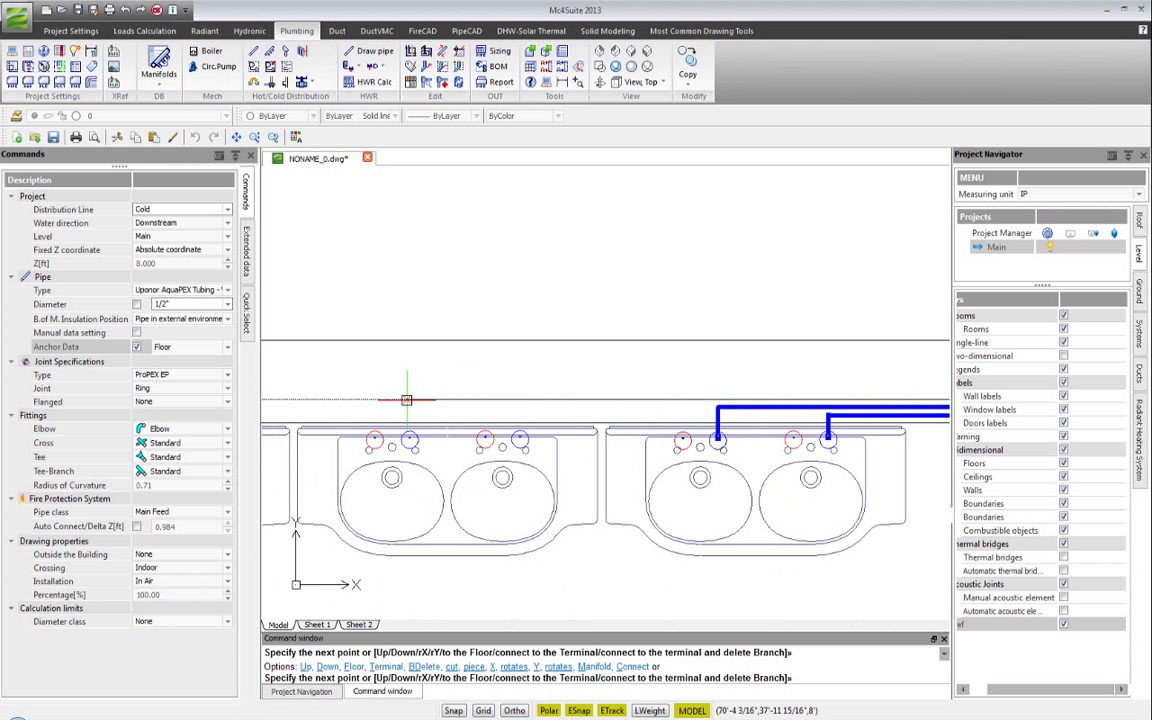
- Connect the third pipe to the cold terminal of the middle washbasin's left bowl using connect to the terminal and delete Branch
right_click(408, 401)
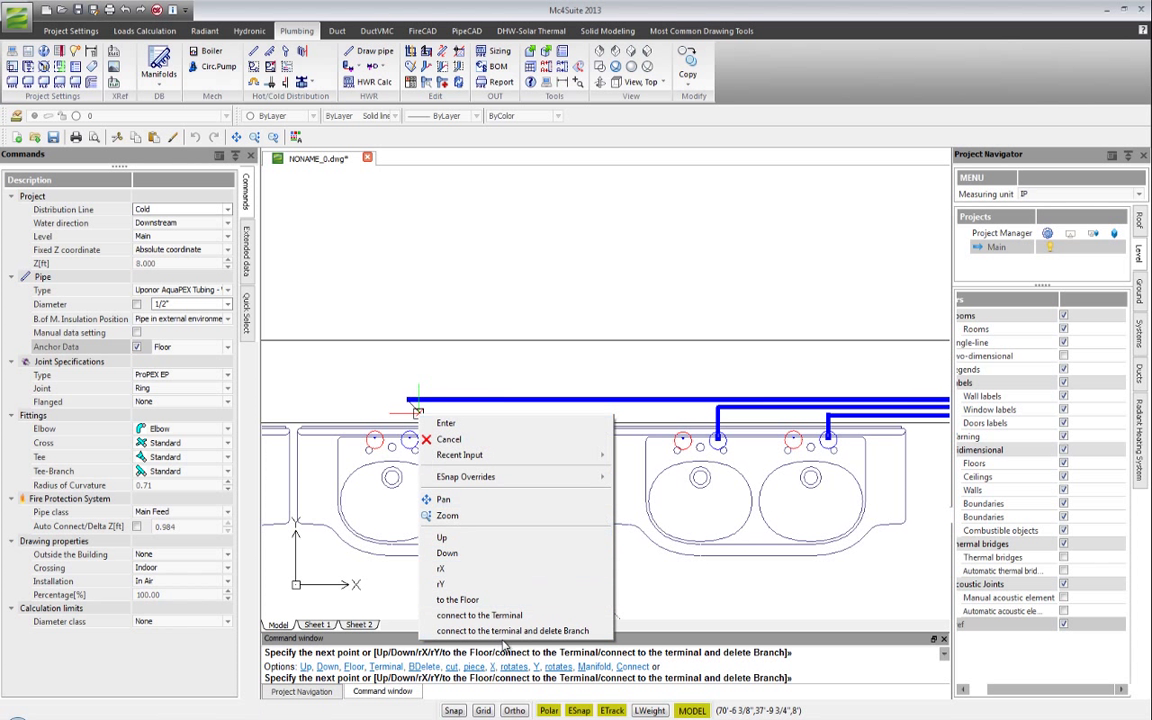
click(462, 575)
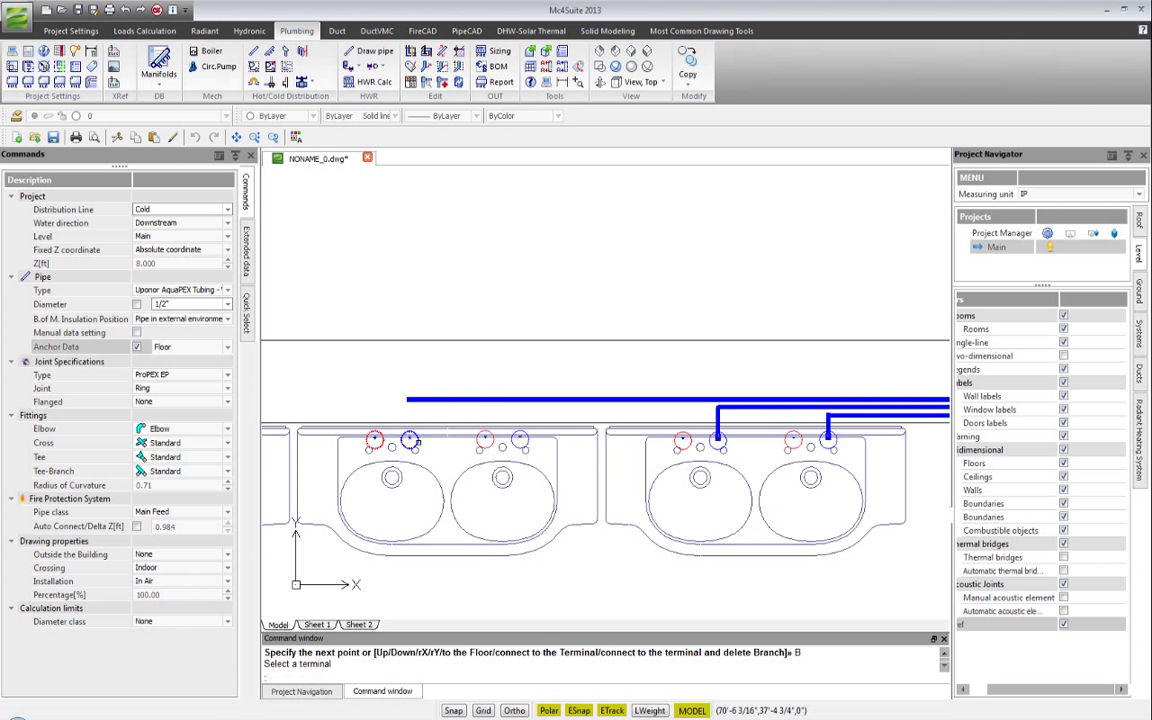
click(409, 440)
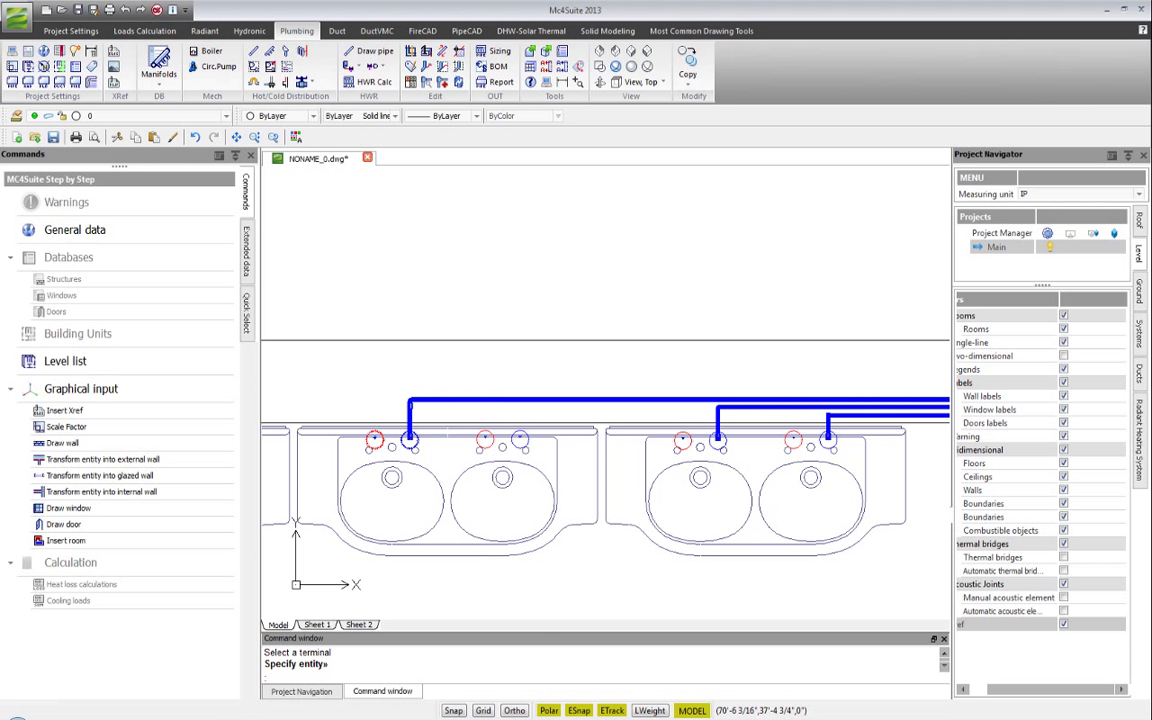
- Automatically connect the cold terminal of the middle washbasin's right bowl to the cold pipe running above it in the wall
click(301, 51)
click(519, 440)
key(Return)
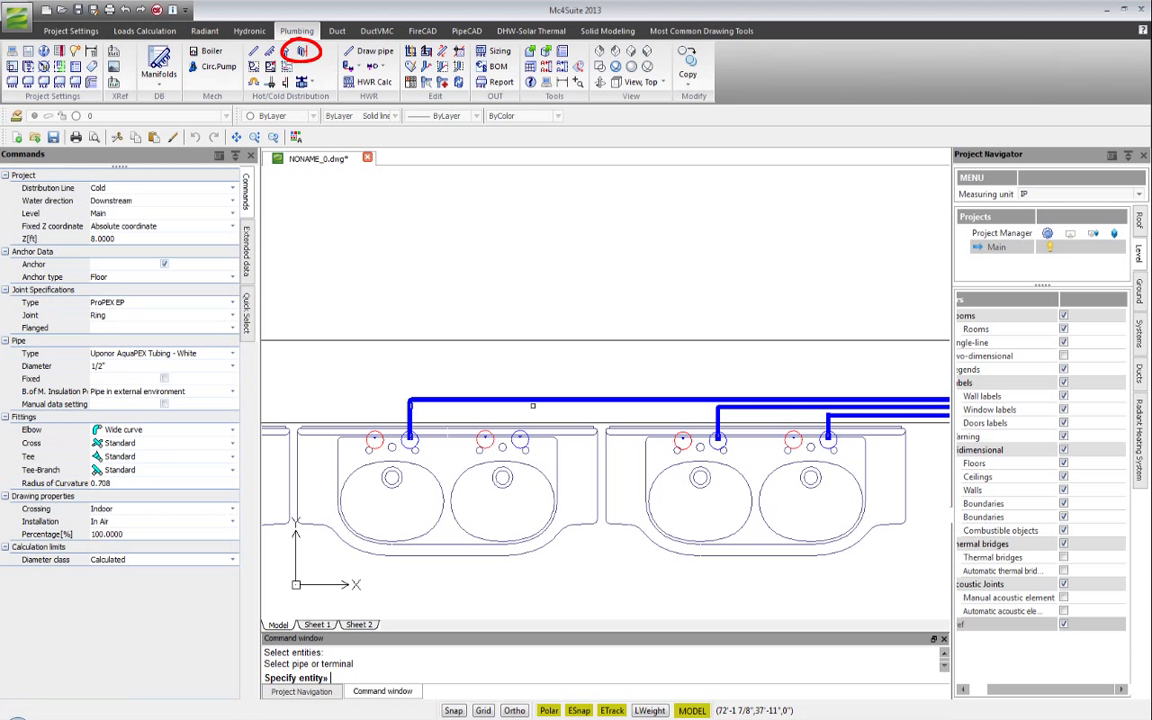
click(532, 402)
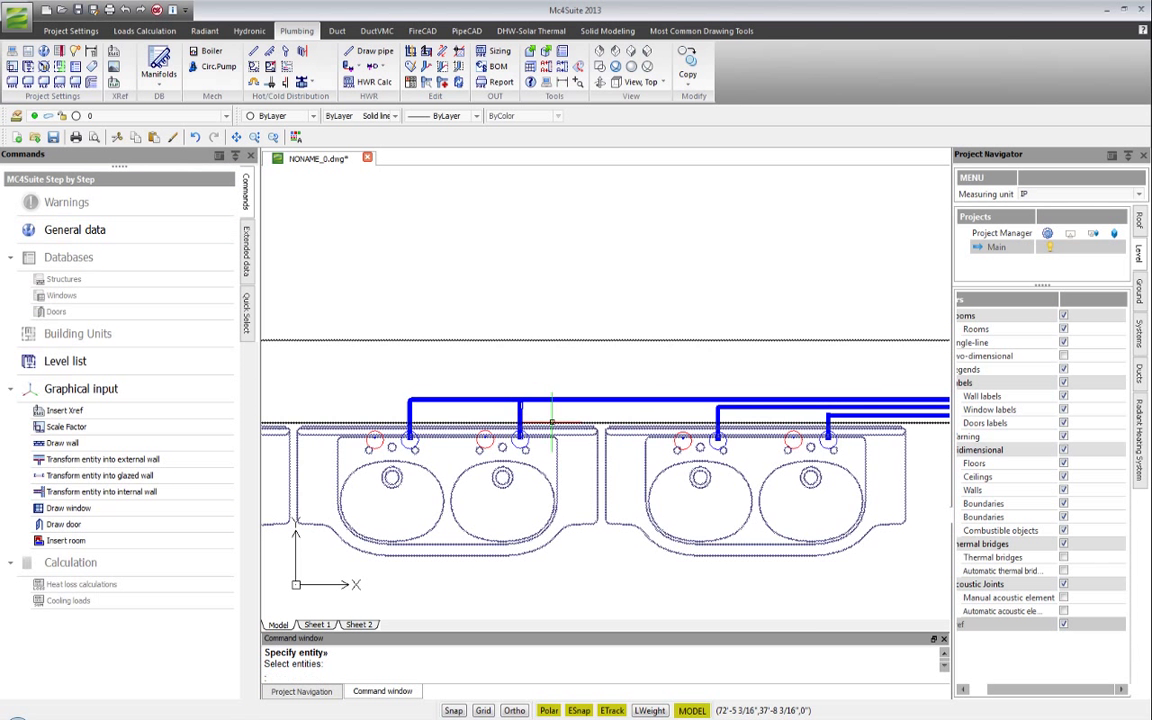
- Examine the cold pipe drops to the Ladies Restroom washbasins in the southwest isometric view
click(647, 51)
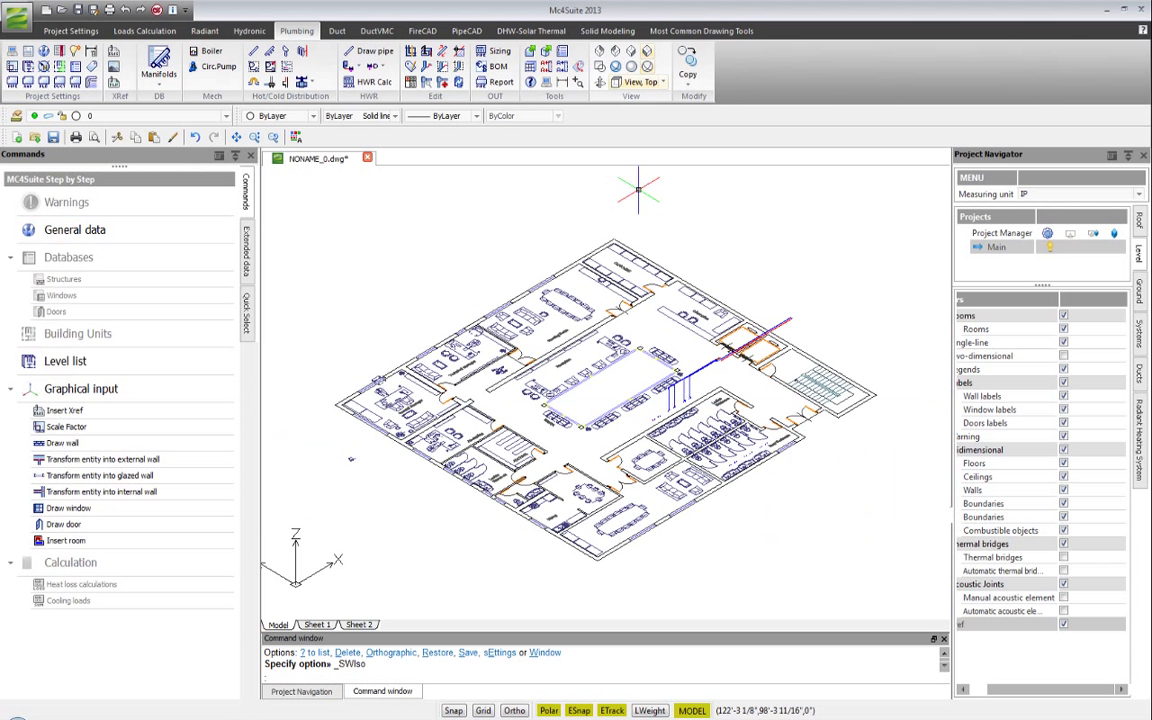
scroll(678, 384, up, 5)
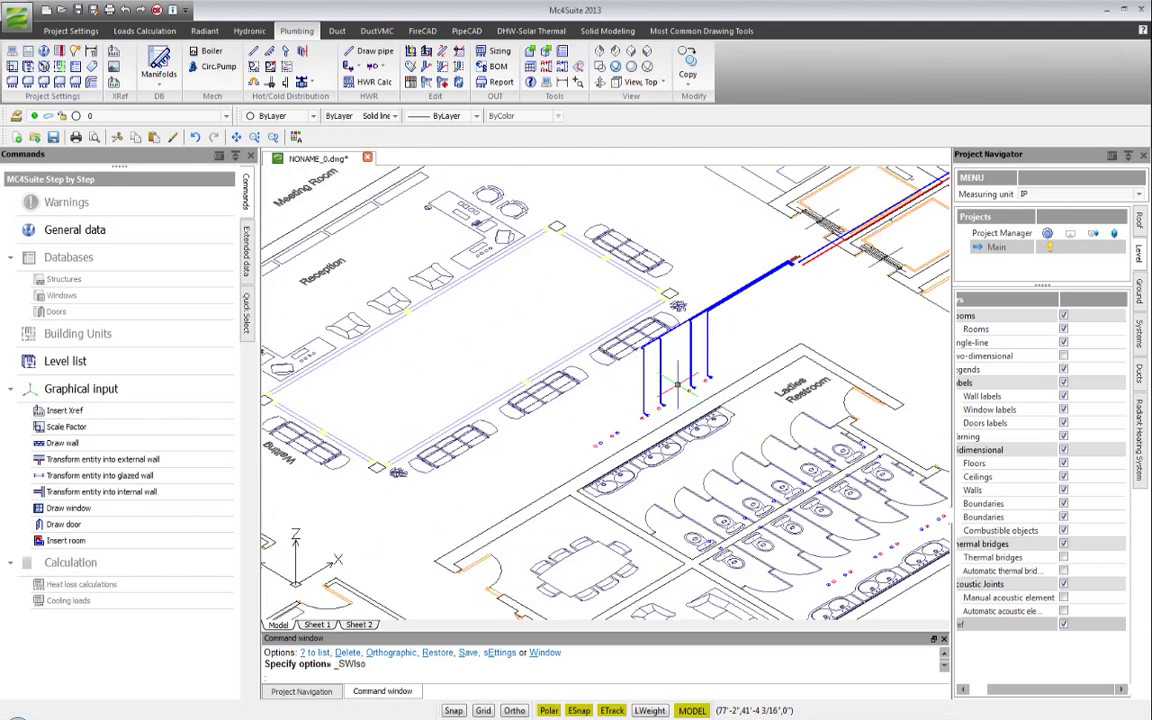
scroll(678, 384, up, 4)
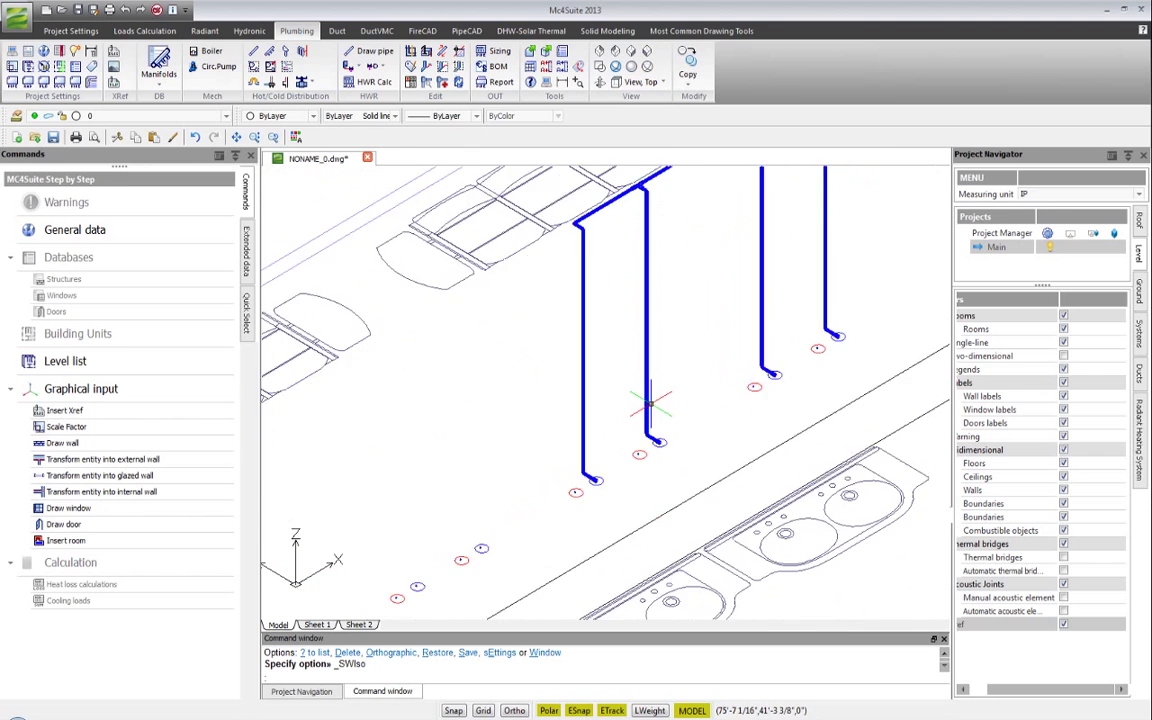
scroll(651, 404, up, 1)
middle_drag(626, 318, 539, 396)
scroll(537, 393, down, 1)
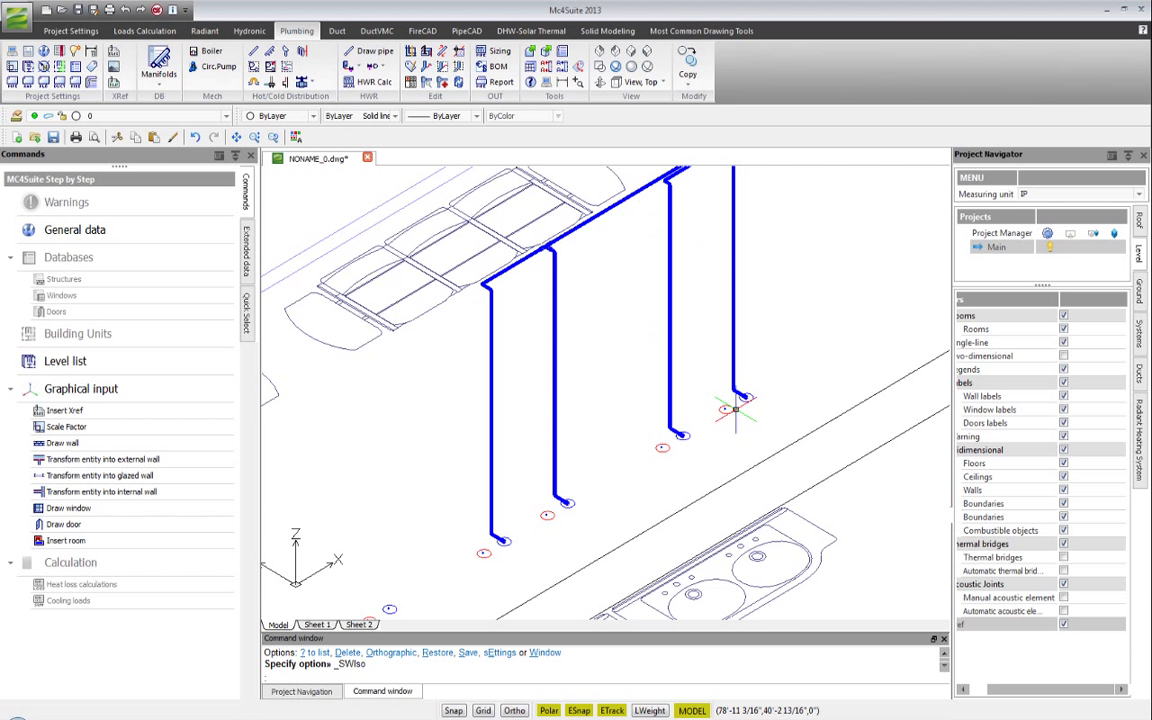
middle_drag(736, 409, 714, 422)
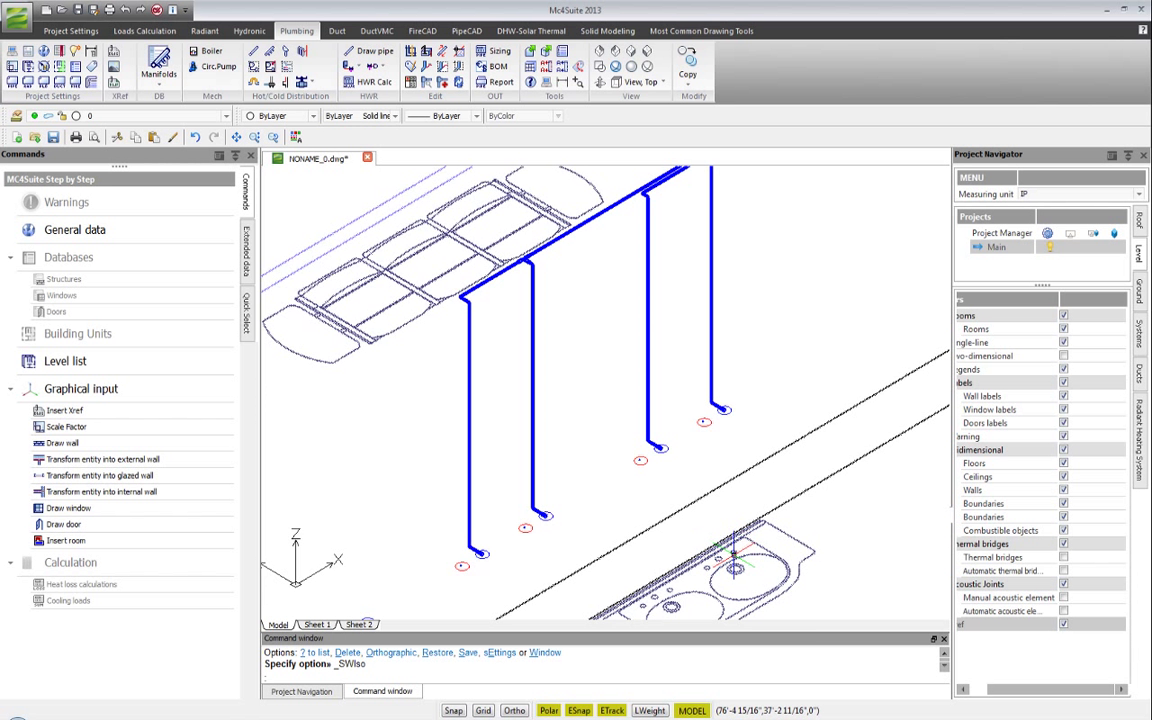
- In top view, draw a cold branch from the main down the corridor beside the restrooms, turning in toward the wall between the toilet rows
click(622, 84)
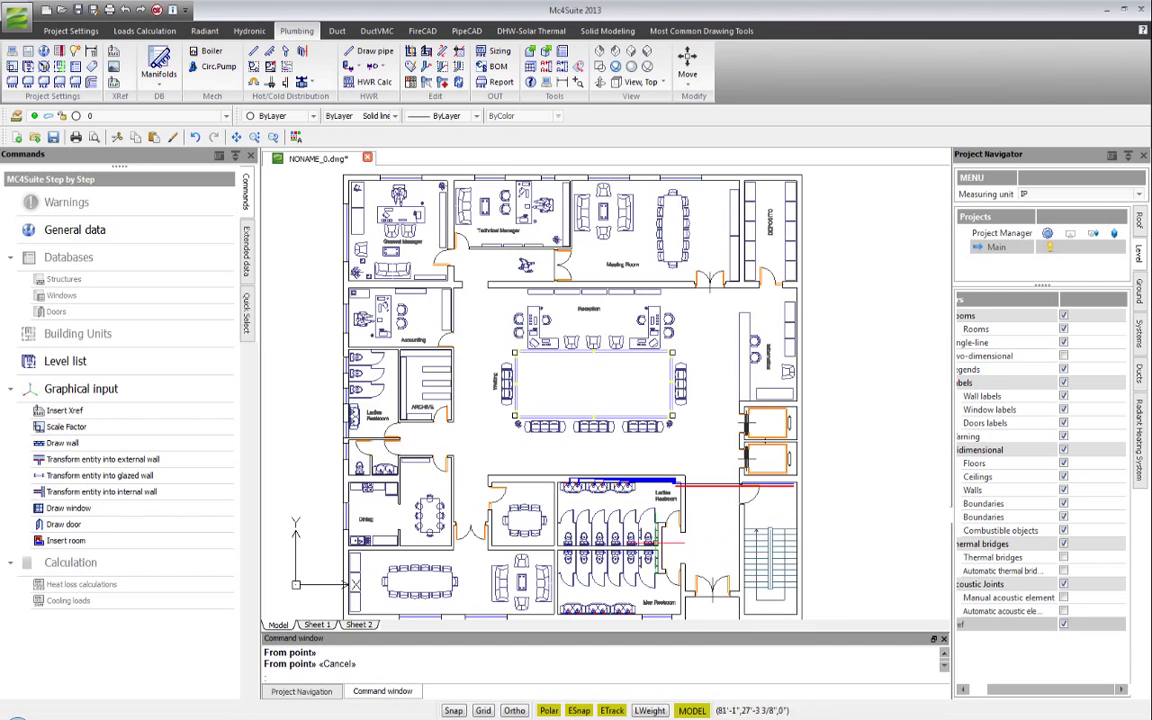
scroll(674, 541, up, 3)
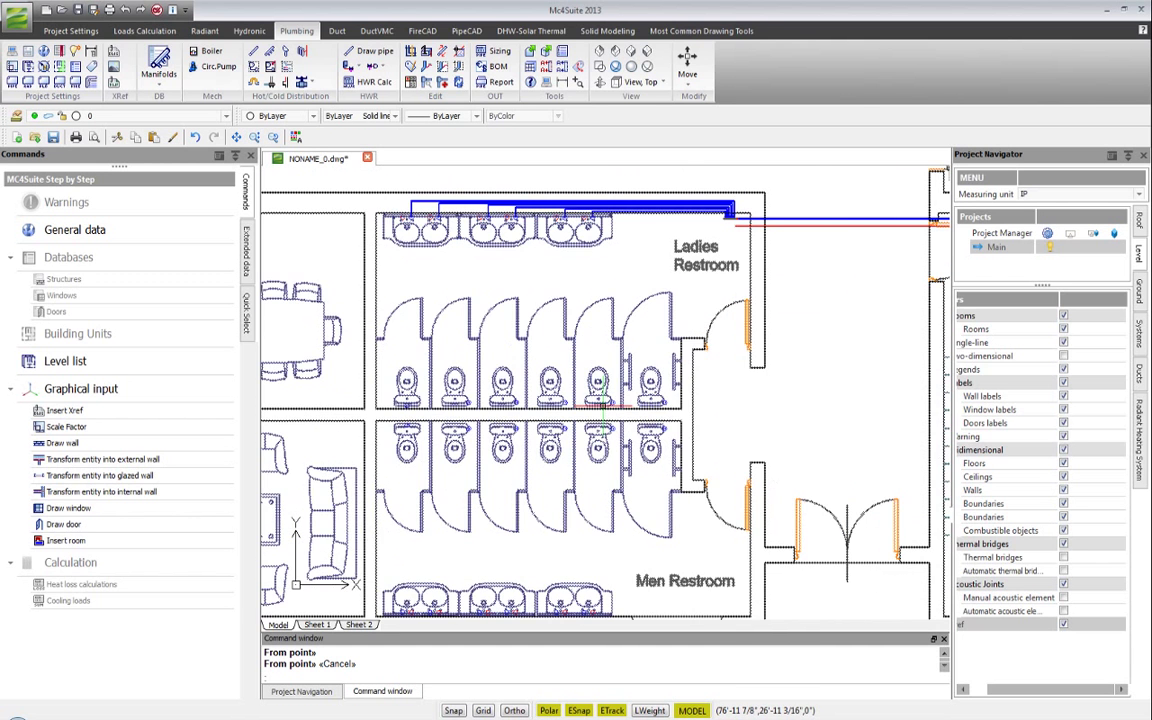
click(356, 51)
scroll(779, 208, up, 3)
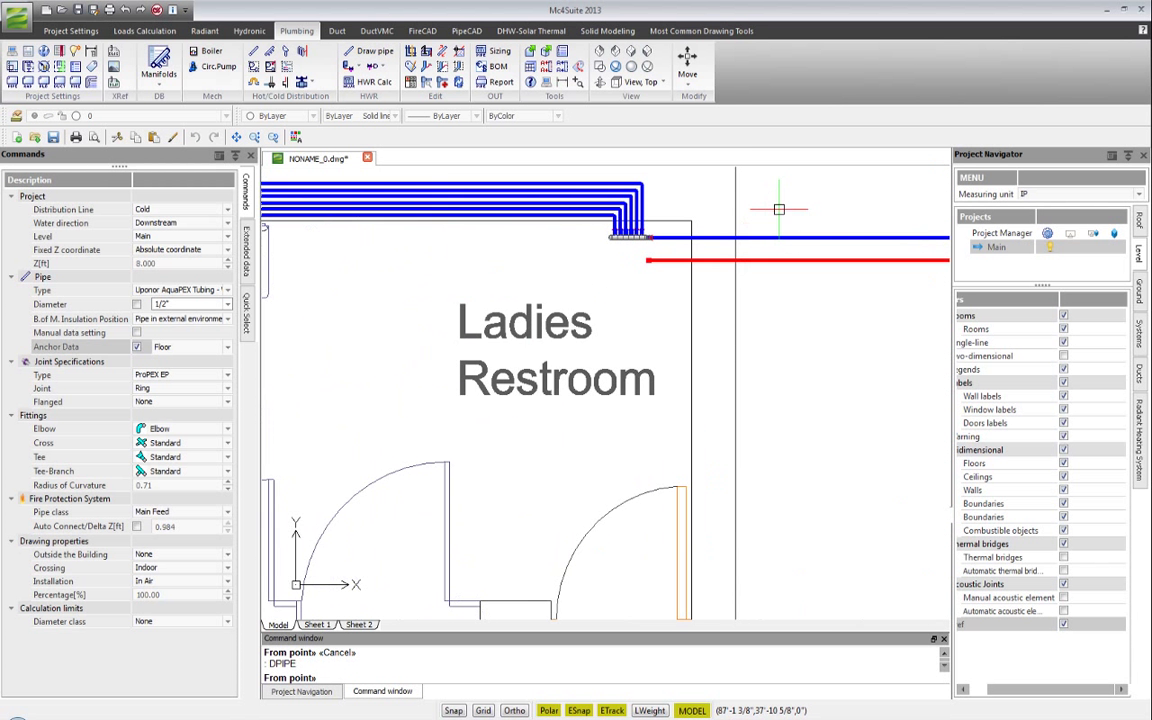
click(755, 237)
scroll(765, 300, down, 3)
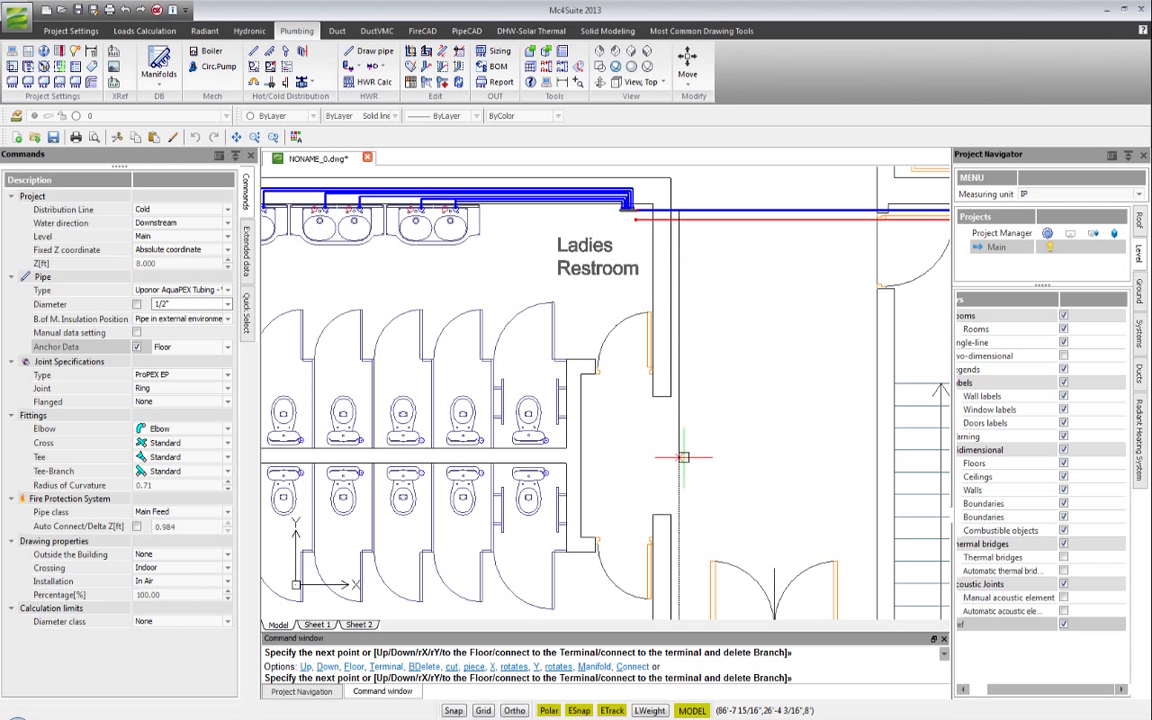
click(682, 457)
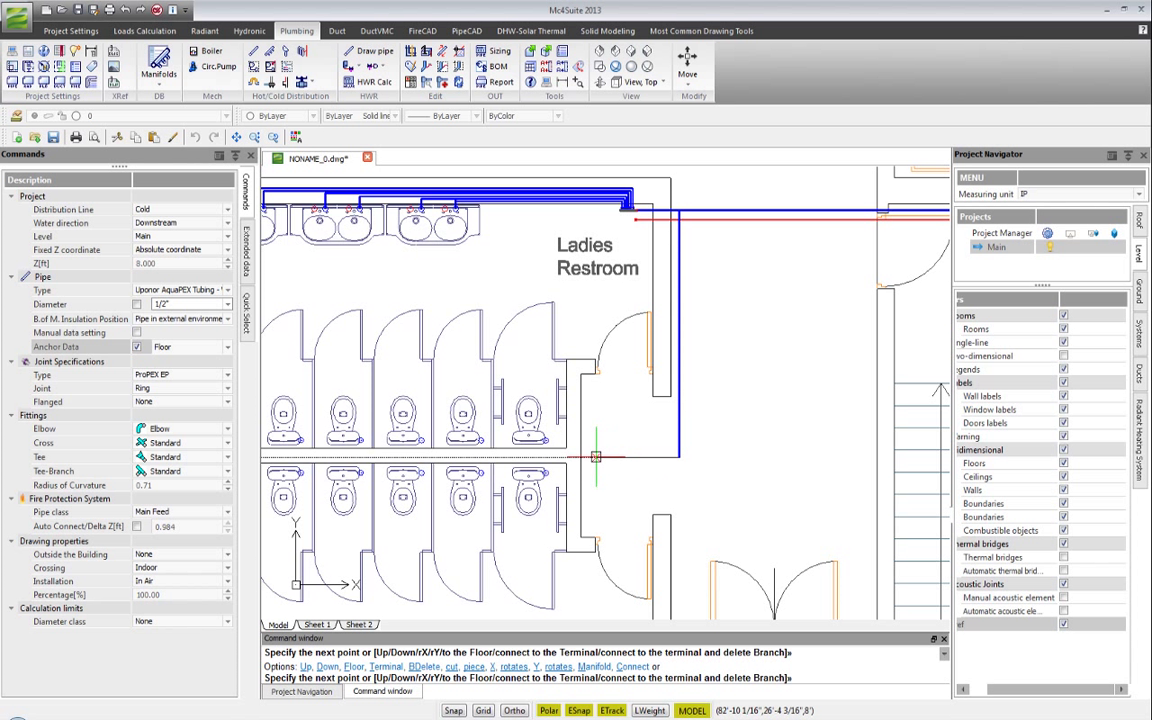
click(596, 457)
right_click(702, 463)
- Extend the cold line from the branch corner down the corridor and into the Men Restroom, ending short of its washbasins
middle_drag(690, 400, 710, 248)
right_click(730, 303)
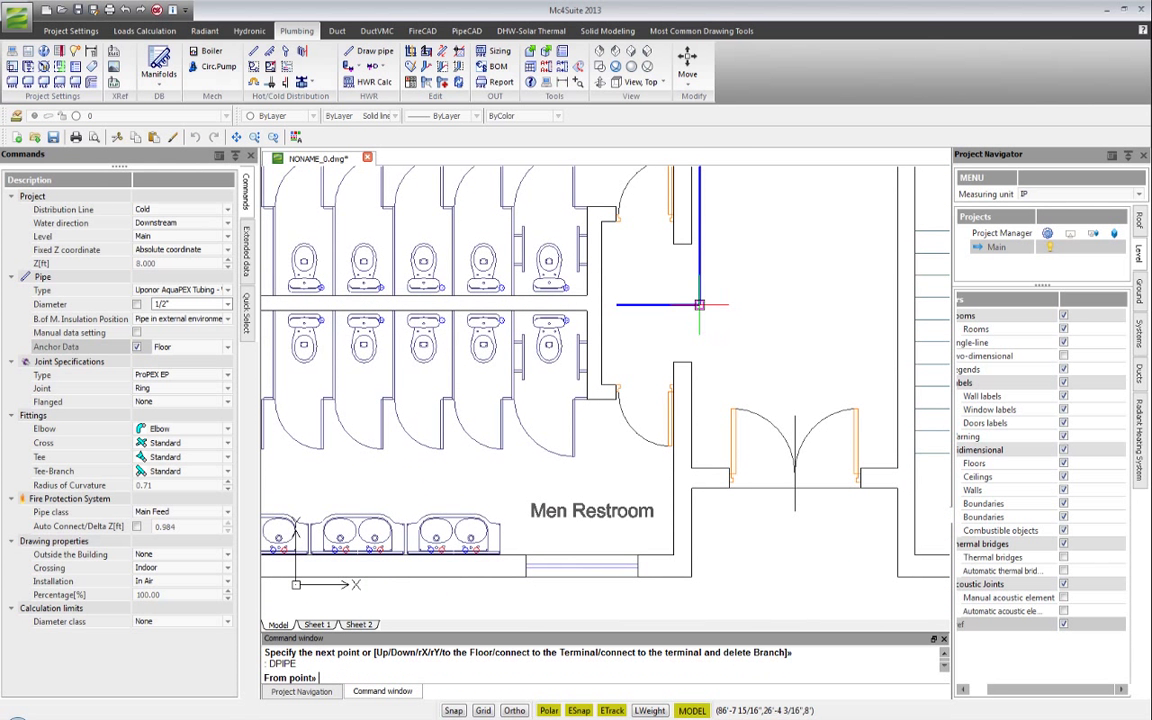
click(700, 304)
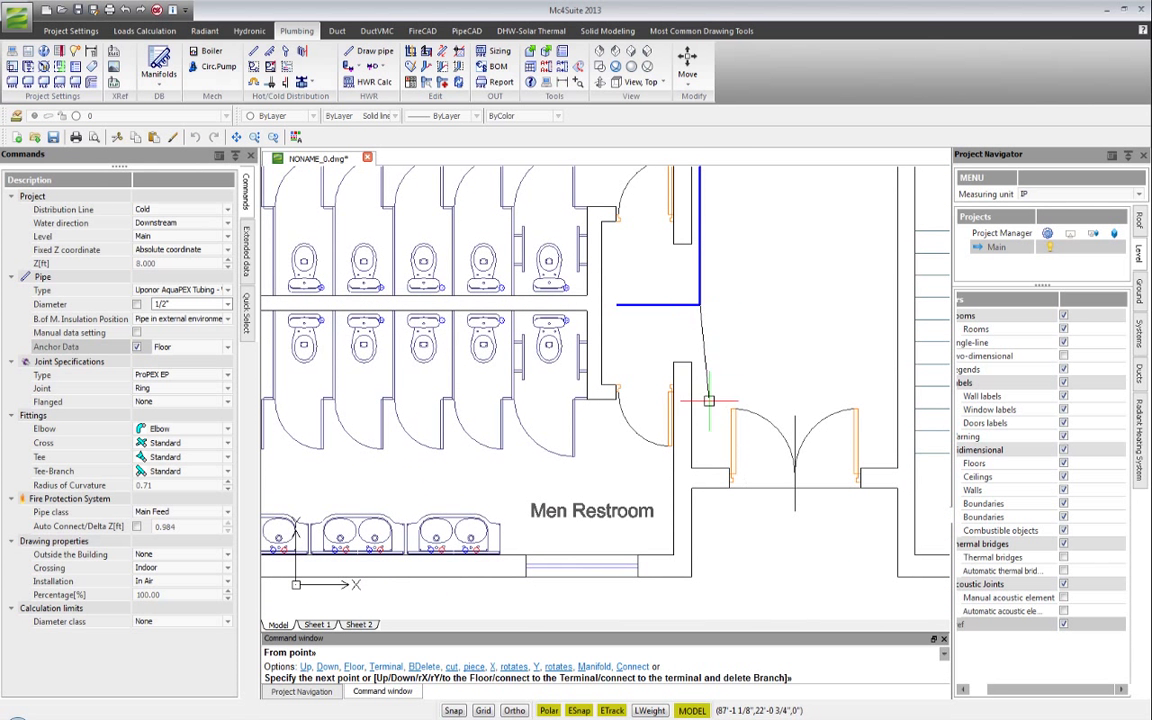
click(701, 458)
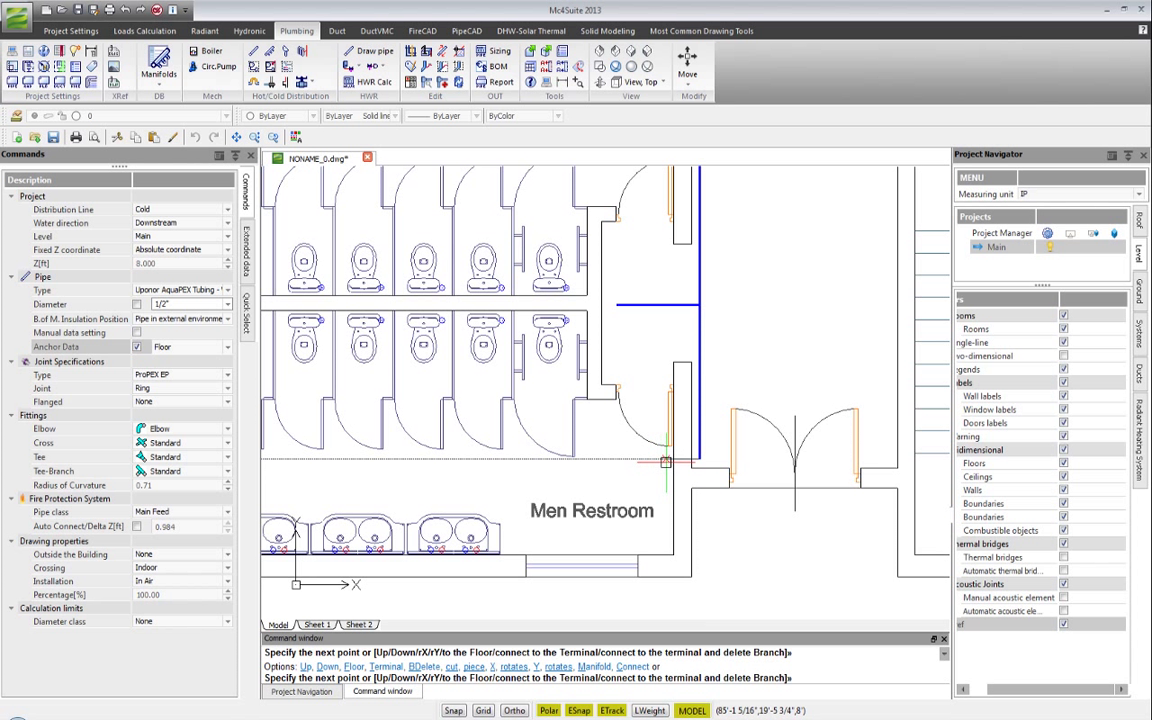
click(666, 459)
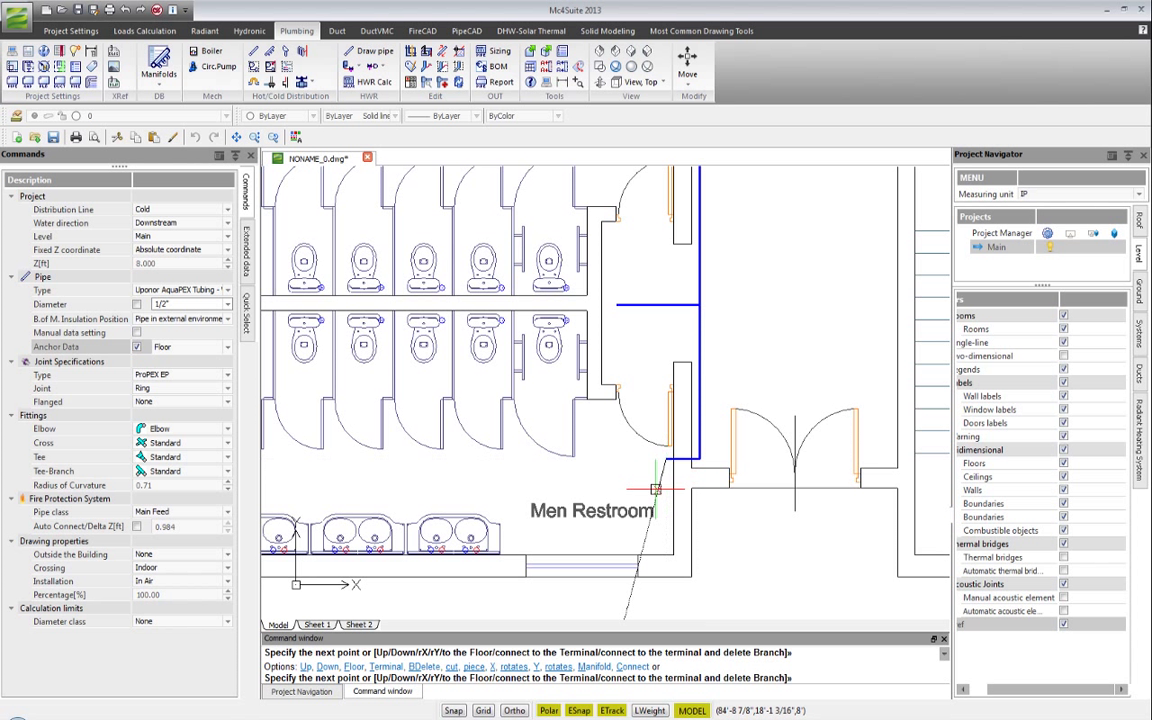
click(666, 542)
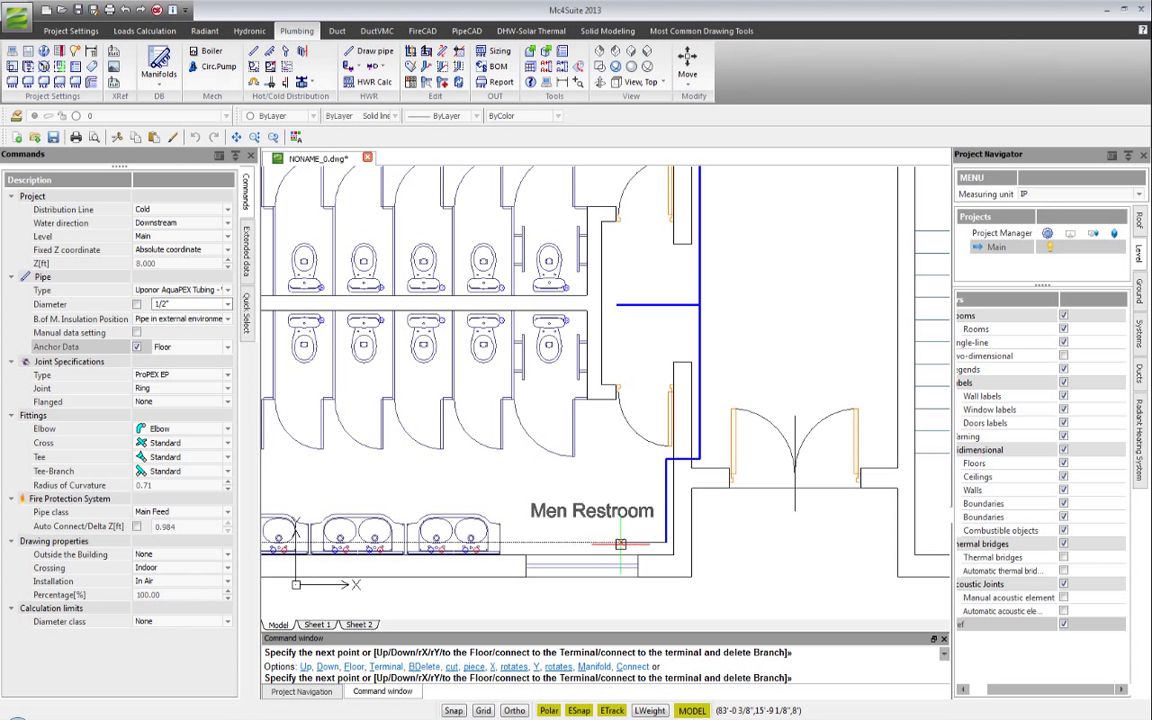
click(620, 543)
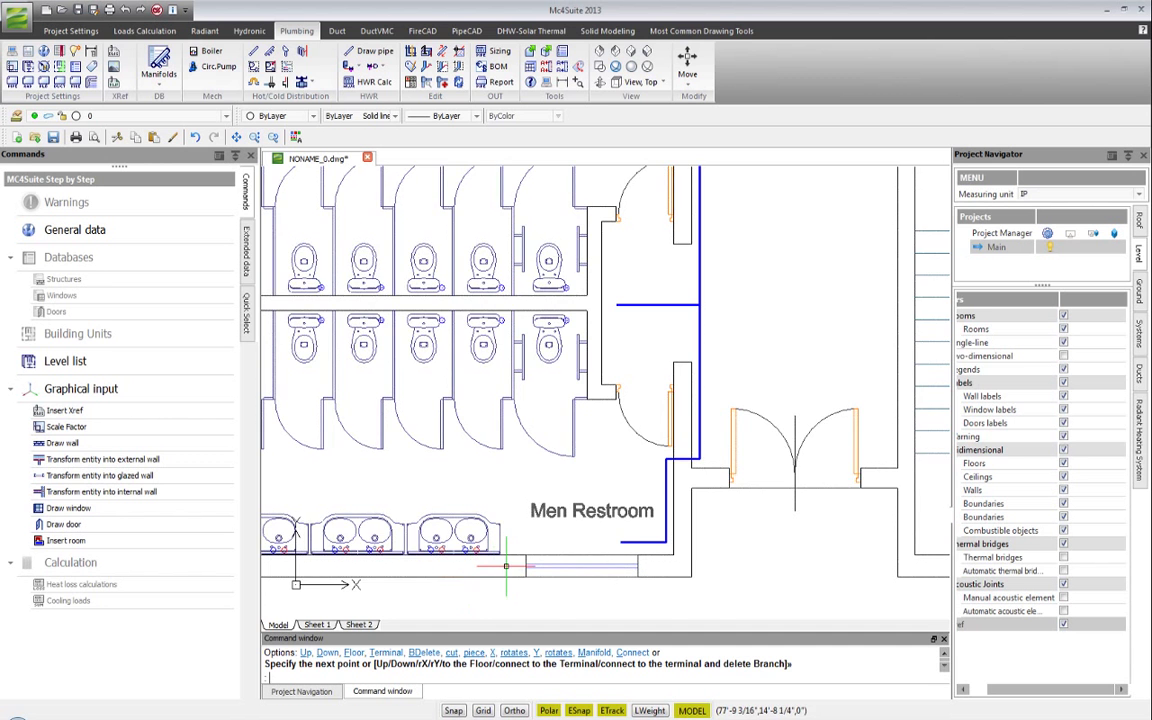
- Stretch the open end of the cold branch along the wall between the toilet rows, past the pair farthest from the corridor
mouse_move(513, 563)
middle_down()
mouse_move(481, 490)
mouse_move(523, 482)
mouse_move(538, 593)
mouse_move(569, 605)
middle_up()
scroll(652, 332, up, 3)
key(Escape)
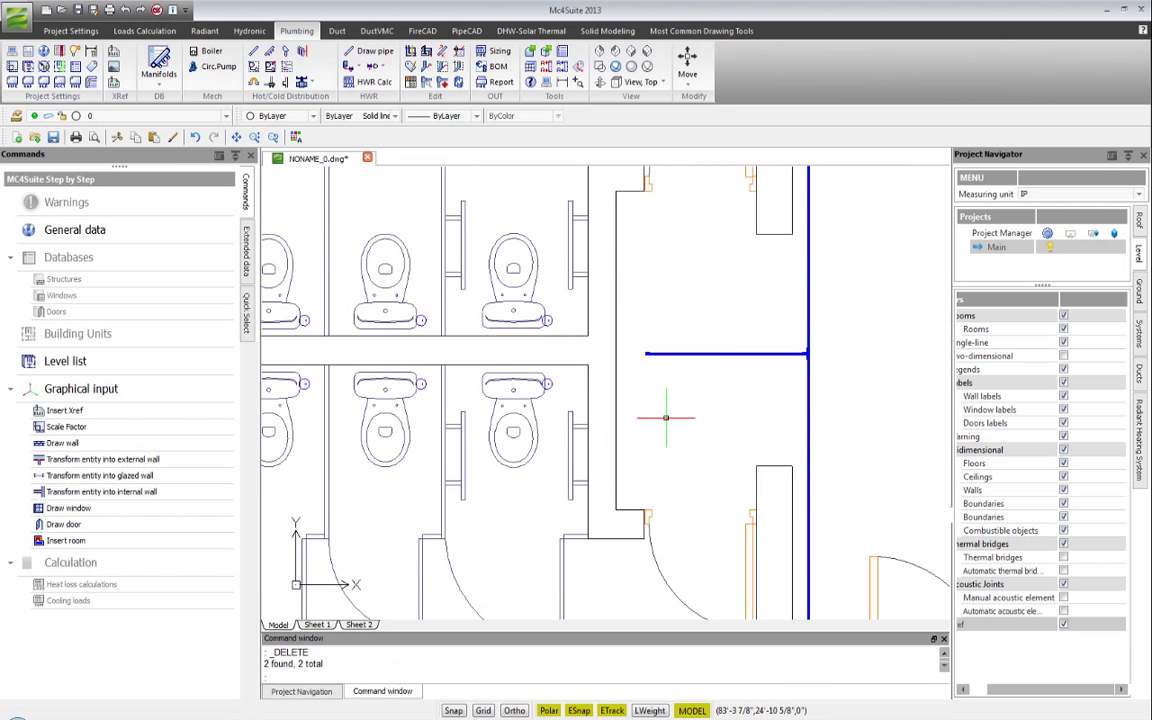
scroll(724, 386, down, 4)
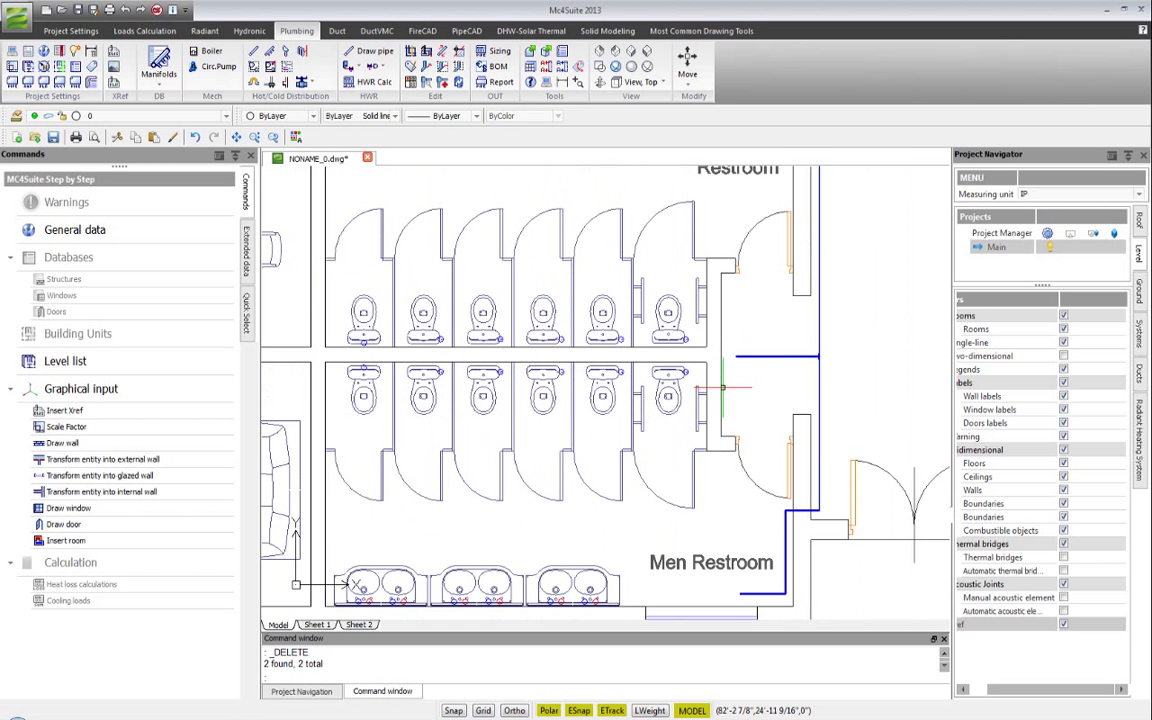
click(753, 356)
click(736, 356)
scroll(378, 363, up, 4)
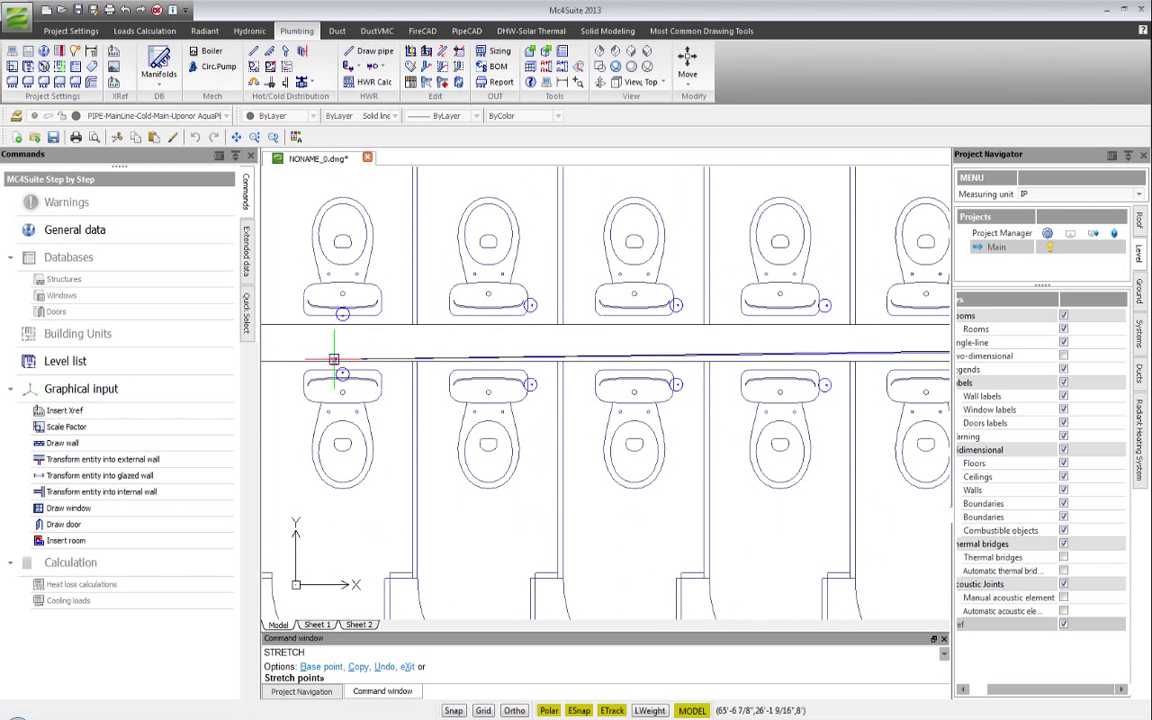
key(ctrl+z)
key(Escape)
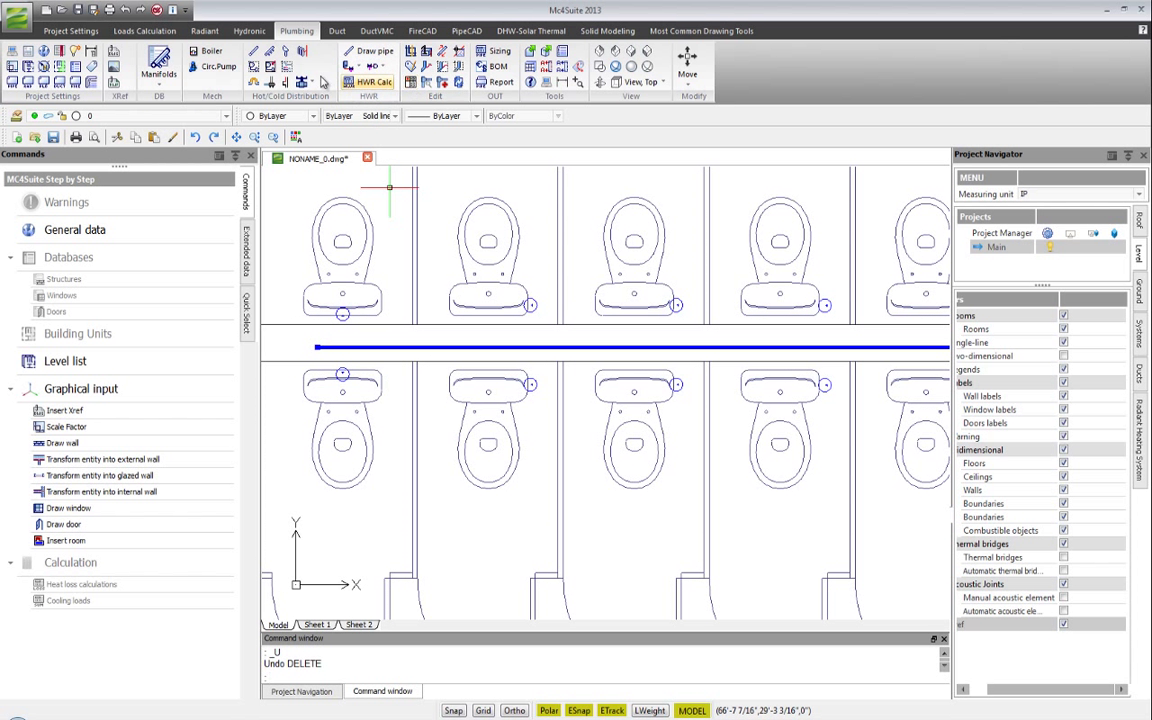
- Automatically connect the cold terminal of the farthest toilet in the upper row to the cold pipe in the wall
click(303, 52)
click(355, 317)
key(Return)
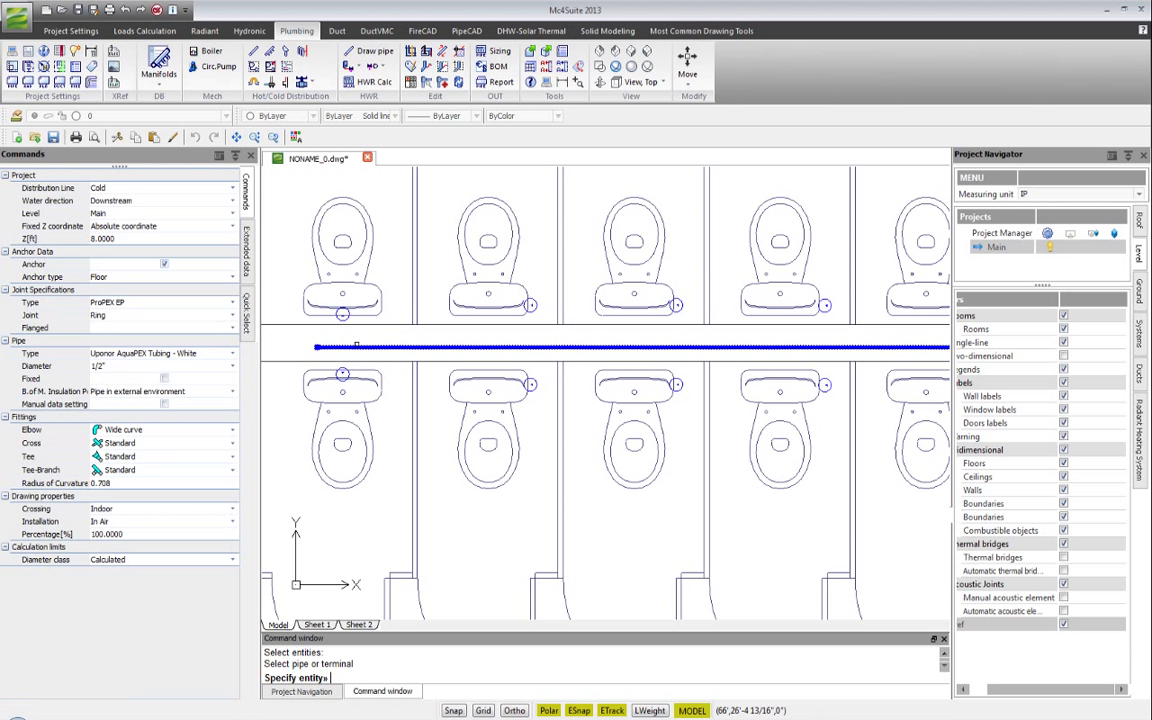
click(356, 345)
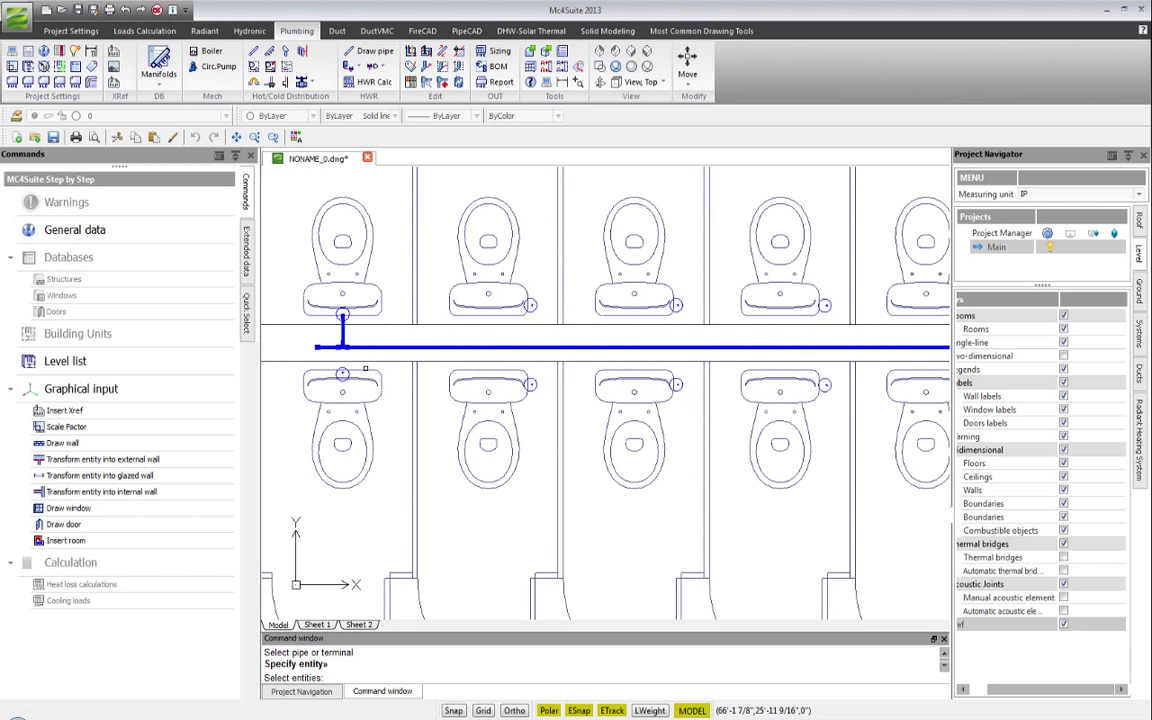
- Automatically connect the farthest toilet in the lower row to the wall pipe and delete the leftover pipe stub beyond the connection
click(352, 373)
key(Return)
key(Escape)
click(344, 374)
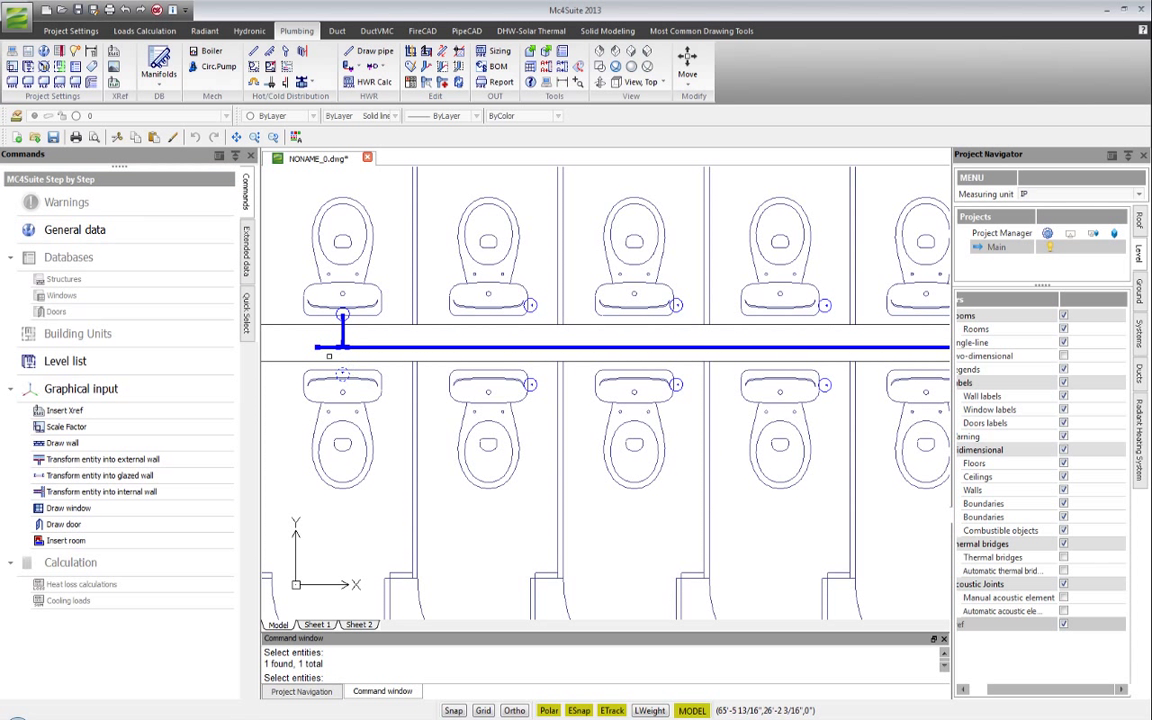
click(324, 358)
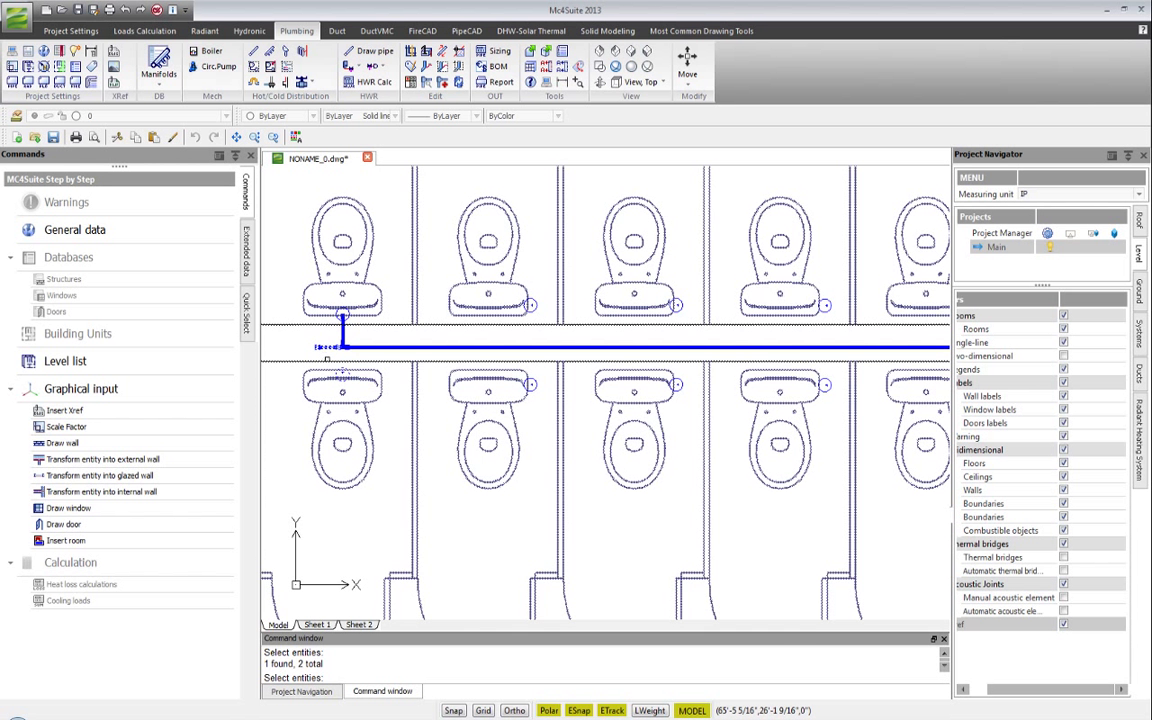
key(Return)
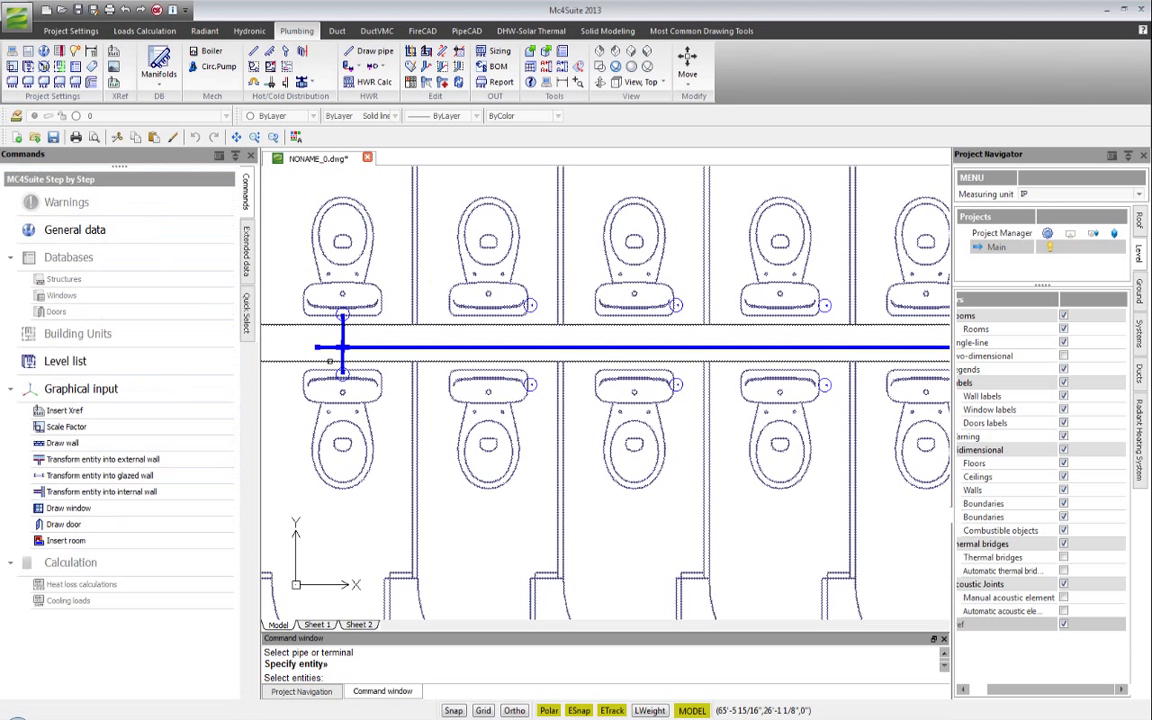
click(322, 348)
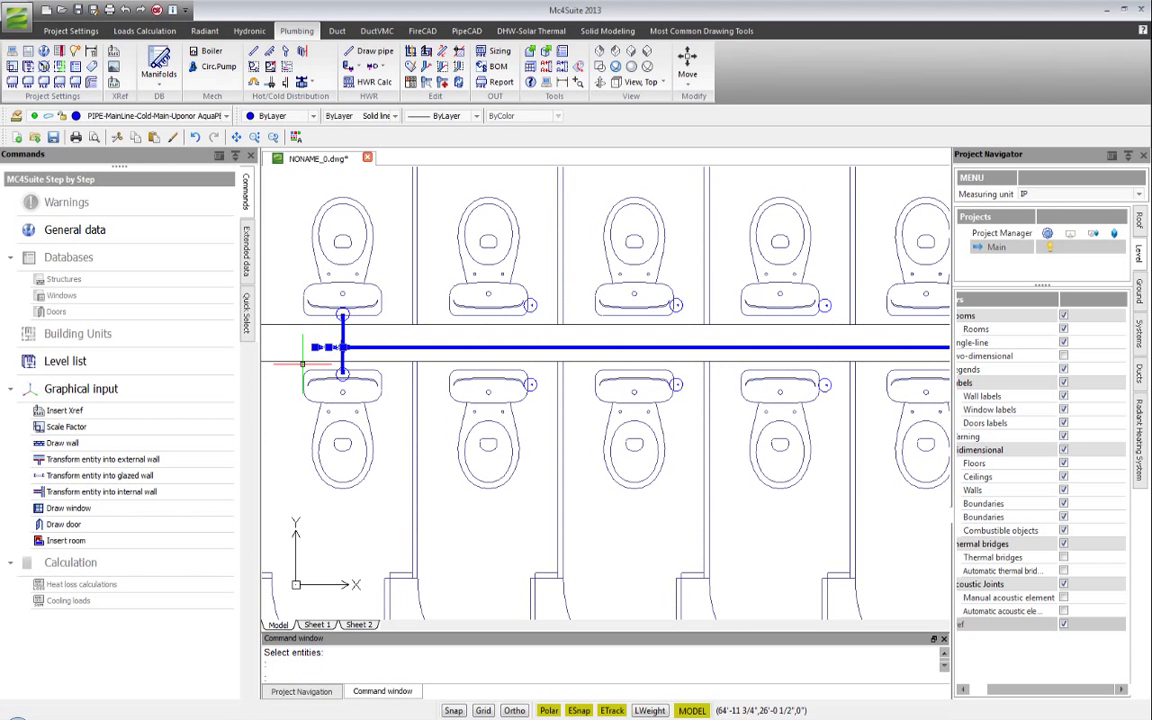
key(Delete)
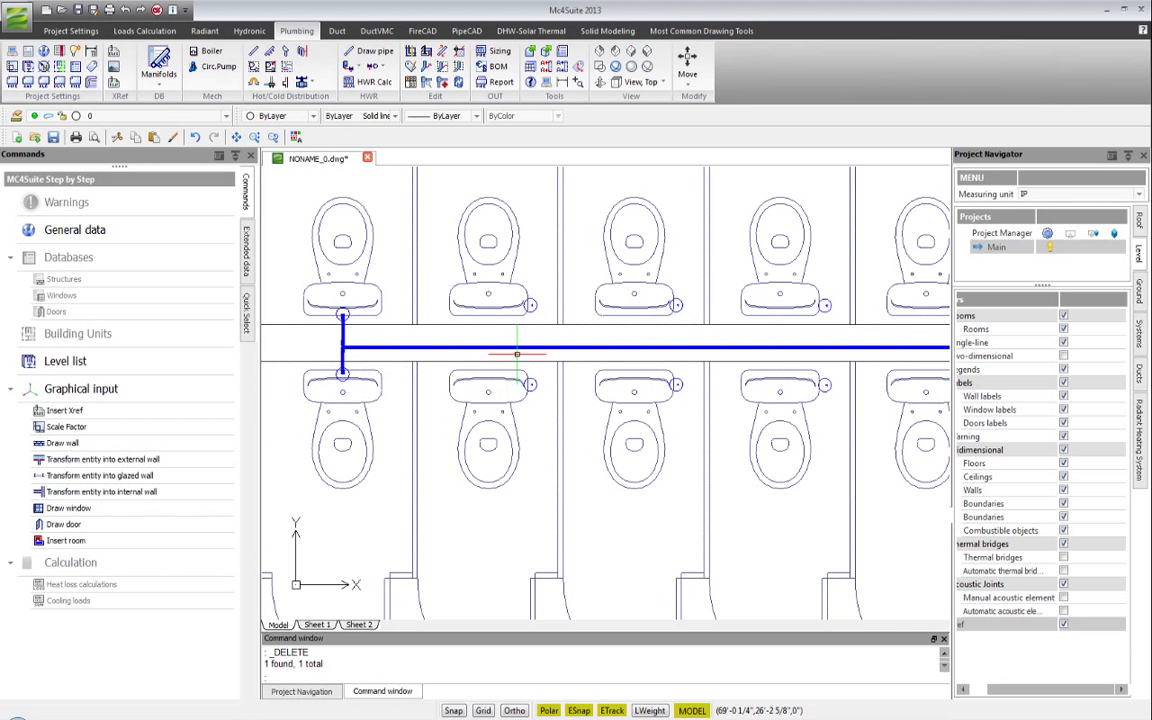
- Automatically connect the cold terminals of the second pair of toilets to the wall pipe, continuing with the next toilet in the upper row
middle_drag(522, 360, 436, 358)
scroll(430, 352, down, 2)
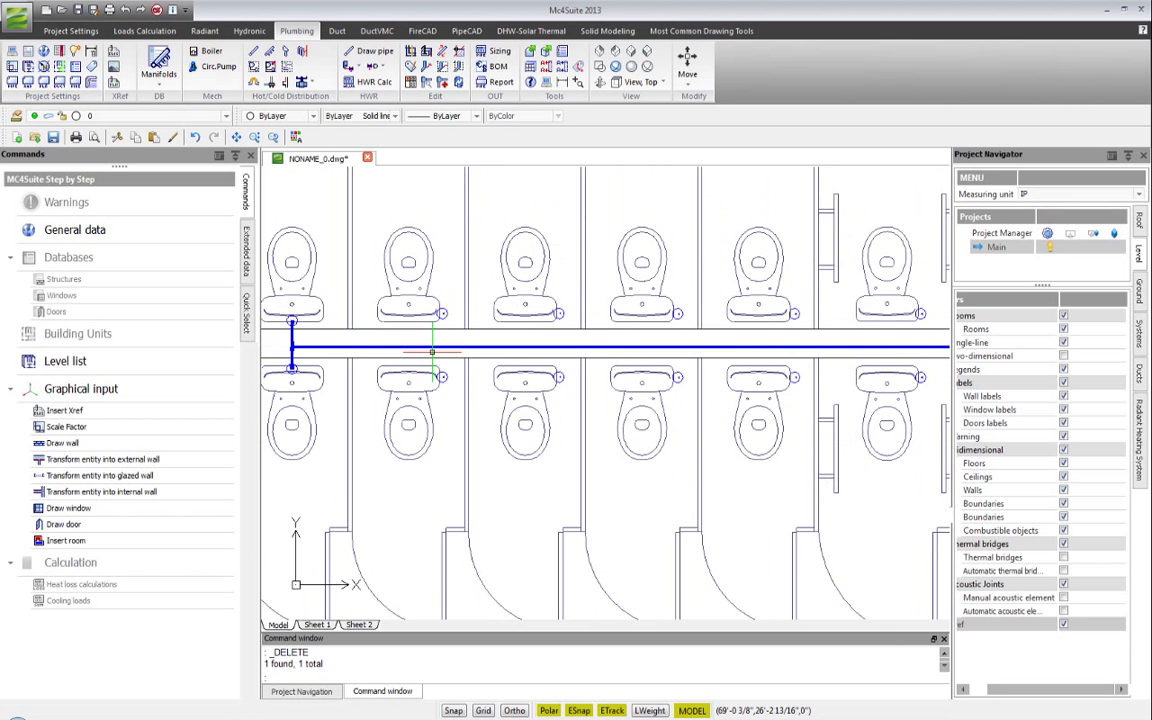
scroll(430, 352, up, 1)
click(304, 53)
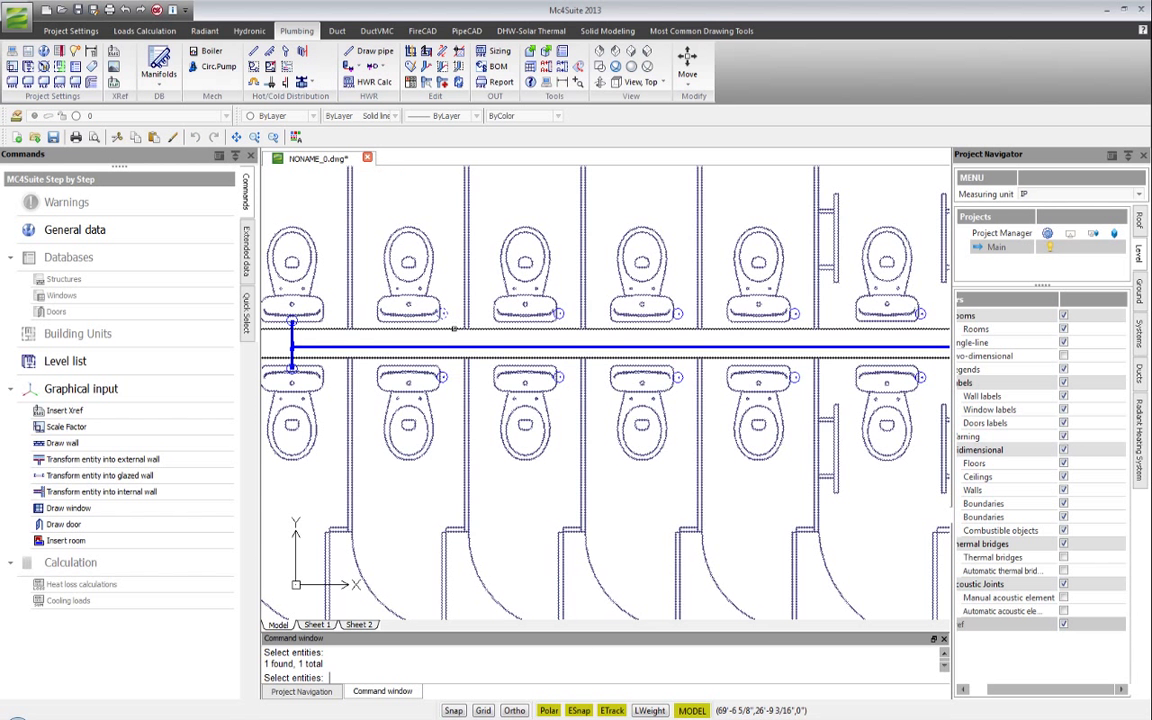
right_click(454, 329)
click(457, 346)
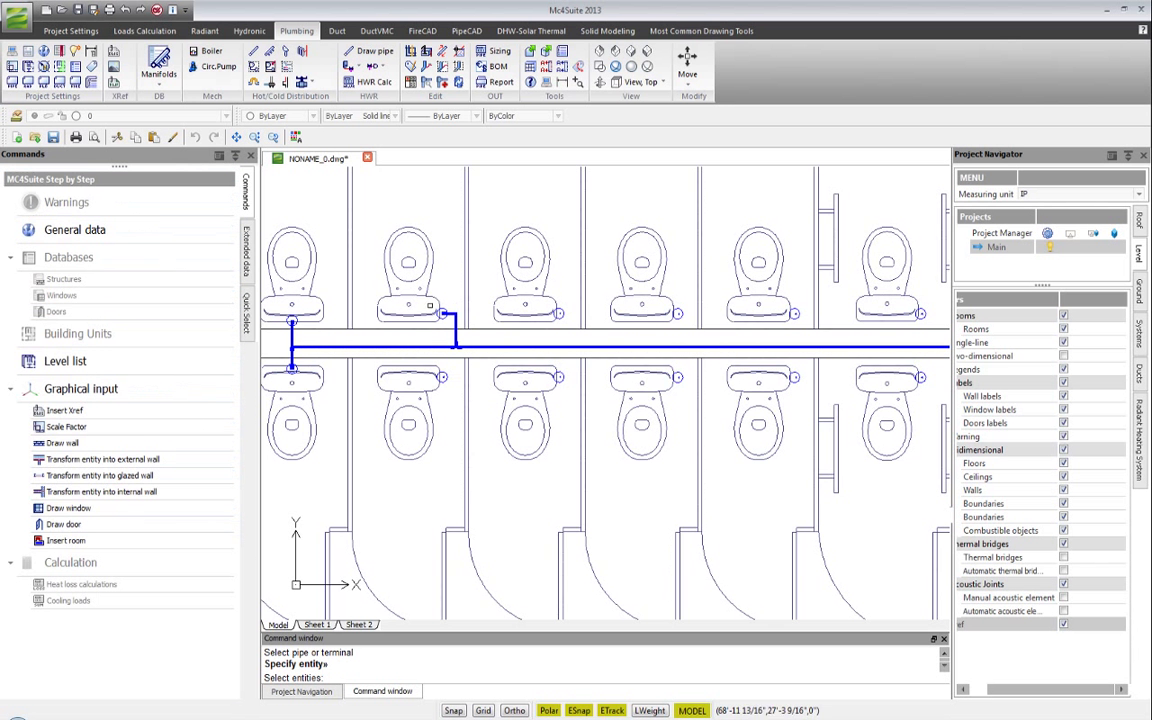
click(450, 372)
key(Return)
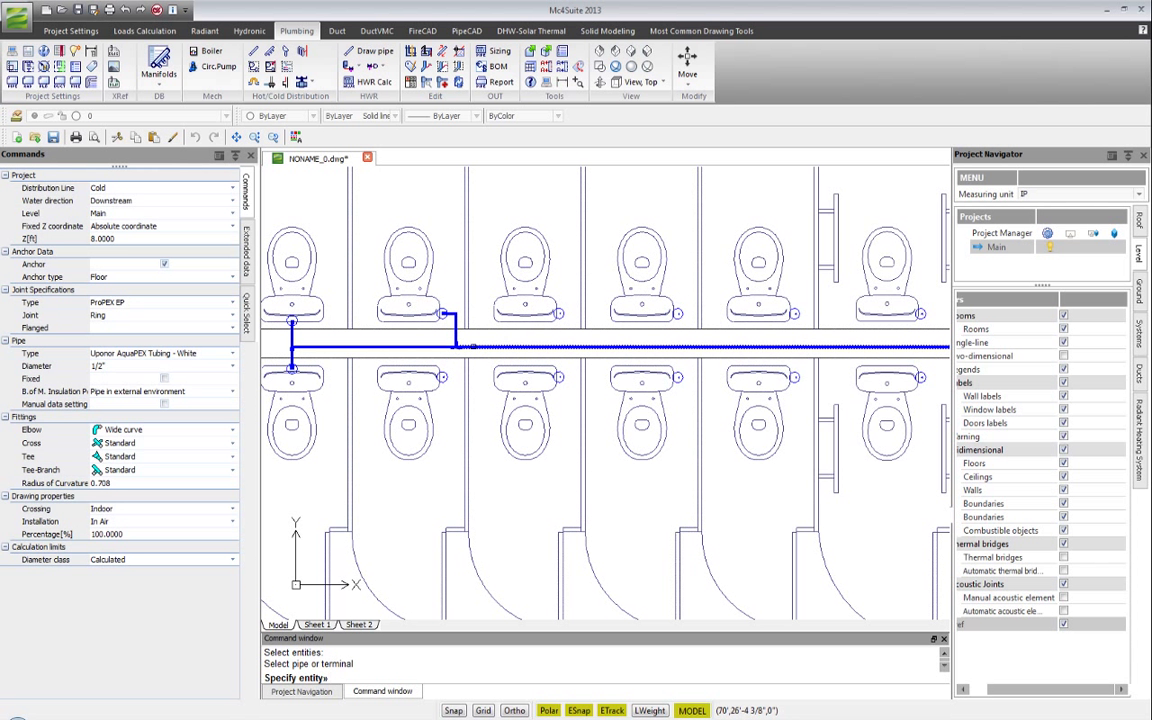
click(473, 346)
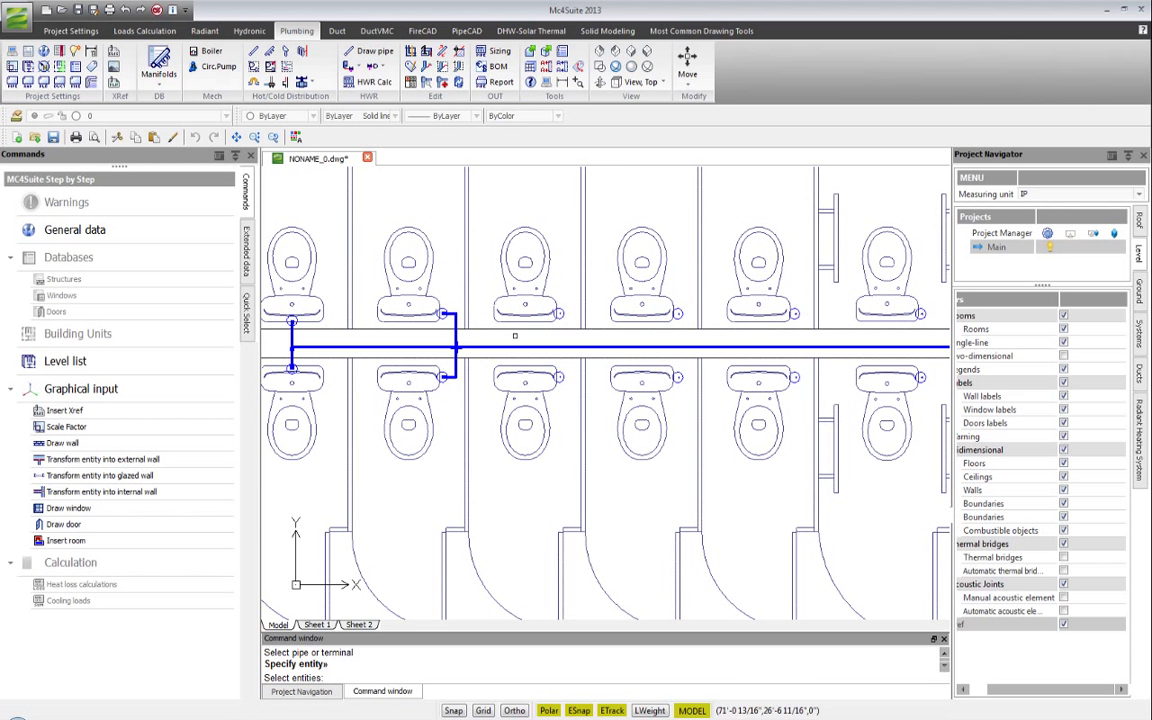
click(563, 314)
key(Return)
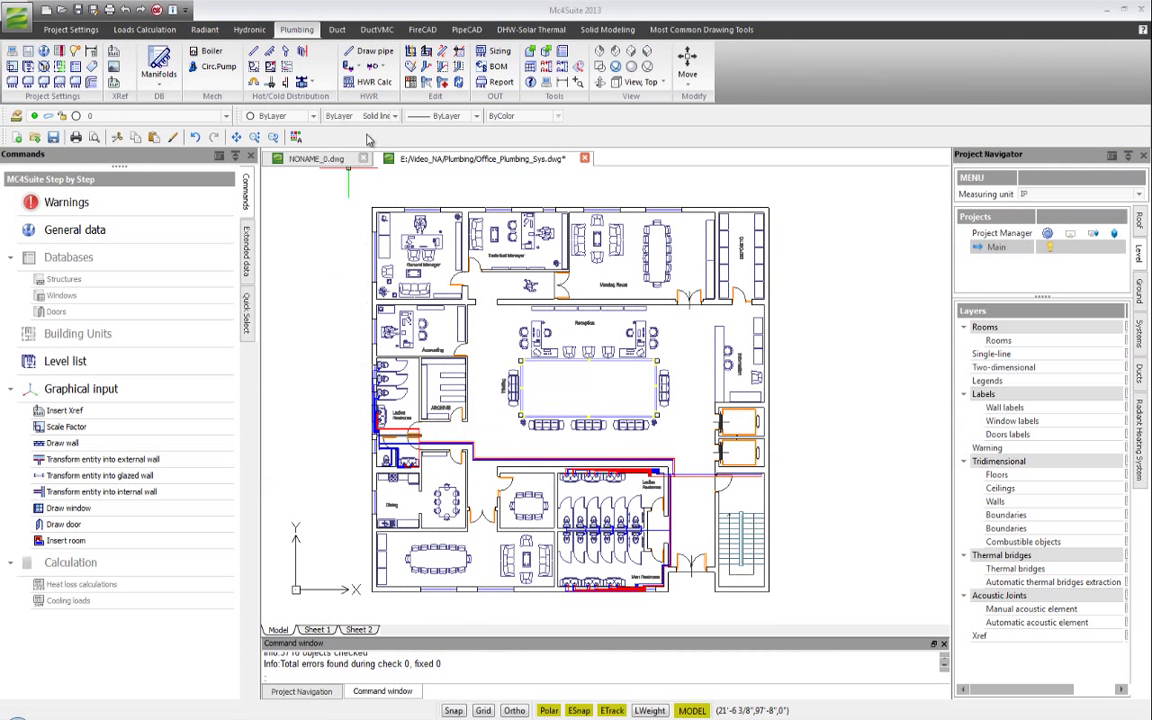
- Start Sizing from the cold main's end by the stairwell, disable rounding up FU to the upper table value, and force the fixture connection size
click(490, 54)
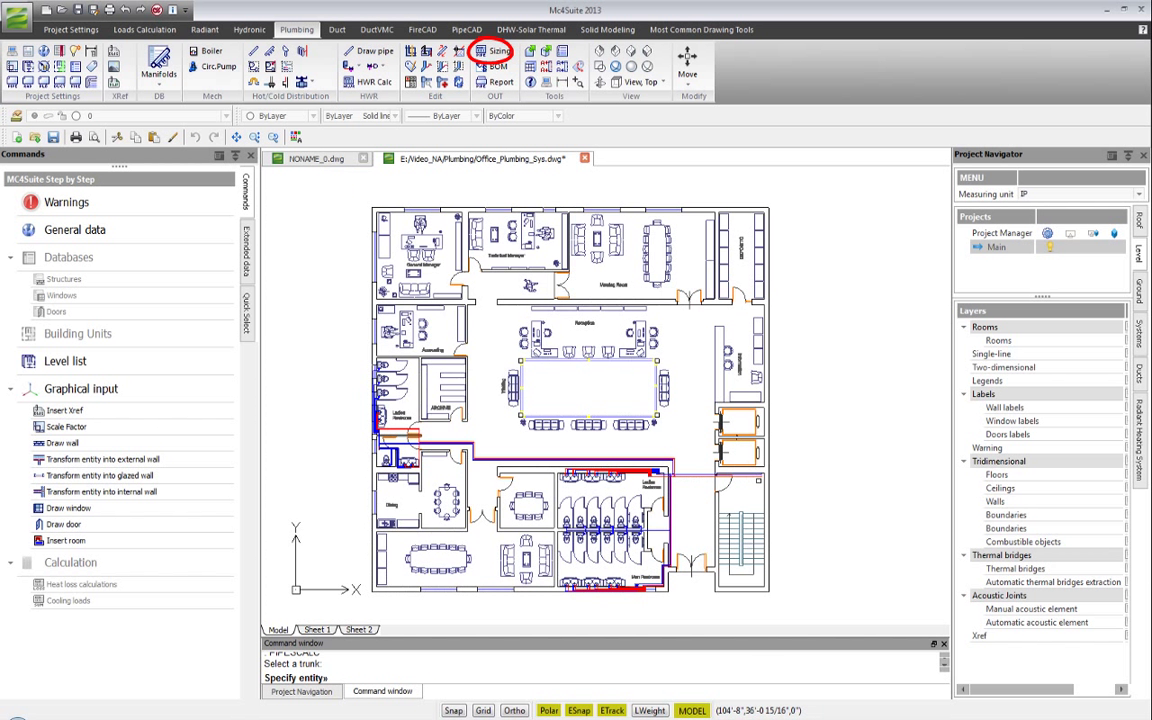
scroll(757, 480, up, 5)
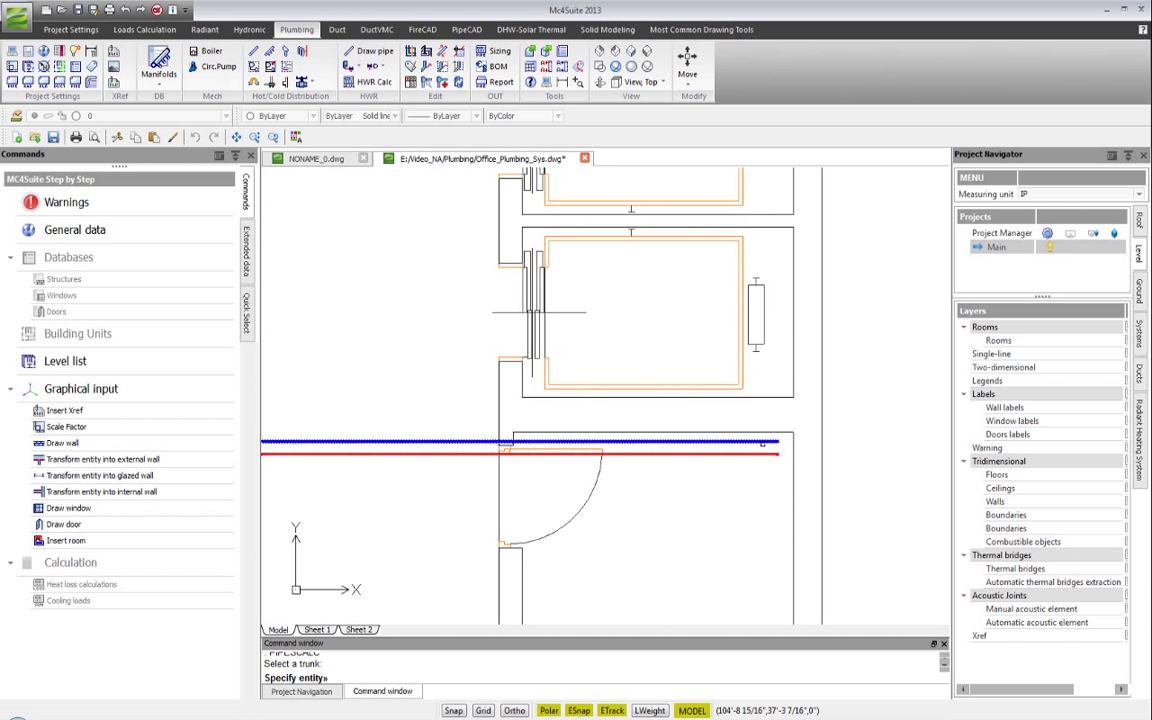
click(762, 441)
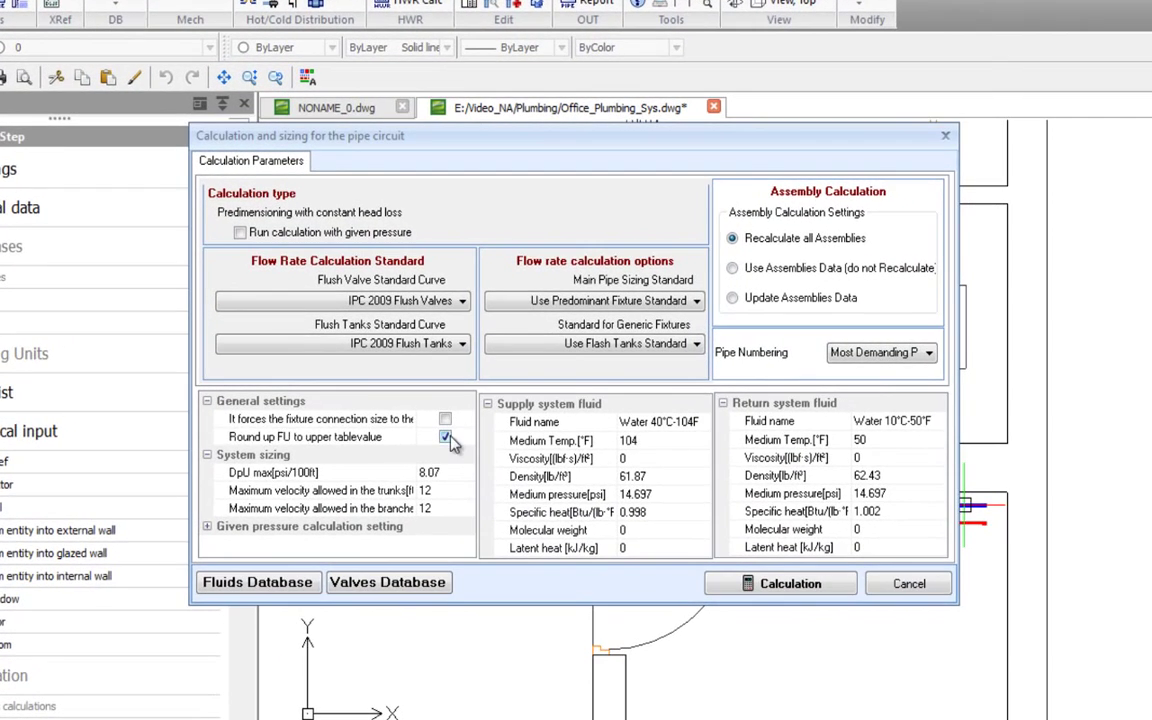
click(392, 393)
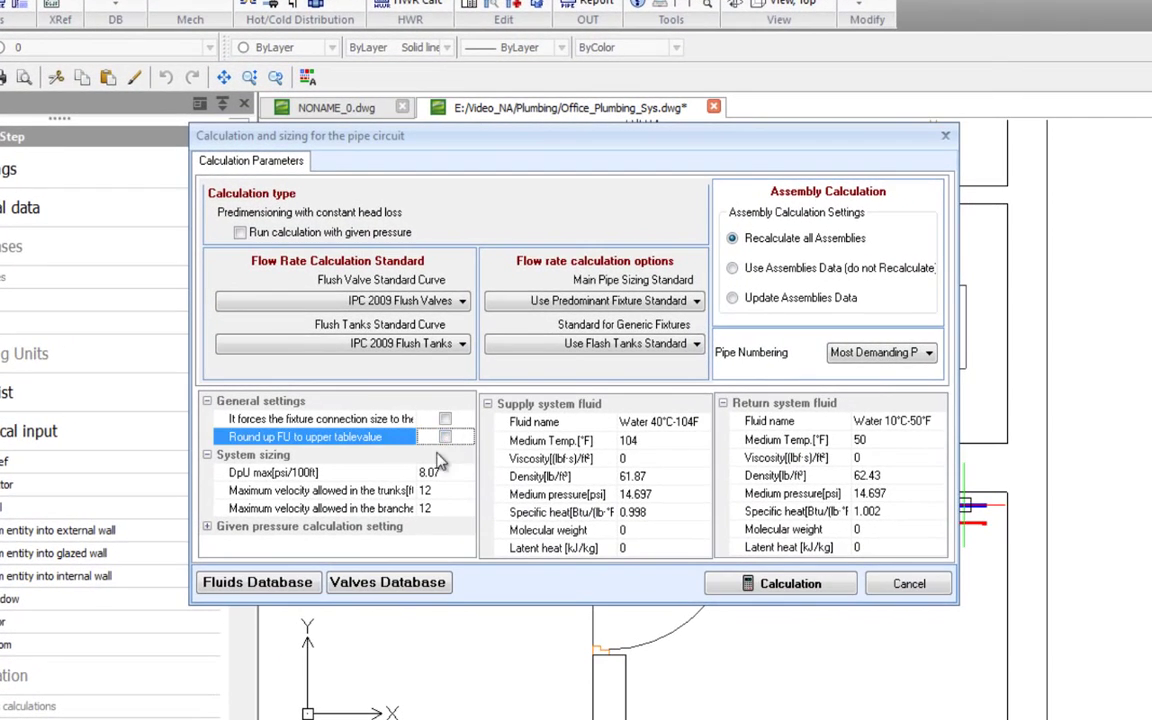
click(446, 420)
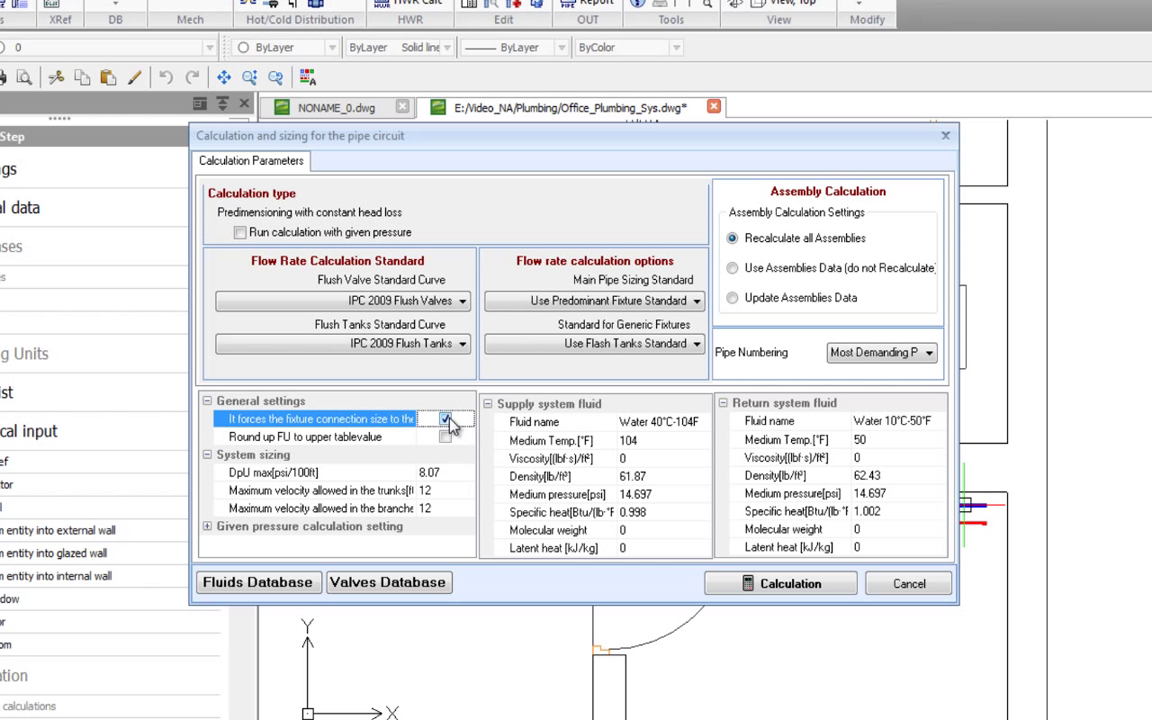
- Set the maximum velocity allowed to 10 ft/s for both trunks and branches, and widen the setting name column
click(449, 474)
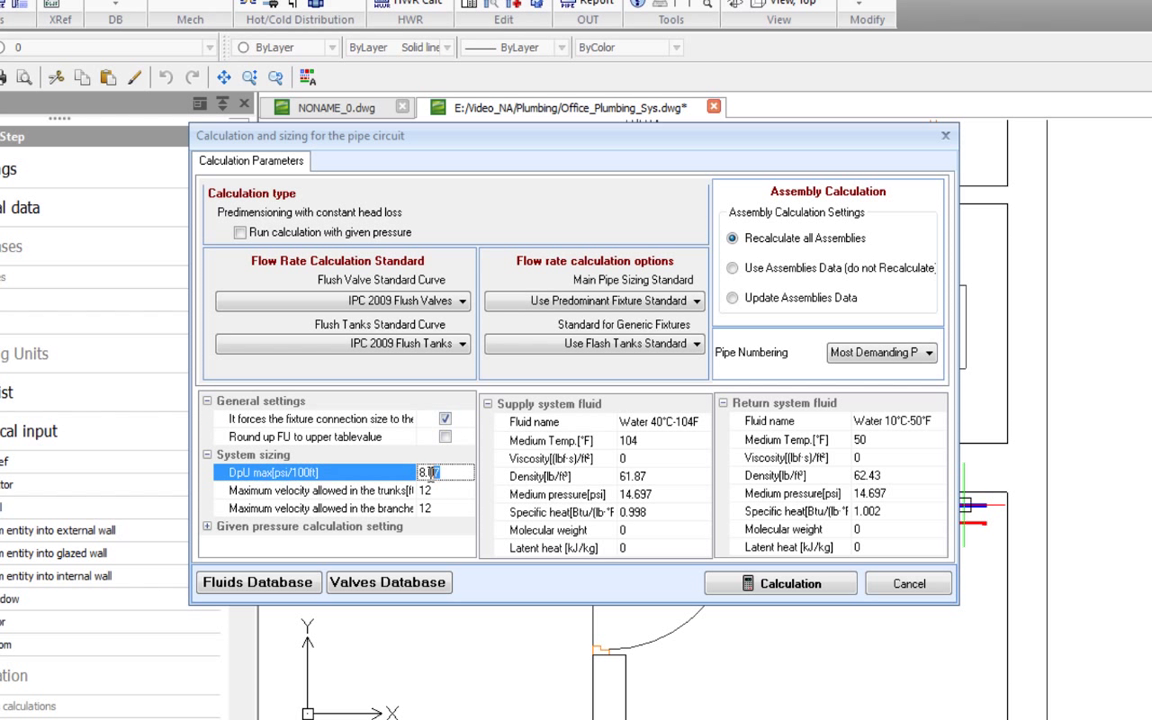
click(440, 508)
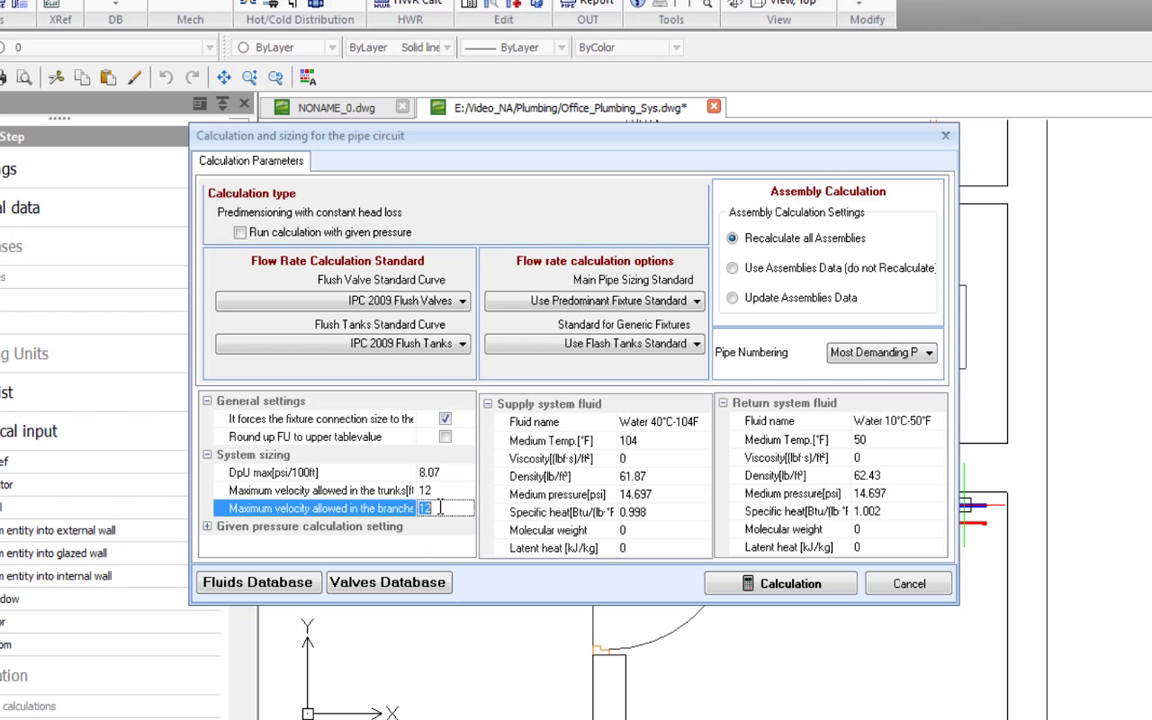
click(449, 490)
text(10)
click(445, 506)
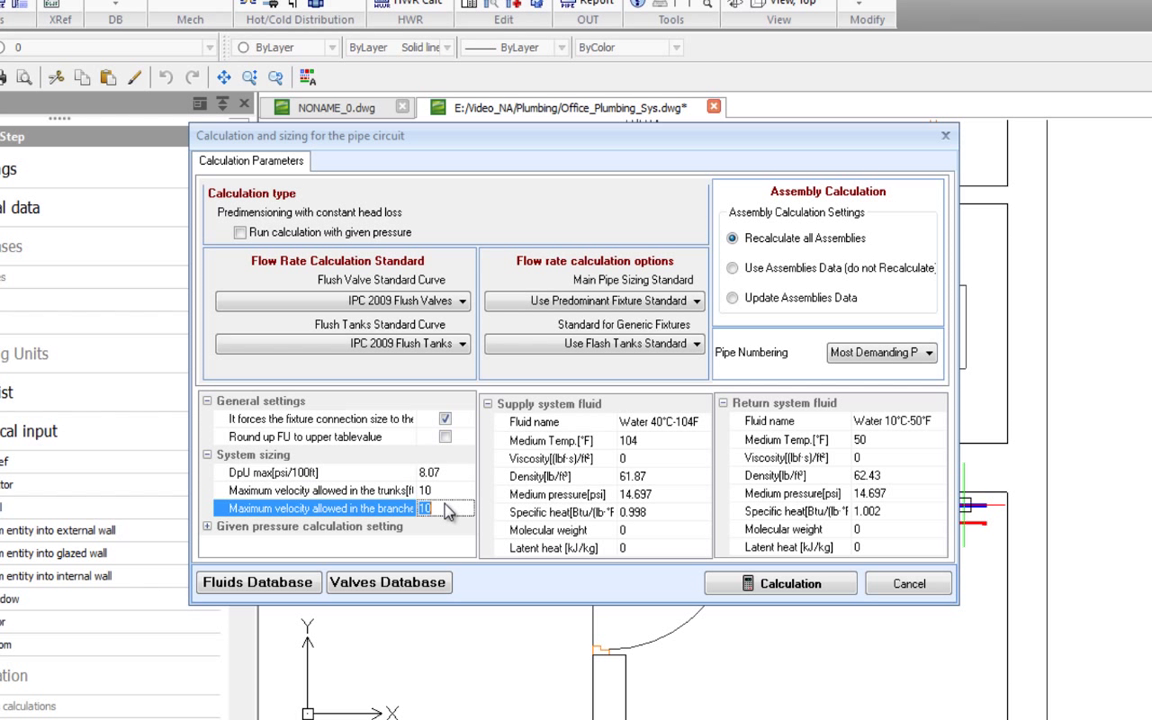
click(416, 437)
drag(415, 437, 437, 442)
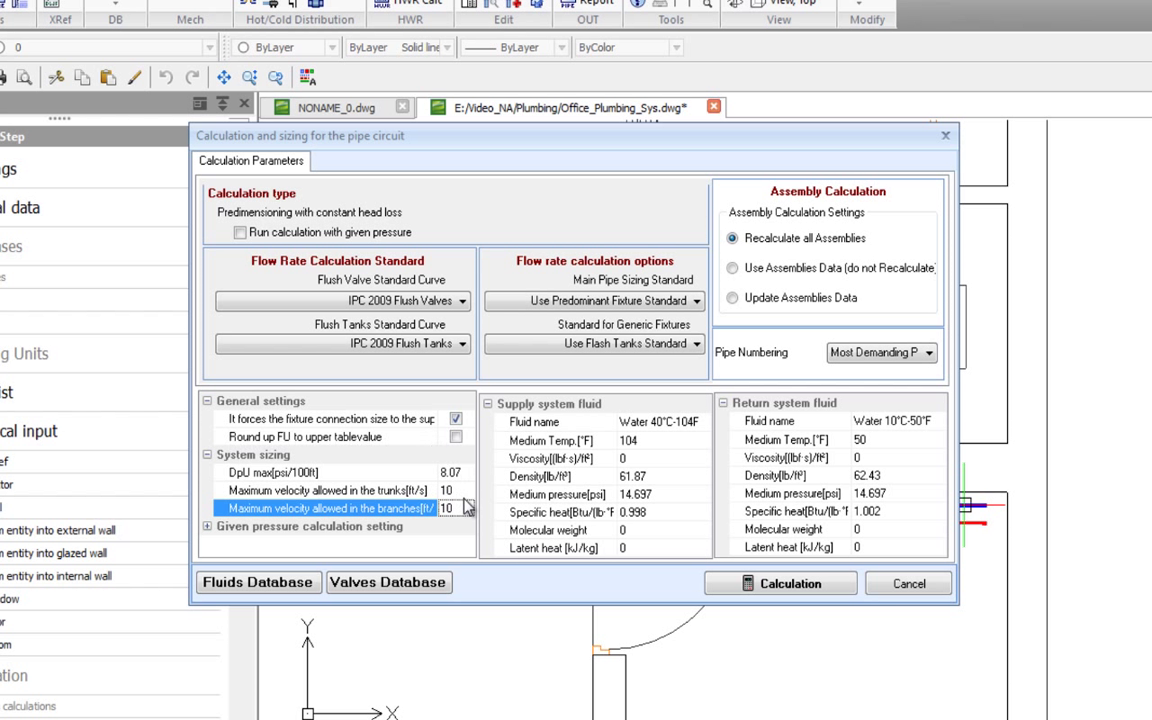
- Set the maximum DpU to 20 psi/100ft and run the sizing calculation through to closing its results
click(457, 472)
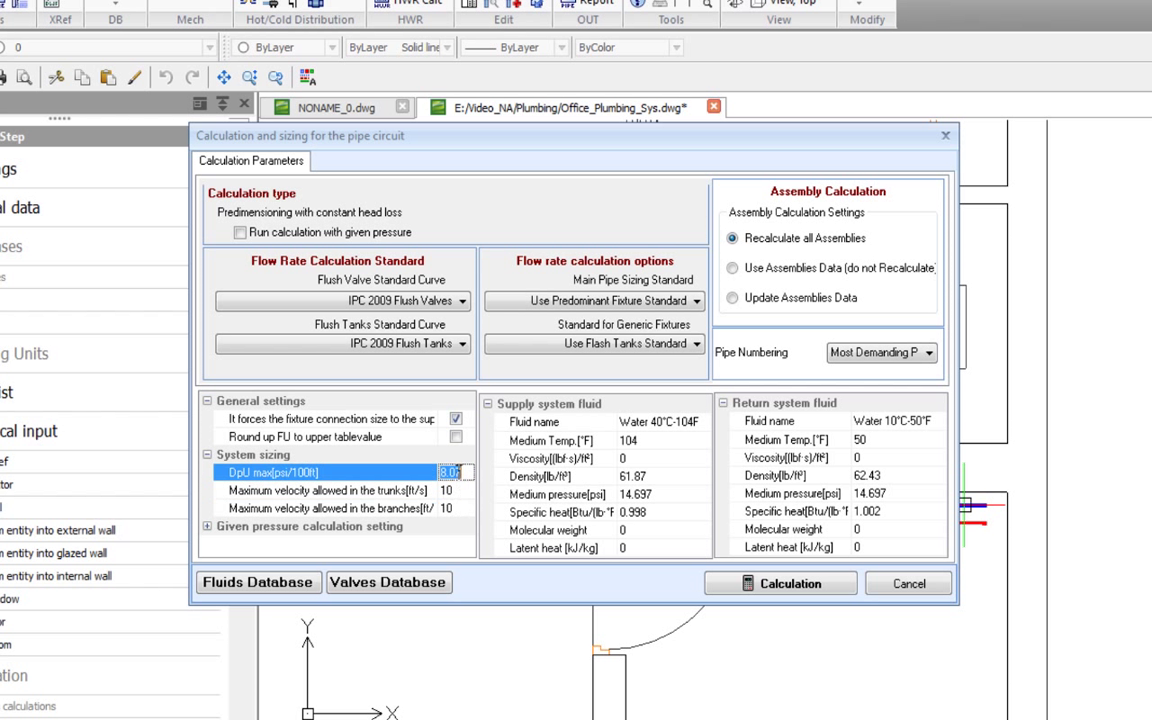
click(453, 490)
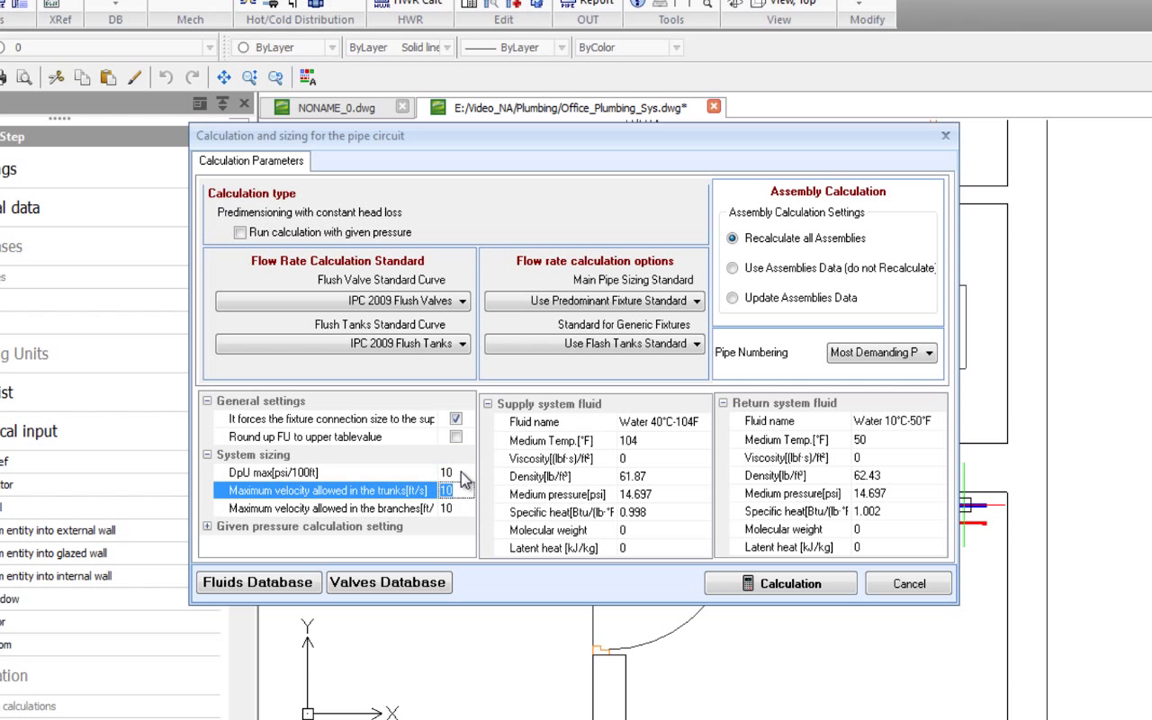
click(463, 472)
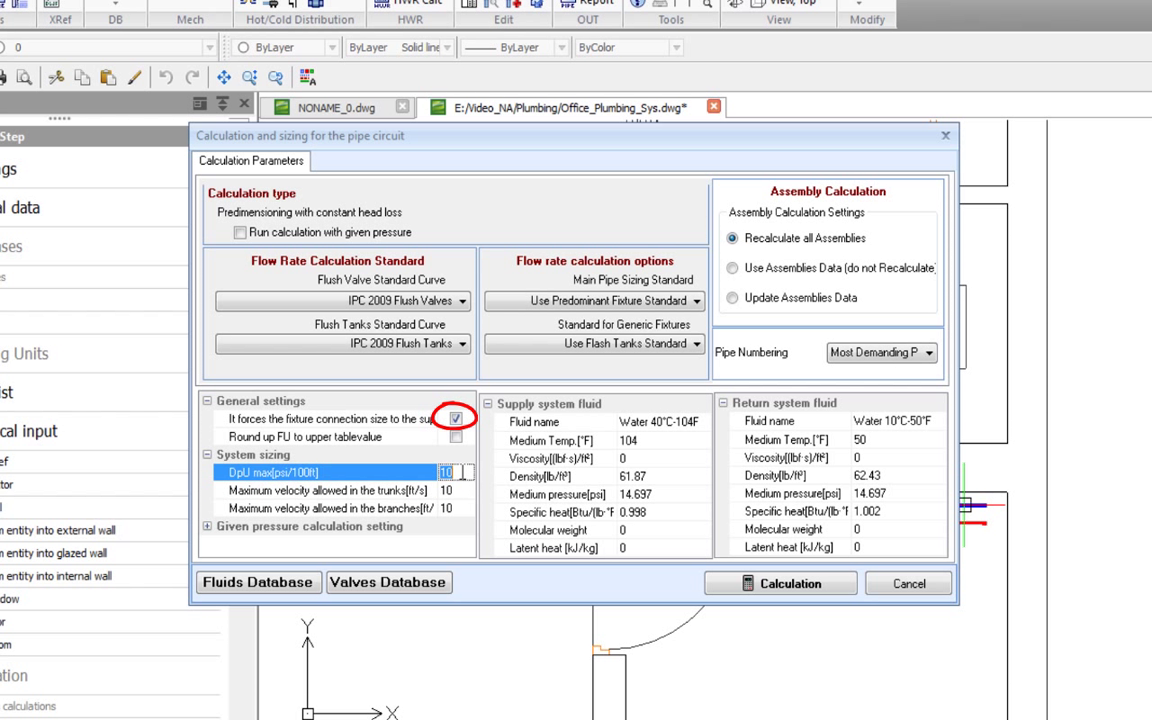
click(407, 491)
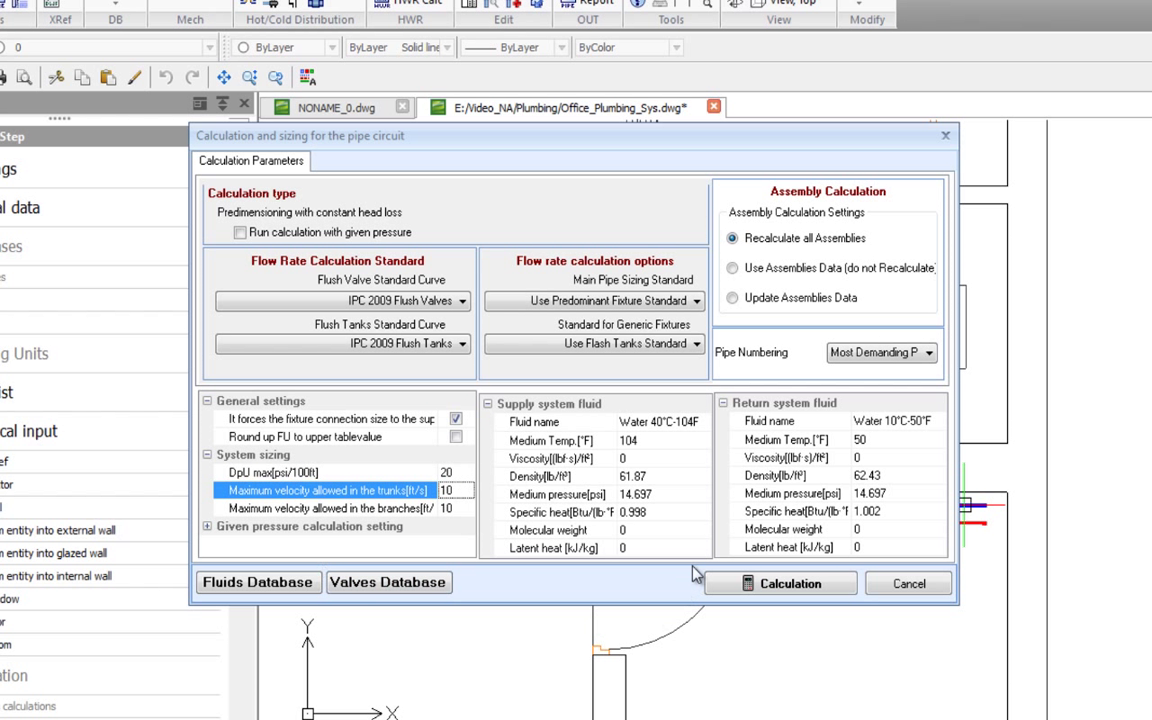
click(783, 590)
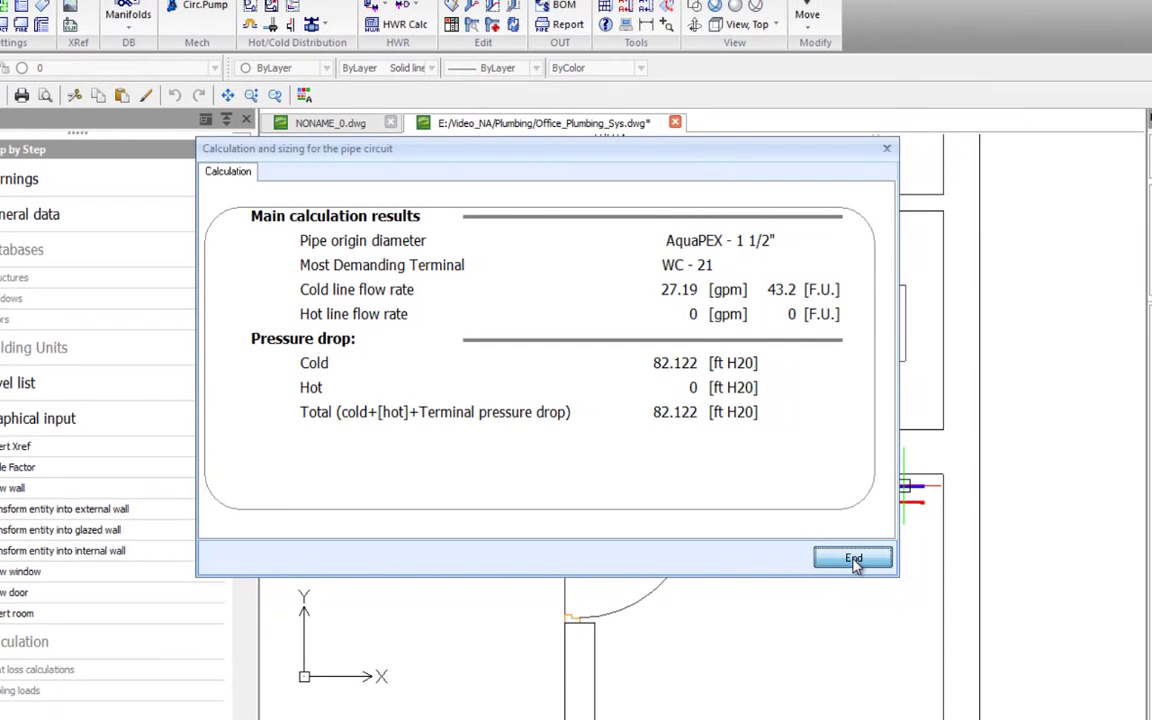
click(903, 585)
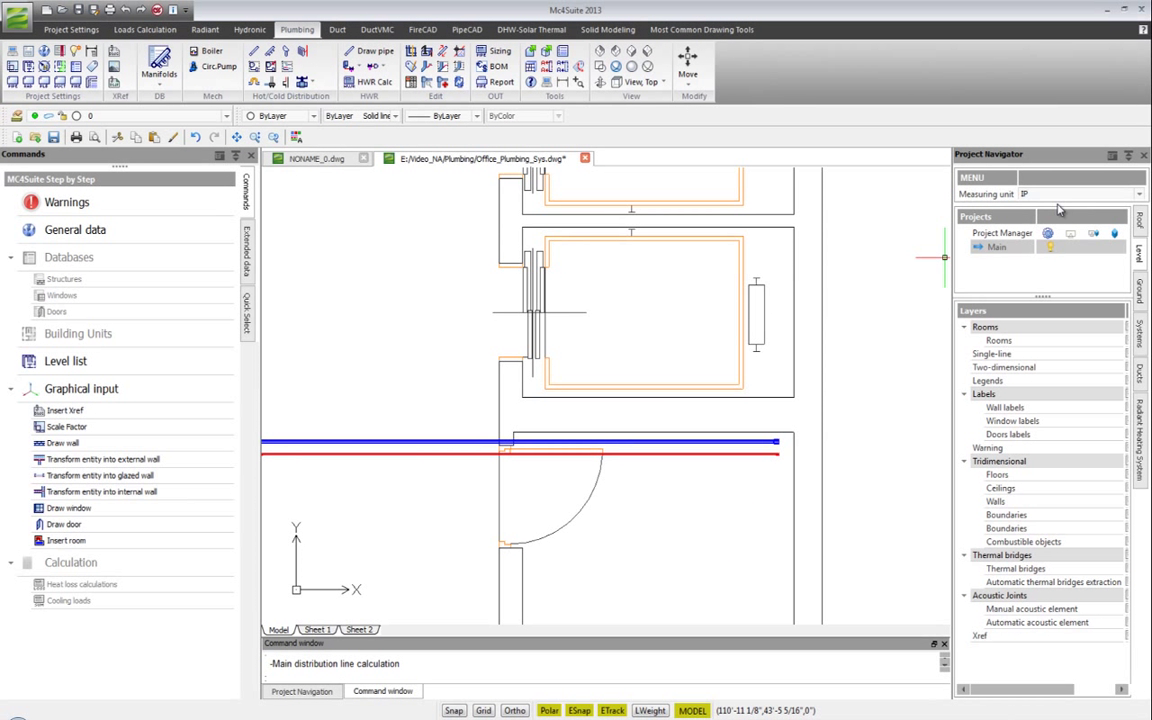
- Modify the IP display units so that Pipe Pressure Loss for plumbing pipes uses psi with an accuracy of 0.01, and apply the change
click(1062, 194)
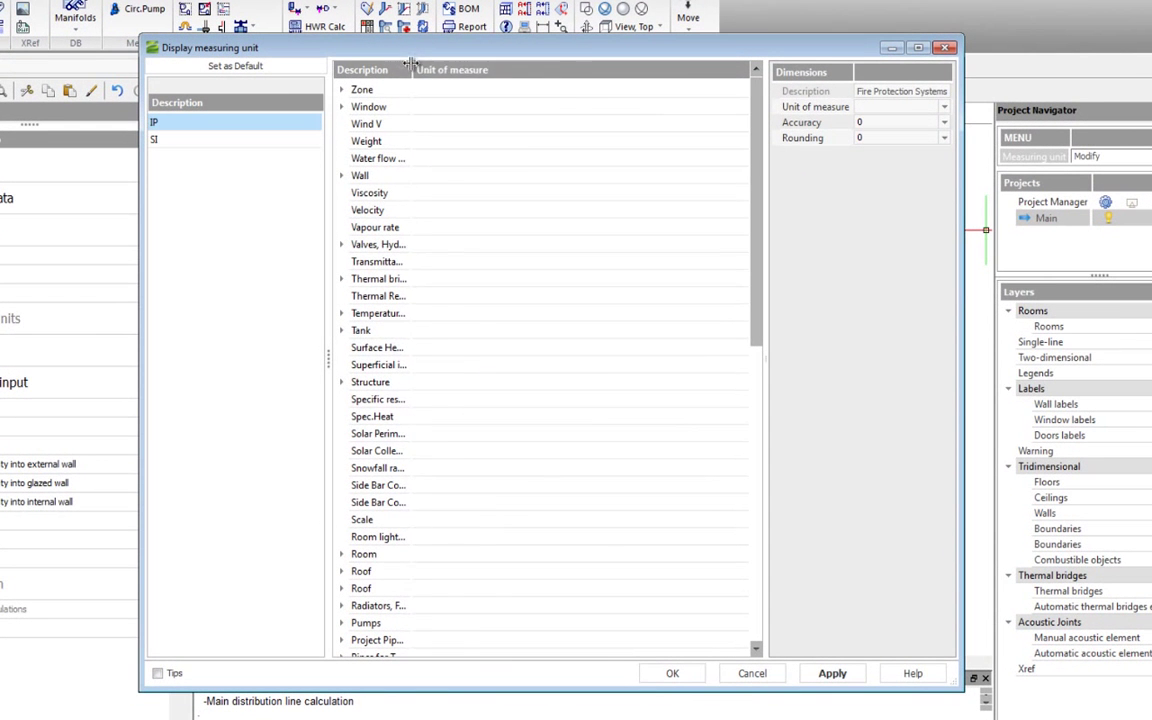
drag(430, 92, 612, 92)
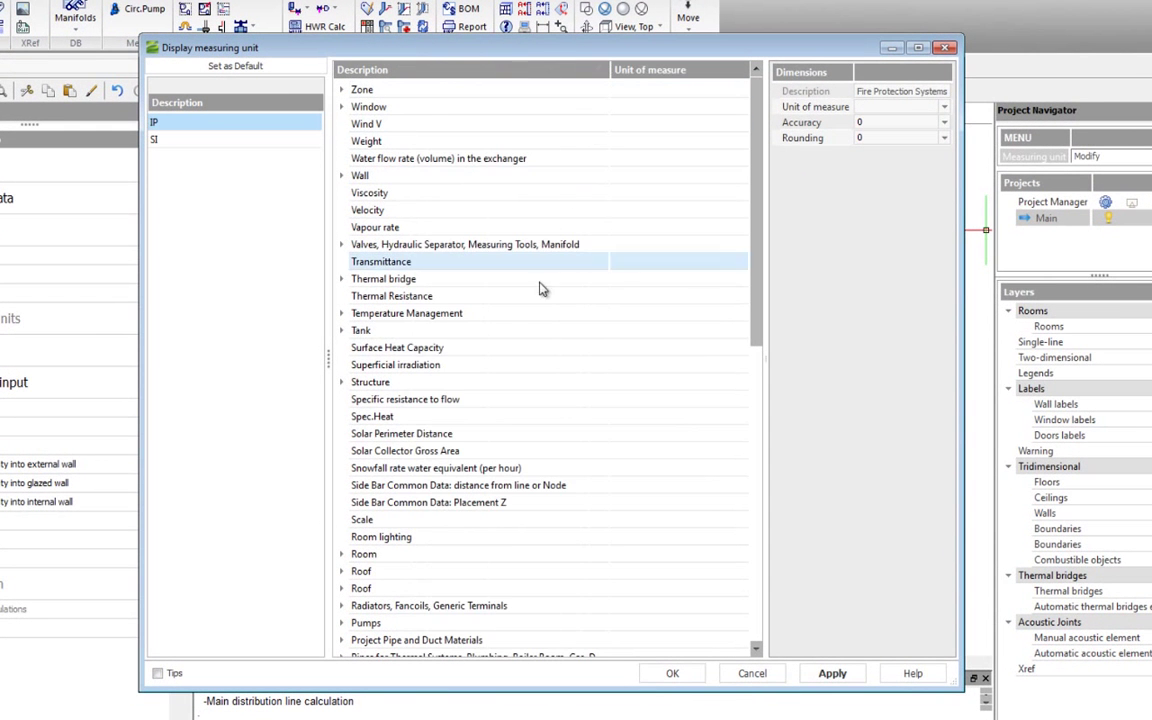
scroll(362, 440, down, 3)
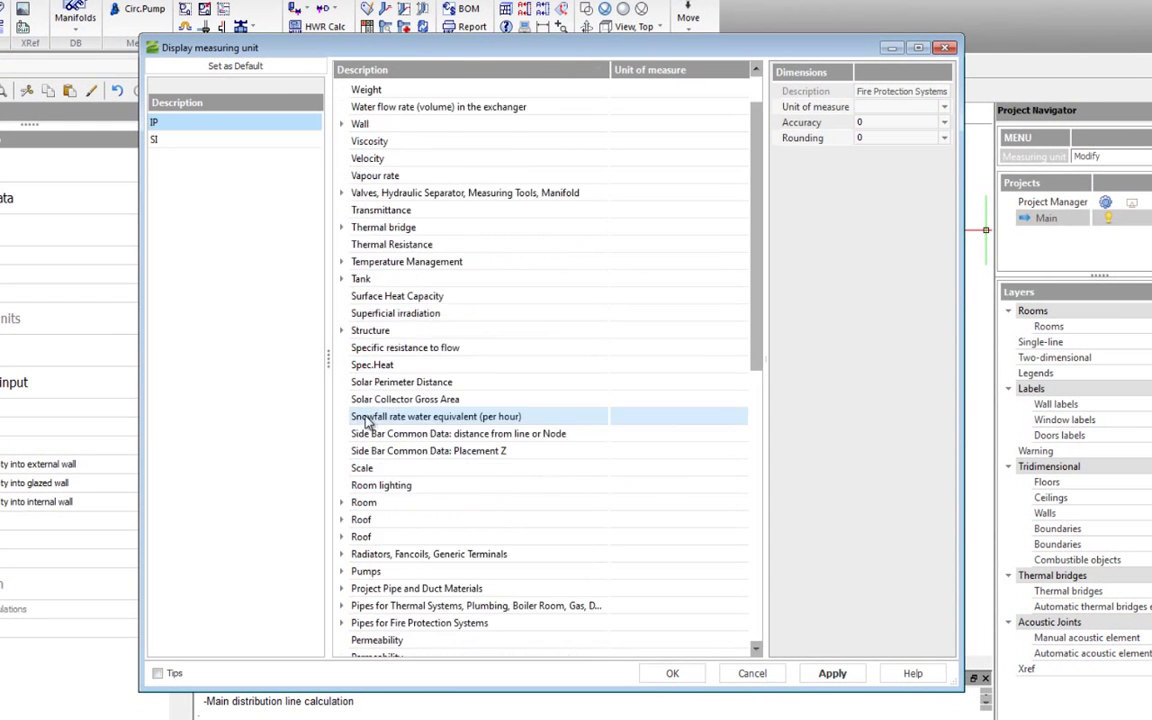
scroll(366, 421, down, 3)
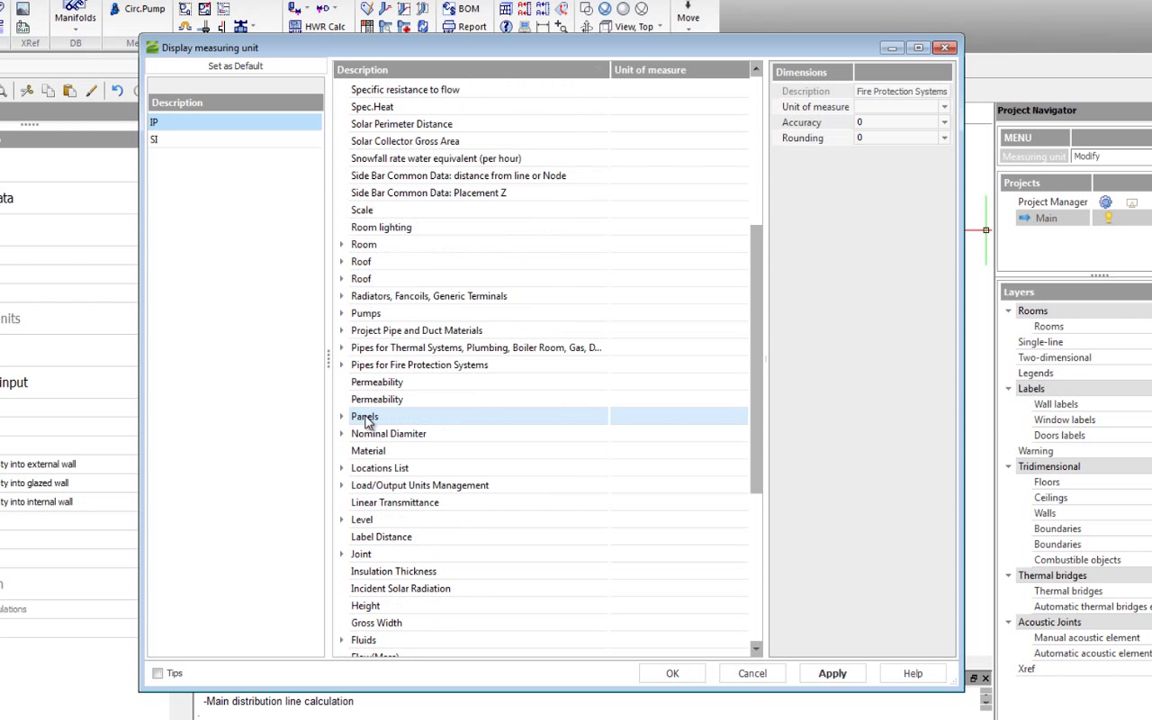
click(341, 350)
click(422, 417)
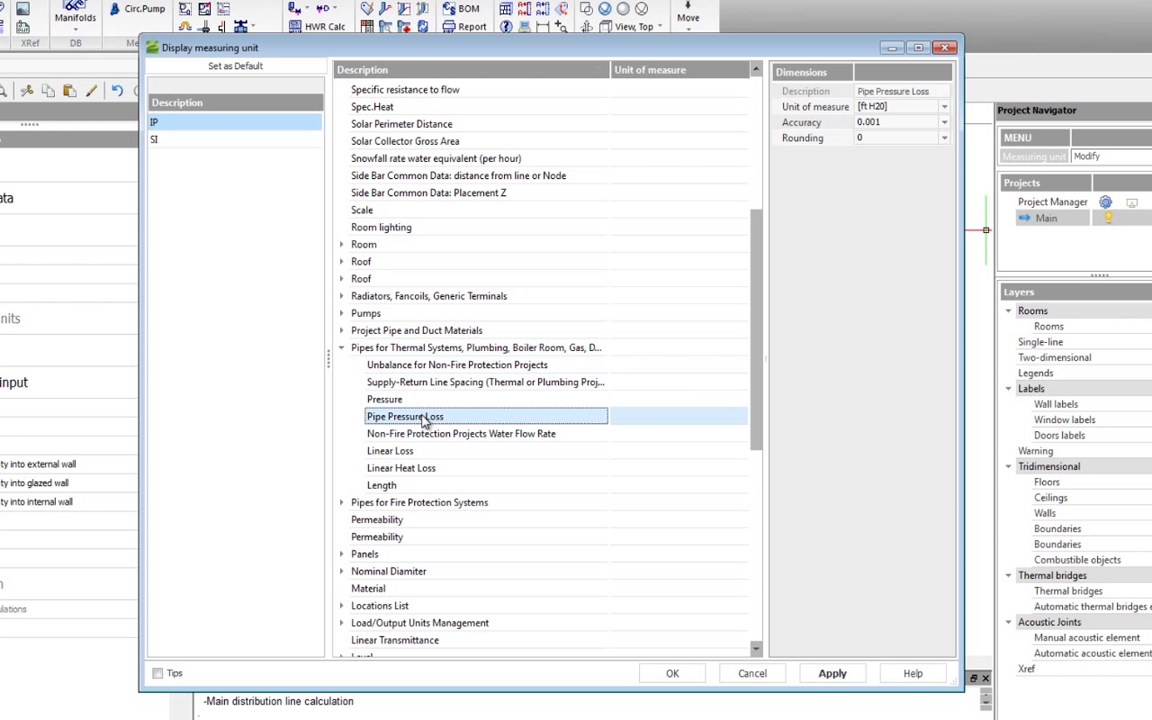
click(900, 106)
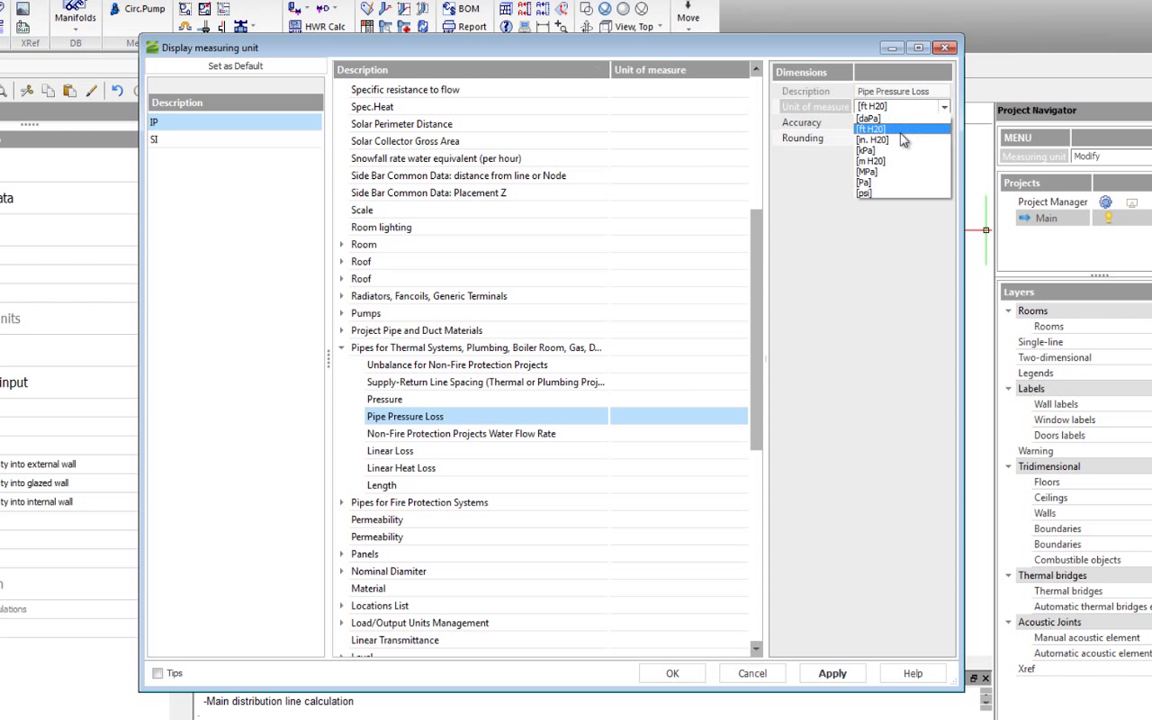
click(889, 193)
click(893, 123)
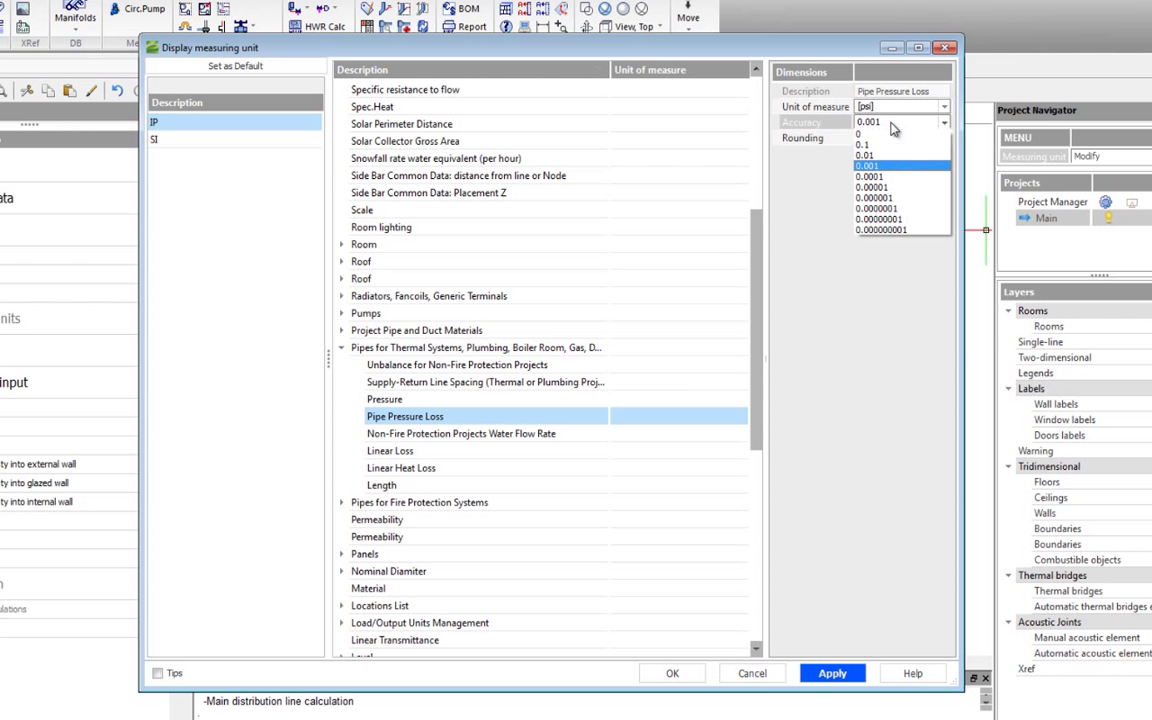
click(865, 155)
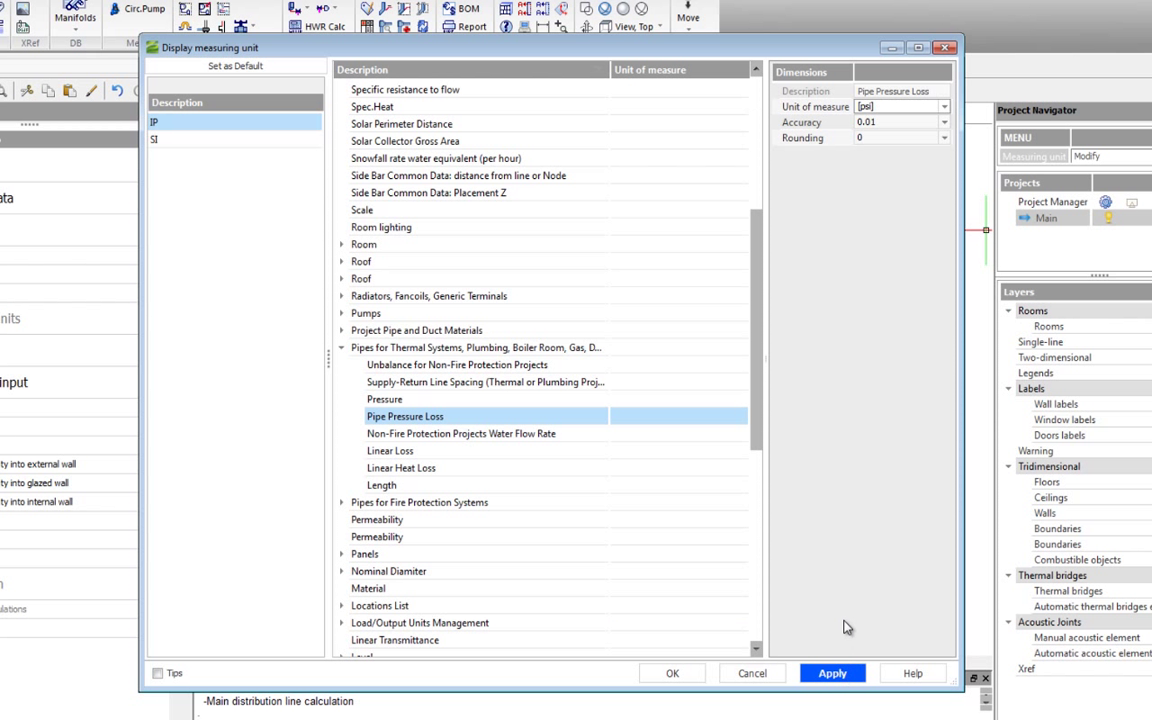
click(833, 674)
click(676, 675)
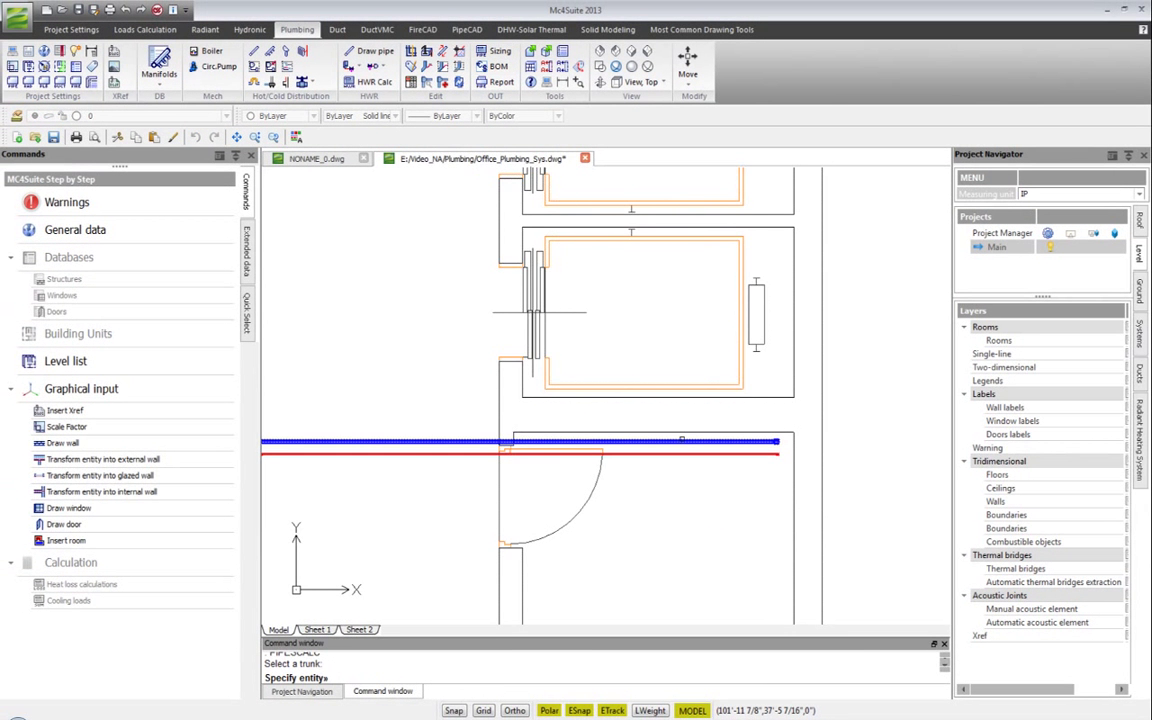
- Rerun the sizing calculation on the cold main with the existing parameters and close its results
click(594, 441)
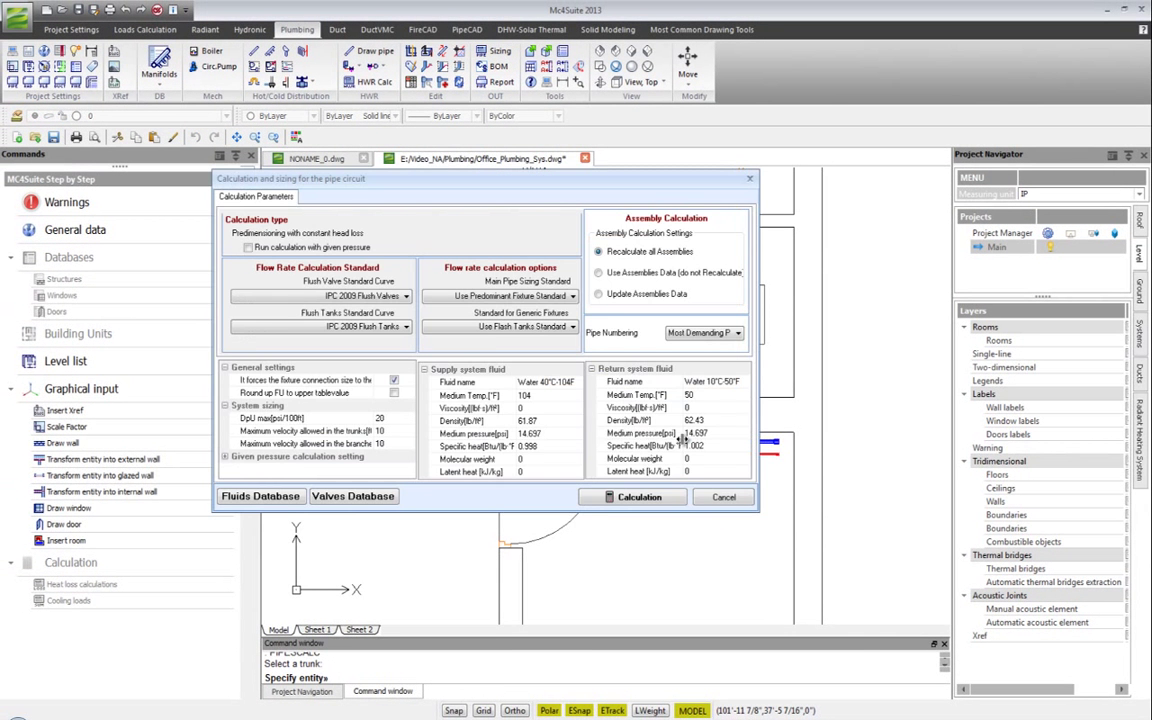
click(611, 498)
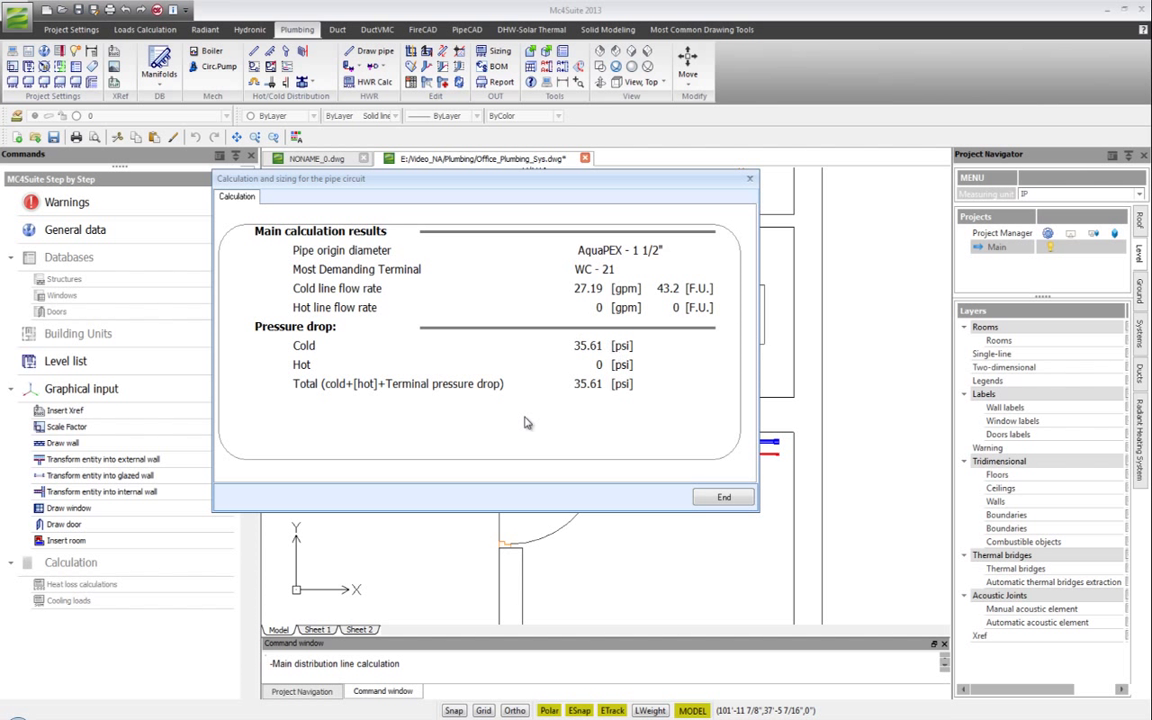
click(725, 499)
- Run the sizing calculation on the hot main from its end by the stairwell
click(495, 67)
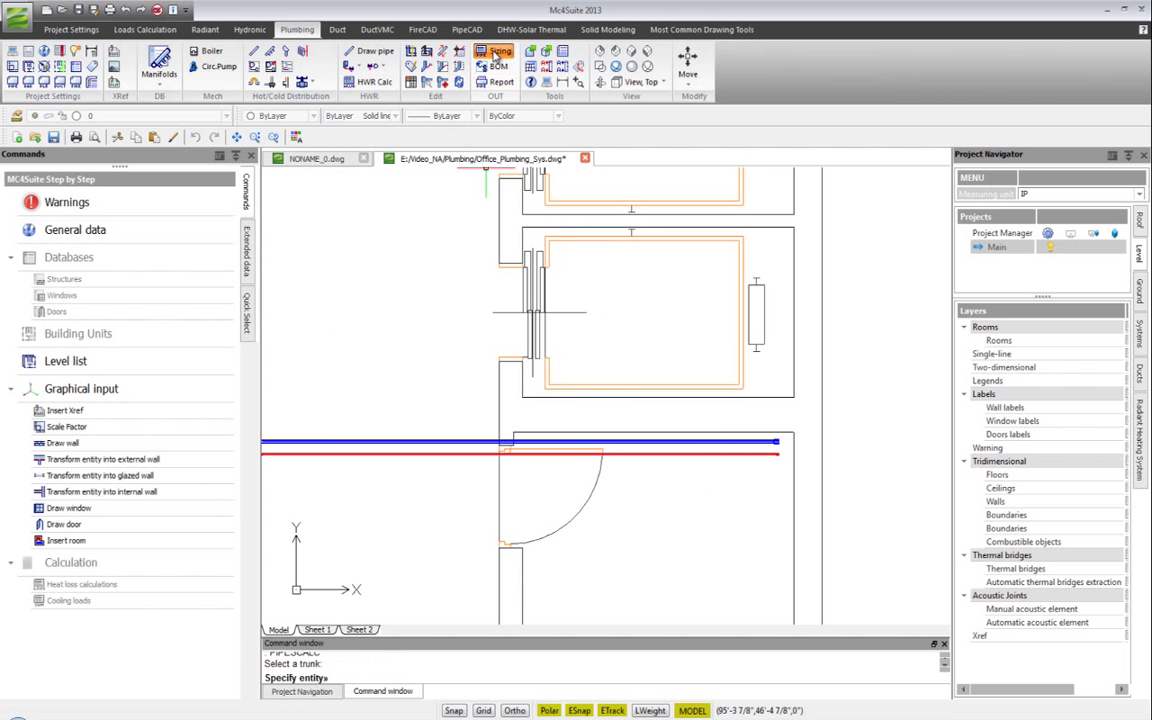
click(766, 455)
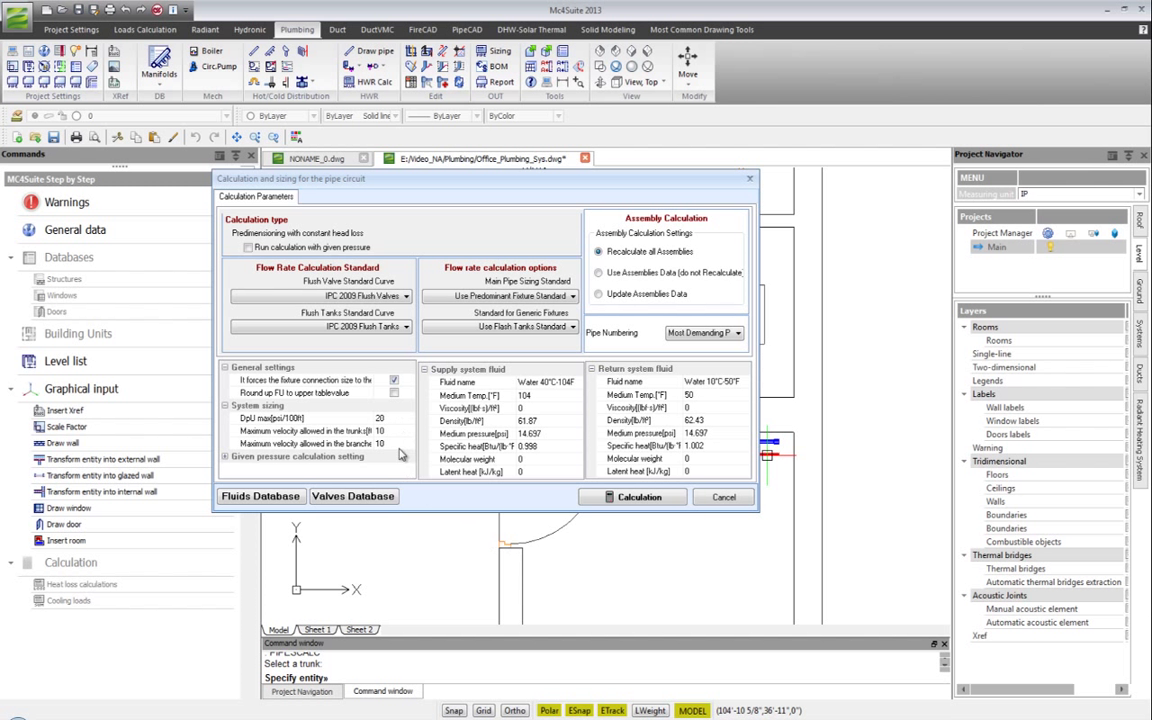
click(652, 498)
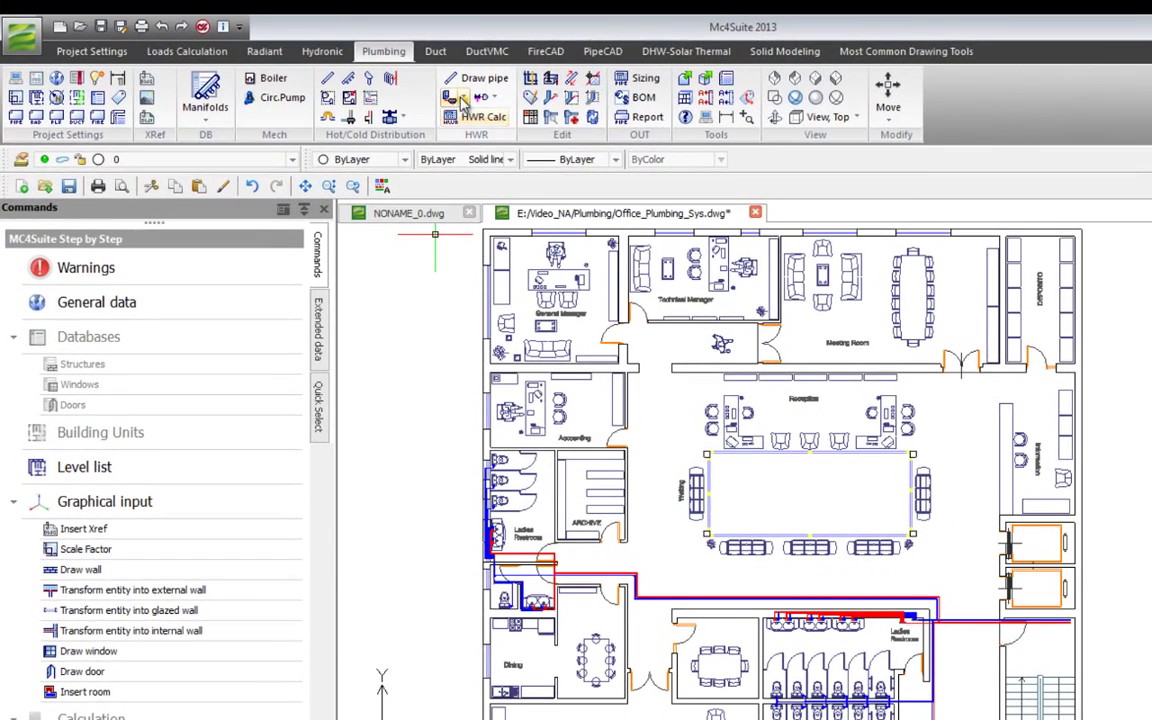
- Start an MP Recirc Connection (boiler side) on the hot line using the EP Flow-through Multi-port Tee 1" x 1" with 1 exit
click(359, 67)
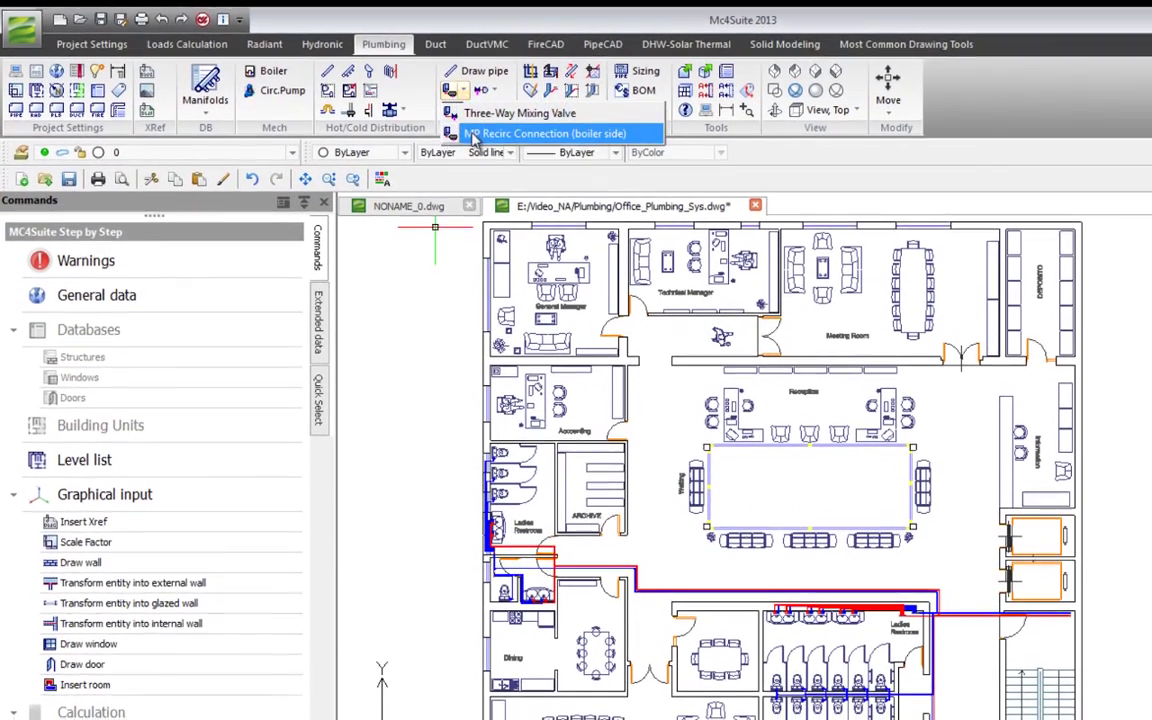
click(530, 140)
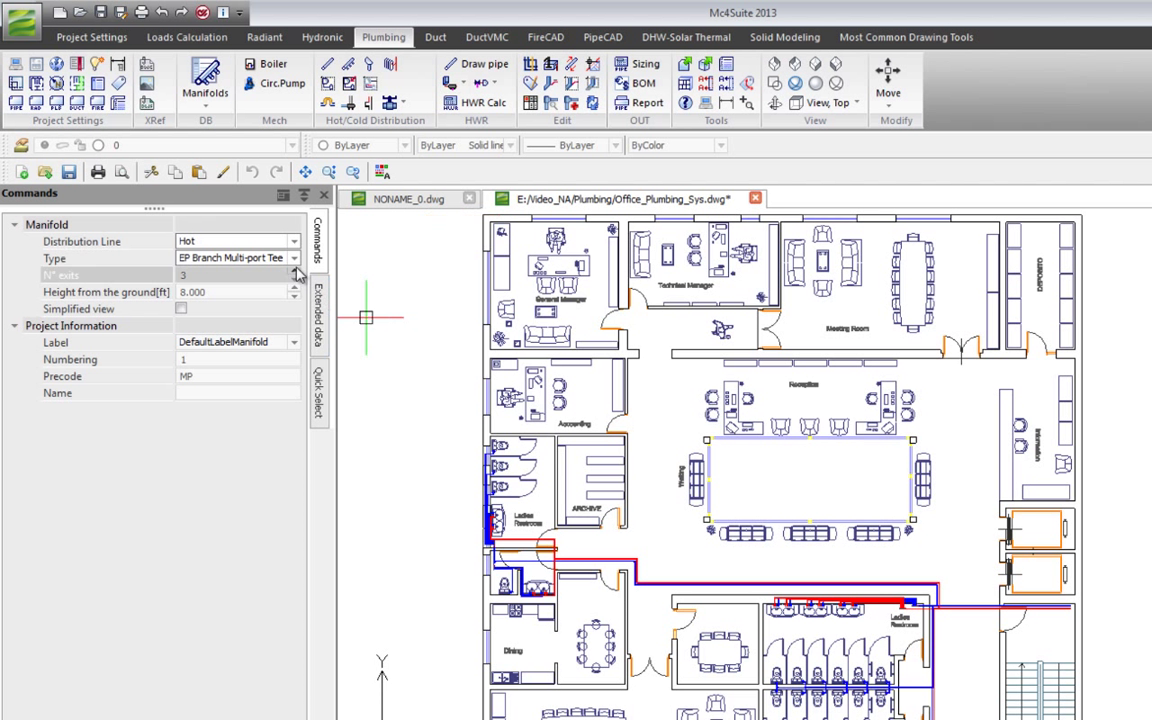
click(294, 258)
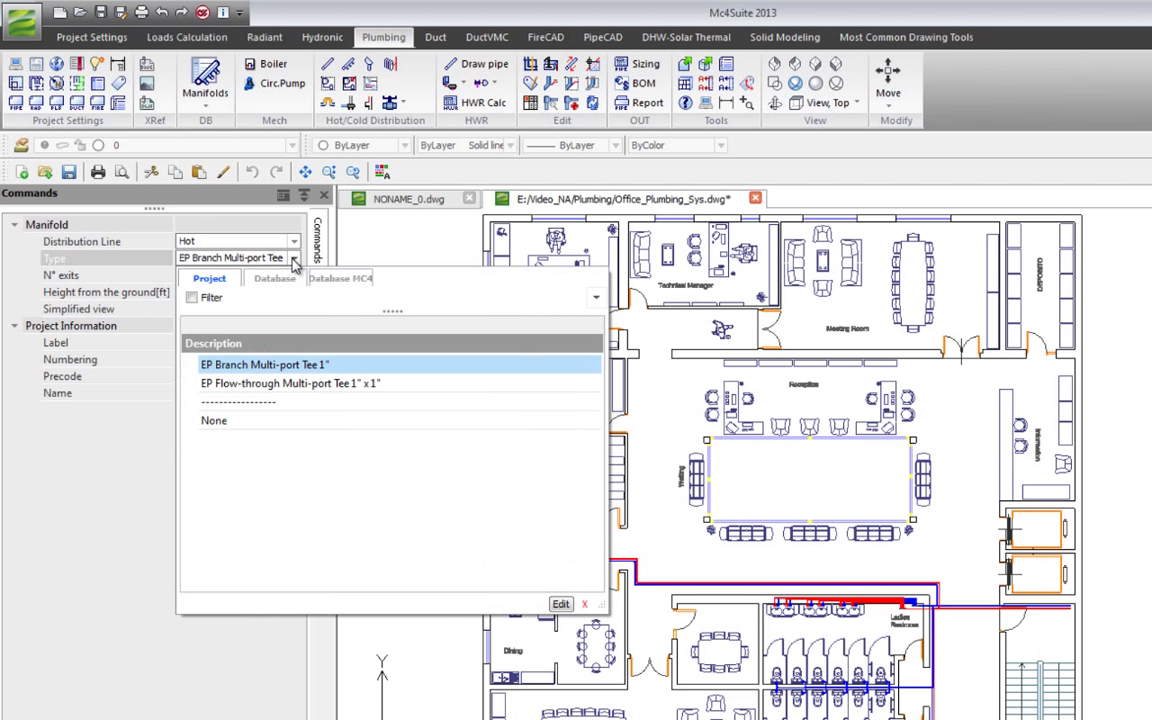
click(240, 386)
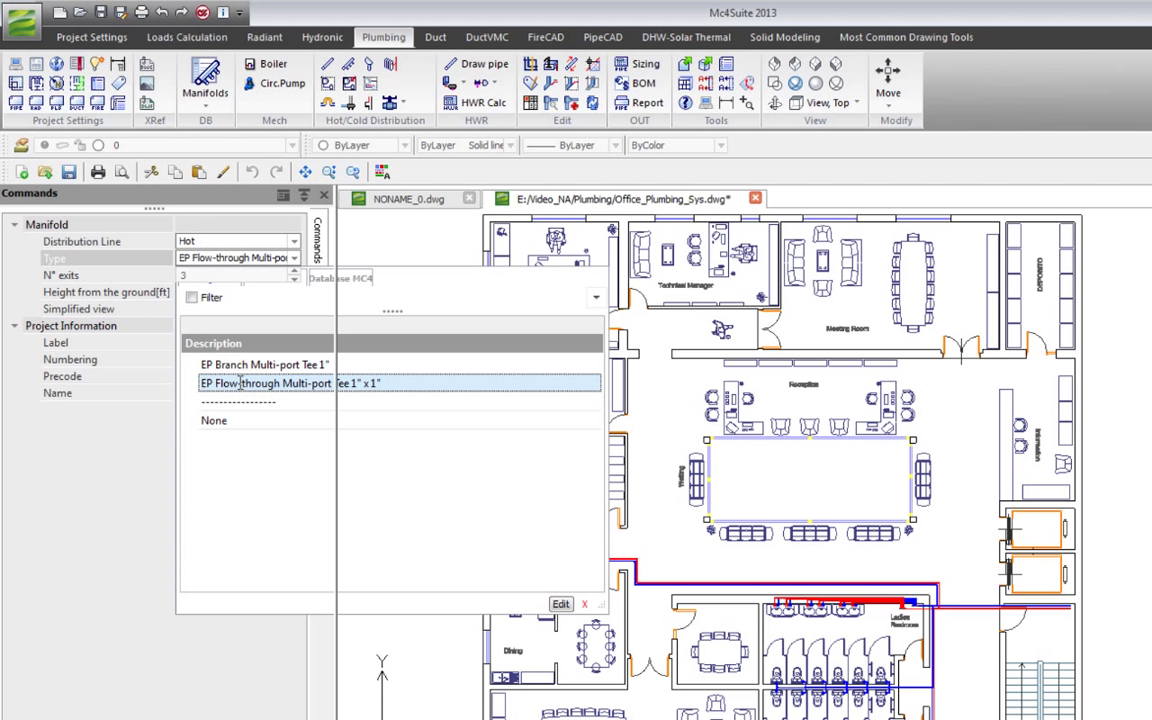
click(240, 388)
click(186, 275)
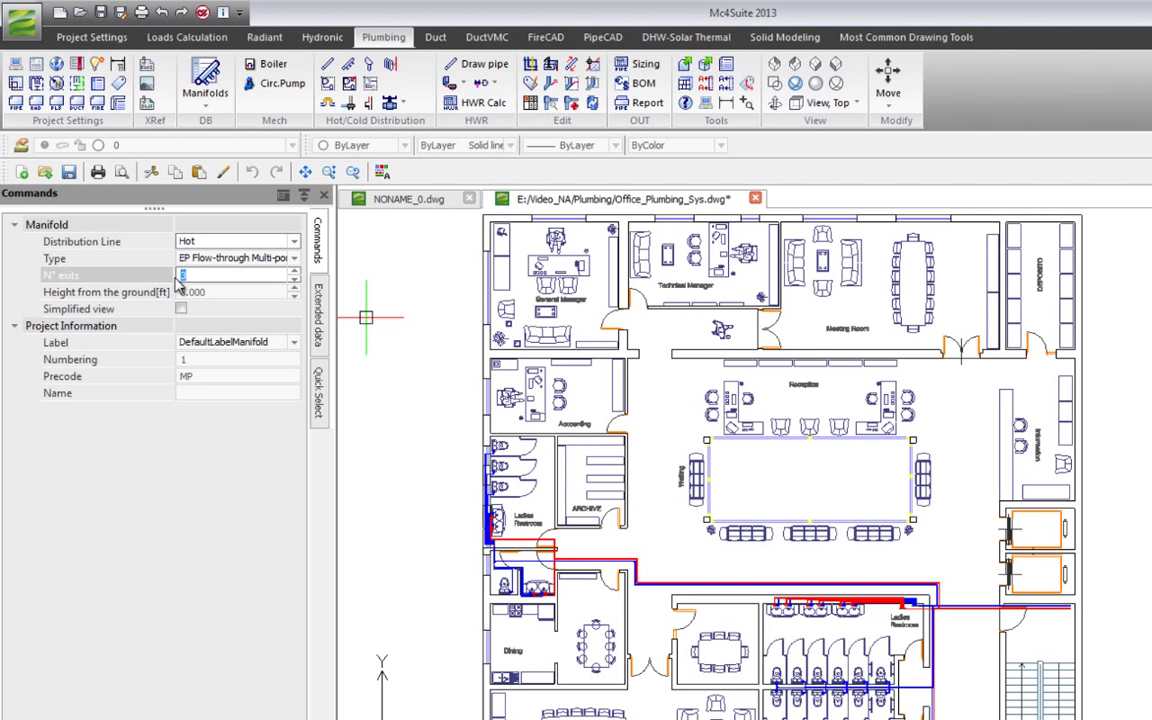
click(212, 359)
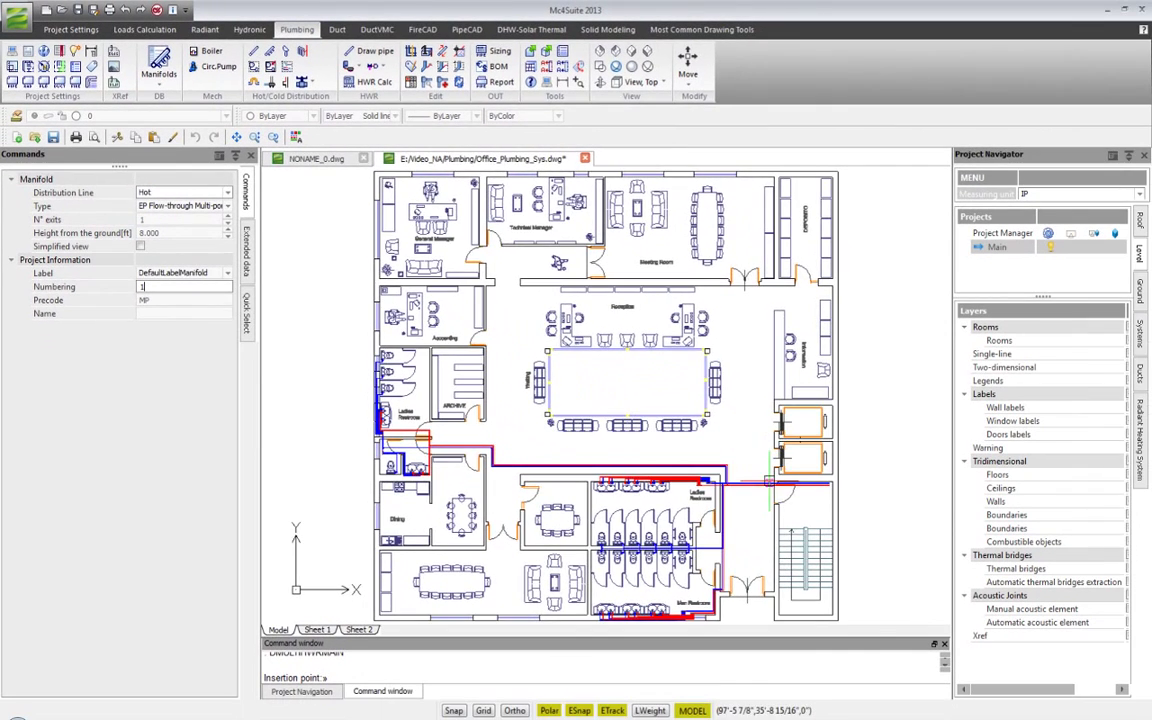
- Place the multi-port tee just below the hot main near its end, parallel to the pipe with its exit pointing away from it
scroll(804, 496, up, 8)
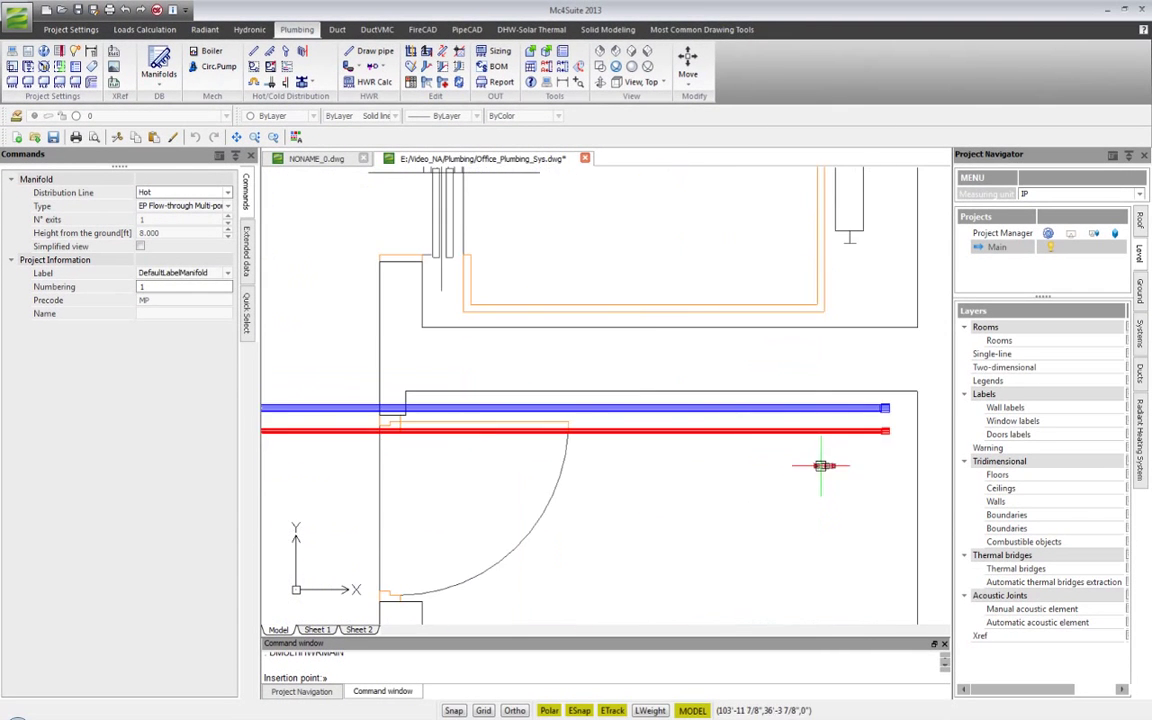
scroll(814, 462, up, 2)
middle_drag(758, 431, 555, 386)
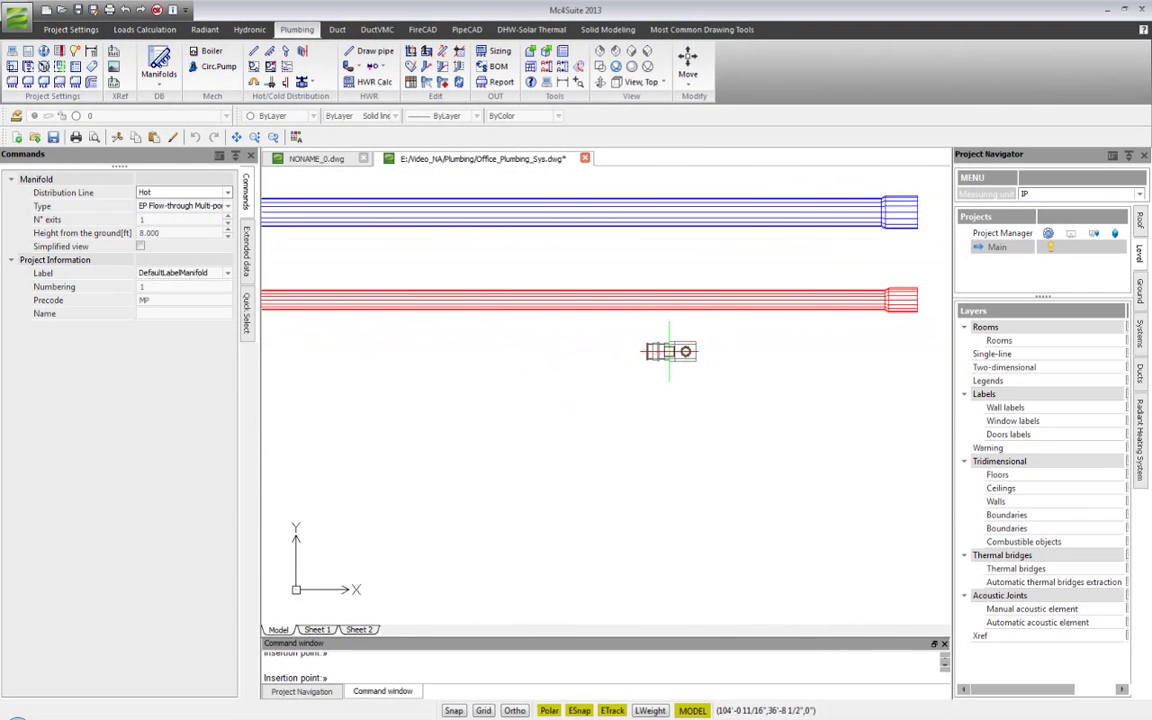
click(655, 338)
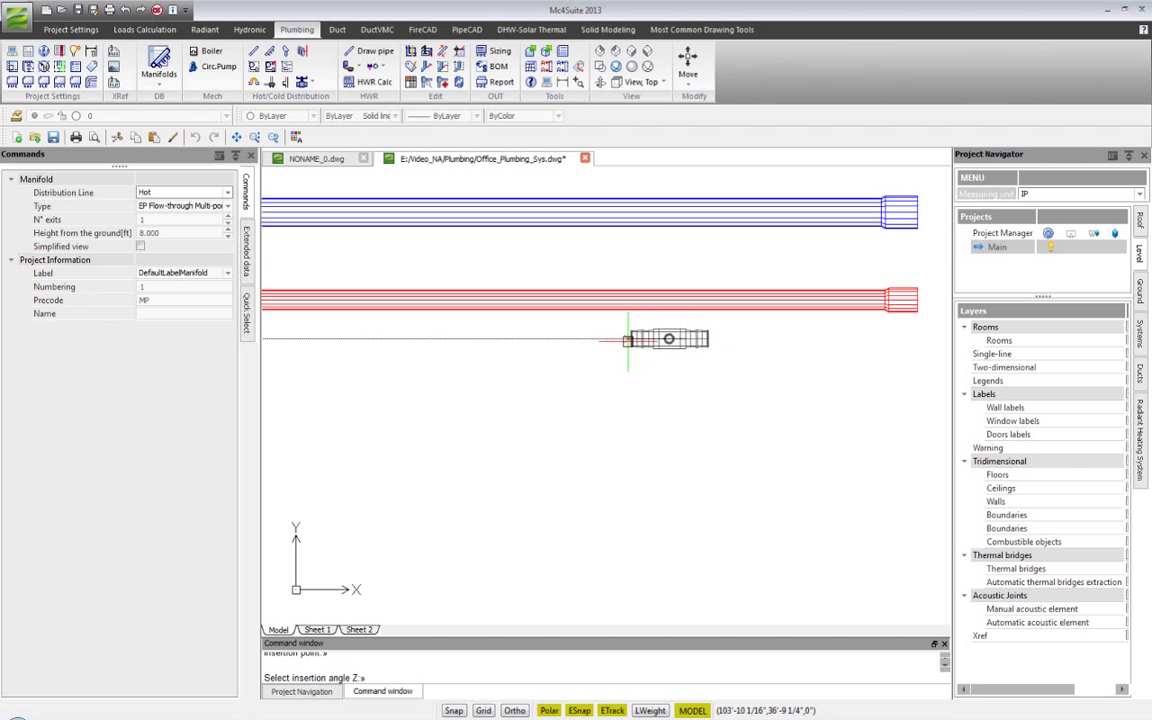
click(623, 337)
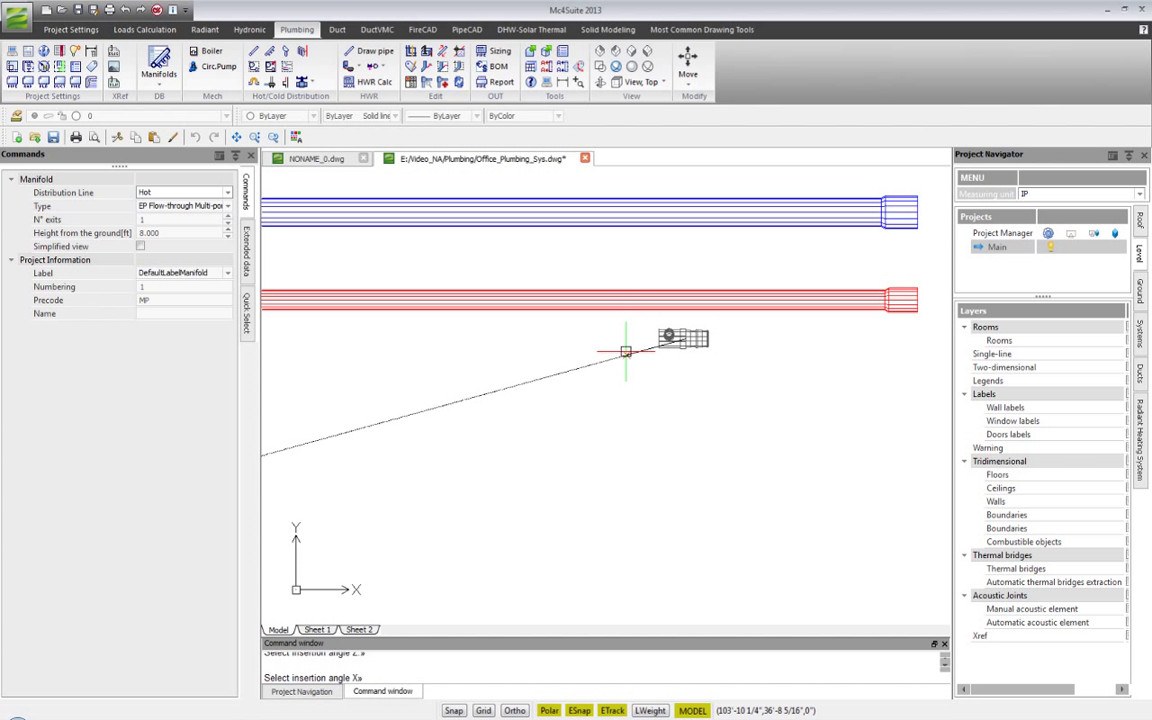
click(684, 274)
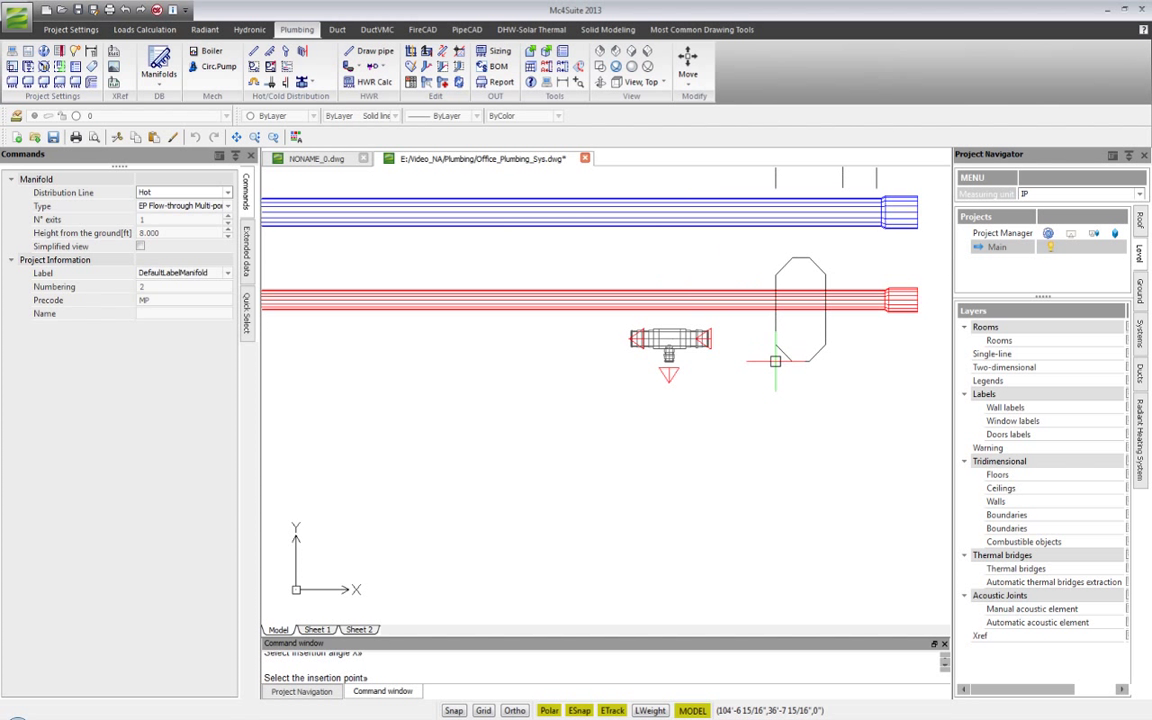
key(Escape)
key(Escape)
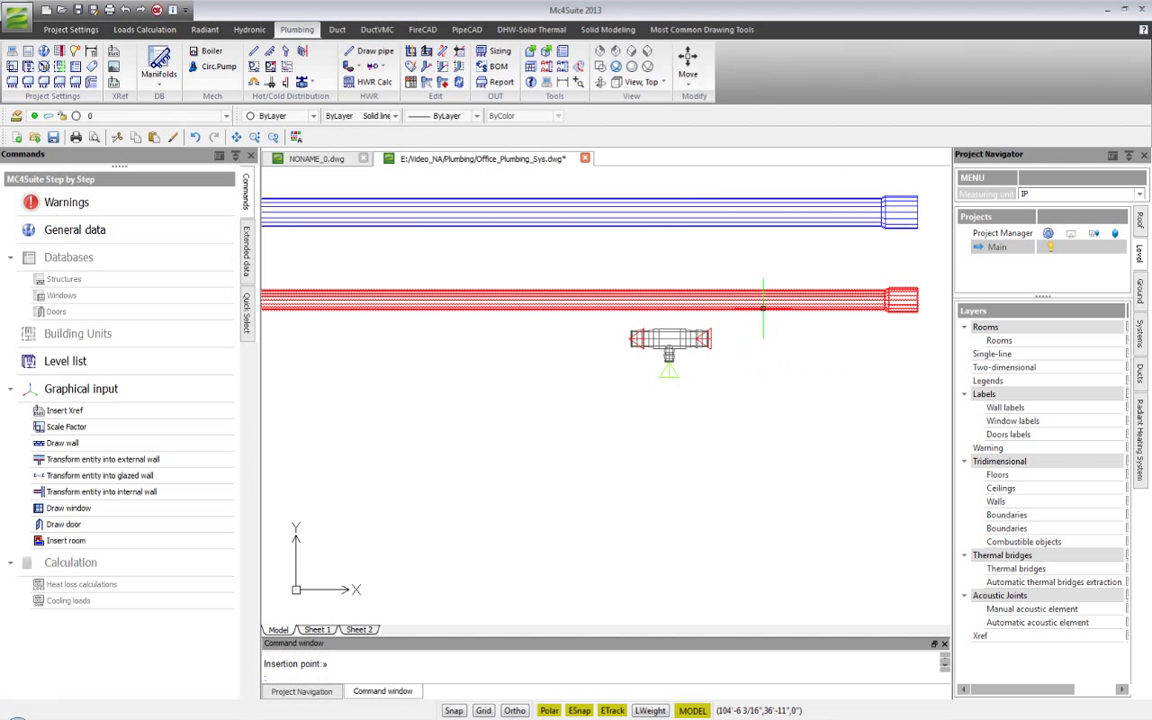
- Shorten the hot main by stretching its free end back to just before the multi-port tee
click(762, 304)
click(916, 299)
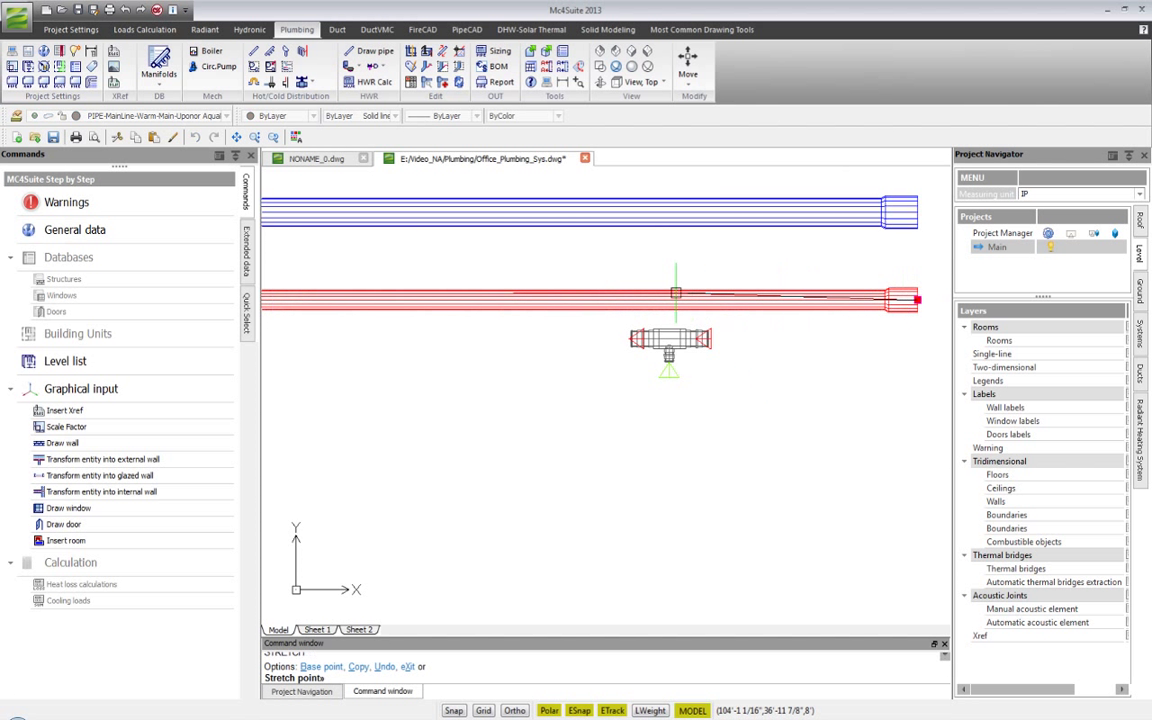
click(612, 299)
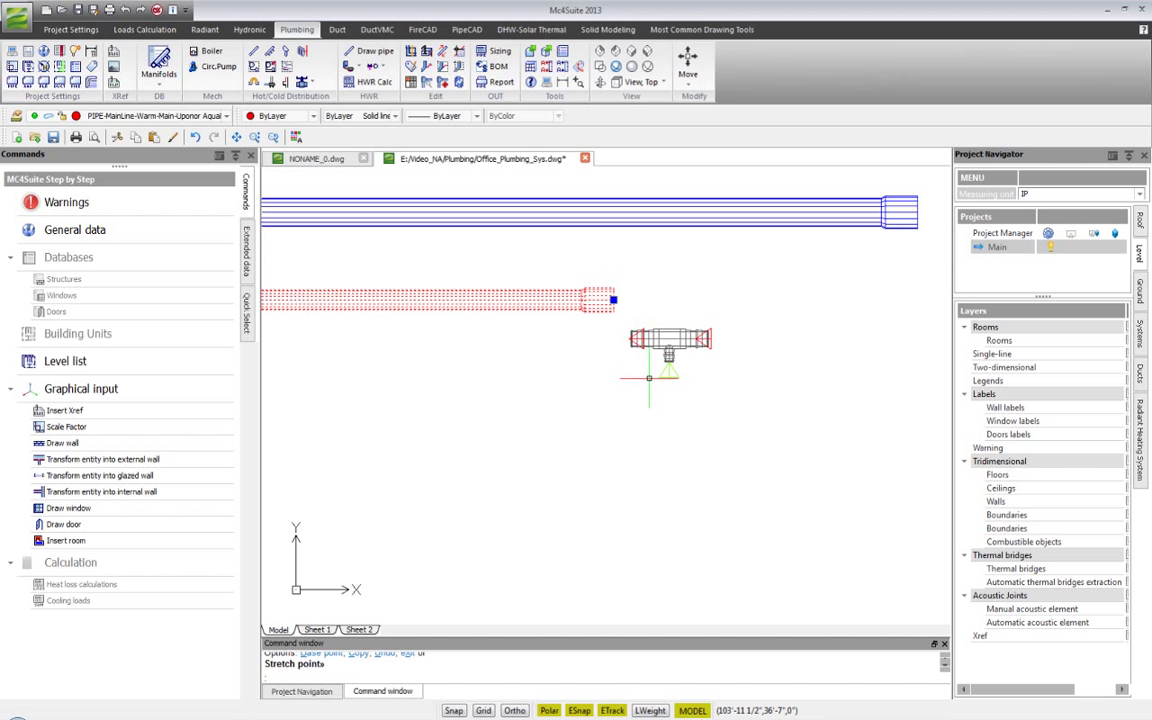
key(Escape)
- Move the multi-port tee onto the shortened end of the hot main
click(668, 342)
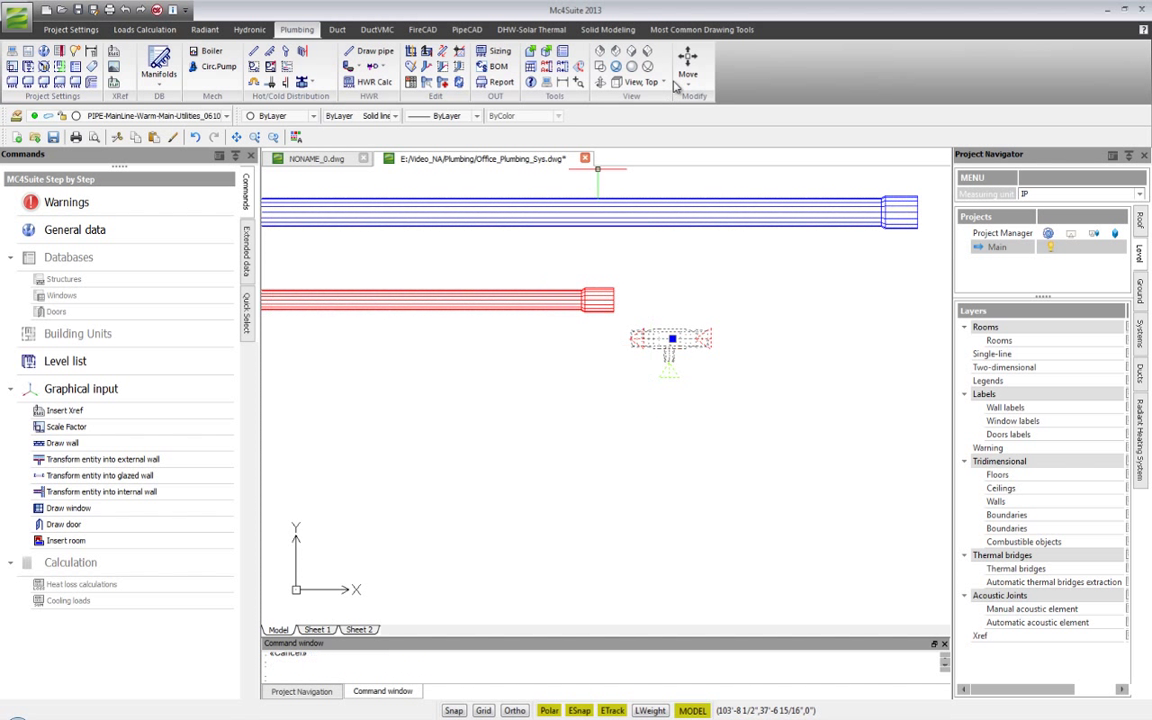
click(686, 66)
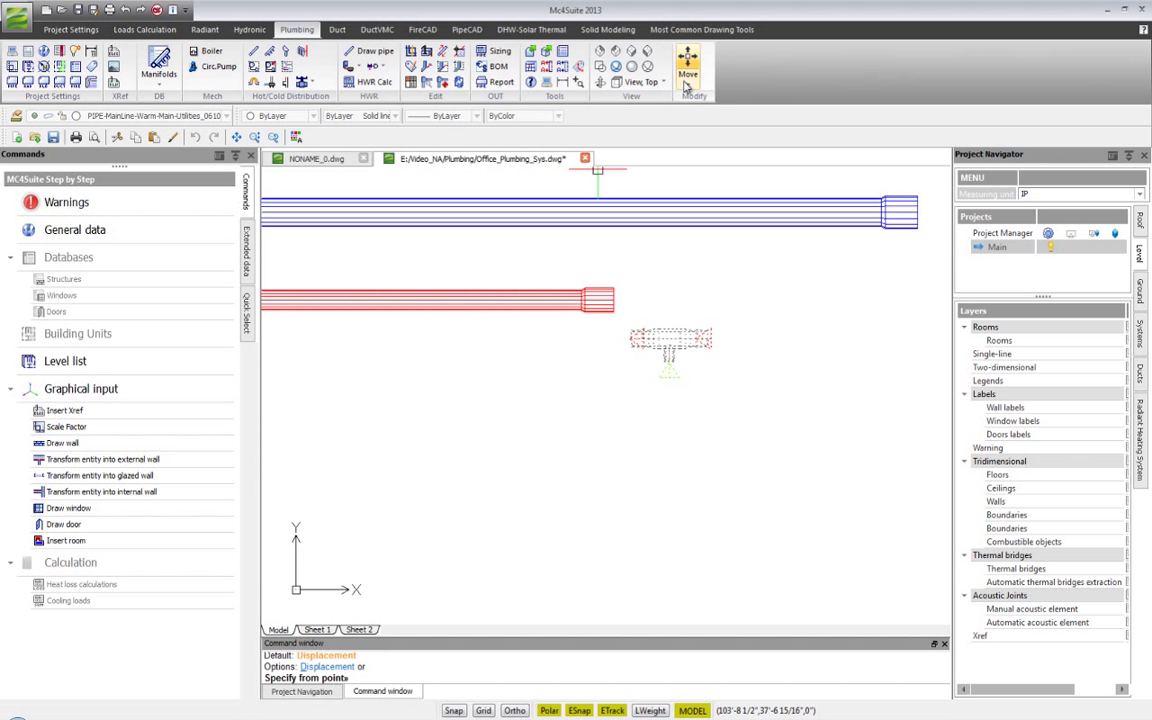
click(657, 338)
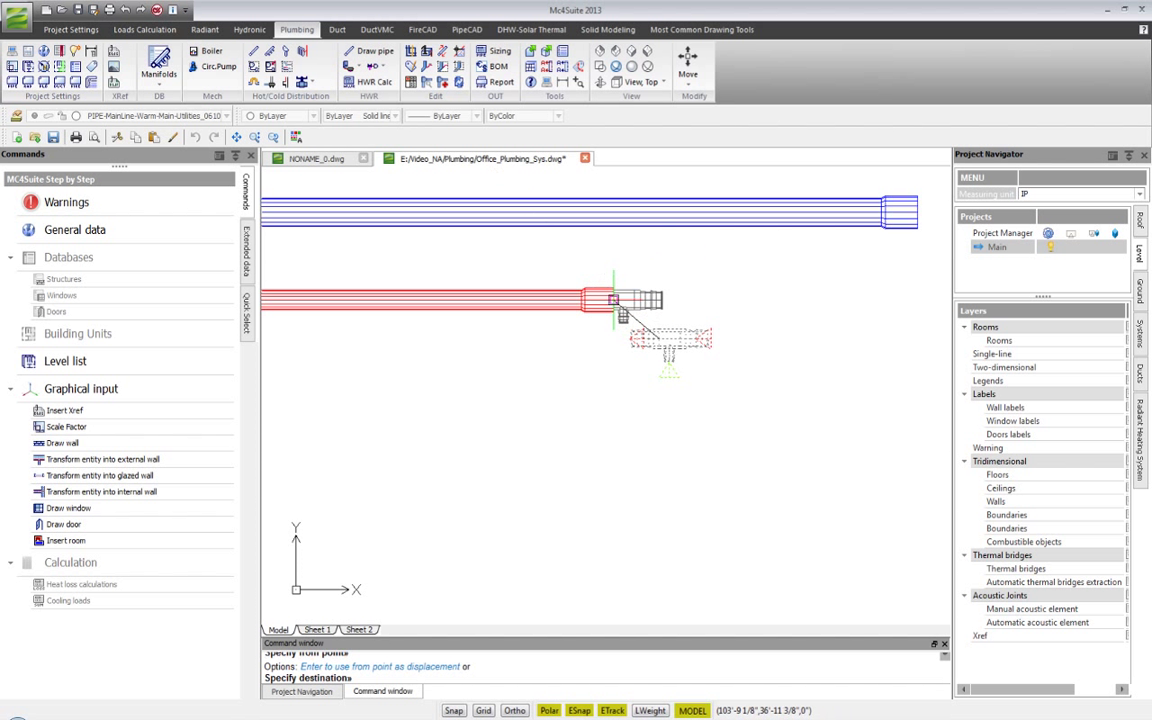
click(614, 317)
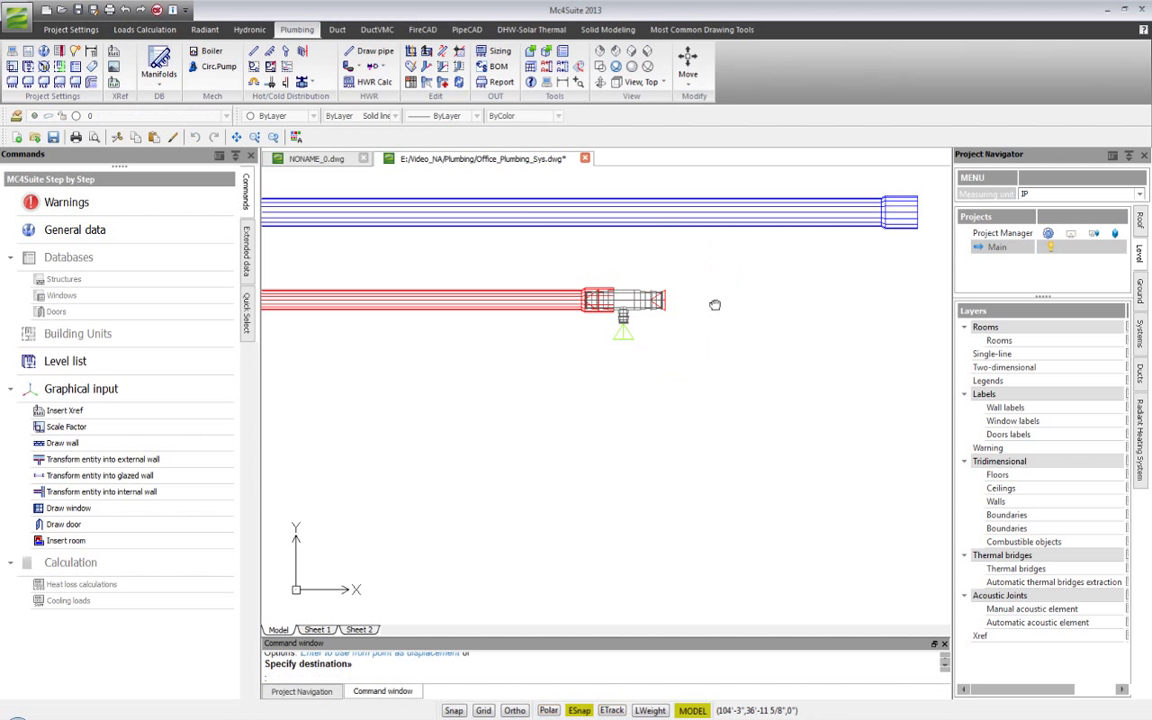
- Draw an upstream hot pipe at absolute Z 8 ft from the multi-port tee's free end to directly below the cold main's end
click(254, 55)
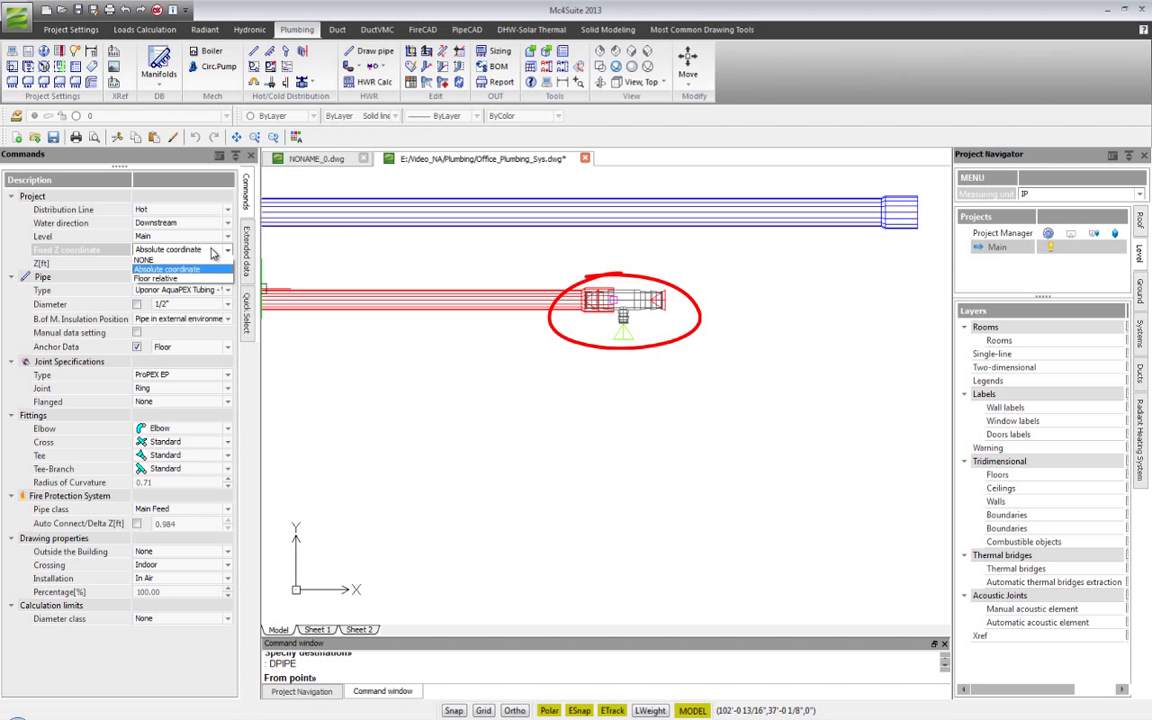
click(640, 299)
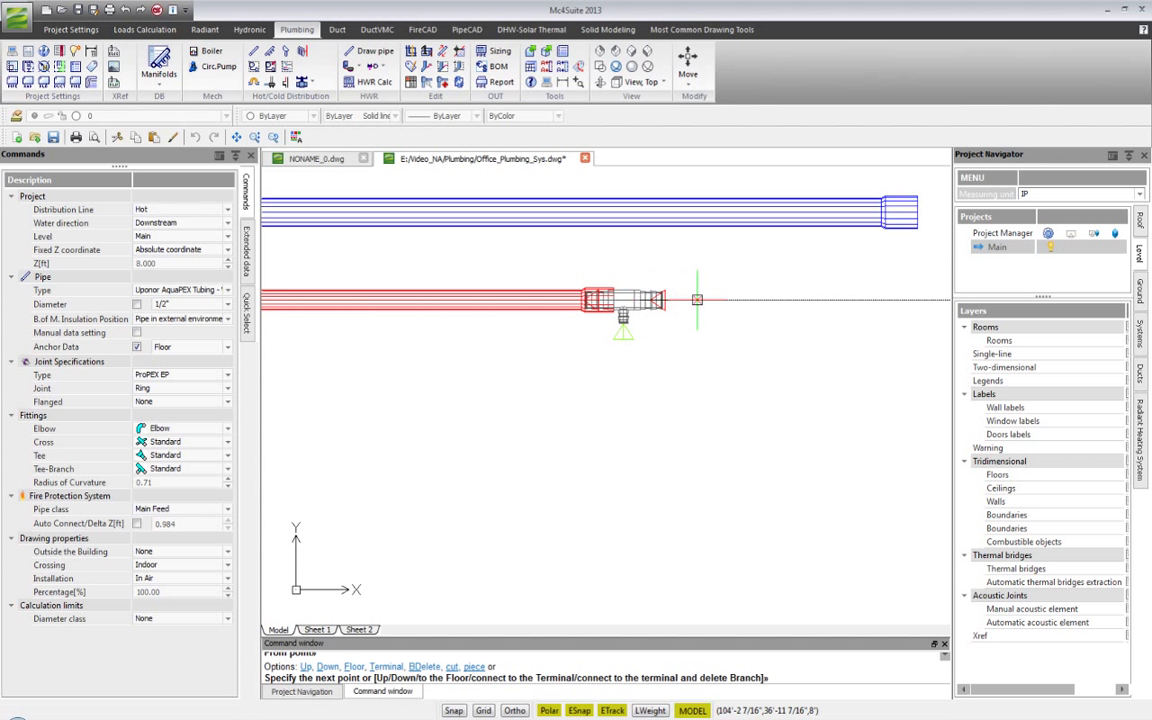
click(165, 223)
click(160, 242)
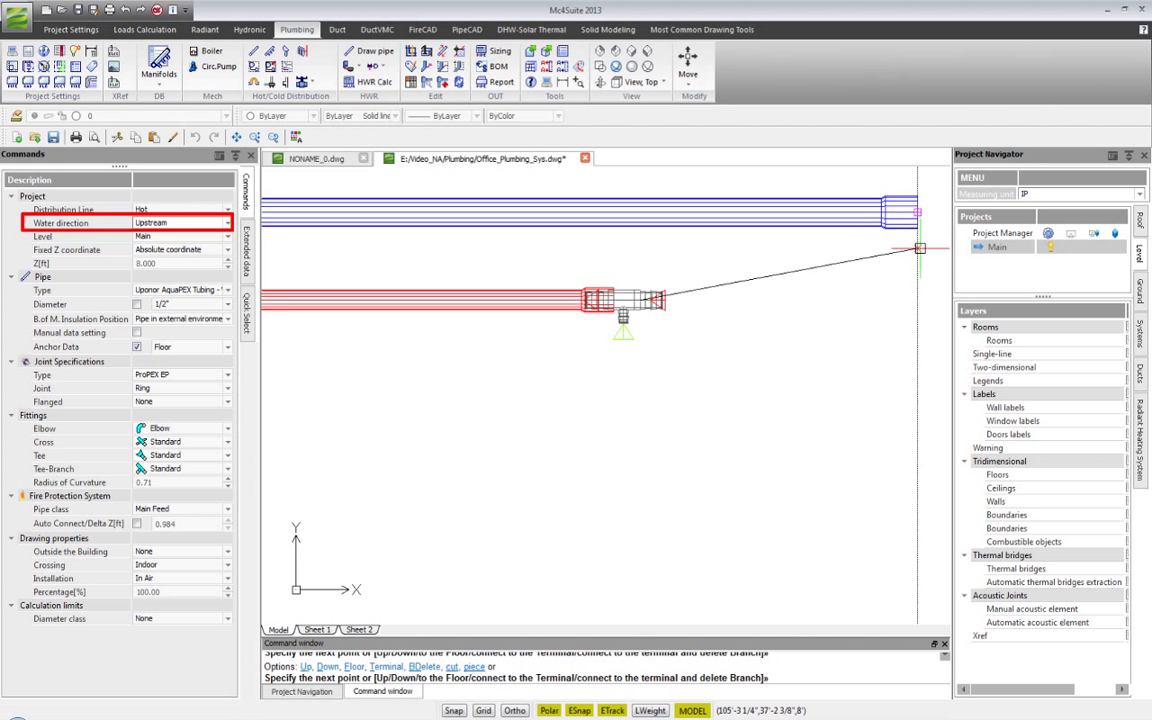
click(918, 298)
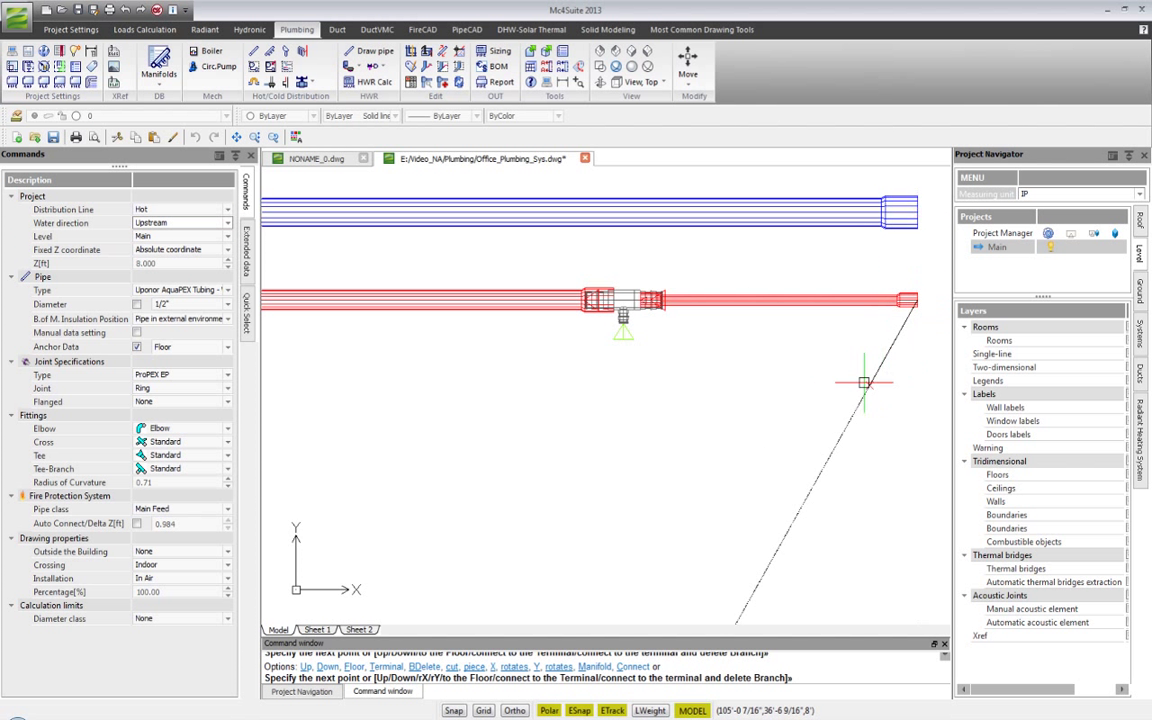
key(Escape)
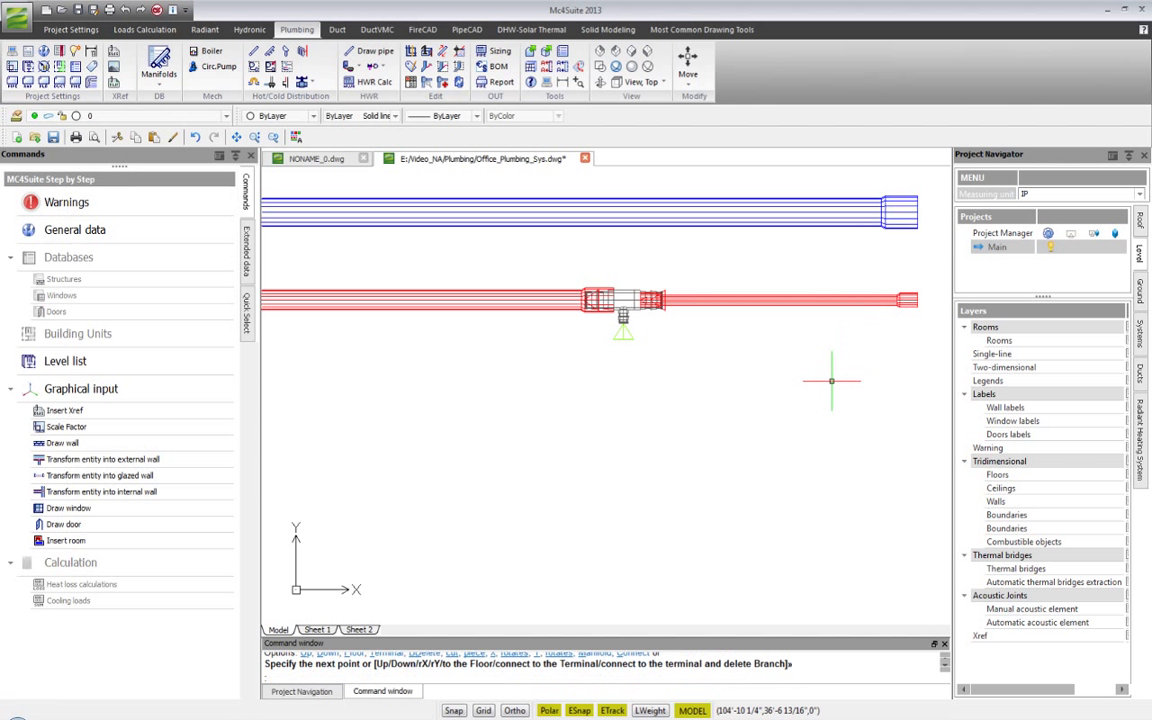
- Show the new hot pipe's extended data and widen the properties area so that the diameter choices can be read
scroll(831, 380, down, 1)
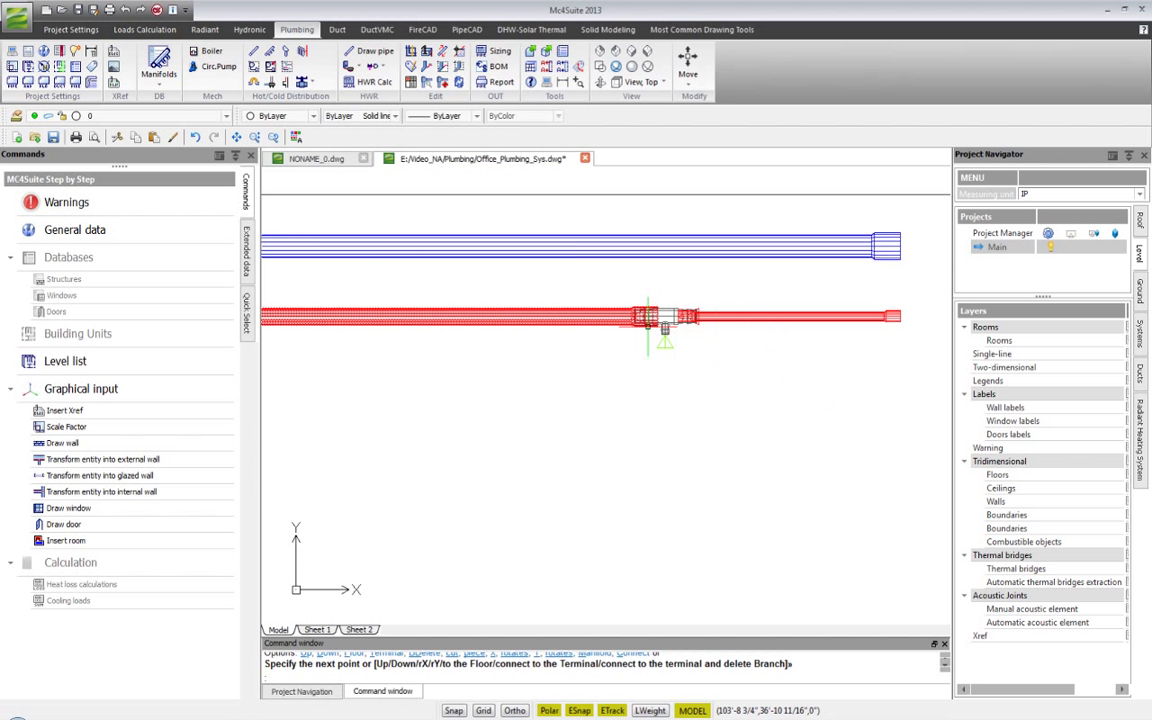
click(735, 315)
click(246, 245)
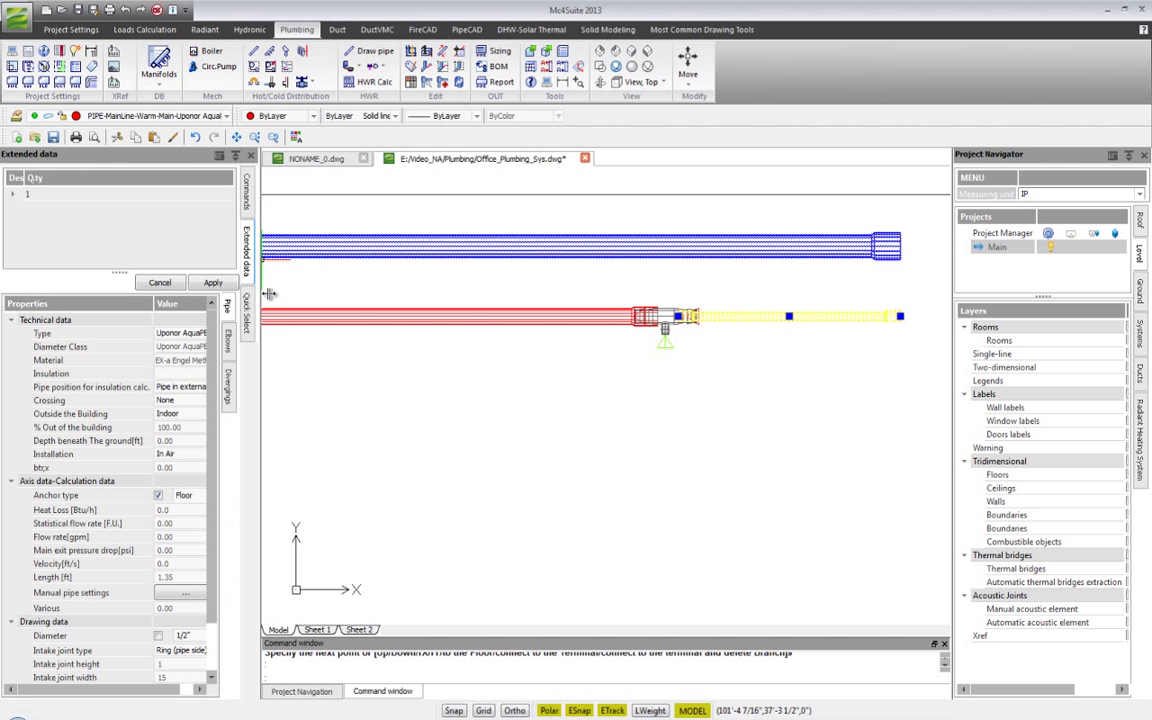
click(192, 637)
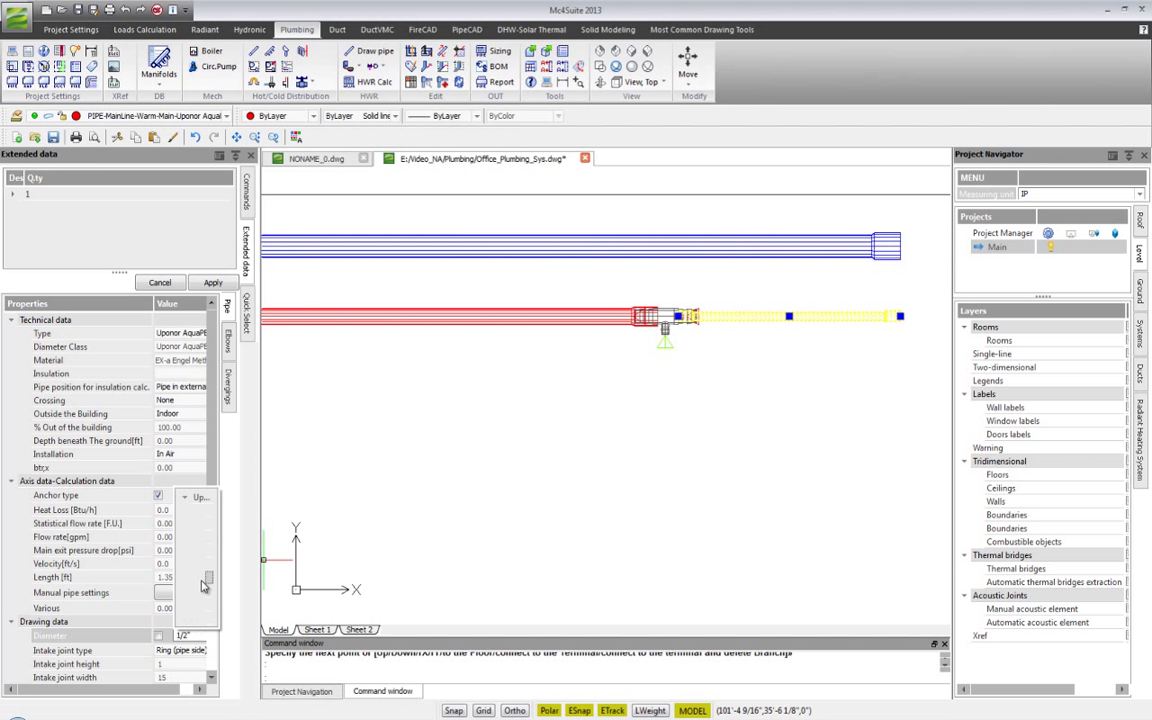
click(255, 446)
middle_drag(293, 418, 298, 427)
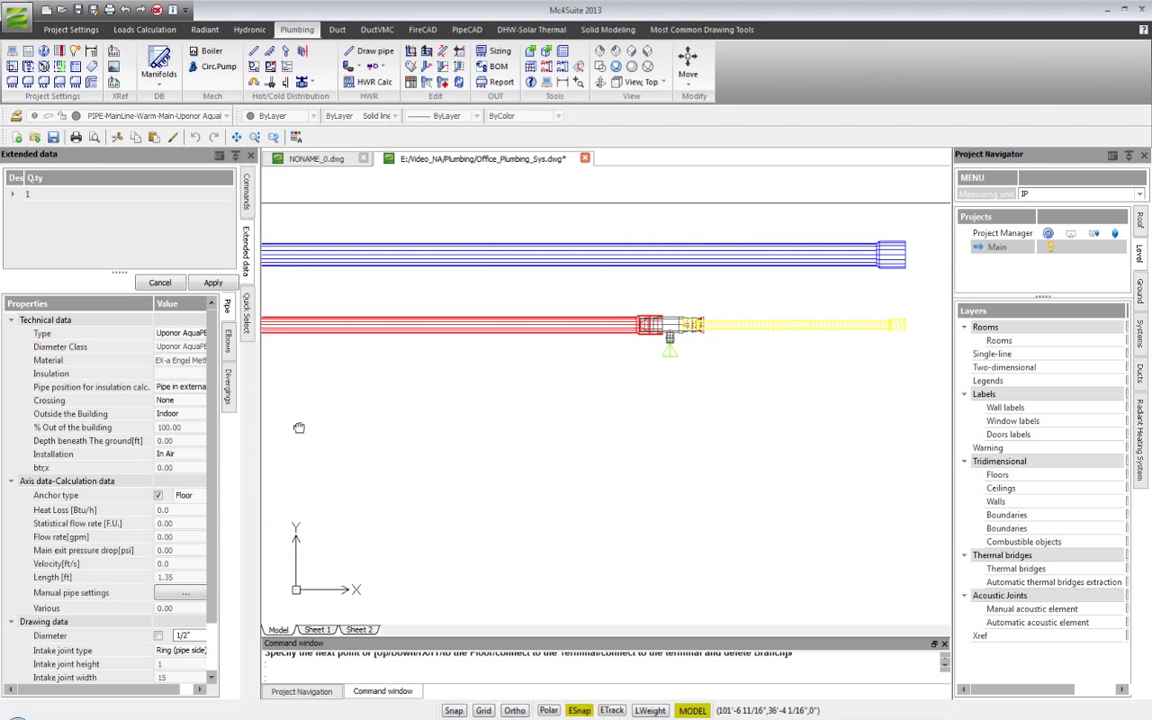
key(Escape)
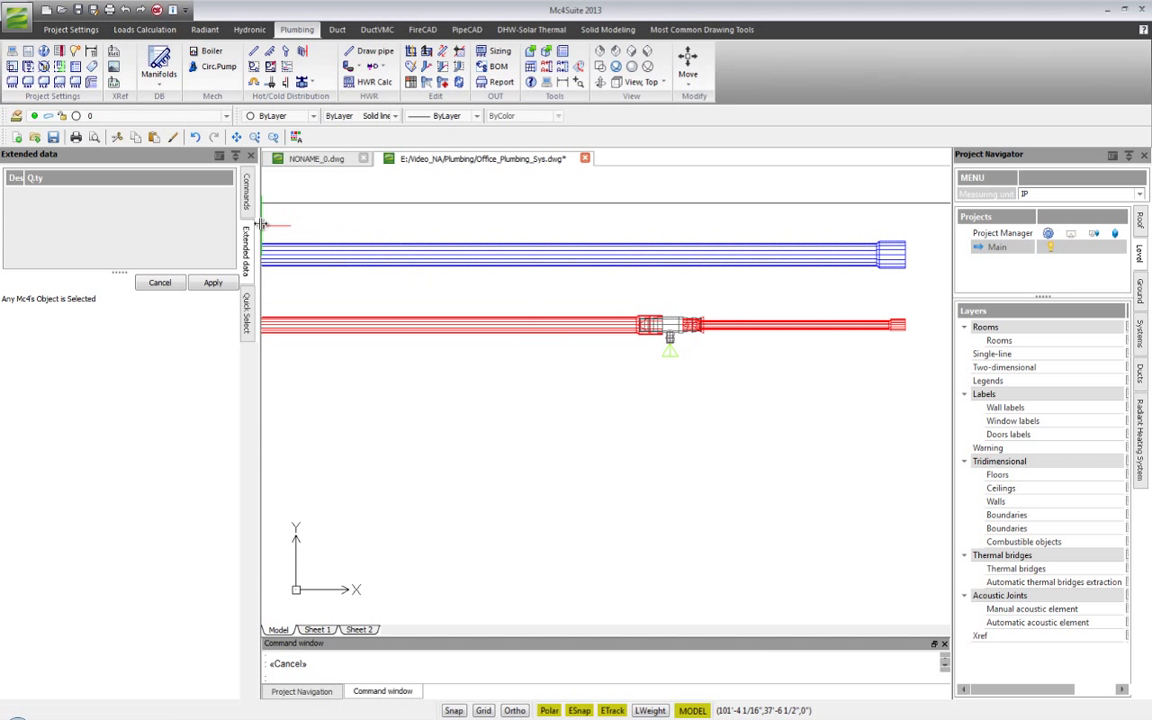
drag(261, 226, 282, 227)
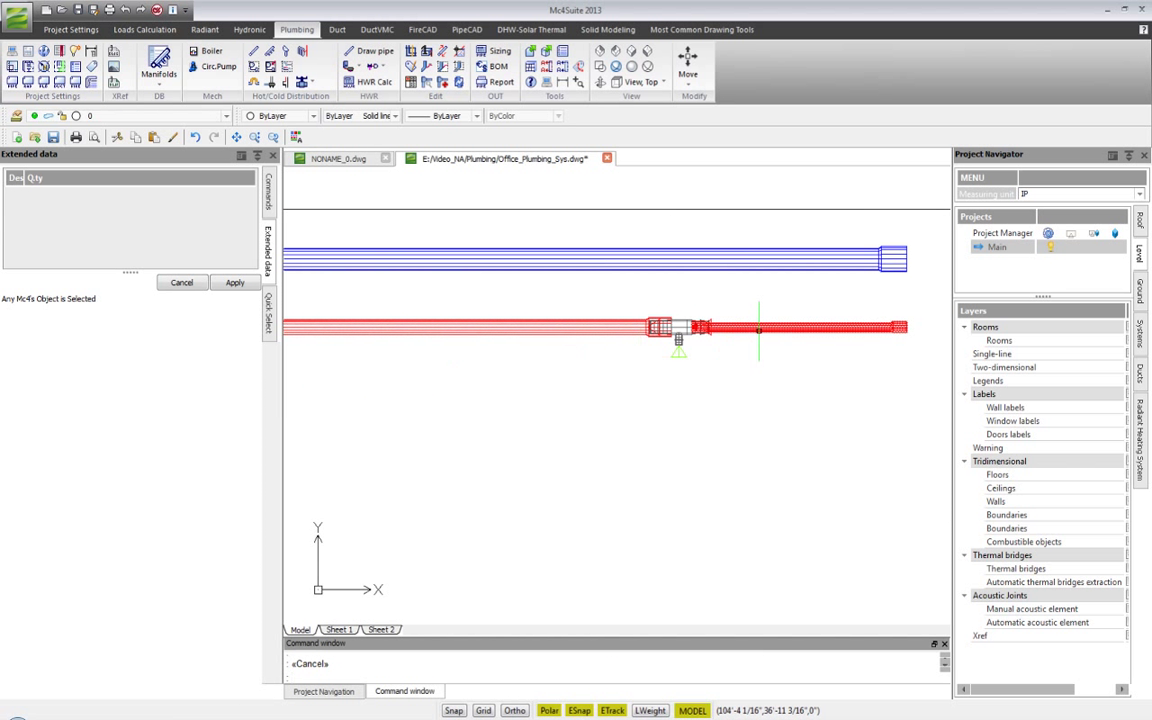
- Set the diameter of the hot pipe beyond the multi-port tee to 1" and apply the change
click(759, 327)
click(220, 638)
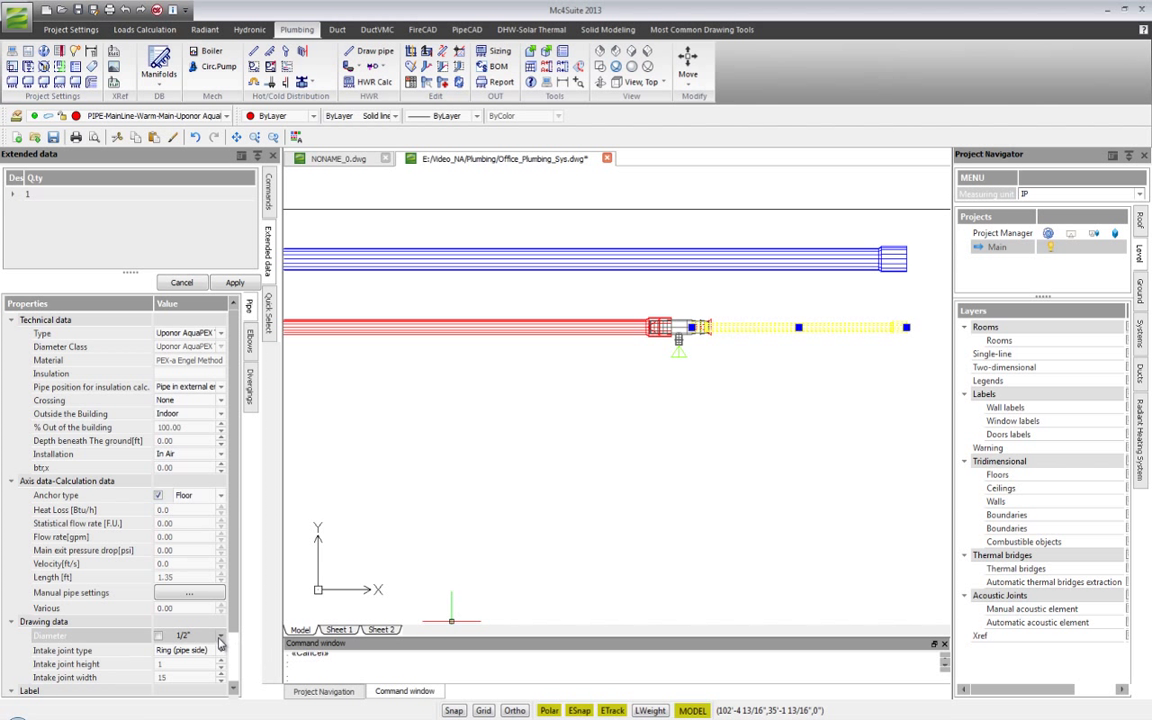
click(220, 640)
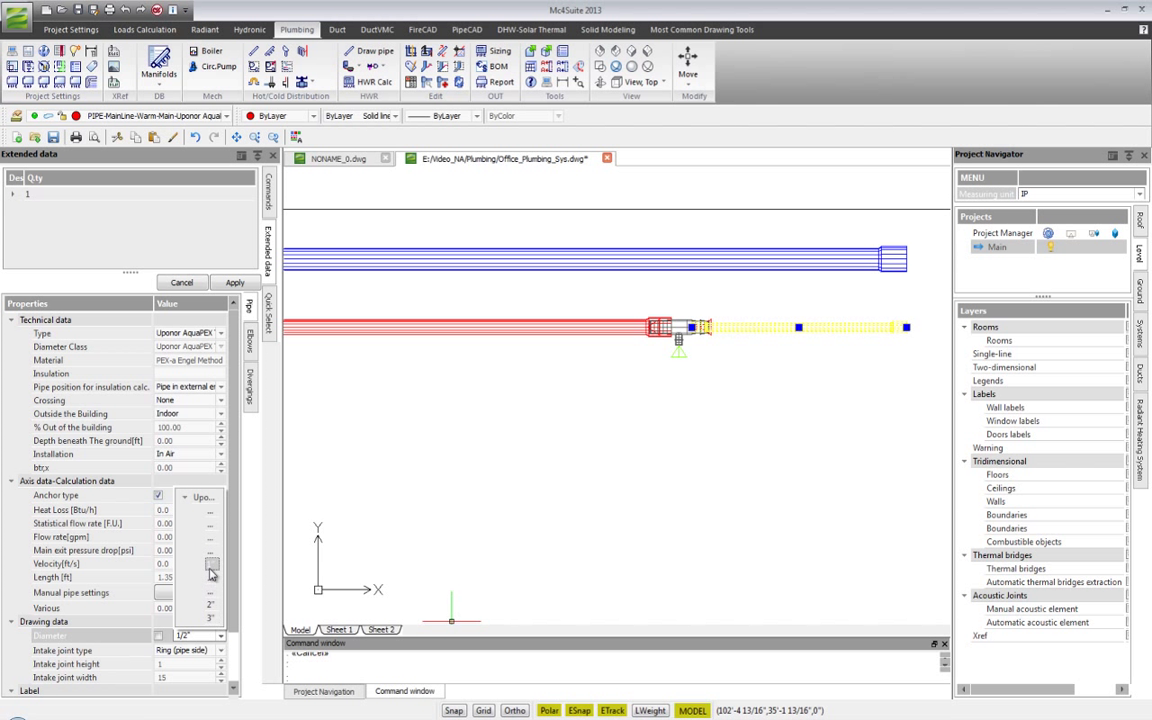
click(208, 564)
click(234, 284)
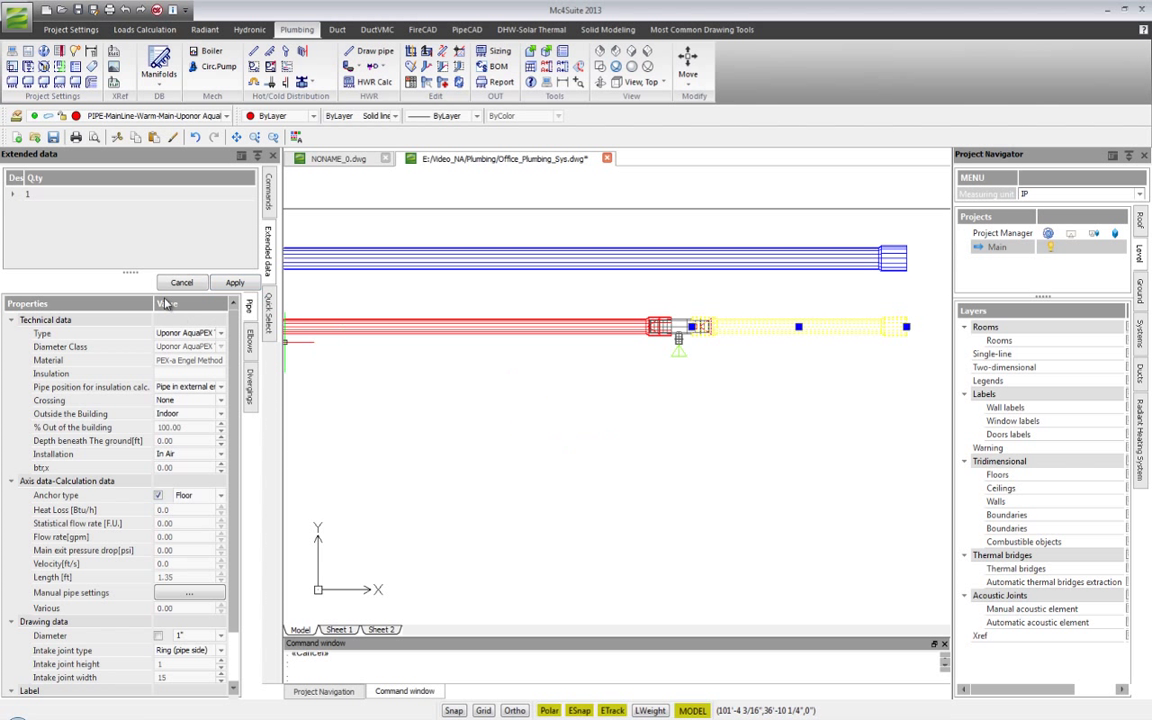
drag(152, 298, 124, 303)
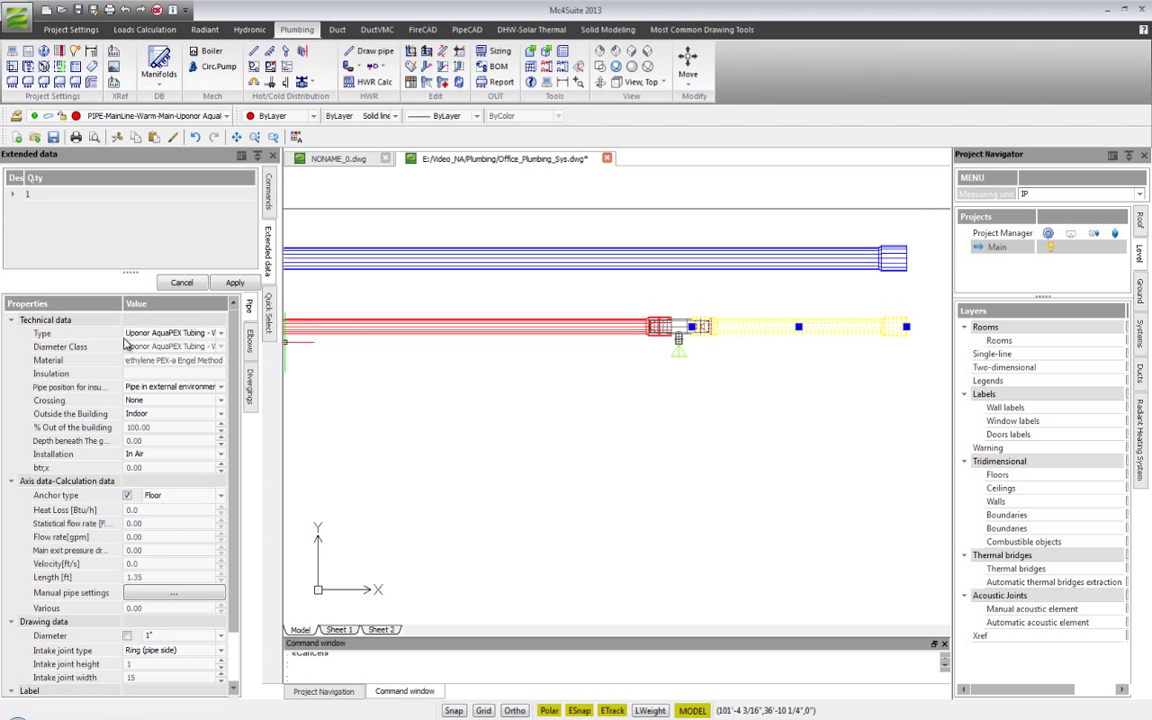
click(221, 637)
click(224, 640)
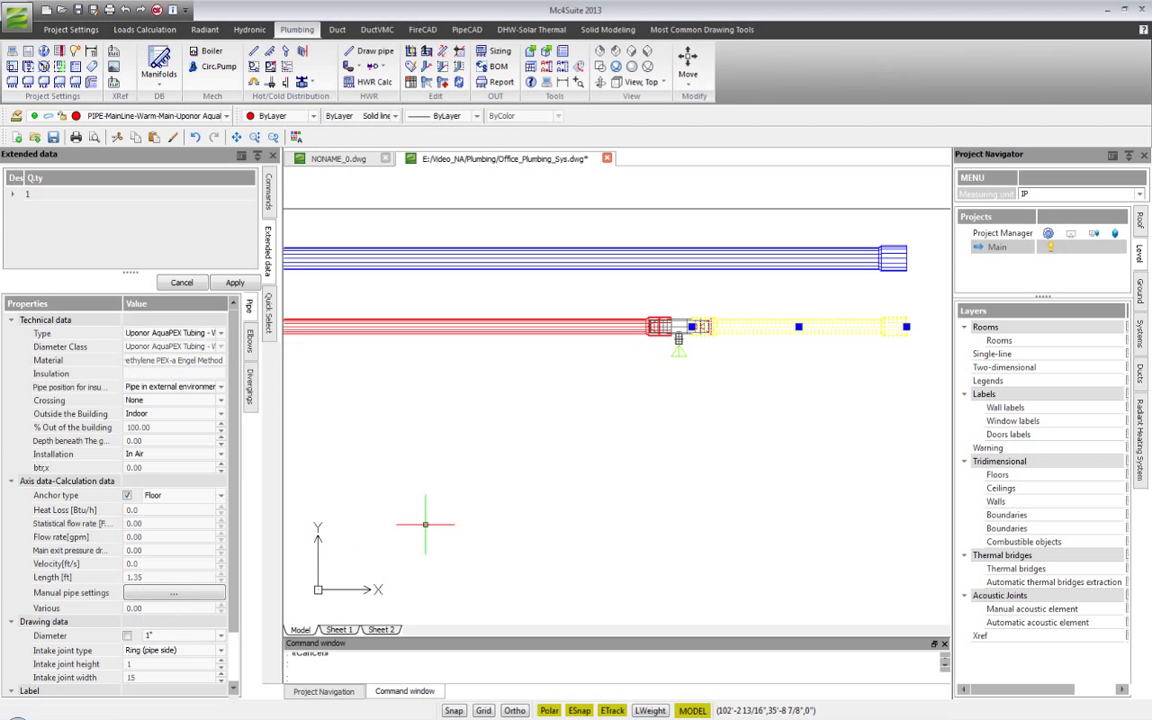
key(Escape)
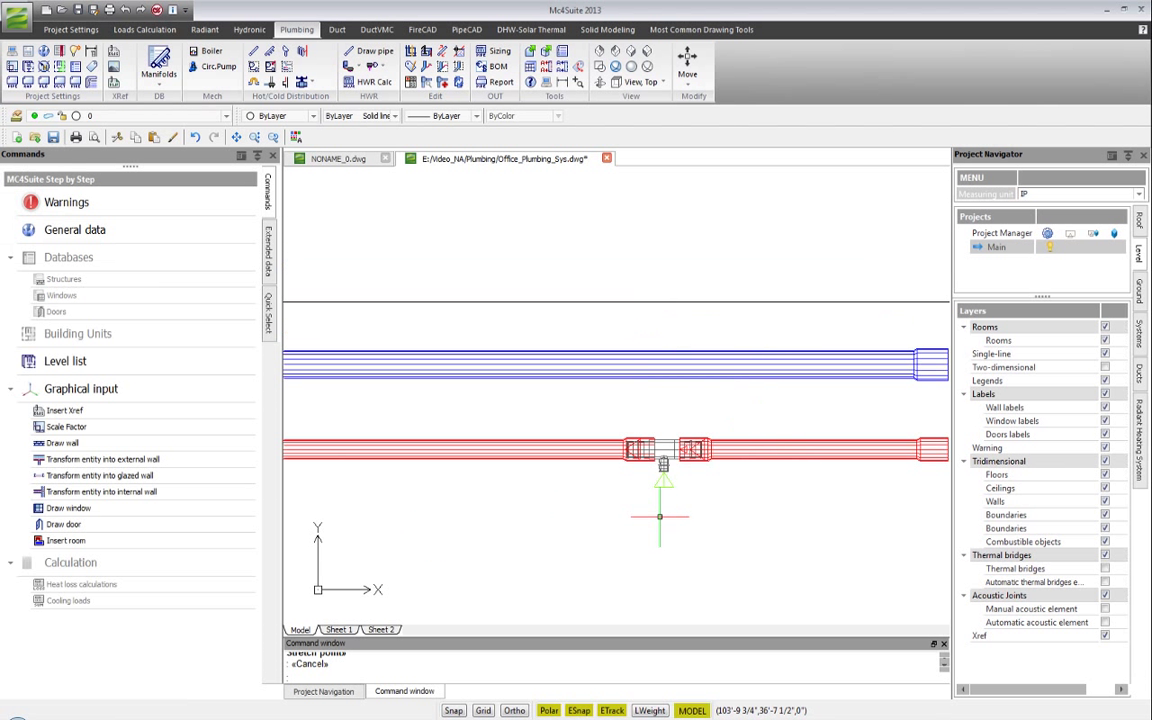
- Start an MP Recirc Connection (recirc point side) for the hot branch junction near the Ladies Restroom beside the archive, with numbering 2
scroll(660, 500, down, 2)
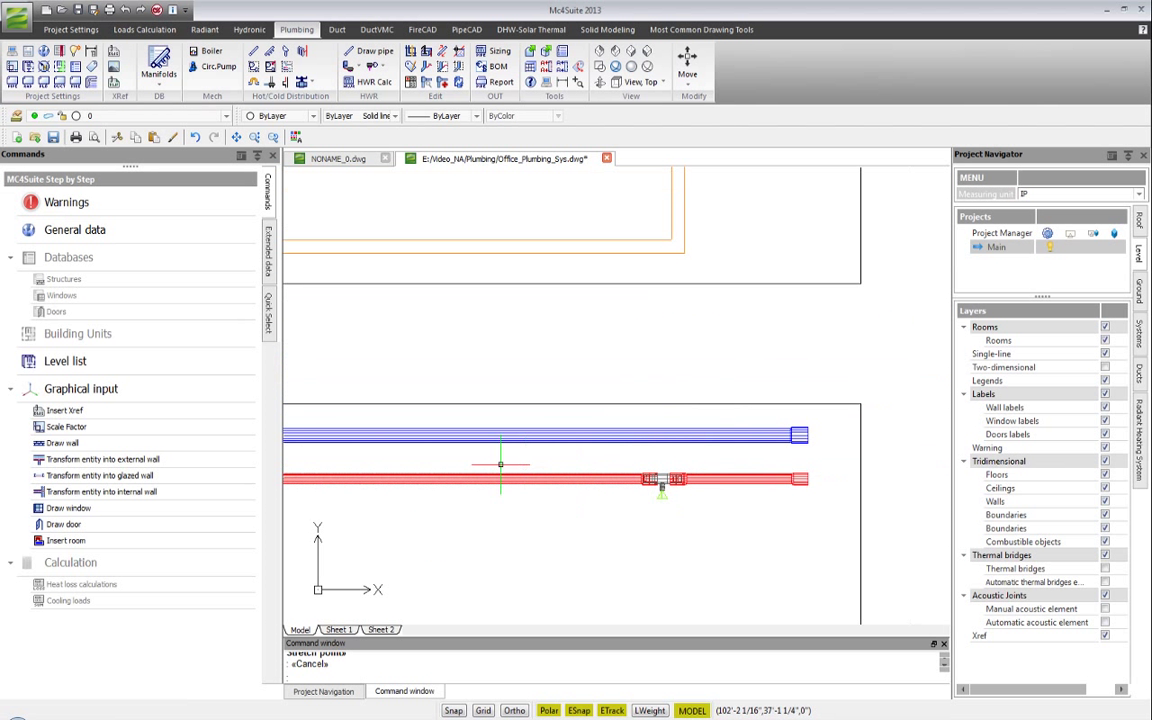
scroll(476, 463, down, 4)
scroll(764, 463, down, 4)
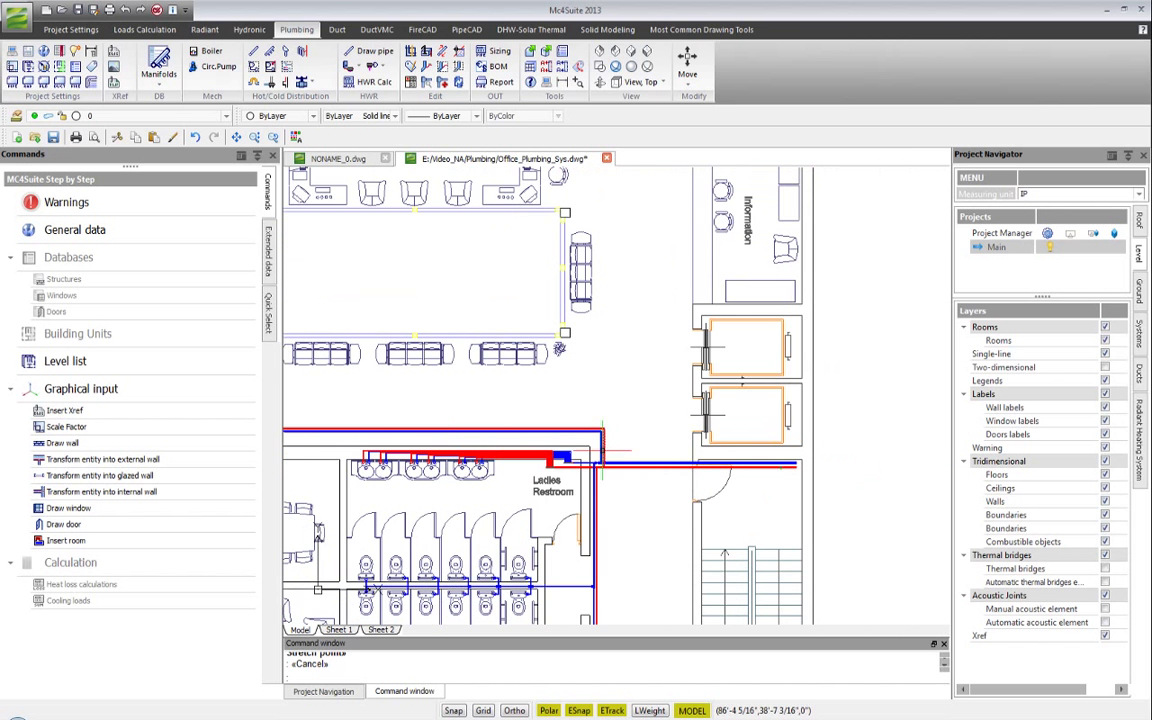
scroll(815, 487, down, 1)
scroll(476, 418, up, 6)
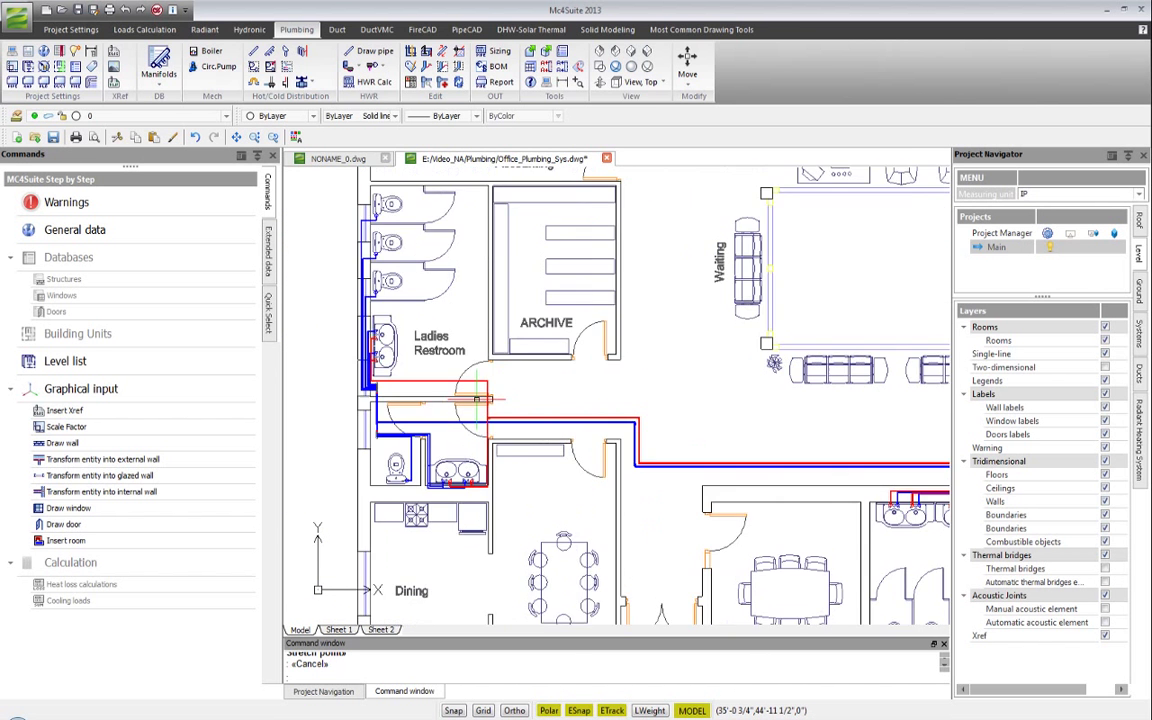
scroll(521, 435, up, 2)
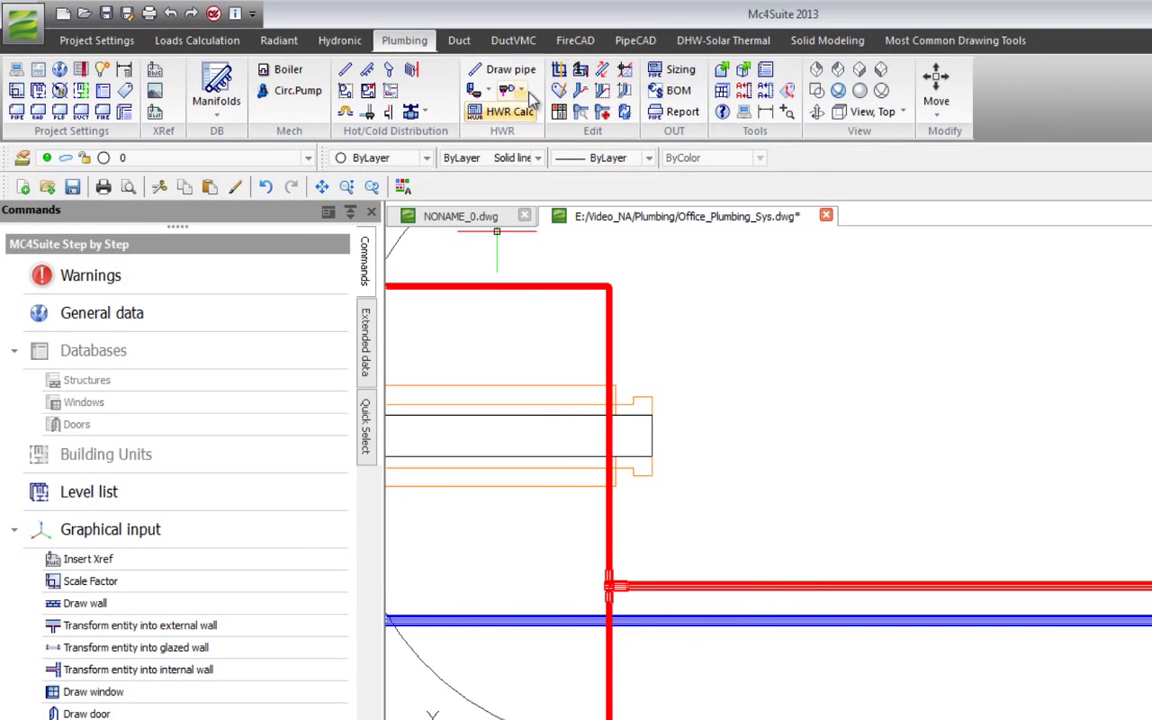
click(519, 91)
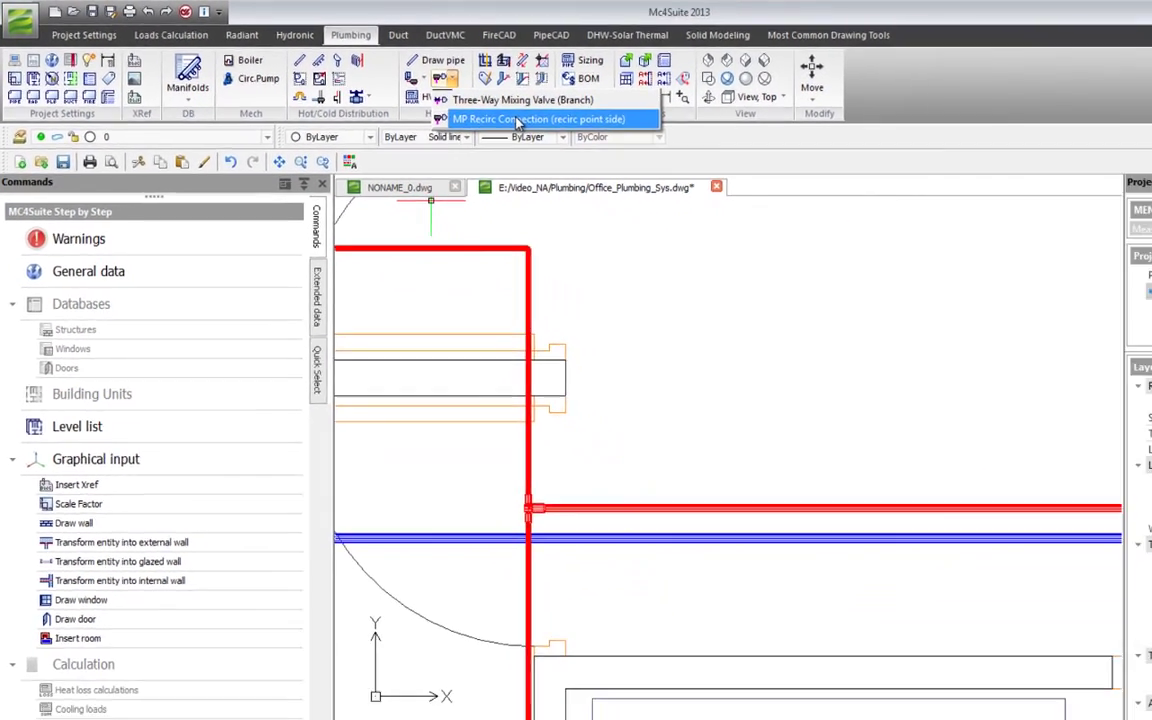
click(509, 118)
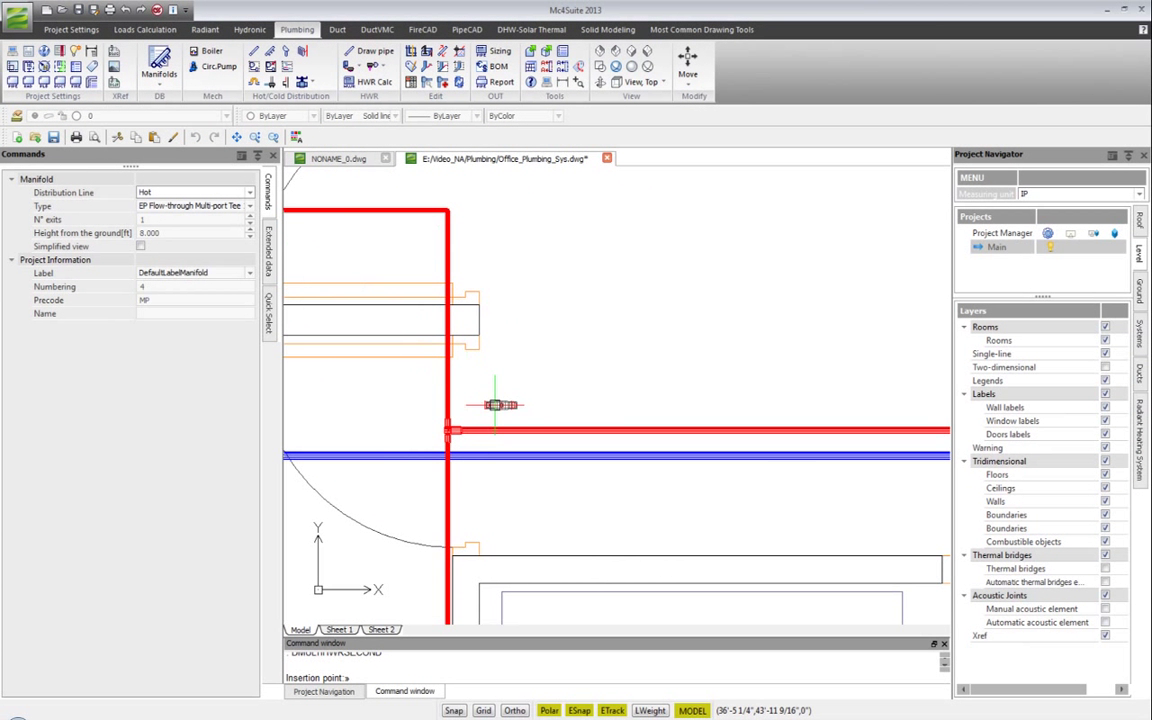
click(193, 288)
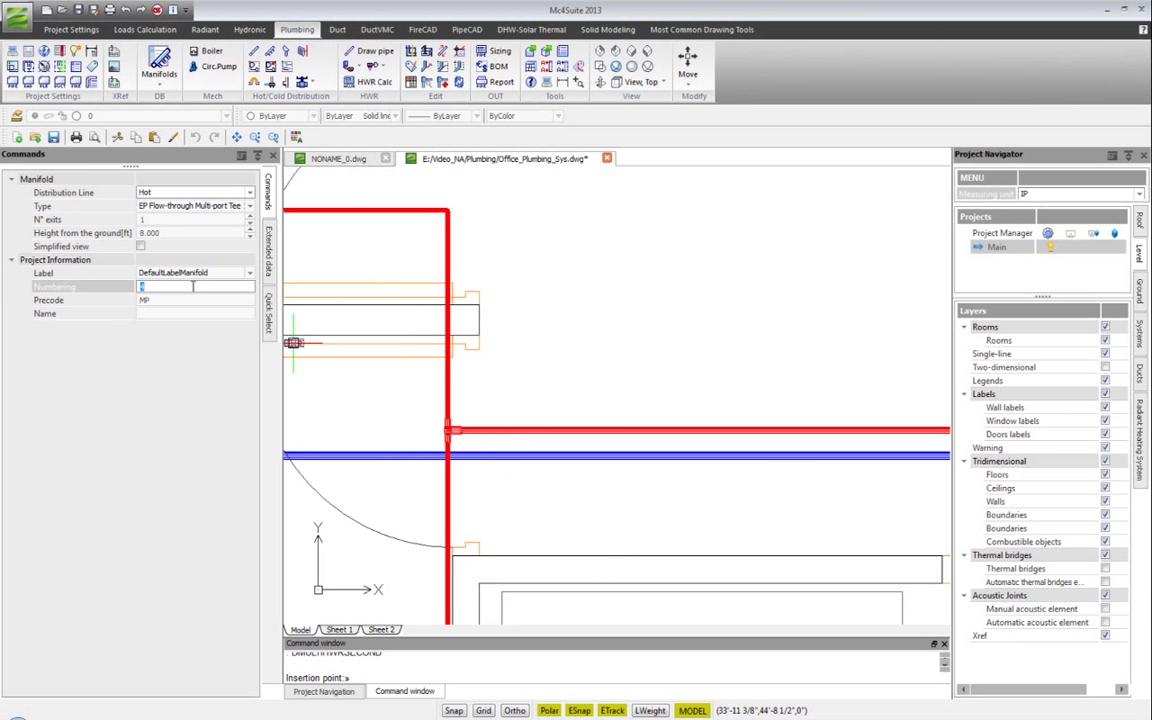
text(2)
key(Return)
- Place the multi-port tee just above the horizontal hot pipe near the branch junction, parallel to the pipe with its exit pointing away
scroll(545, 404, up, 5)
scroll(470, 422, down, 1)
middle_drag(470, 421, 589, 339)
click(523, 364)
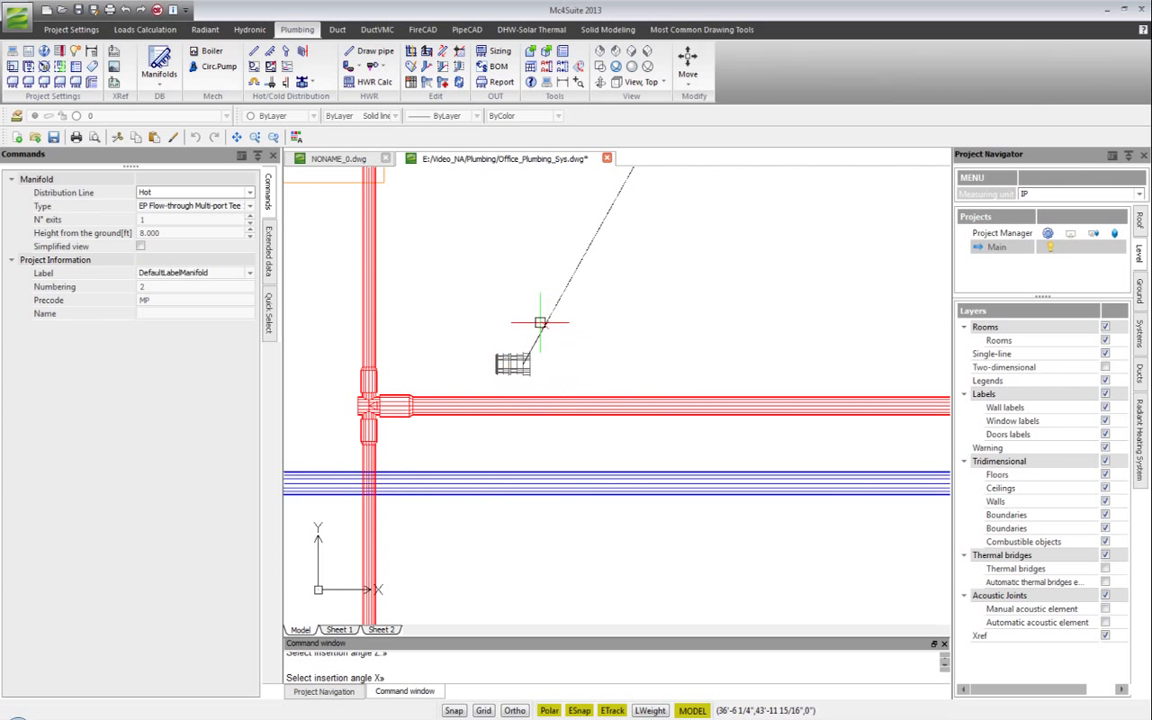
click(522, 317)
click(522, 316)
right_click(574, 279)
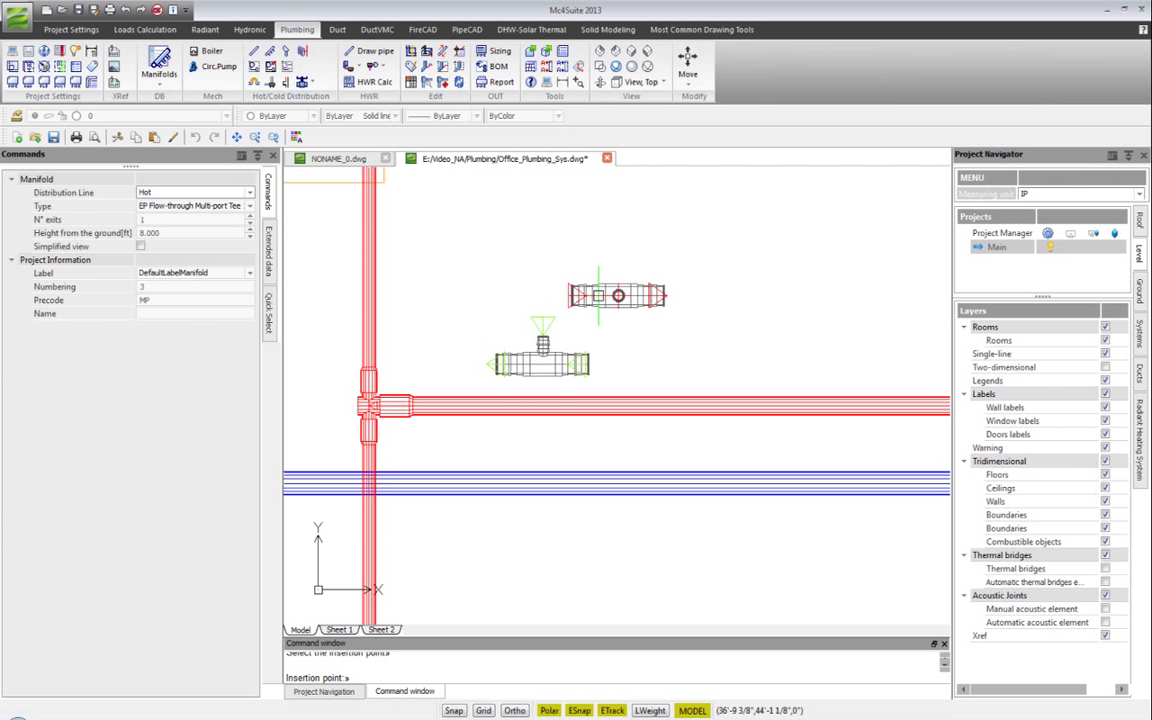
key(Escape)
- Shorten the horizontal hot pipe by stretching its junction end back past the new multi-port tee
click(449, 404)
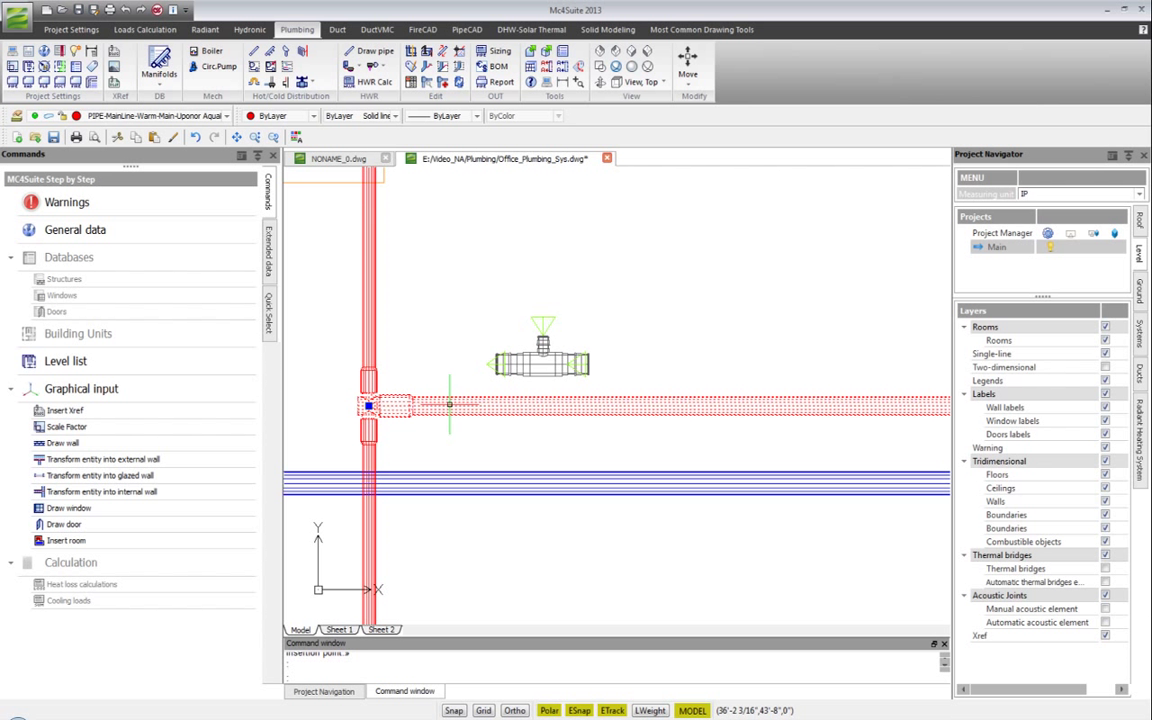
click(369, 405)
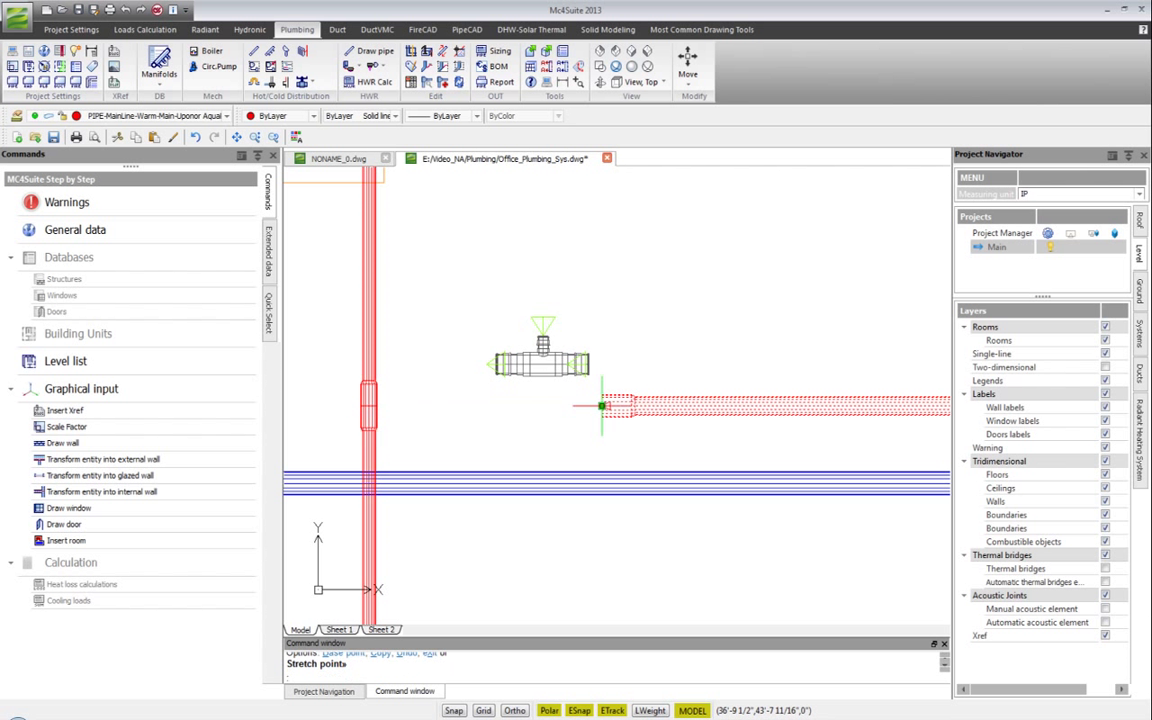
key(Escape)
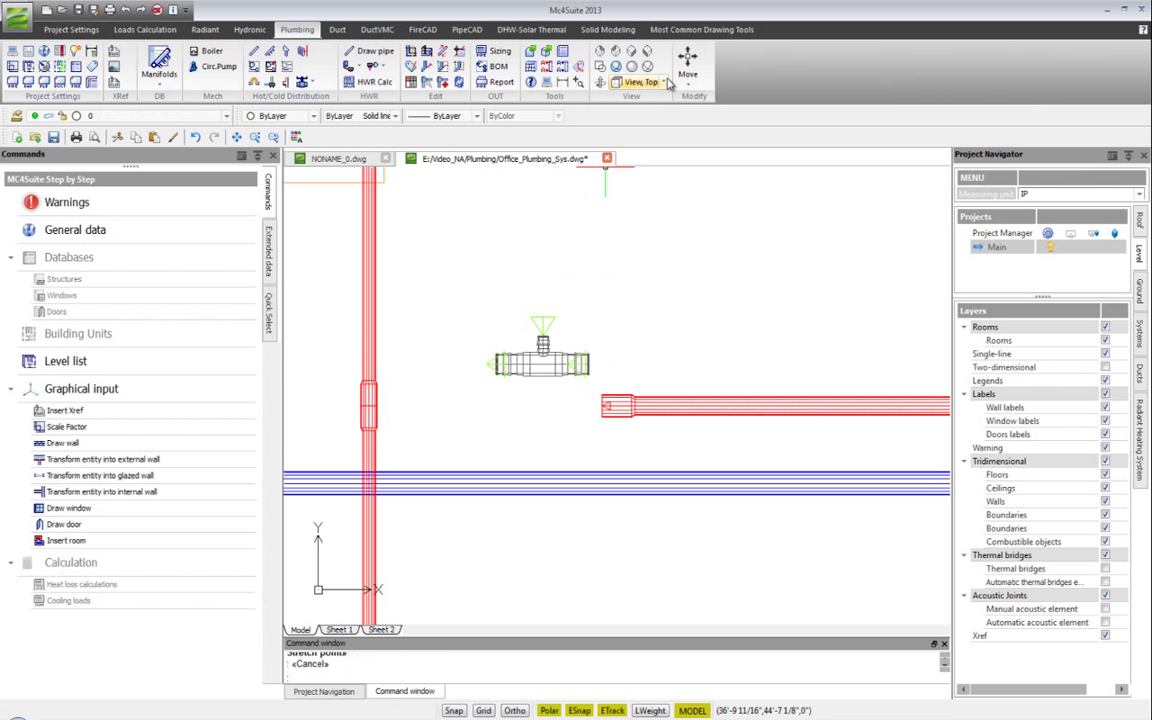
- Move the recirc-point multi-port tee onto the shortened end of the horizontal hot pipe
click(683, 88)
click(579, 355)
key(Return)
click(555, 364)
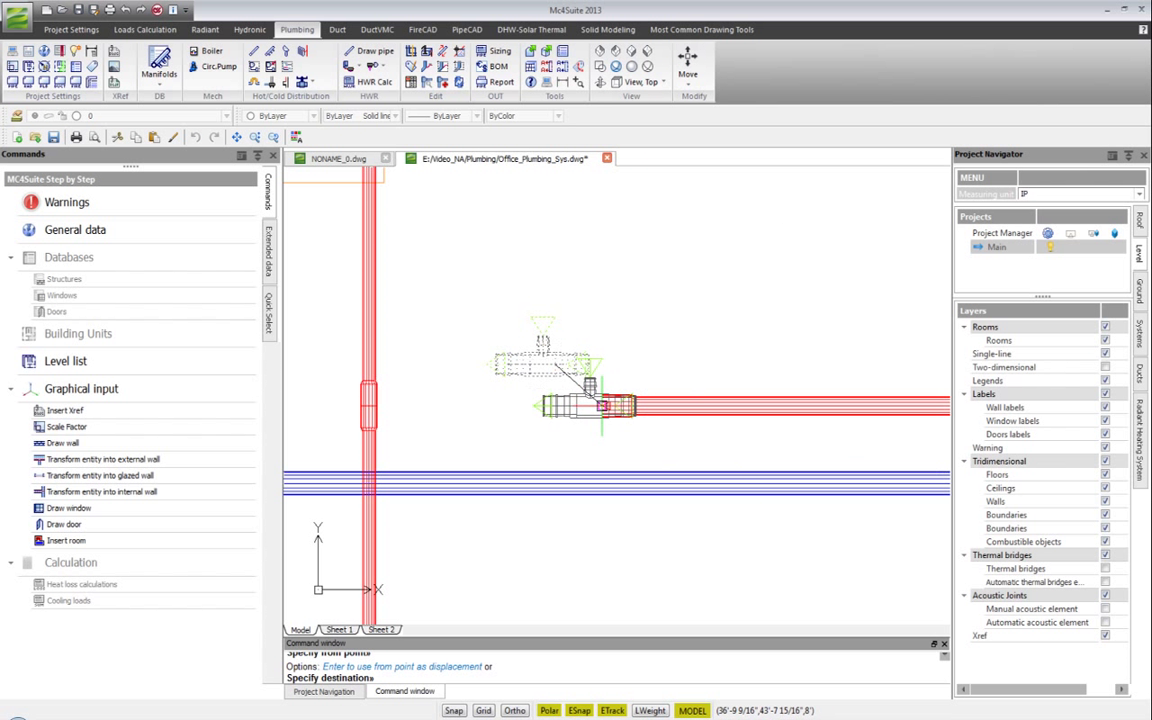
- Draw a downstream hot pipe at absolute Z 8 ft from the multi-port tee's free end to the vertical hot branch line
click(370, 52)
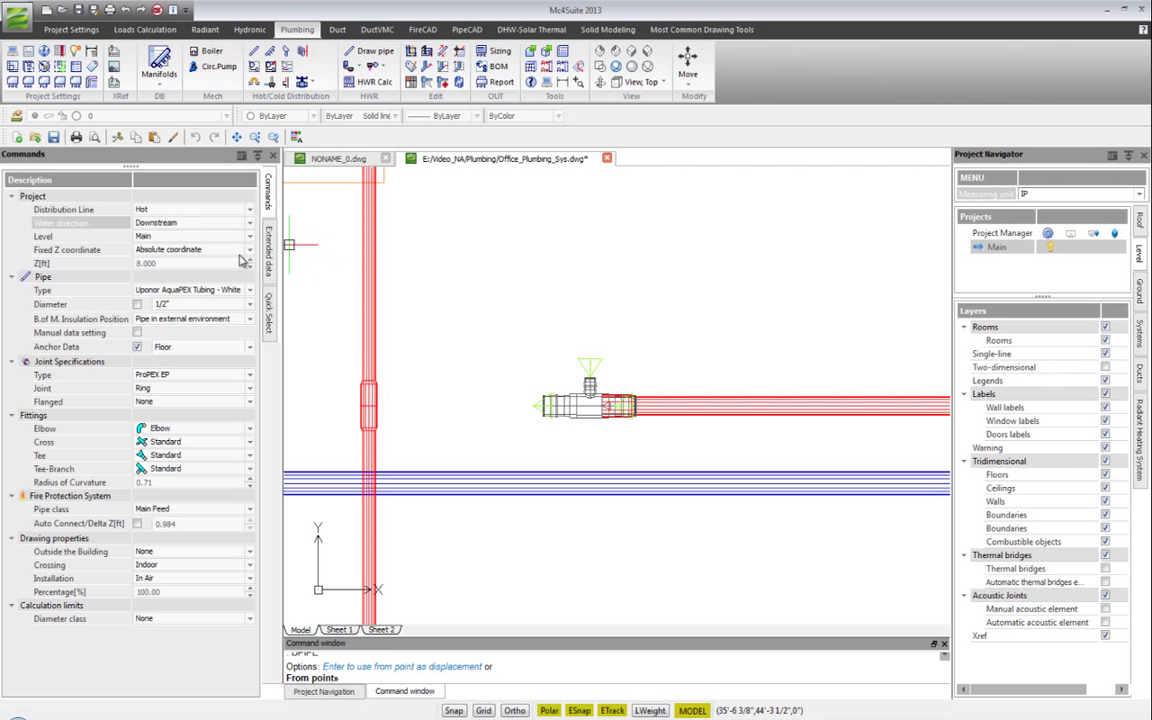
click(378, 404)
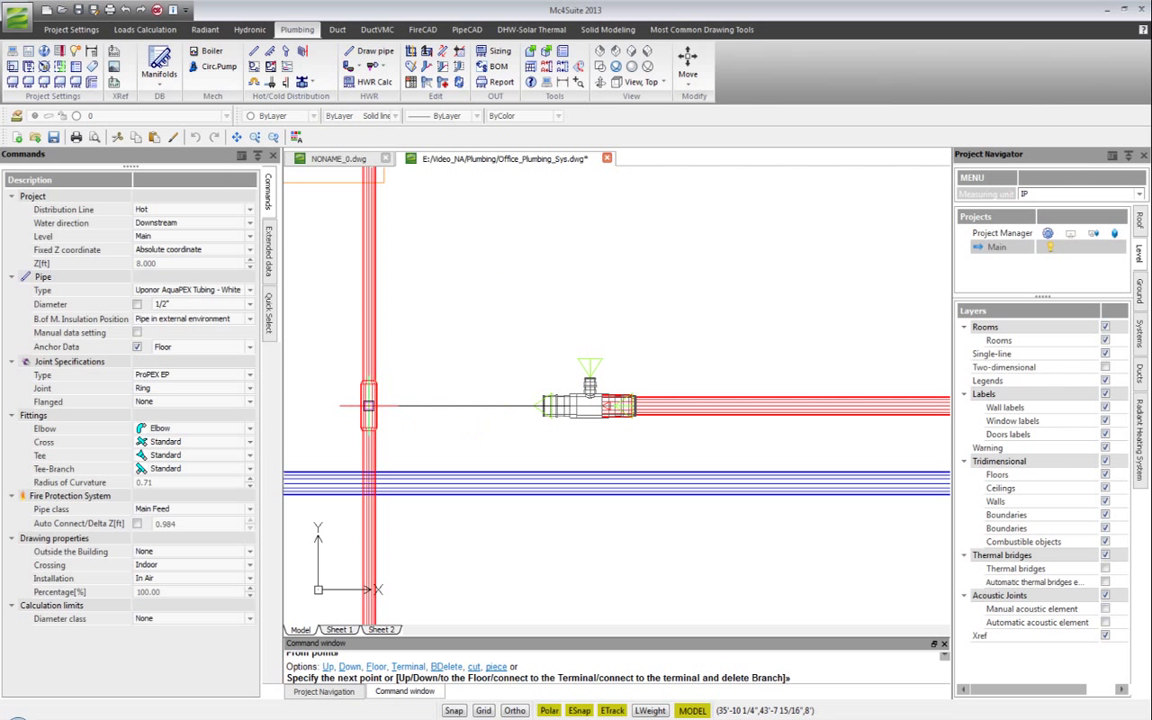
click(543, 404)
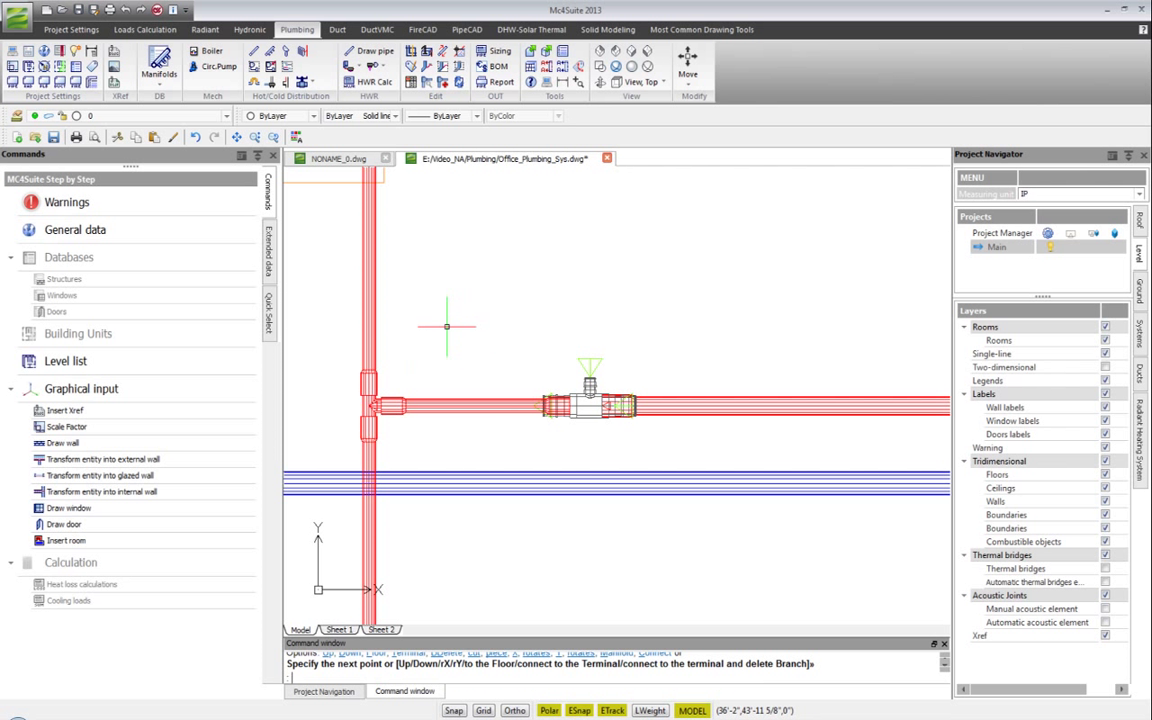
- Start a downstream Recirculation pipe at absolute Z 8 ft from the exit of the boiler-side multi-port tee
scroll(446, 326, down, 3)
scroll(446, 326, down, 2)
scroll(800, 450, up, 1)
middle_drag(878, 456, 672, 430)
scroll(660, 426, down, 1)
scroll(559, 404, down, 2)
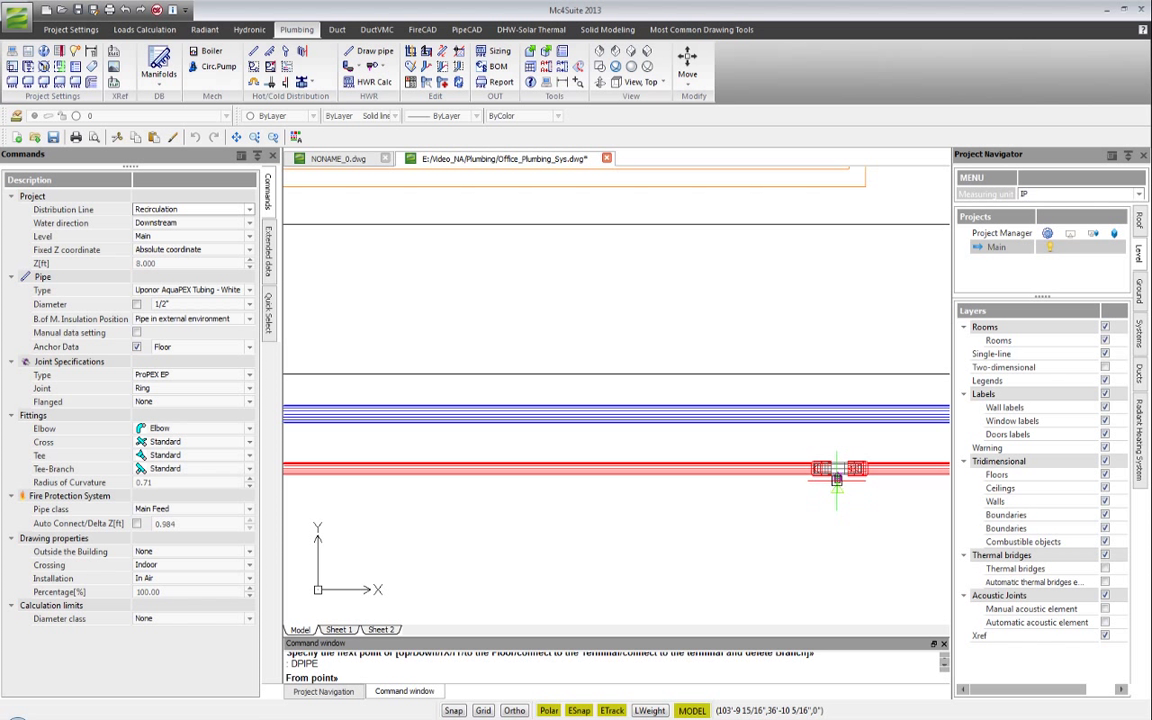
click(837, 477)
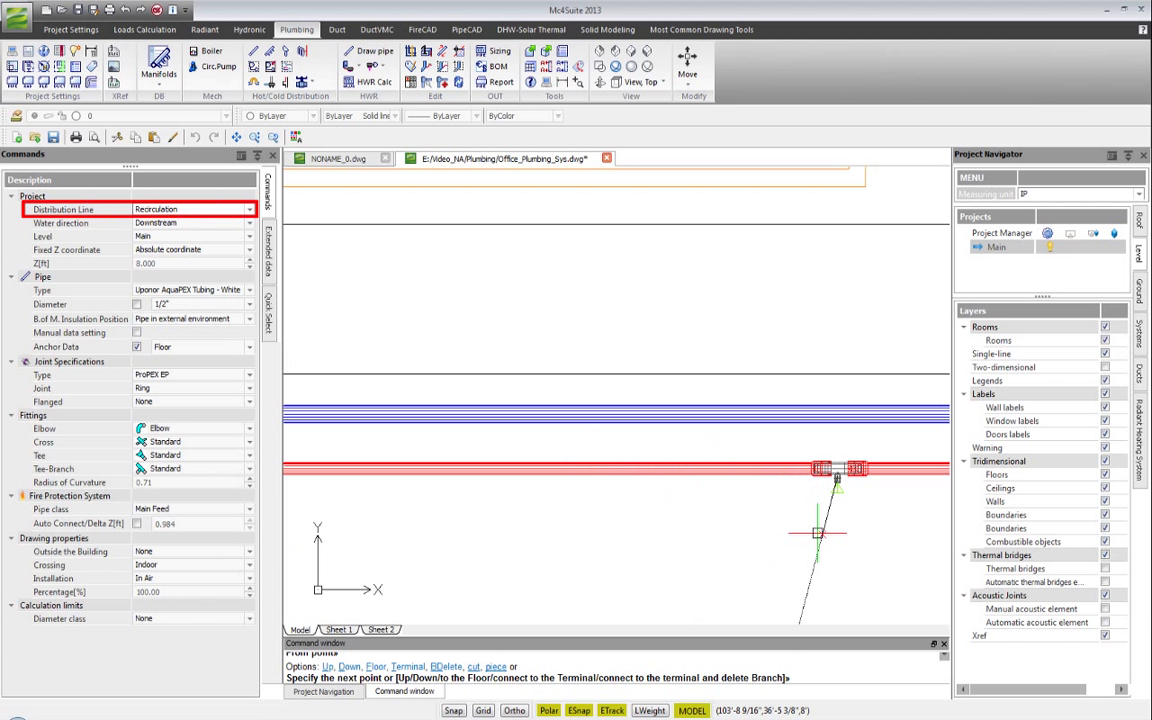
- Route the recirculation pipe parallel to the main hot pipe as far as the Ladies Restroom, and turn it up past the hot pipe's bend
scroll(760, 545, down, 3)
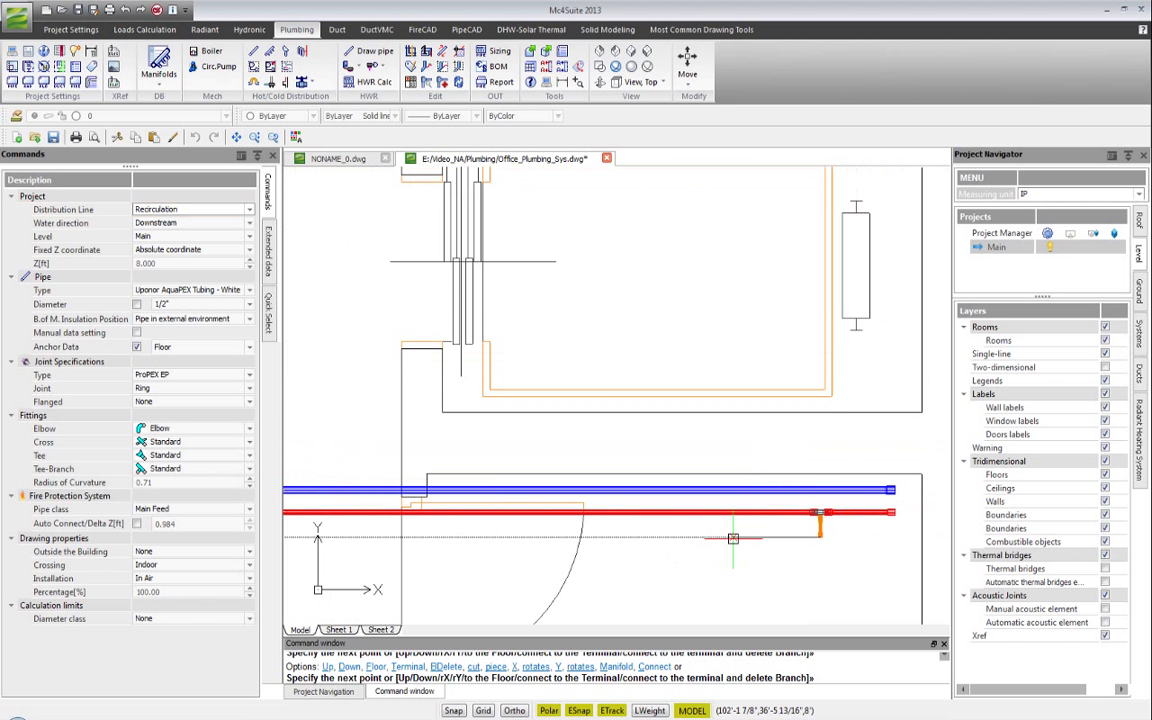
middle_drag(413, 562, 753, 504)
scroll(753, 504, down, 2)
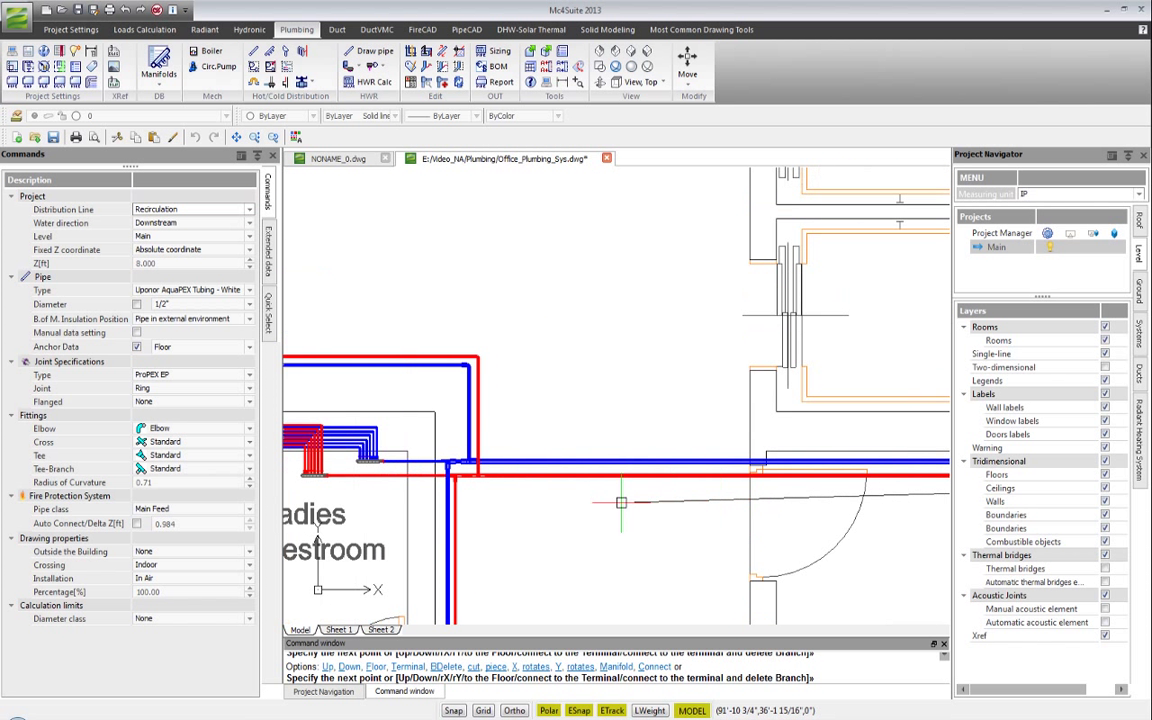
click(489, 488)
click(490, 341)
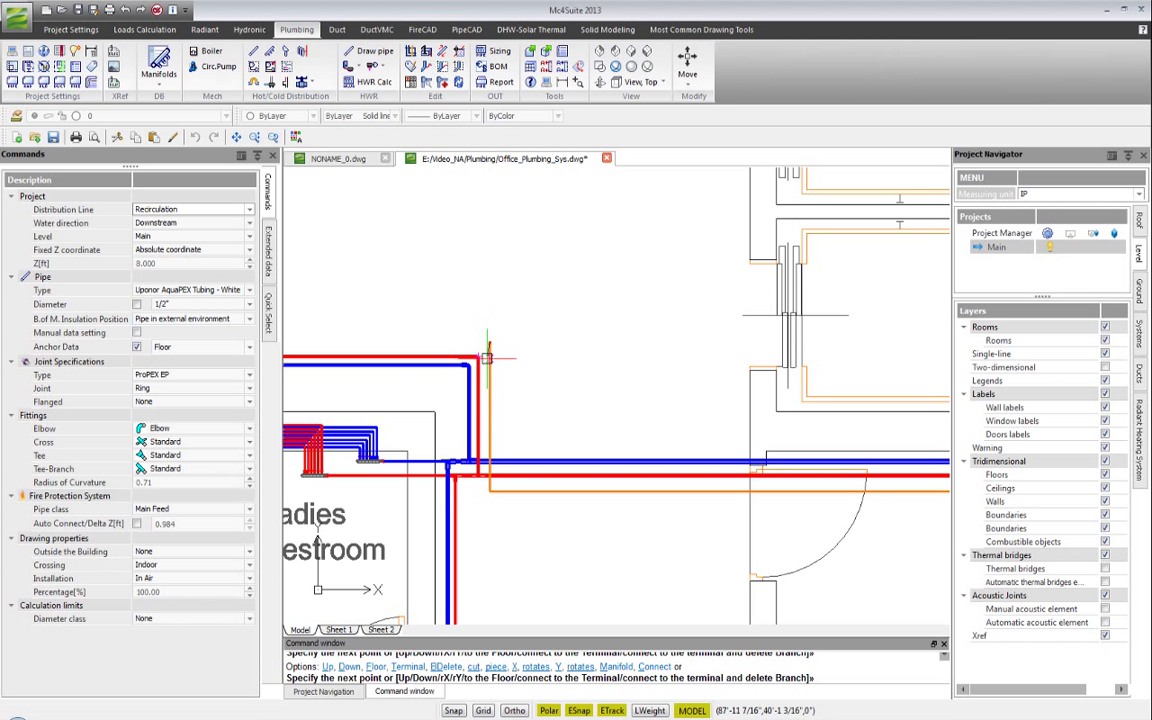
- Continue the recirculation pipe along the corridor hot pipe to its jog below the Archive, and turn it up alongside the vertical section
middle_drag(503, 400, 701, 429)
scroll(701, 429, down, 4)
middle_drag(388, 409, 748, 454)
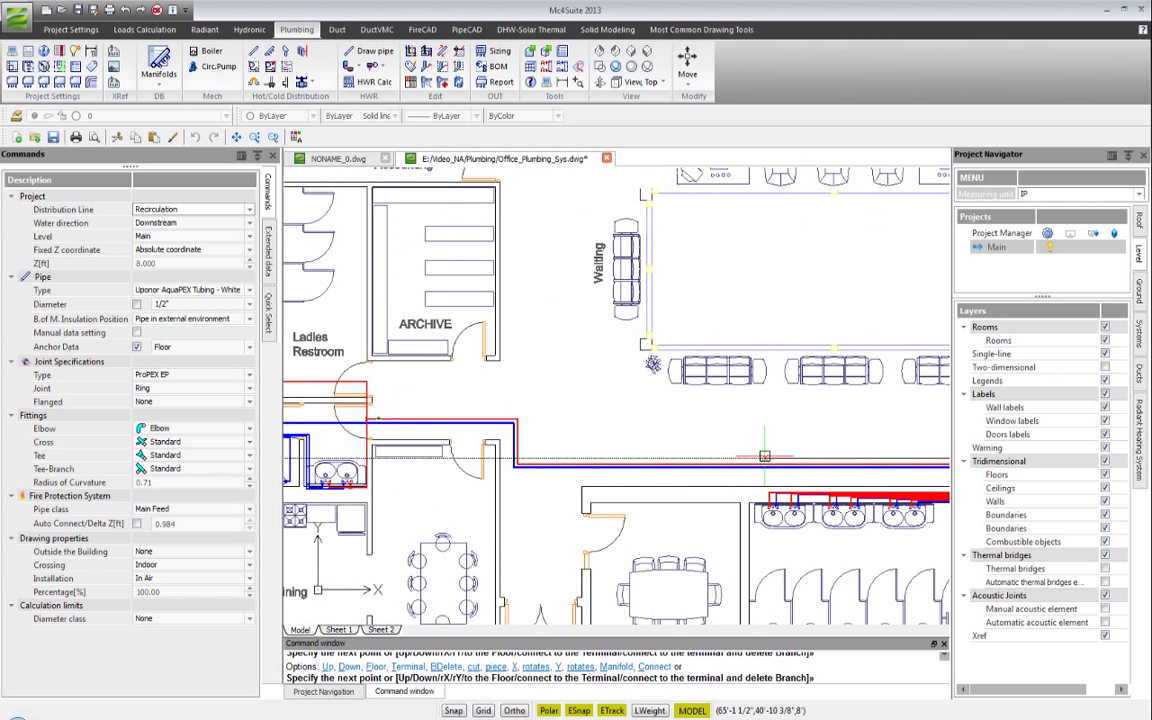
scroll(540, 462, up, 2)
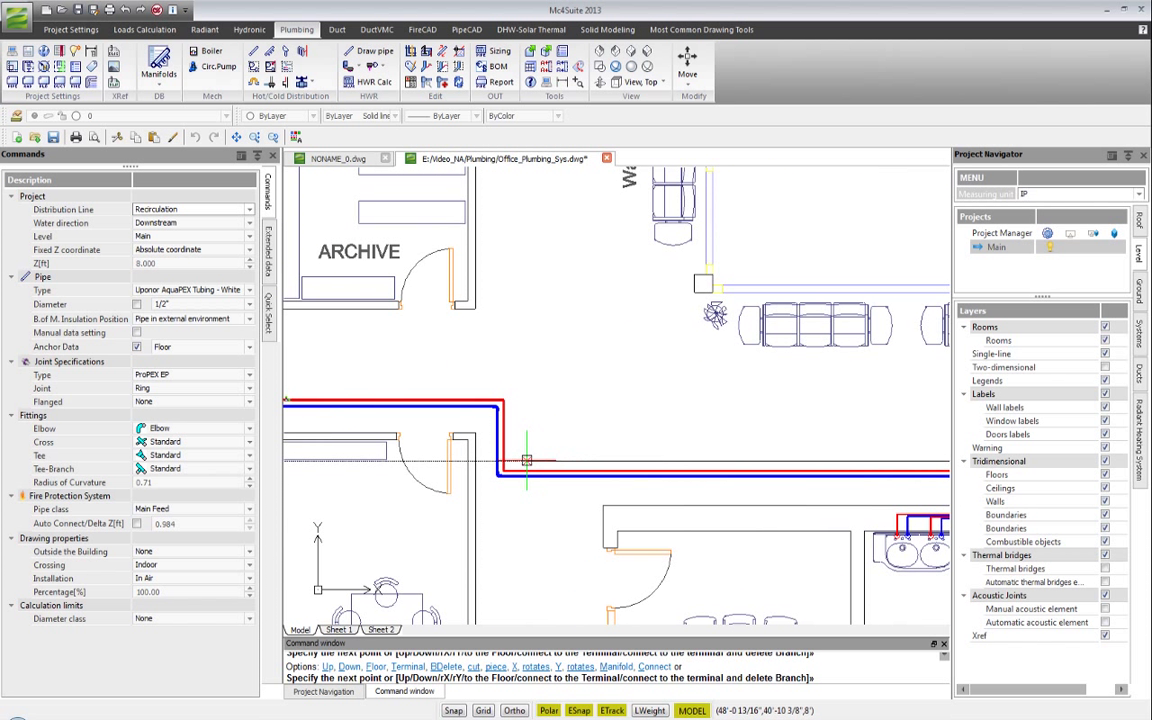
scroll(526, 460, up, 2)
click(494, 461)
click(493, 284)
- Run the recirculation pipe above the hot pipe to align with the recirc-point multi-port tee, and connect it down to the tee's exit
middle_drag(460, 342, 697, 411)
scroll(697, 411, down, 2)
scroll(393, 378, up, 5)
scroll(339, 379, up, 1)
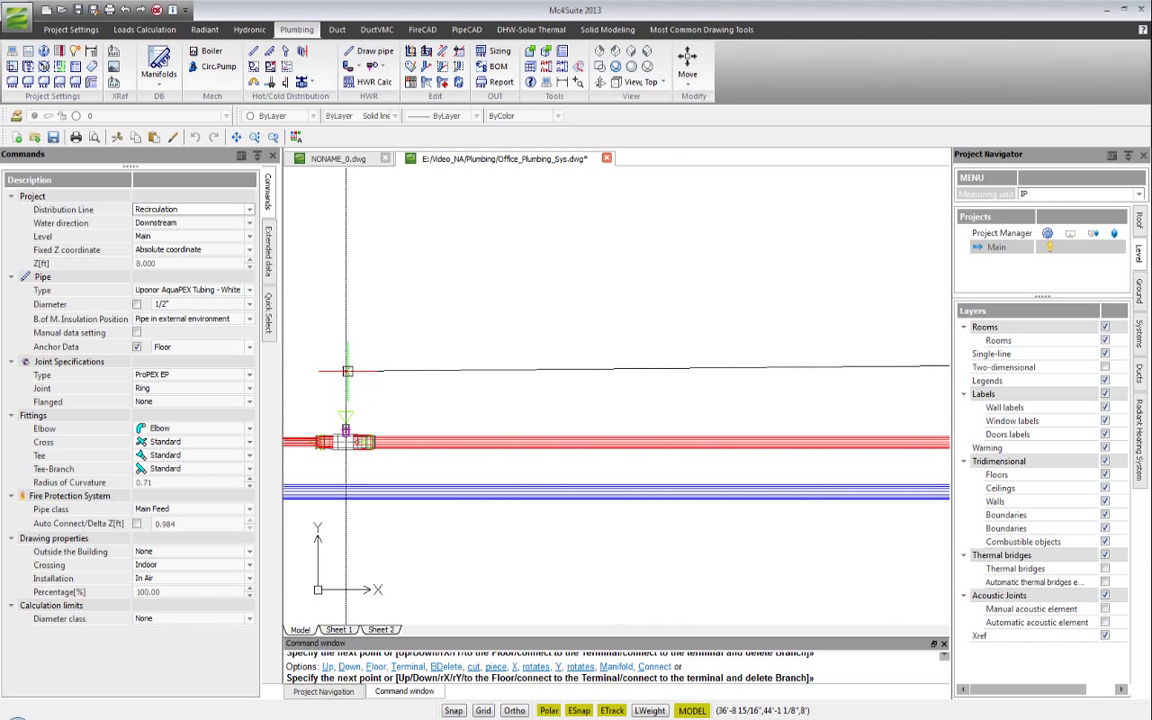
click(346, 355)
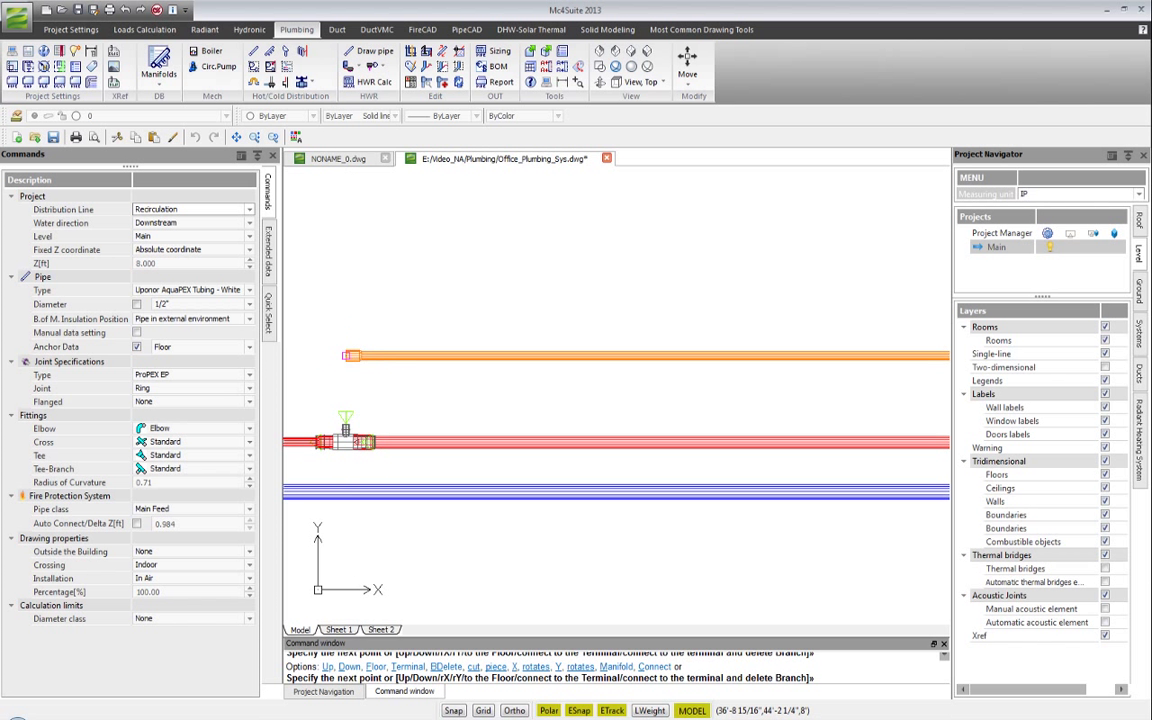
click(345, 431)
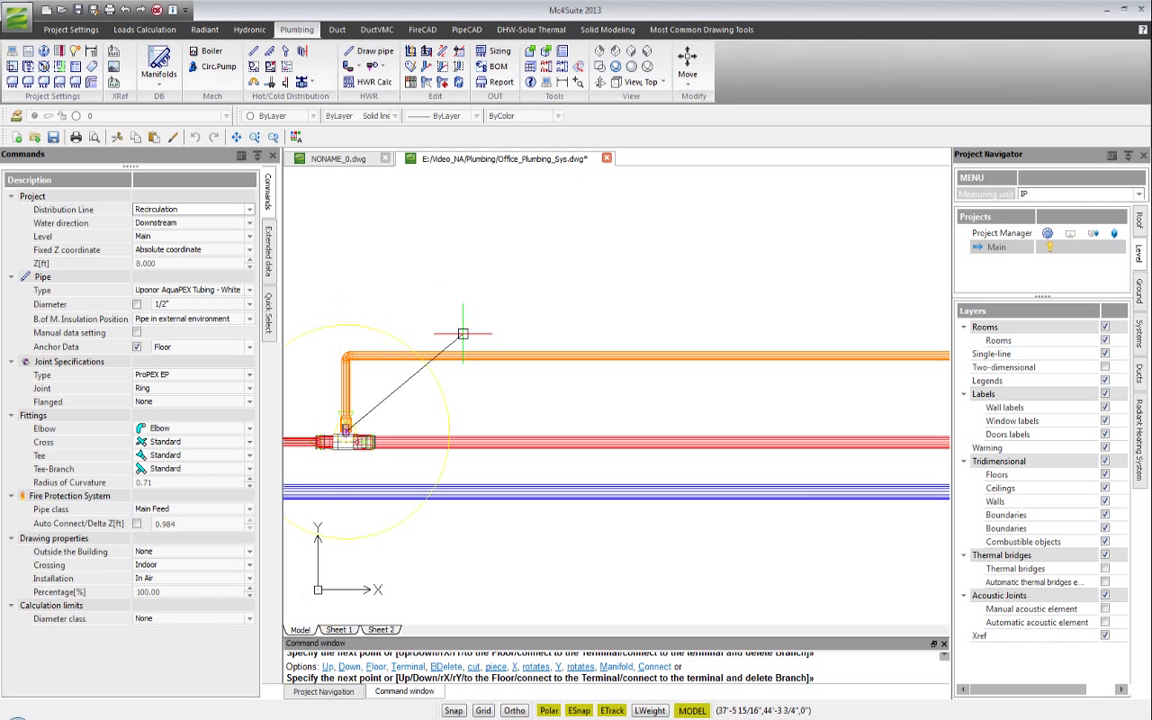
key(Escape)
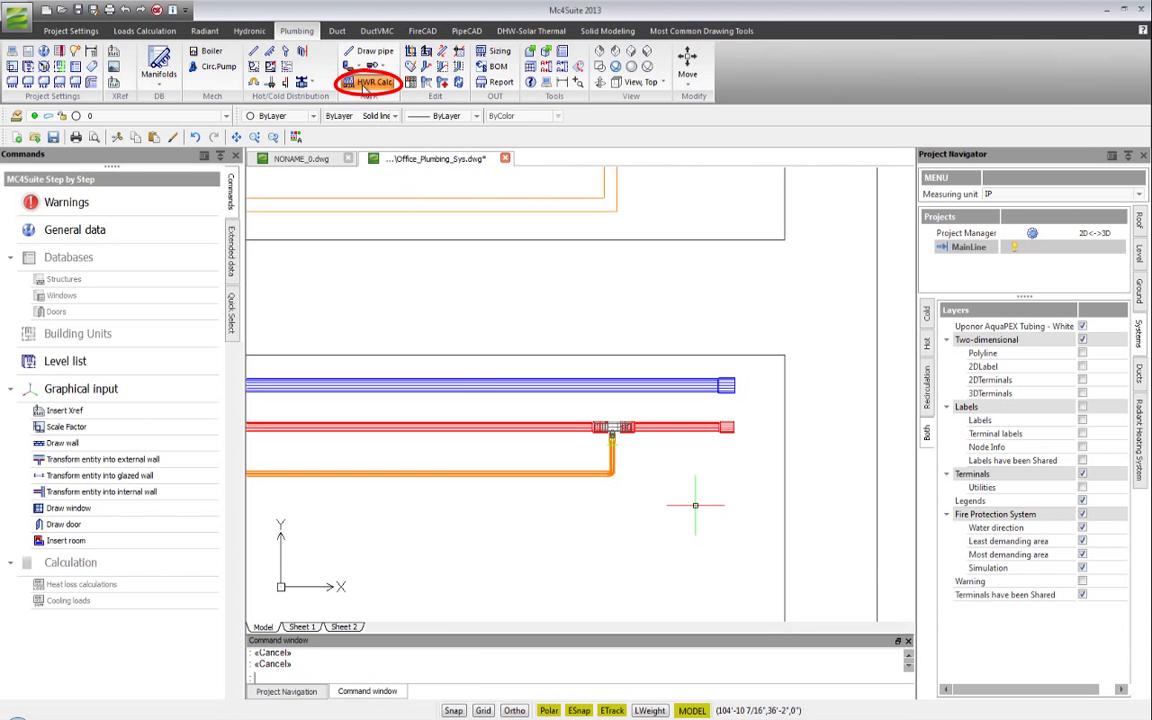
- Run the HWR calculation from the source pipe as System sizing with a 4 °F system delta T and 20 Btu/h(ft) average pipe heat loss
click(368, 84)
click(596, 386)
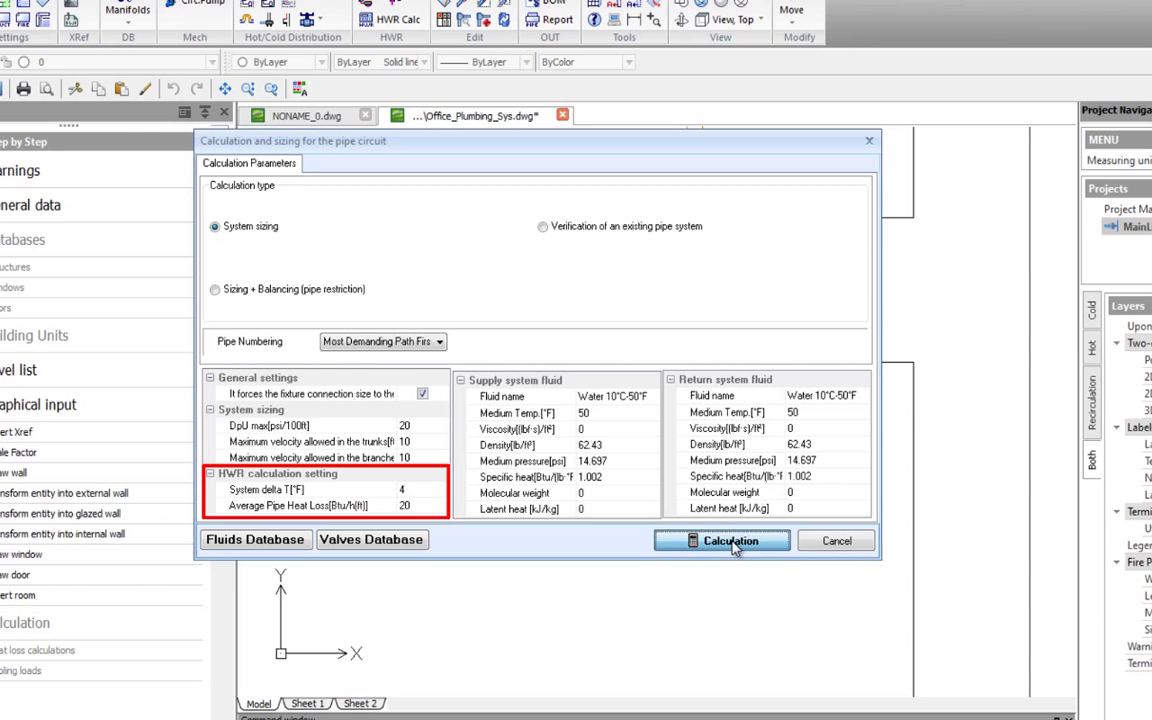
click(730, 541)
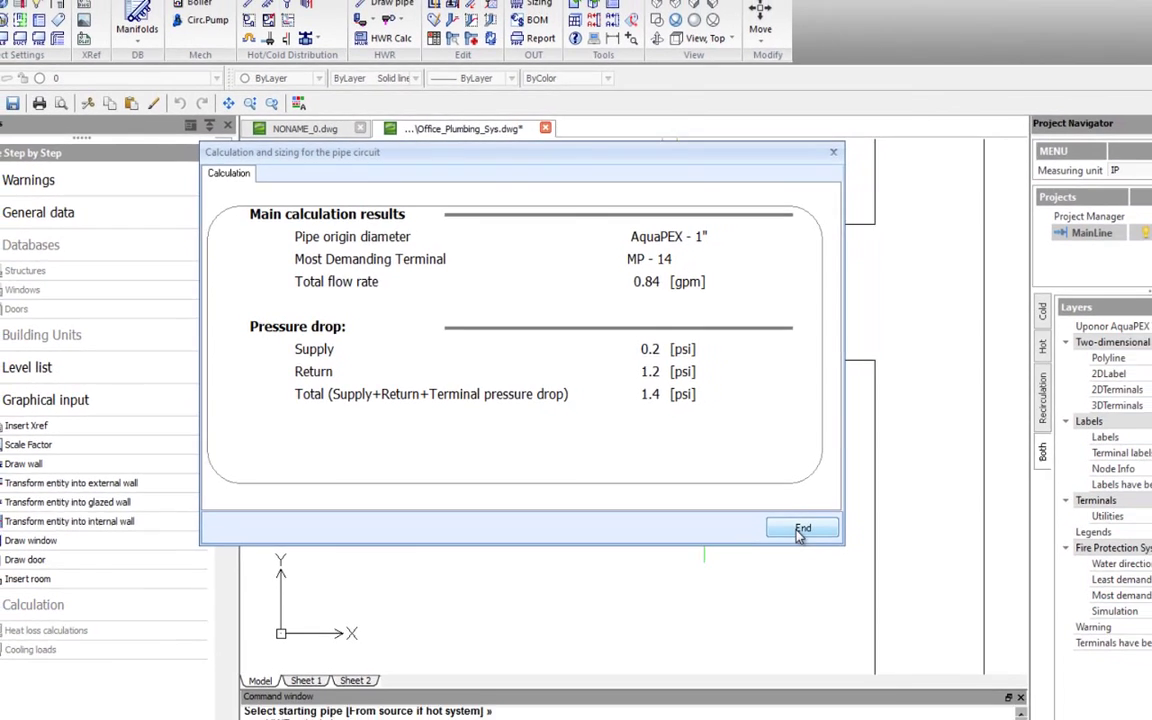
click(829, 543)
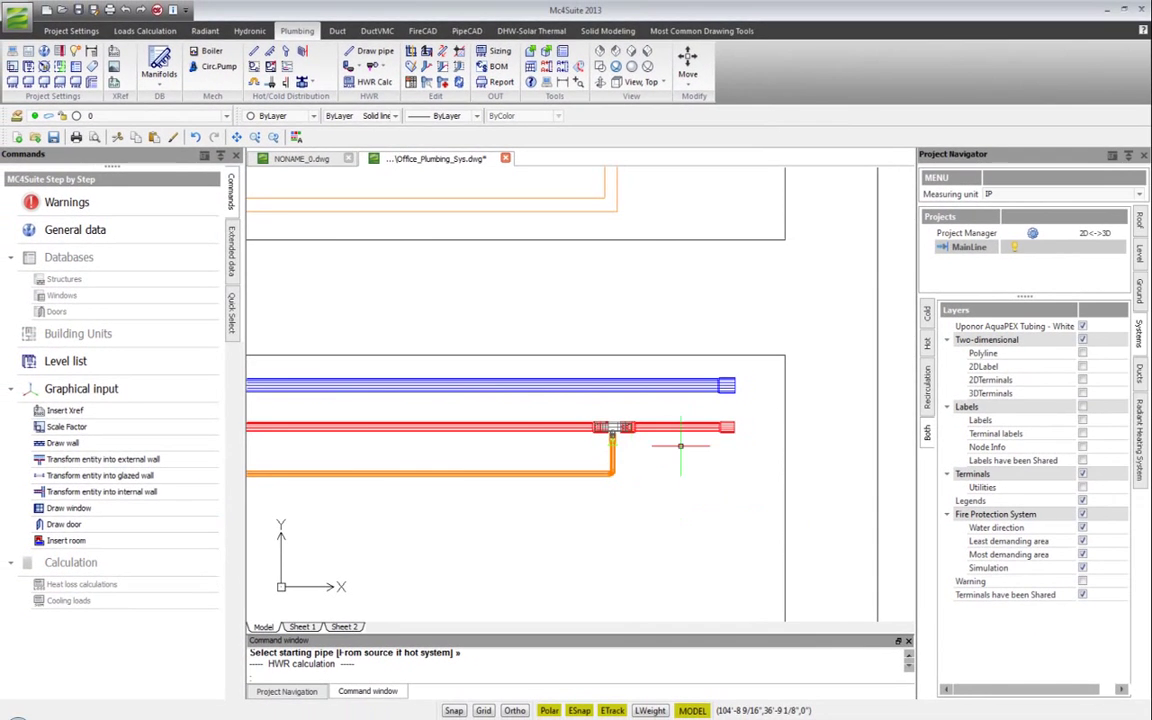
scroll(696, 444, down, 4)
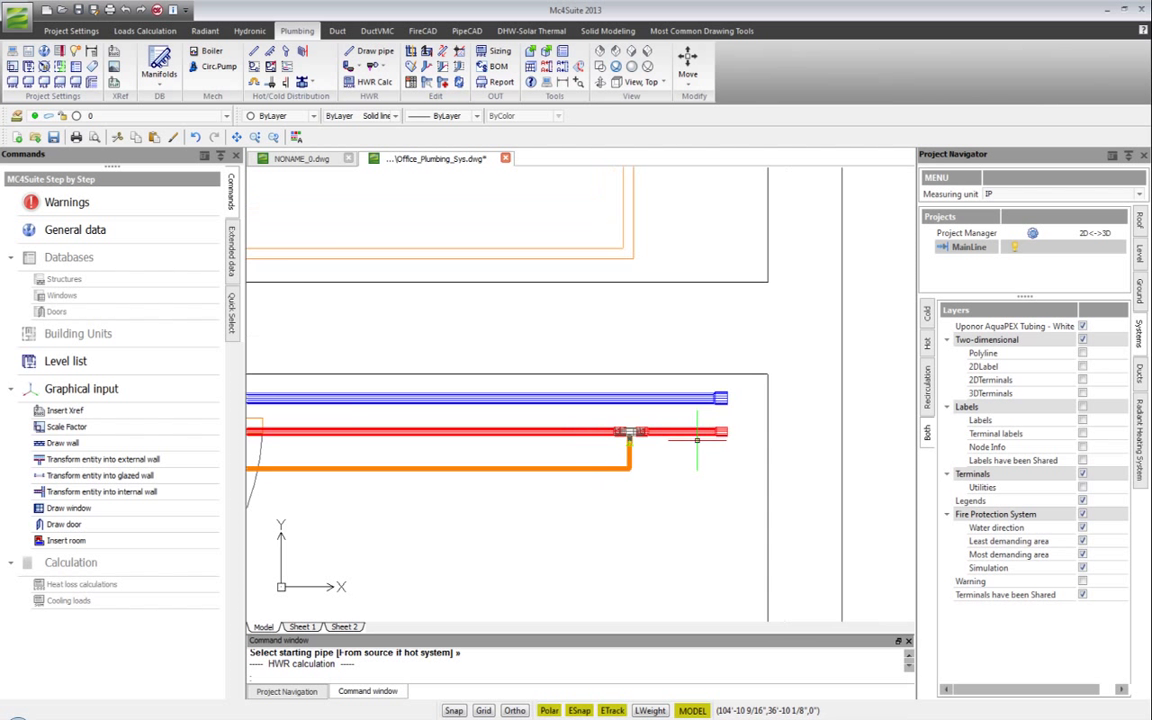